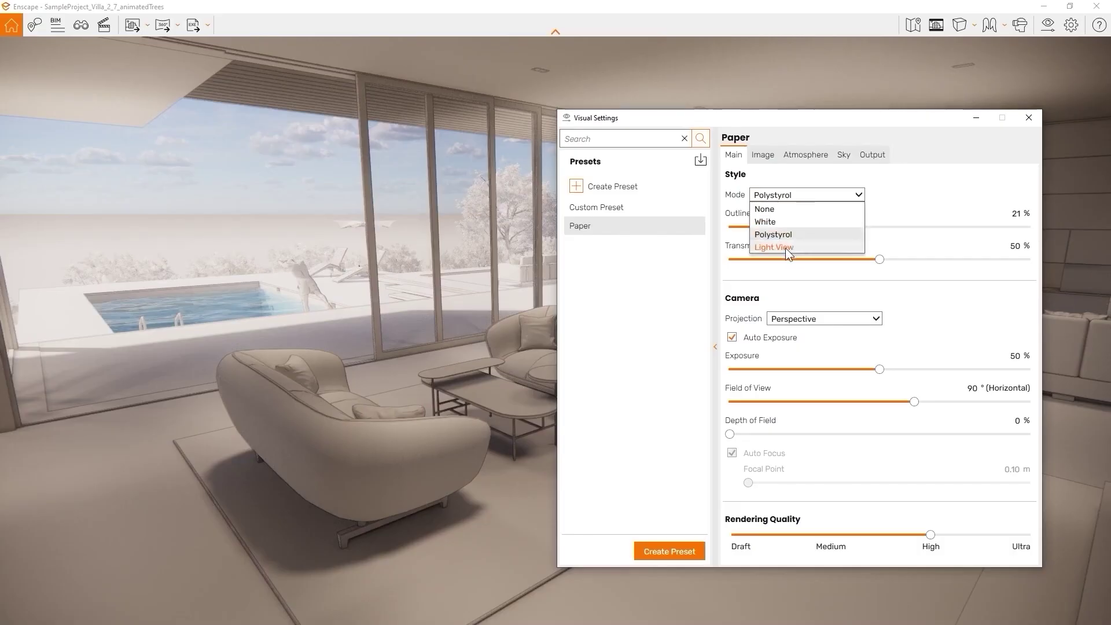
# Switch the villa to Light View, set the cube's Metallic to 100%, and push the focus point farther
pyautogui.click(785, 248)
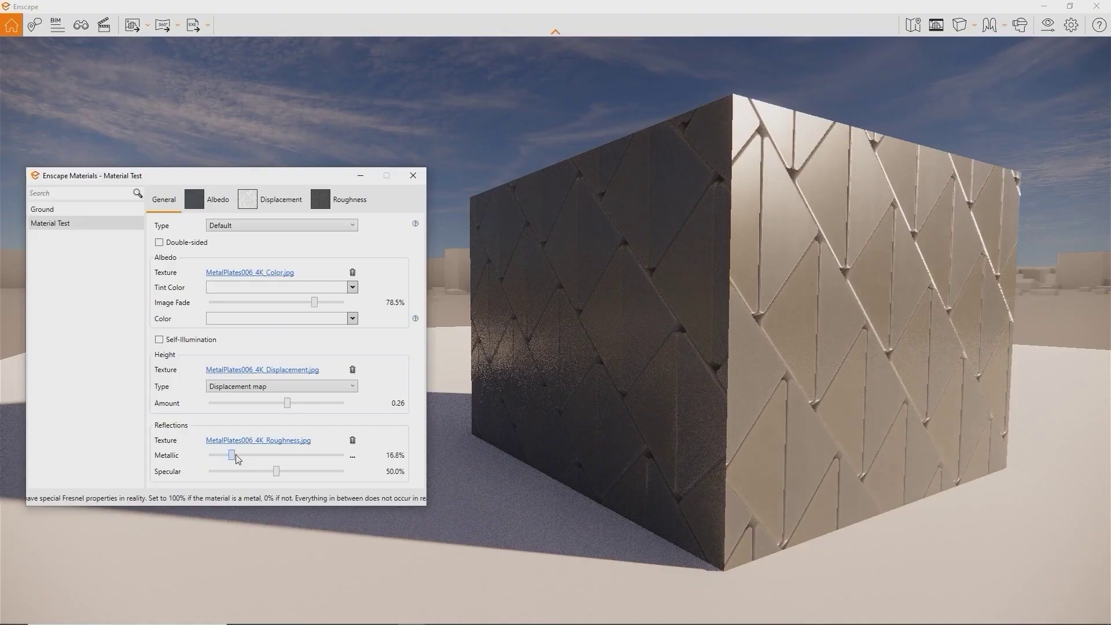
pyautogui.moveTo(236, 459); pyautogui.dragTo(345, 457)
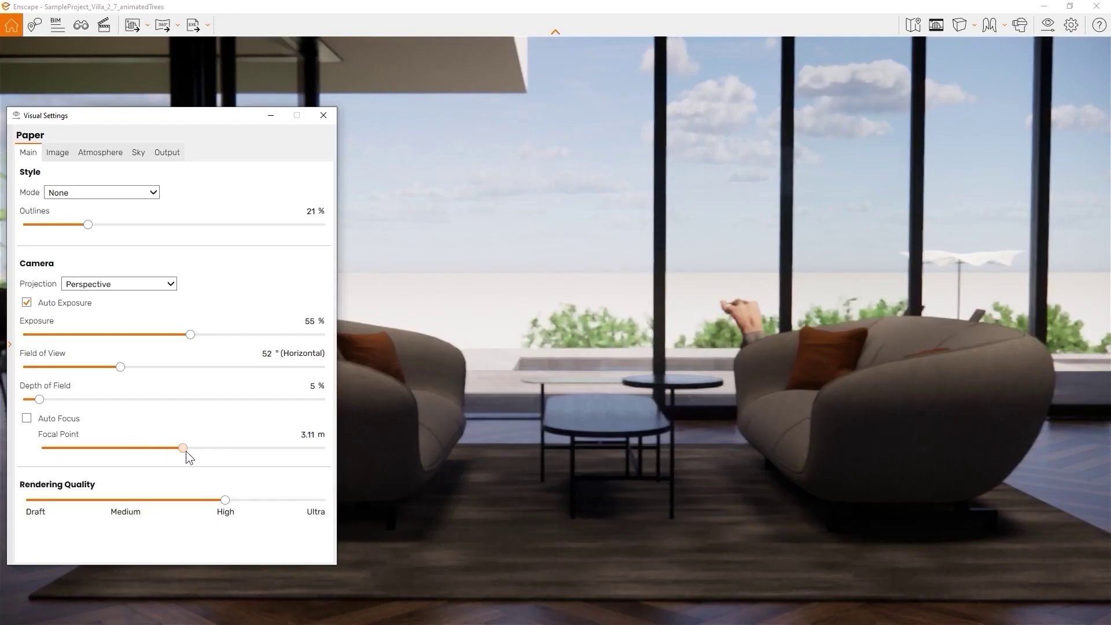
pyautogui.moveTo(186, 449); pyautogui.dragTo(200, 450)
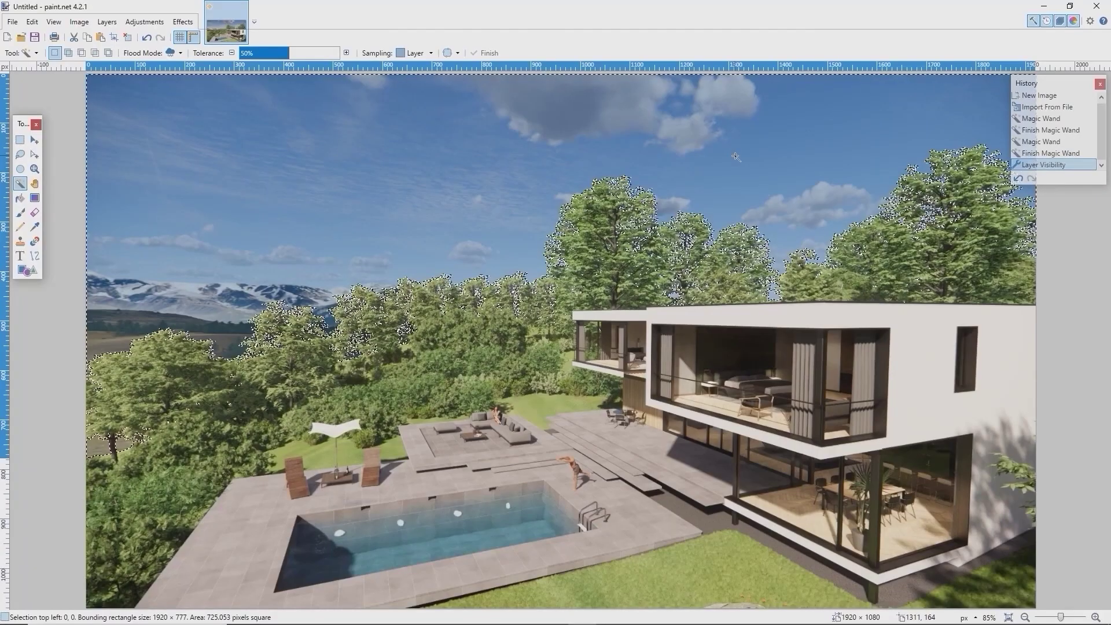
pyautogui.press('Delete')
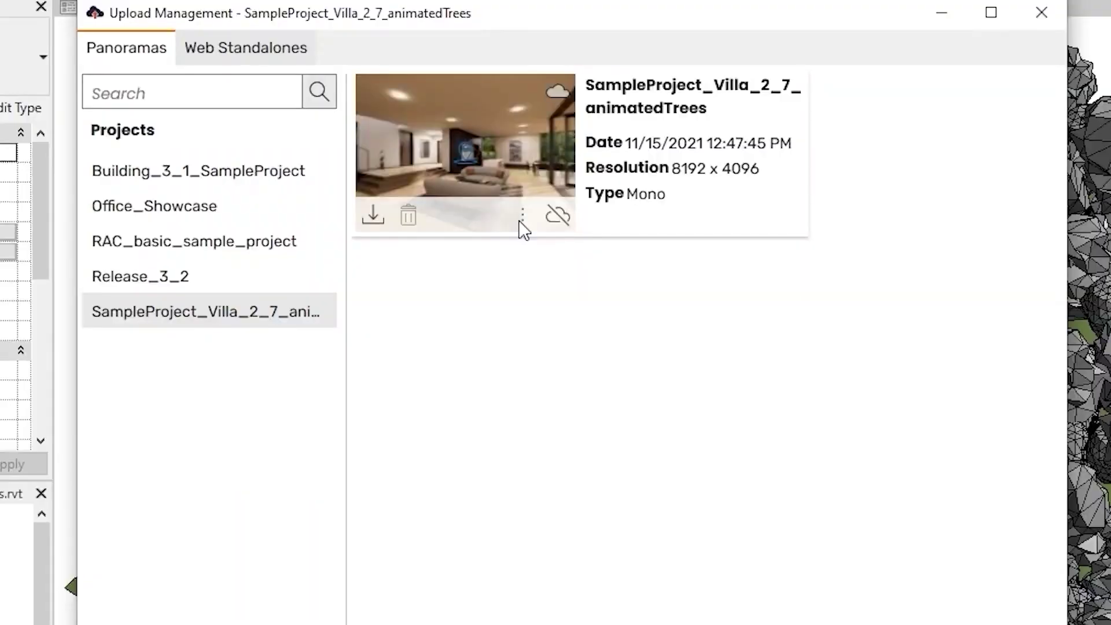
# Open the villa panorama's sharing menu (Open in Web browser, Copy link, QR code), then close it
pyautogui.click(522, 219)
pyautogui.click(538, 258)
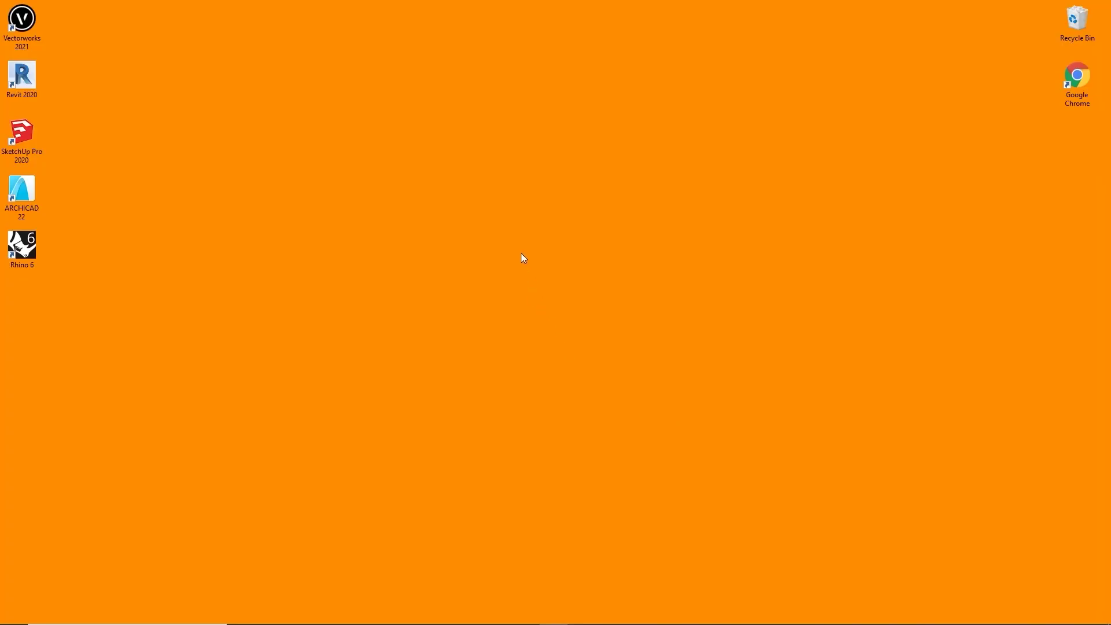
# Bring up the Windows desktop's context menu with the NVIDIA Control Panel entry
pyautogui.rightClick(522, 253)
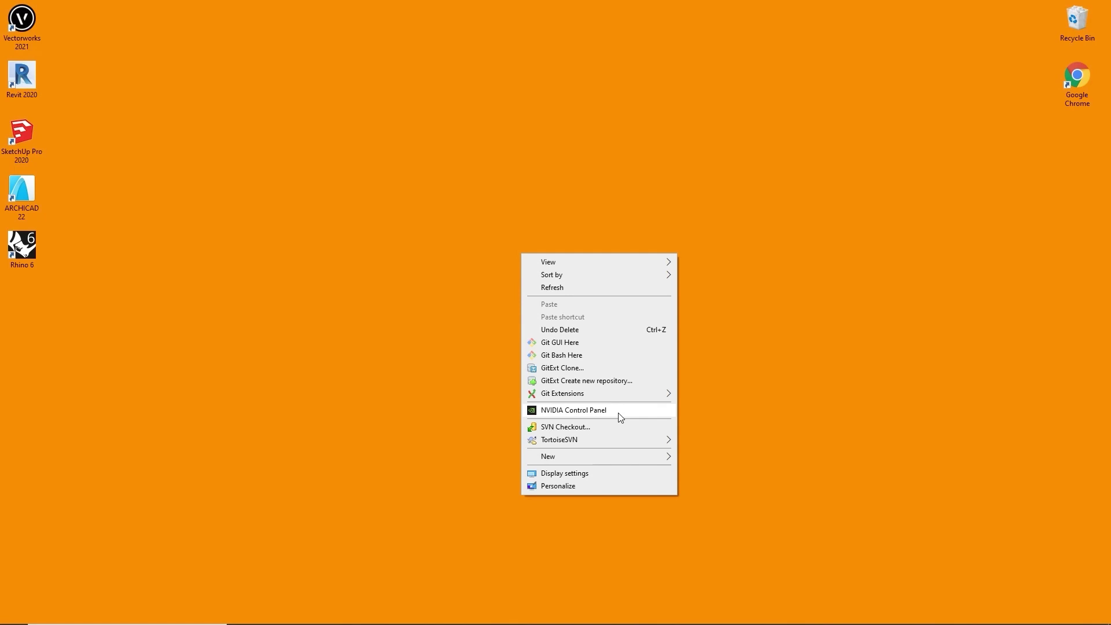
# Launch the NVIDIA Control Panel from the desktop context menu
pyautogui.click(618, 411)
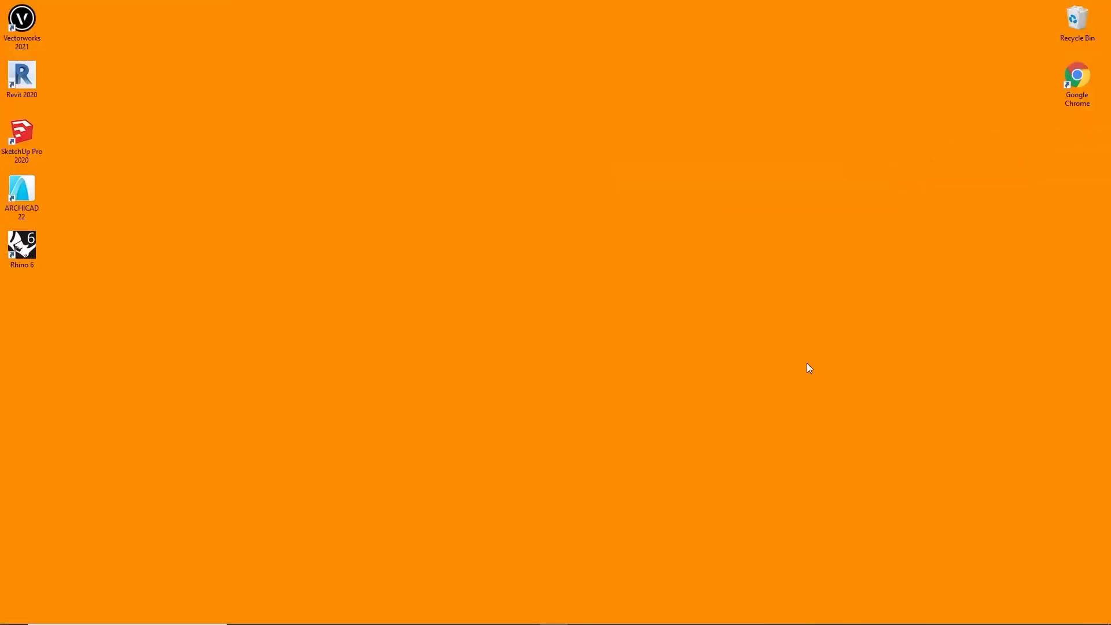
# Reopen the NVIDIA Control Panel from the desktop's shortcut menu
pyautogui.rightClick(506, 368)
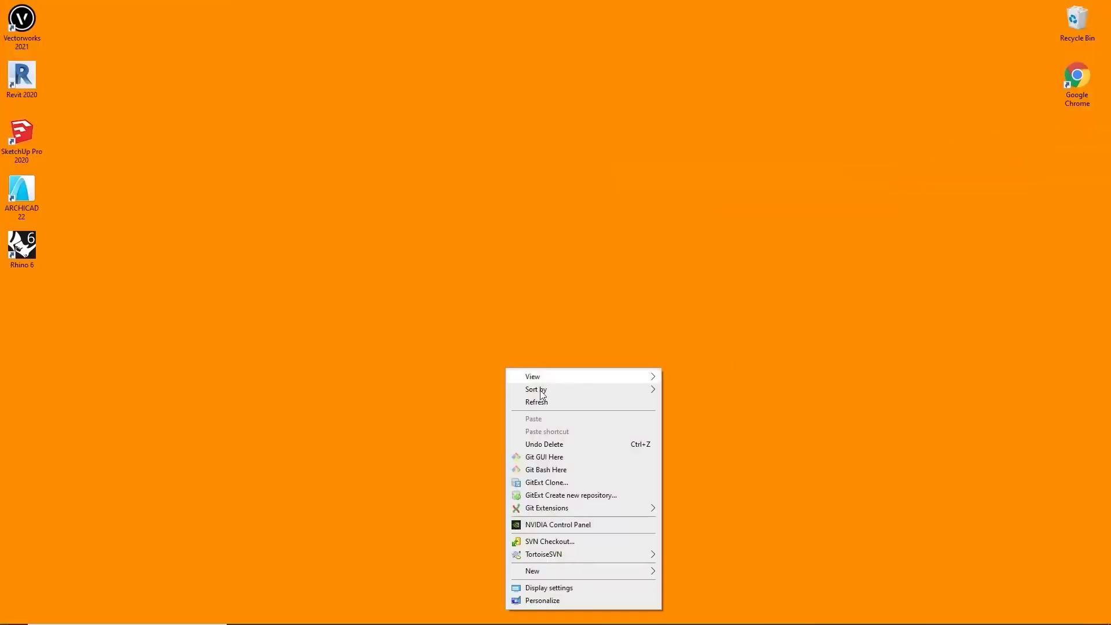
pyautogui.click(578, 525)
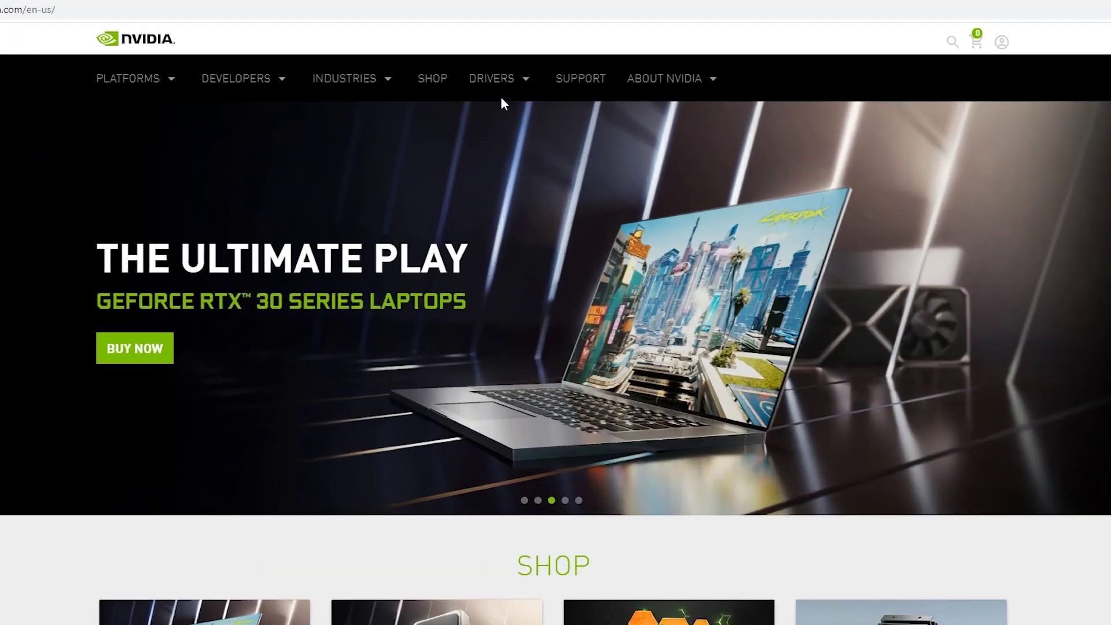
# Search All NVIDIA Drivers for GeForce RTX 20 Series RTX 2080 and download Game Ready Driver 461.40
pyautogui.moveTo(520, 87)
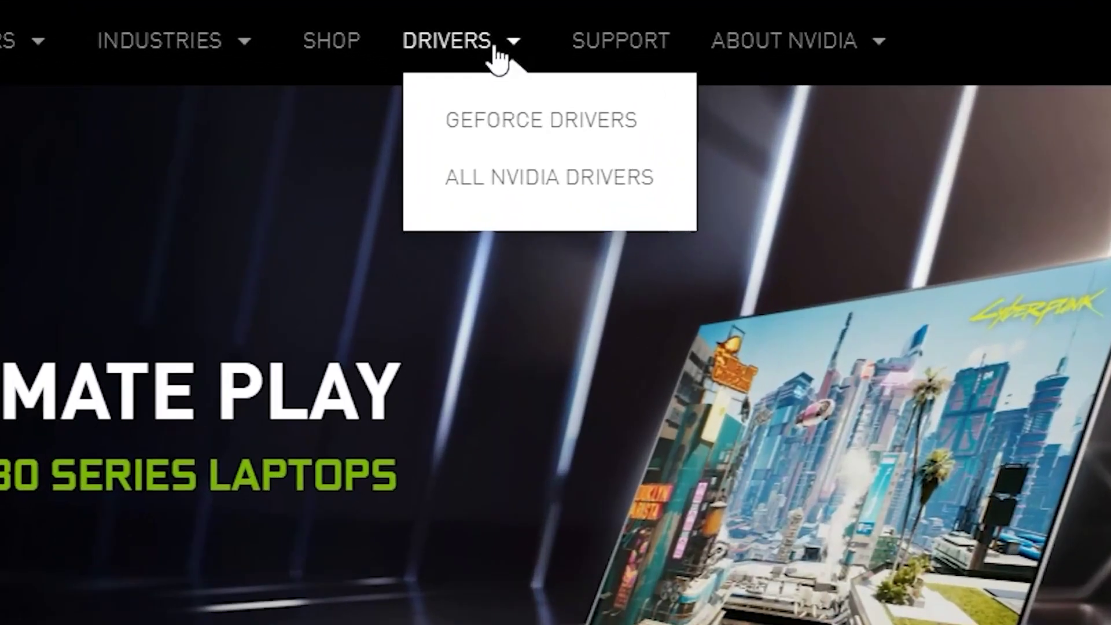
pyautogui.click(491, 203)
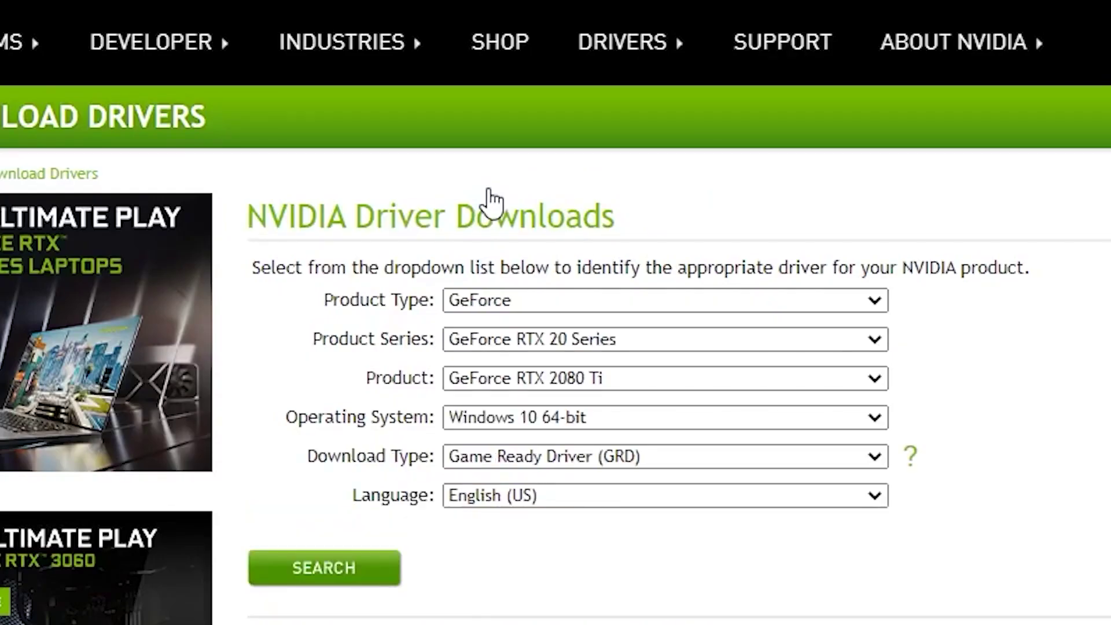
pyautogui.click(567, 308)
pyautogui.click(565, 308)
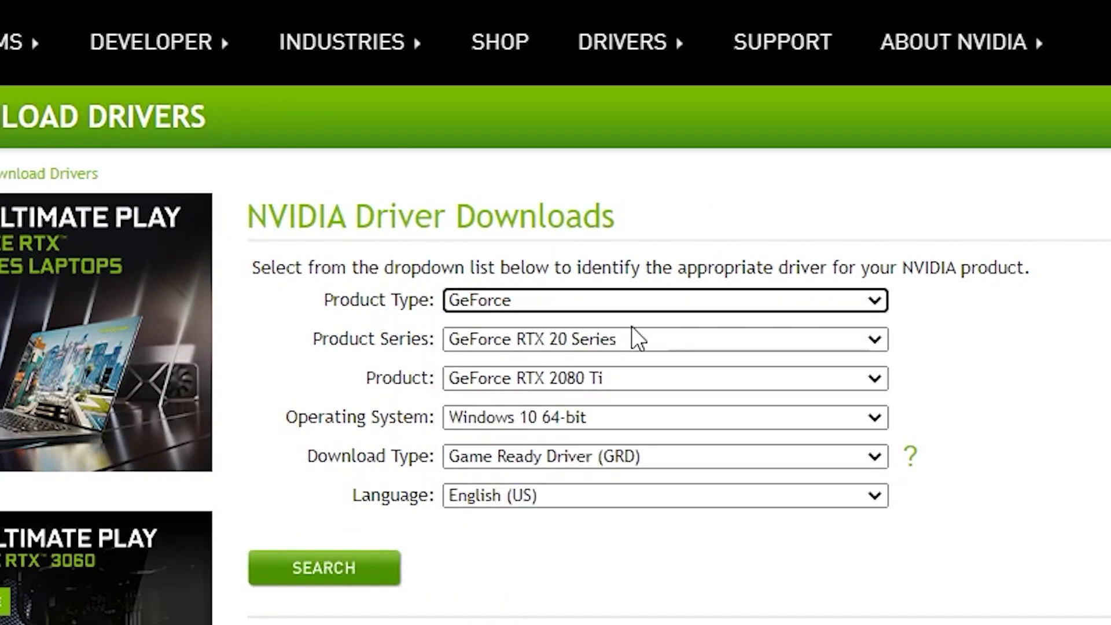
pyautogui.click(727, 342)
pyautogui.click(728, 344)
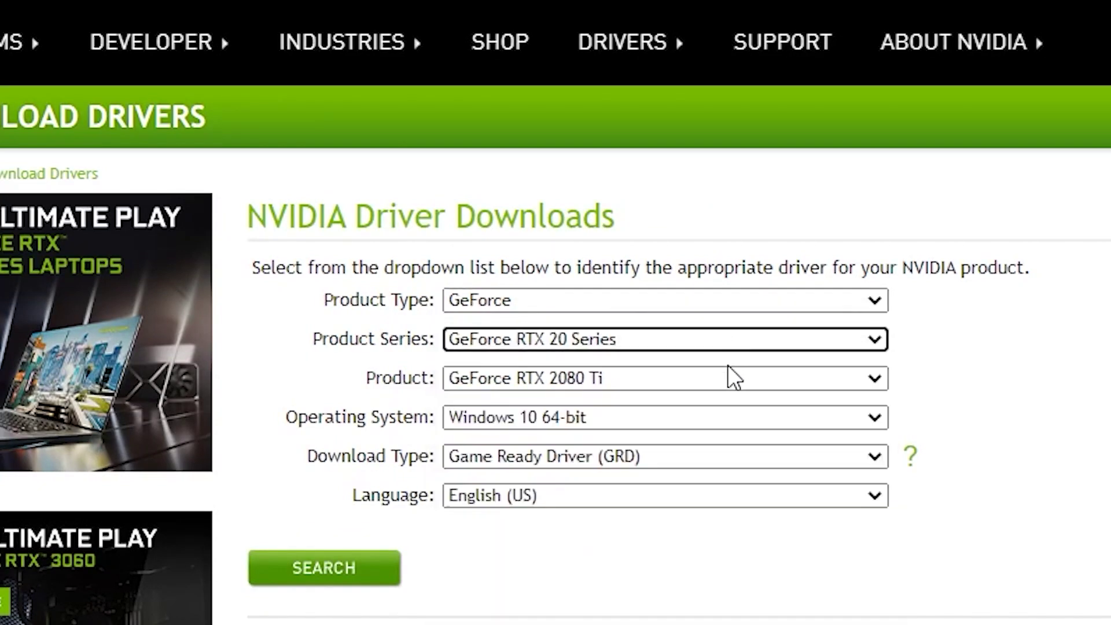
pyautogui.click(731, 379)
pyautogui.click(737, 457)
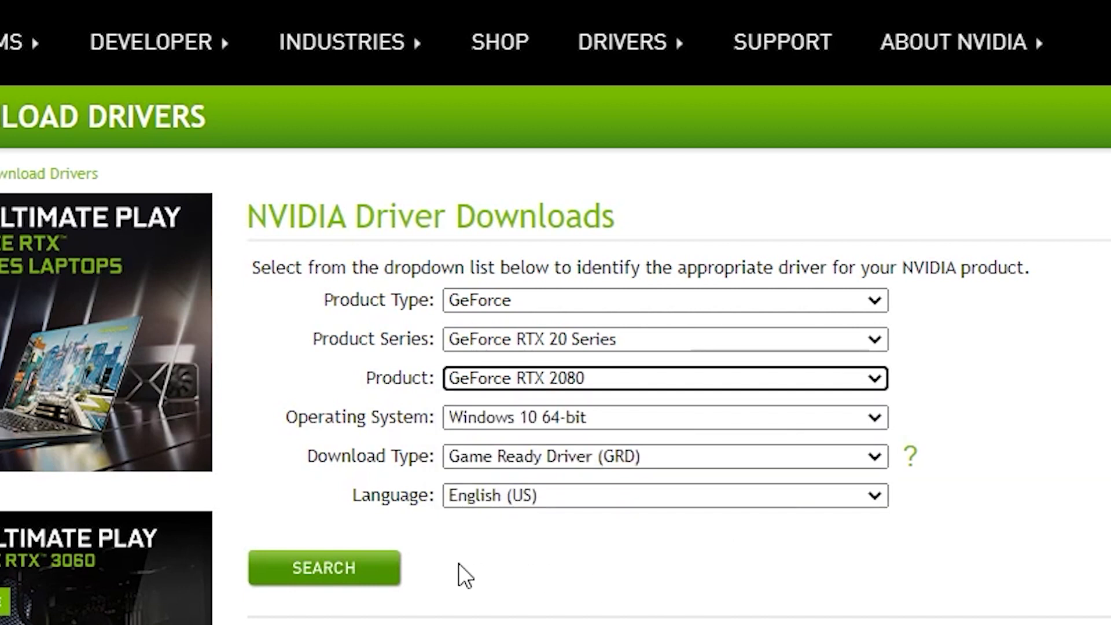
pyautogui.click(372, 576)
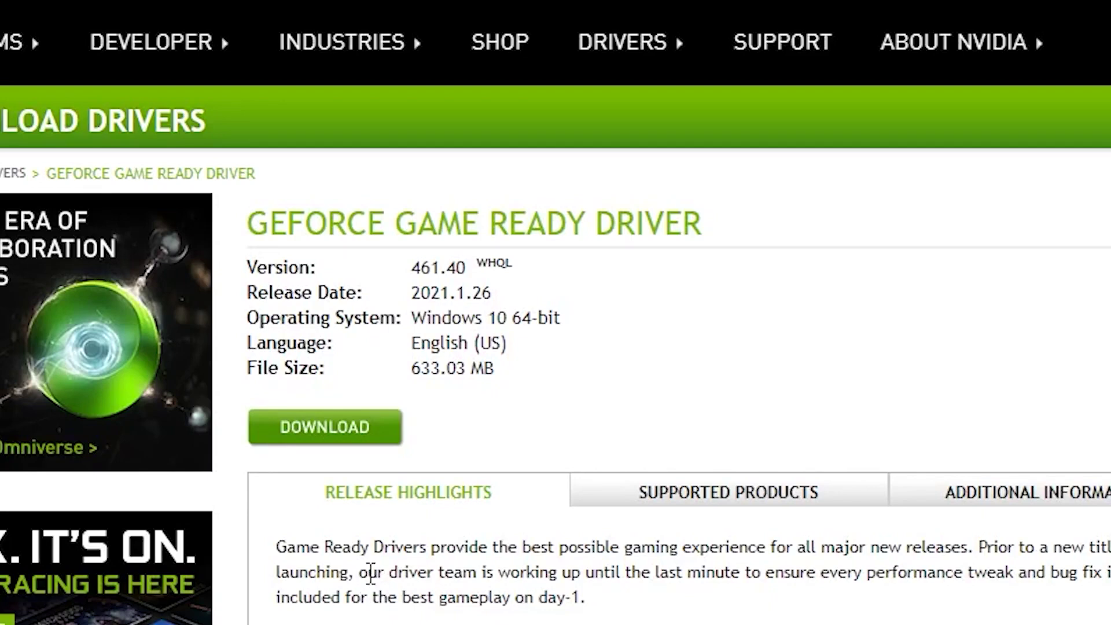
pyautogui.click(353, 441)
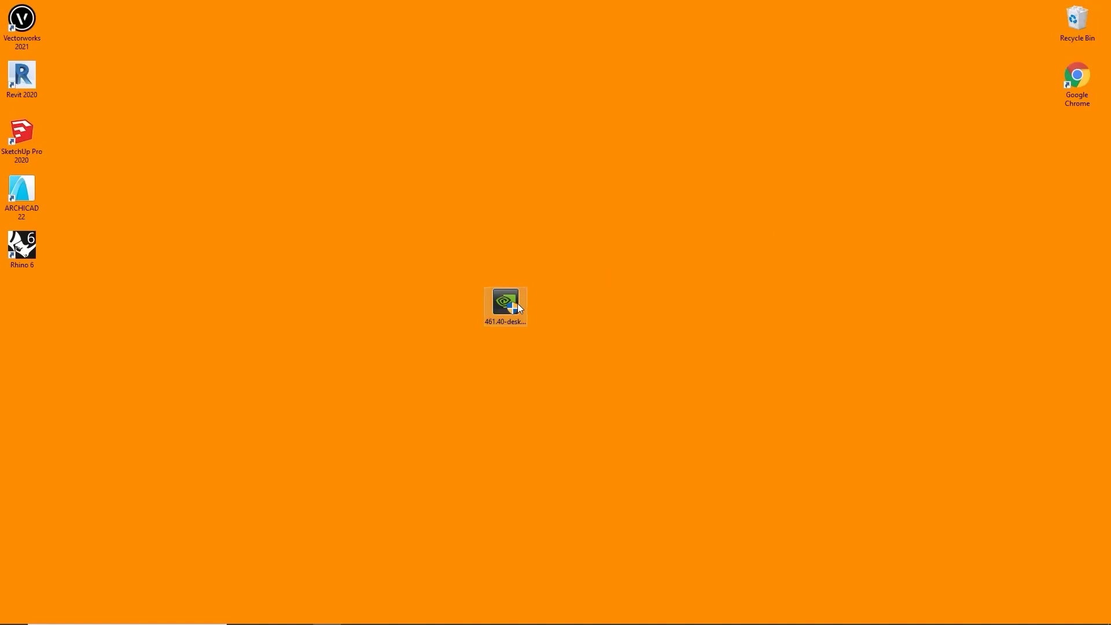
# Run the downloaded GeForce Game Ready 461.40 driver installer from the desktop
pyautogui.doubleClick(517, 303)
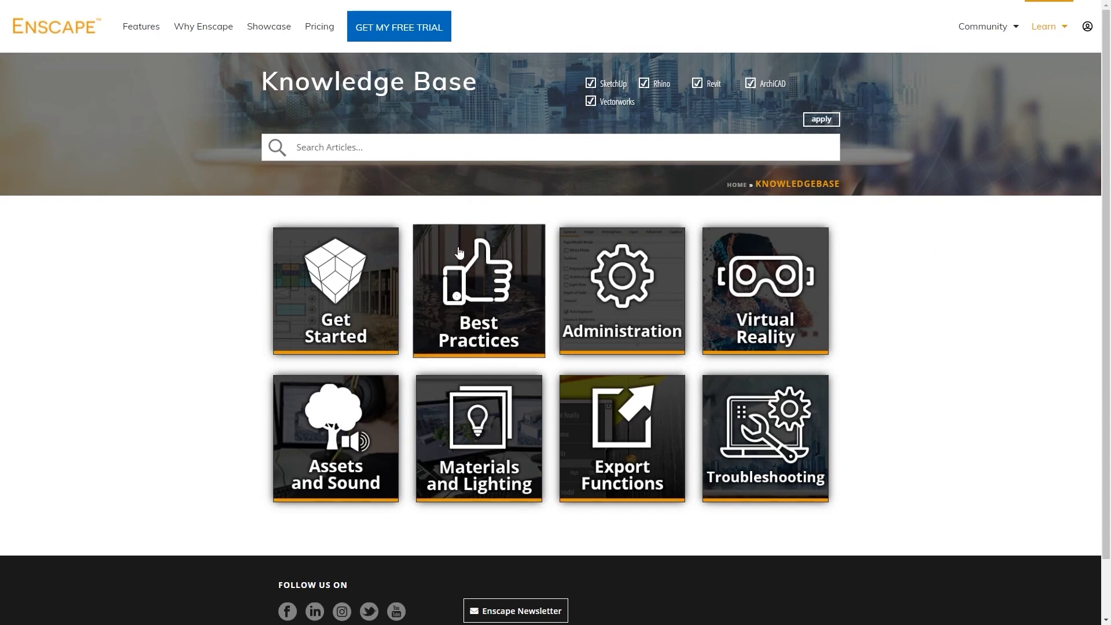
# Read the Get Started > First Steps installation guide, then return to the Knowledge Base overview
pyautogui.click(363, 305)
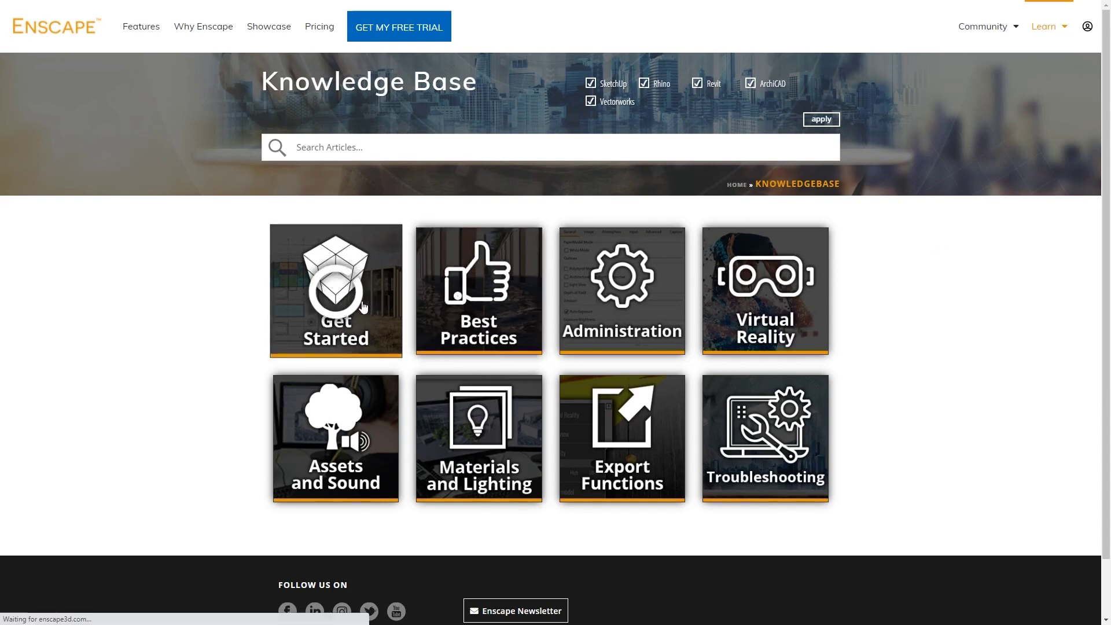
pyautogui.scroll(-1, 405, 307)
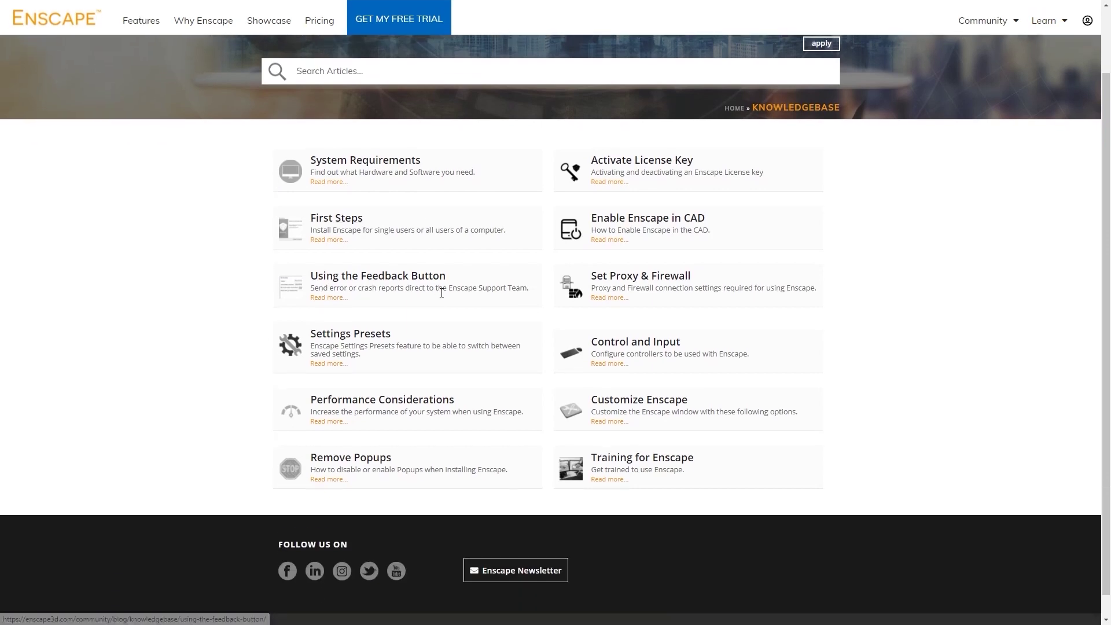
pyautogui.click(368, 226)
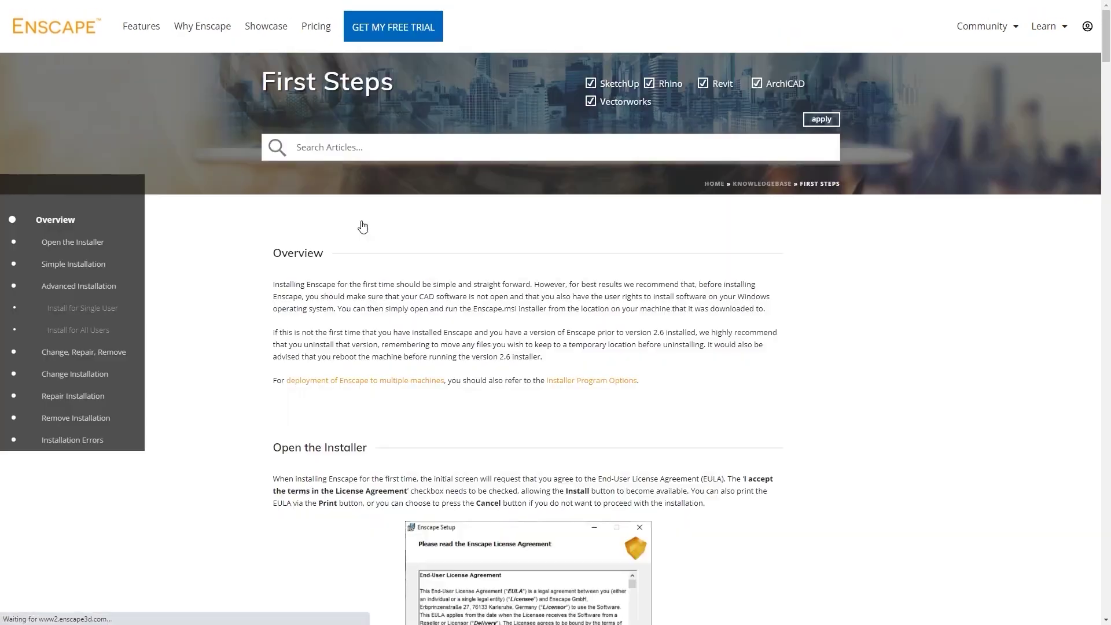
pyautogui.scroll(-5, 369, 228)
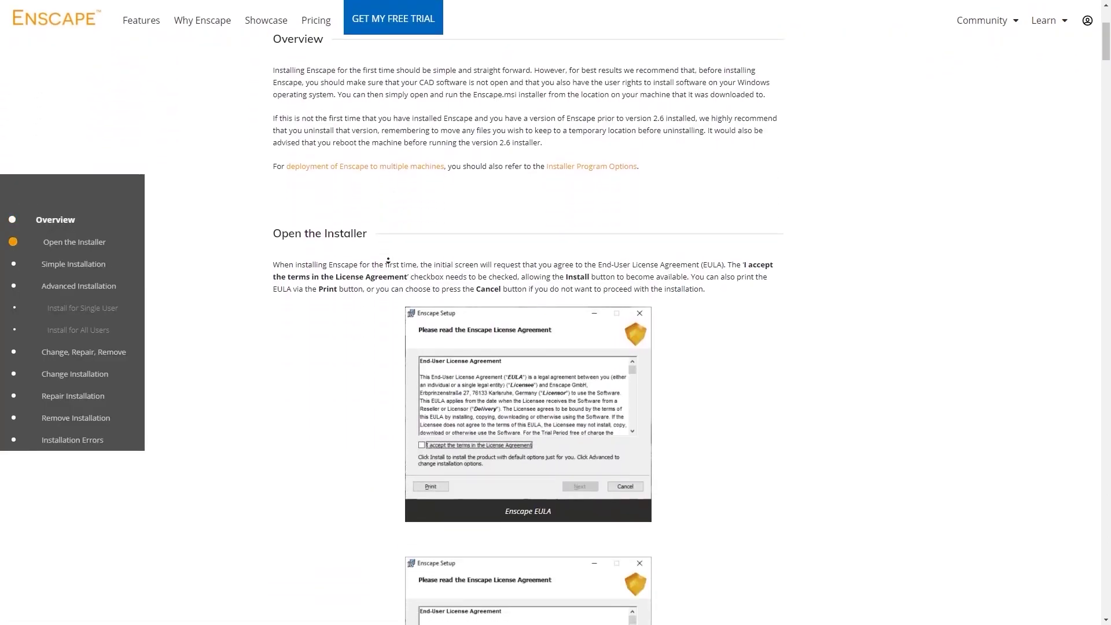
pyautogui.scroll(-10, 389, 282)
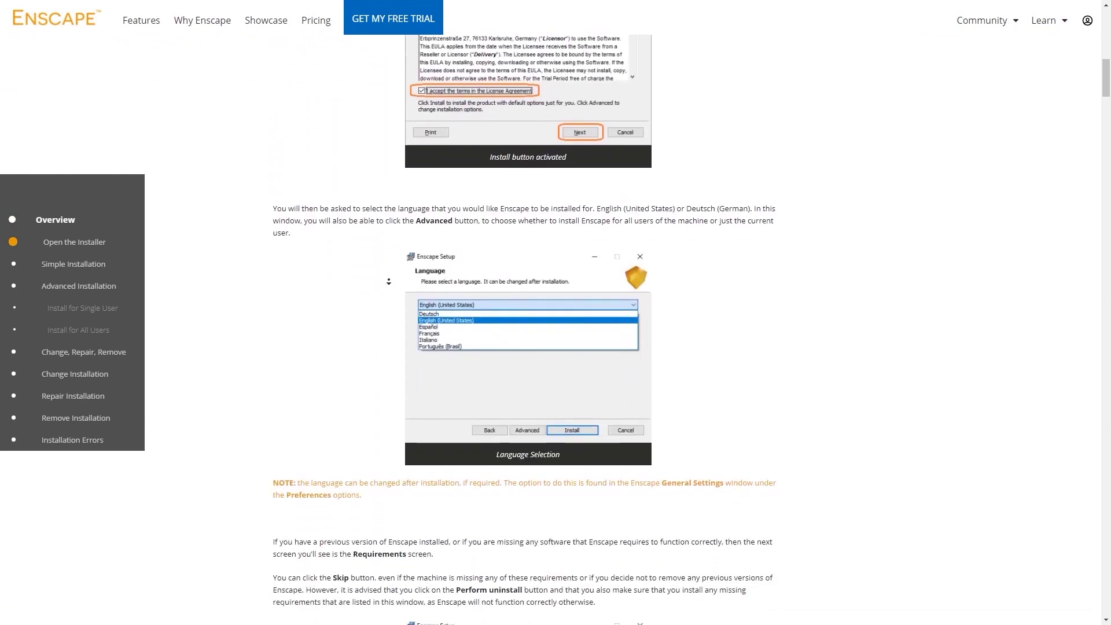
pyautogui.scroll(-3, 388, 276)
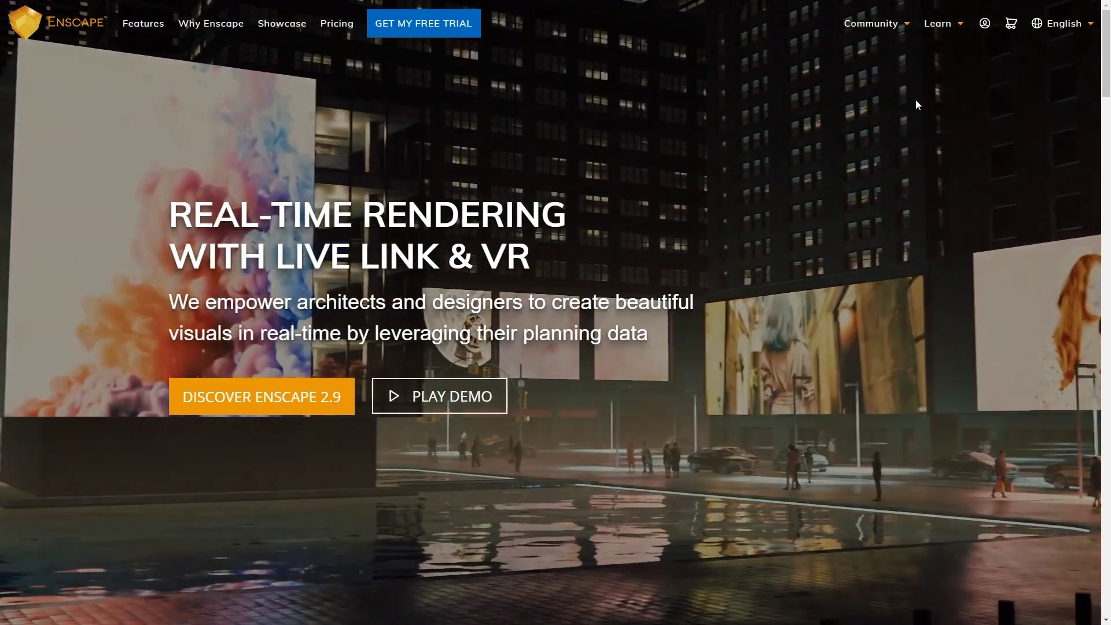
pyautogui.moveTo(949, 29)
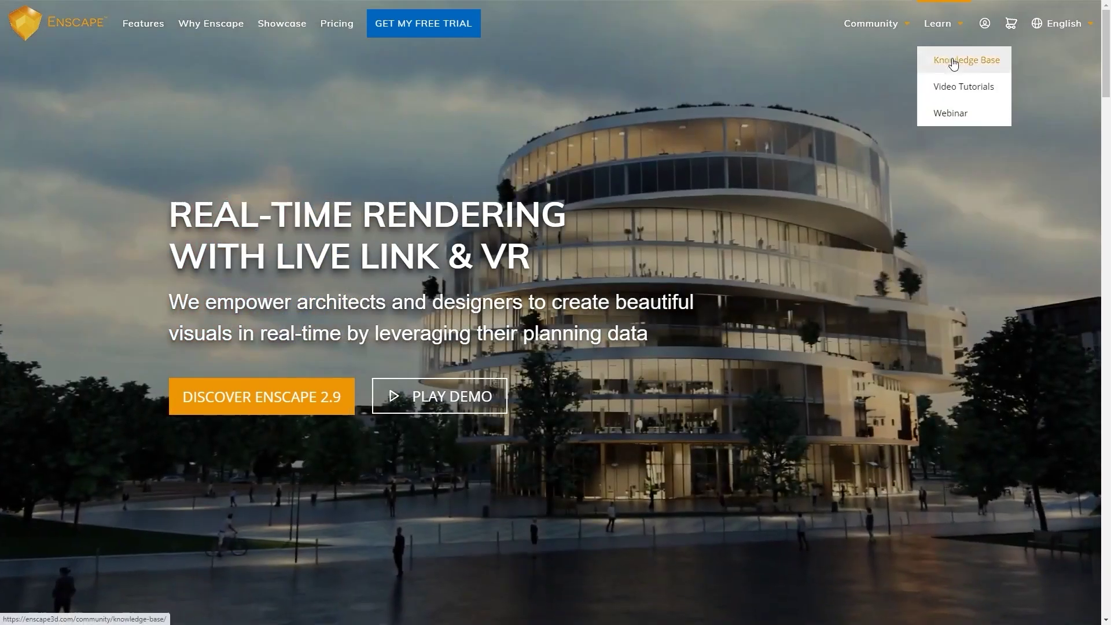
pyautogui.click(953, 60)
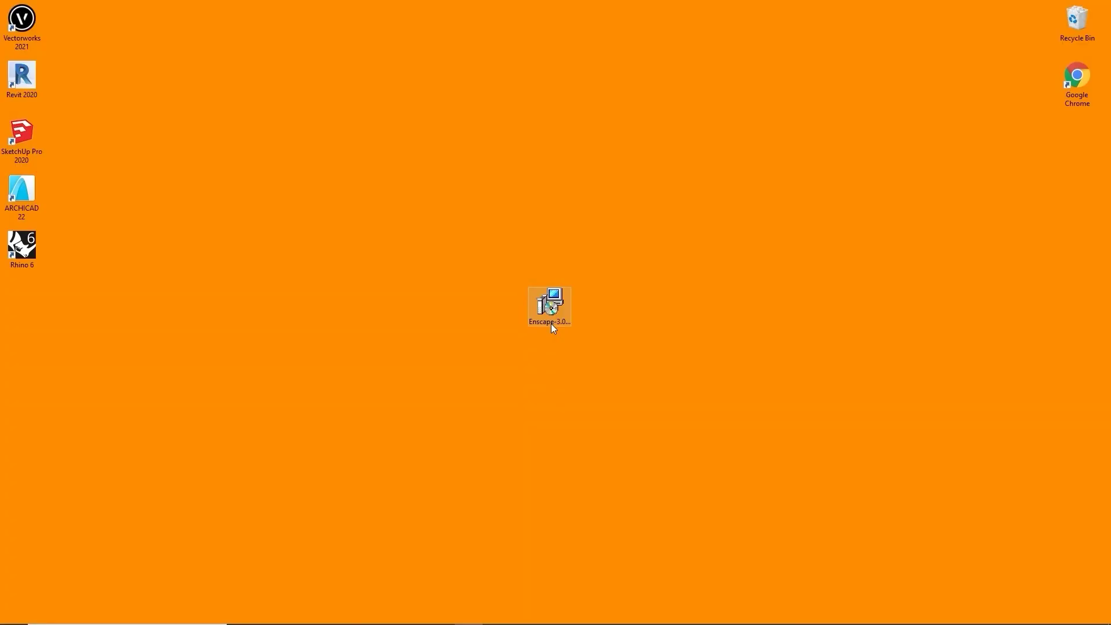
# Run the Enscape 3.0 installer, accept the licence terms, install, and close the finished wizard
pyautogui.doubleClick(551, 324)
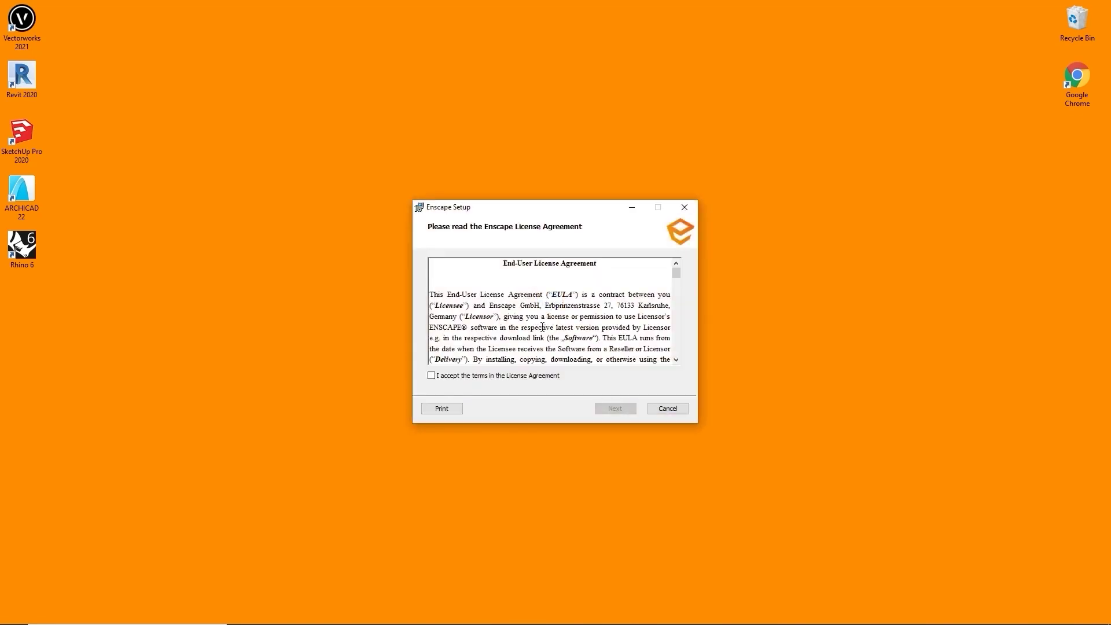
pyautogui.click(511, 376)
pyautogui.click(615, 408)
pyautogui.click(615, 409)
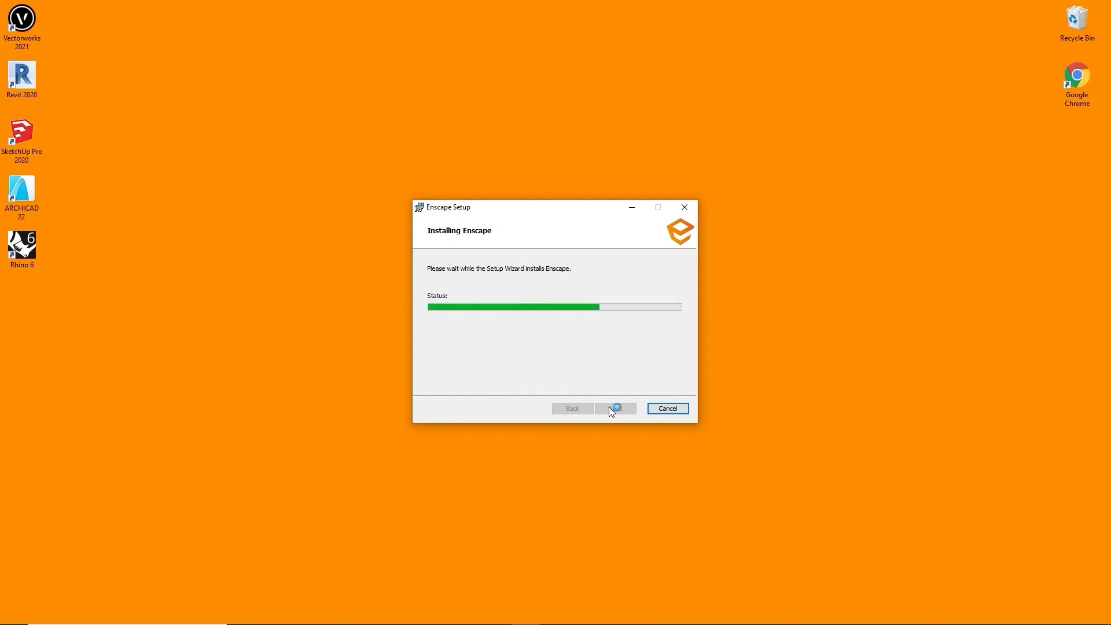
pyautogui.click(612, 407)
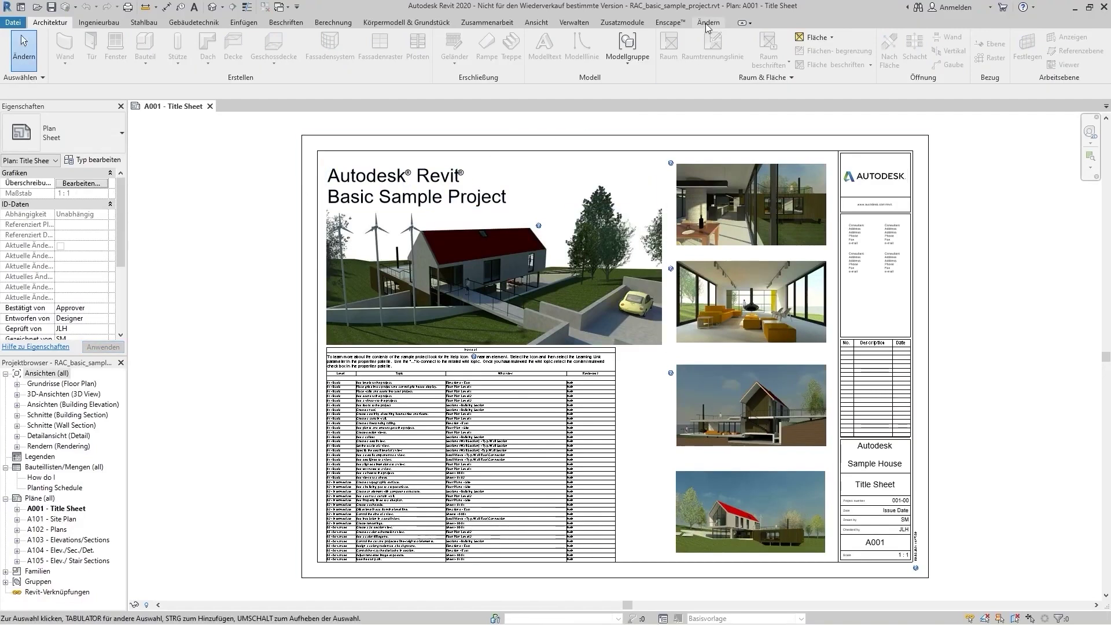
# Show Revit's Enscape ribbon tab and open the project's Default 3D View
pyautogui.click(669, 23)
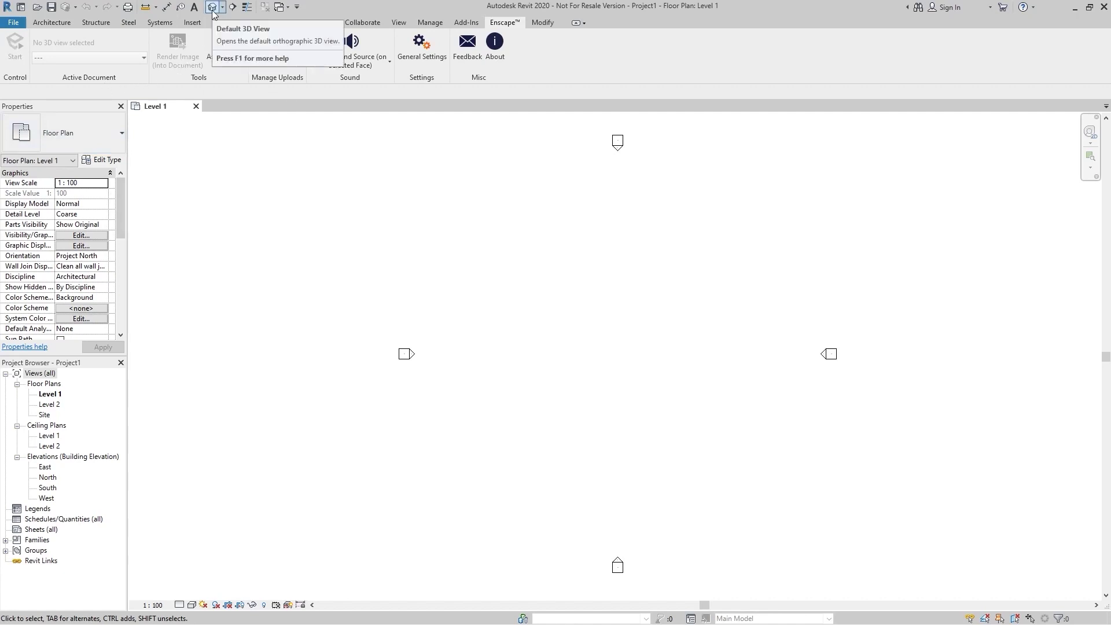
pyautogui.click(212, 7)
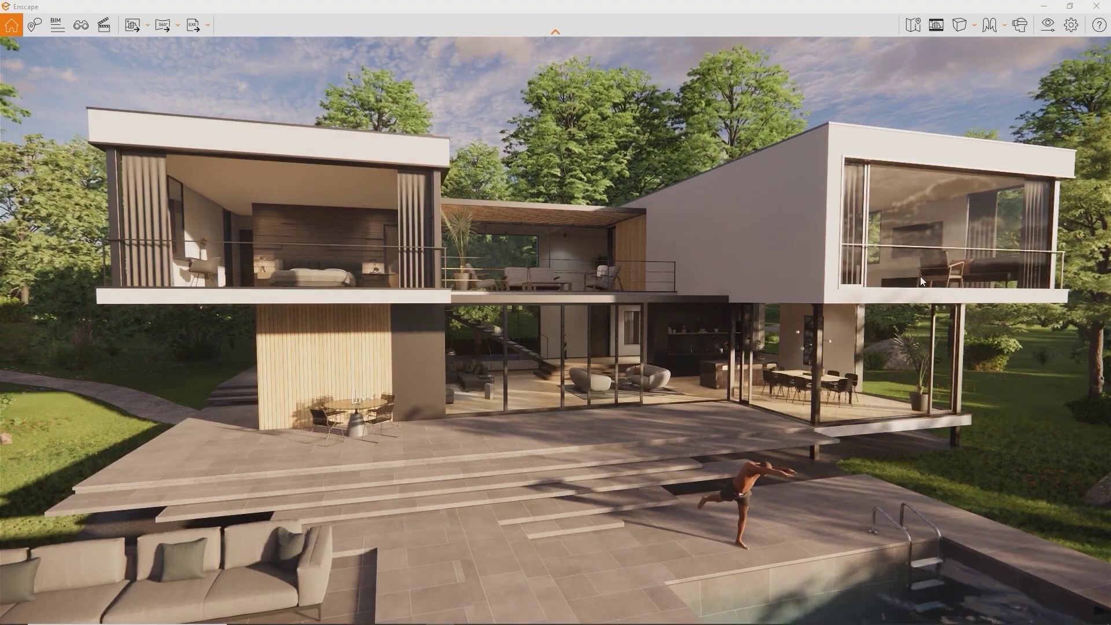
# Orbit toward the pool, save it as a new view, then load Enscape 3D views 2 and 3
pyautogui.click(81, 25)
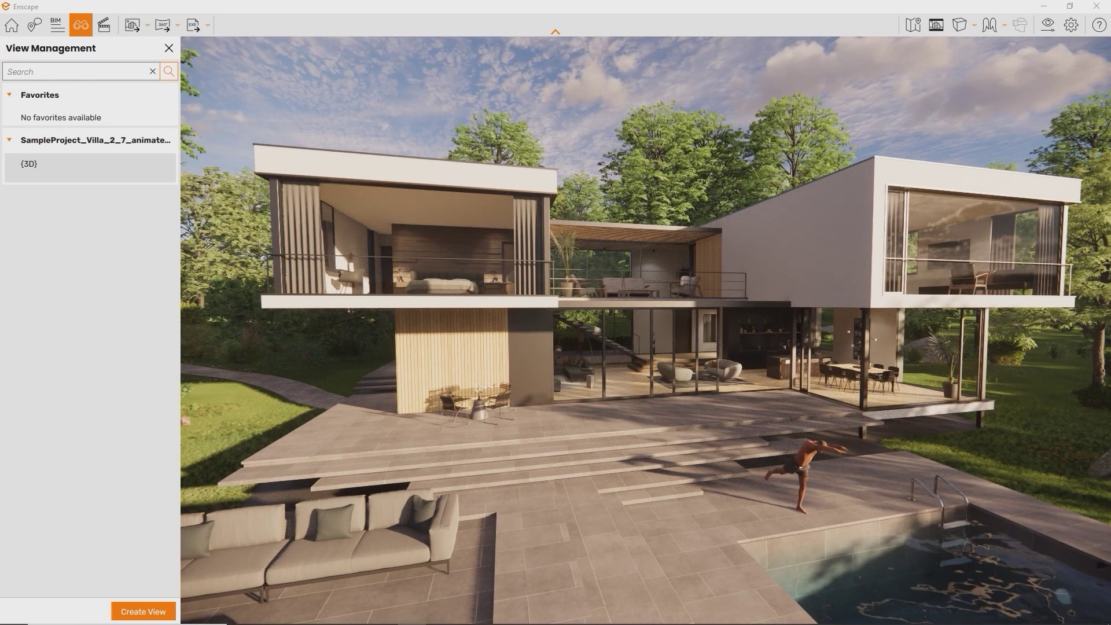
pyautogui.moveTo(555, 370); pyautogui.dragTo(255, 476, button='right')
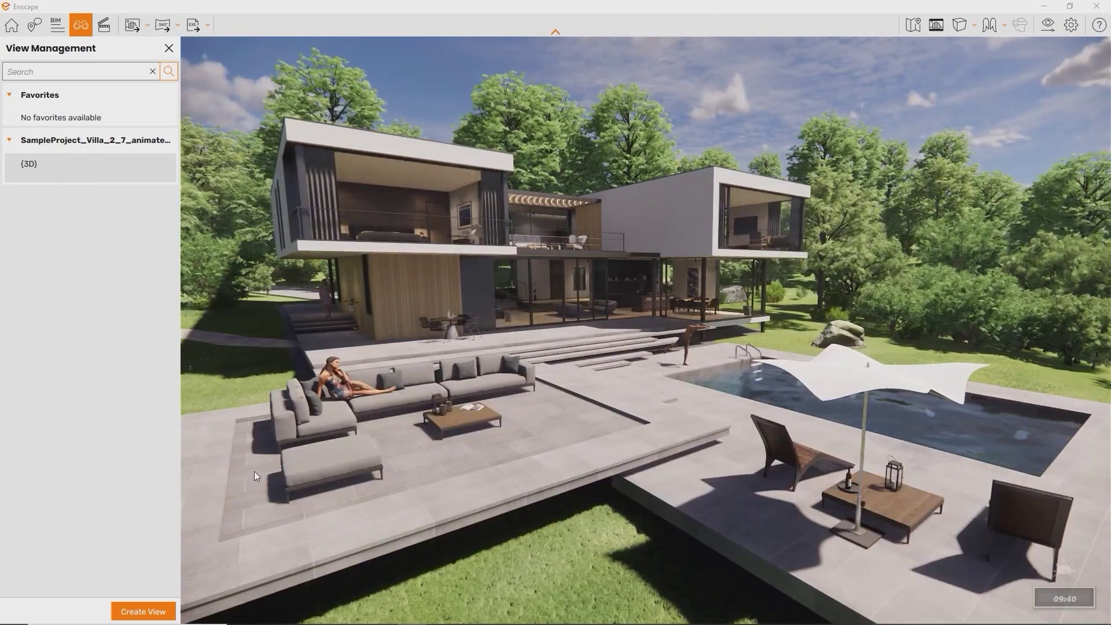
pyautogui.click(141, 612)
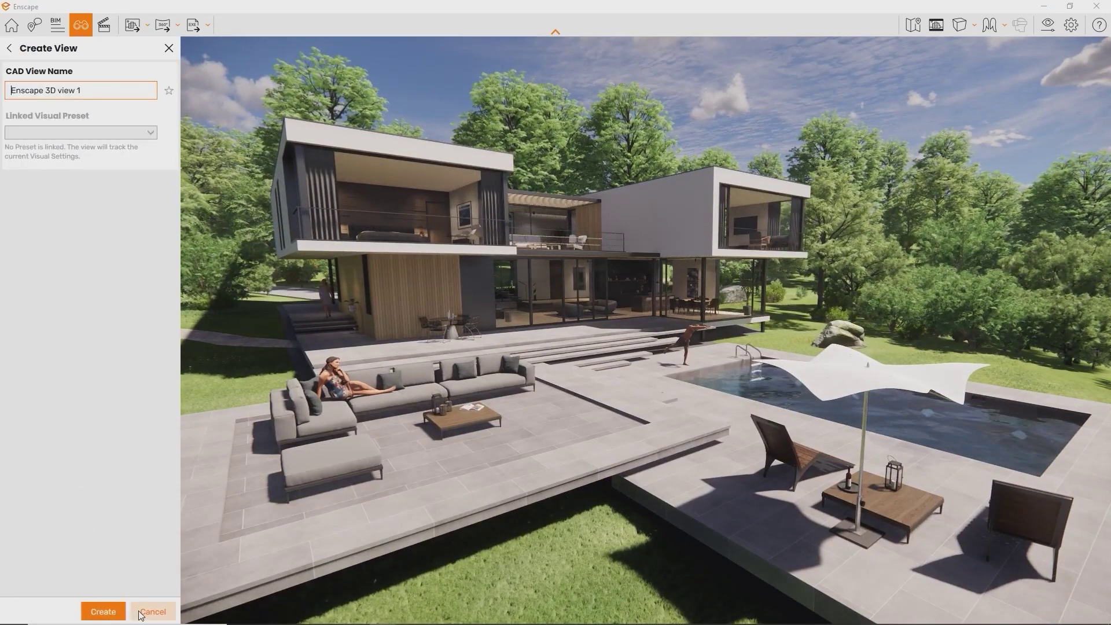
pyautogui.click(104, 612)
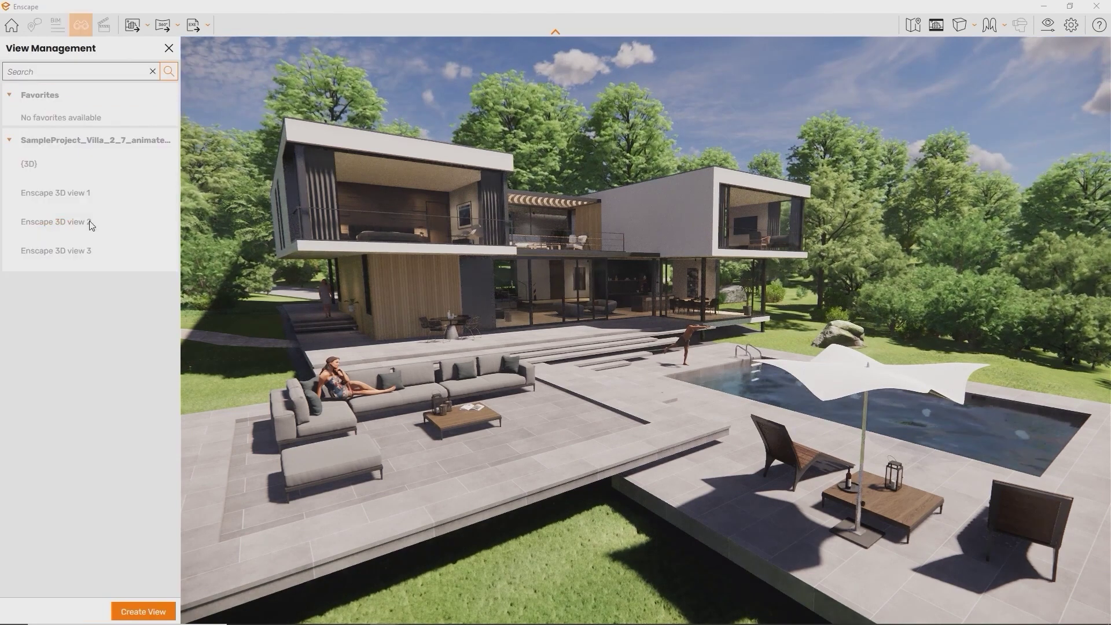
pyautogui.click(90, 222)
pyautogui.click(79, 258)
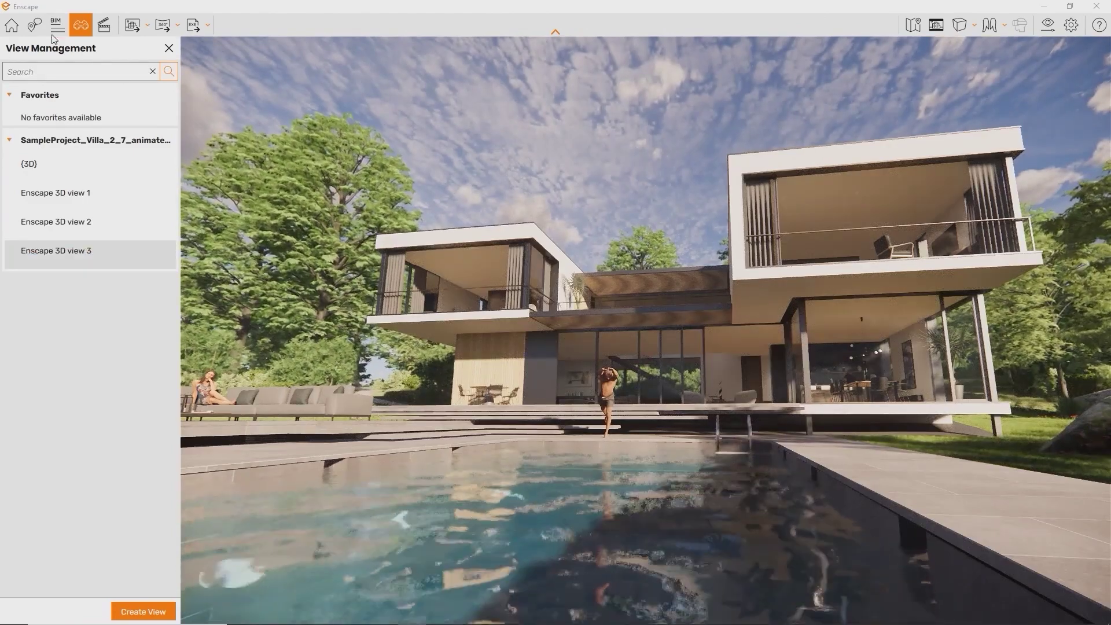
# Close the views list, show the Help panel's navigation controls, and move the camera with W, S and D
pyautogui.click(8, 30)
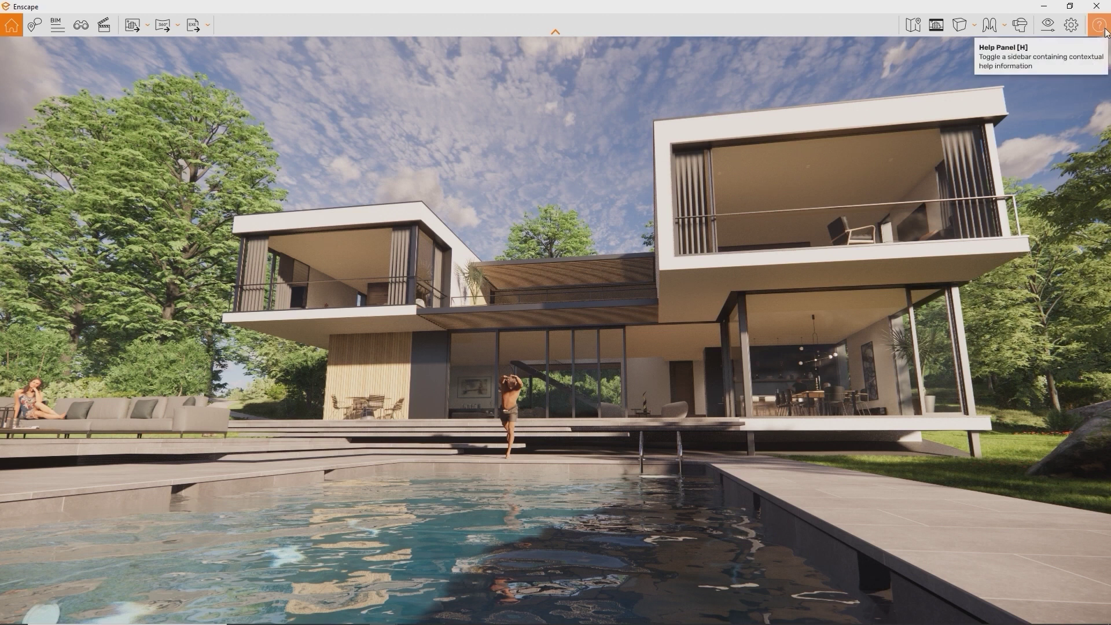
pyautogui.click(1102, 34)
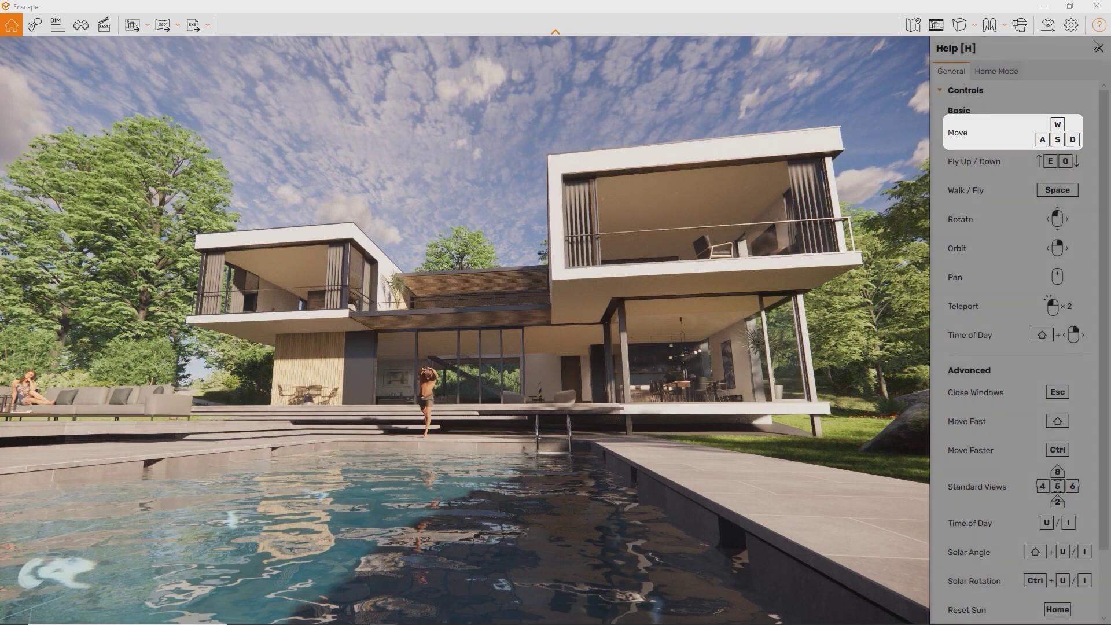
pyautogui.press('w')
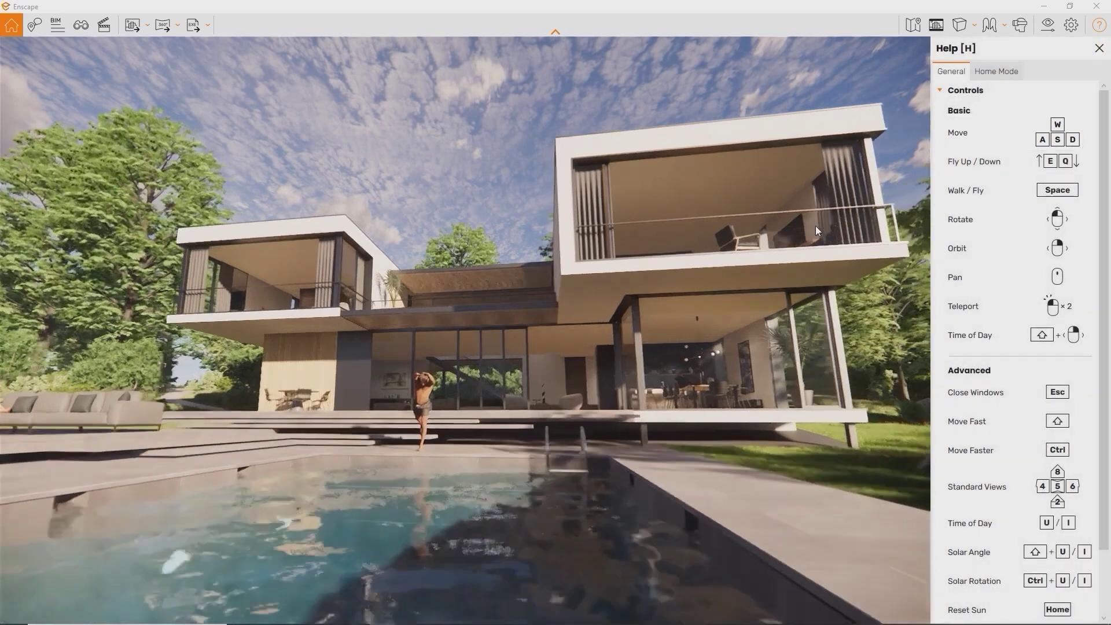
pyautogui.press('w')
pyautogui.press('s')
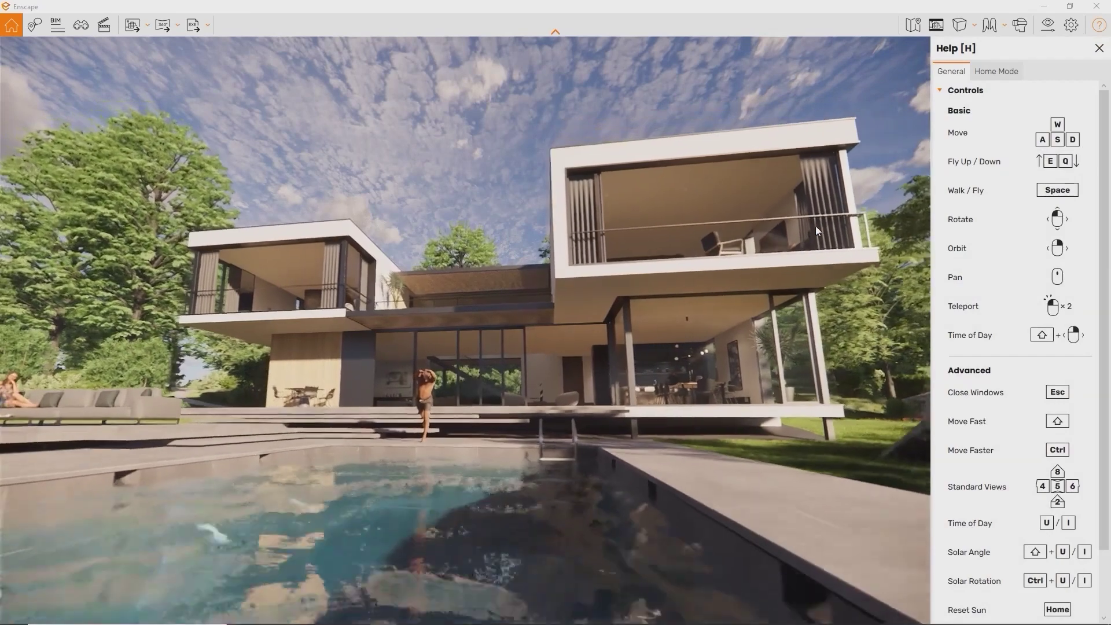
pyautogui.press('d')
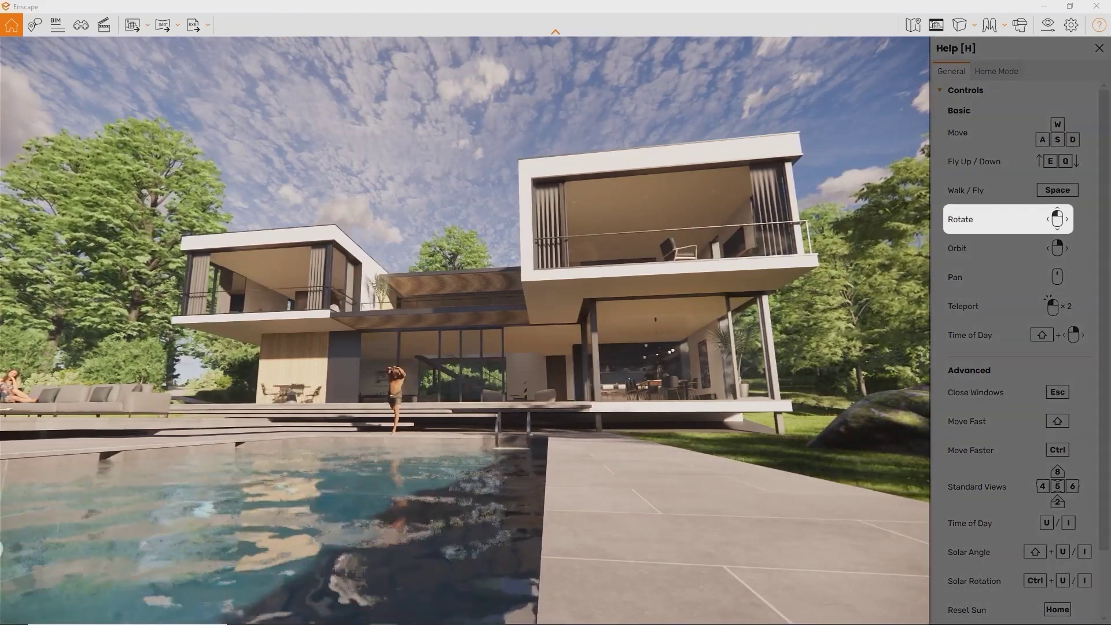
# Turn the camera and walk forward over the pool into the kitchen and dining area
pyautogui.moveTo(814, 225); pyautogui.dragTo(711, 236)
pyautogui.press('w')
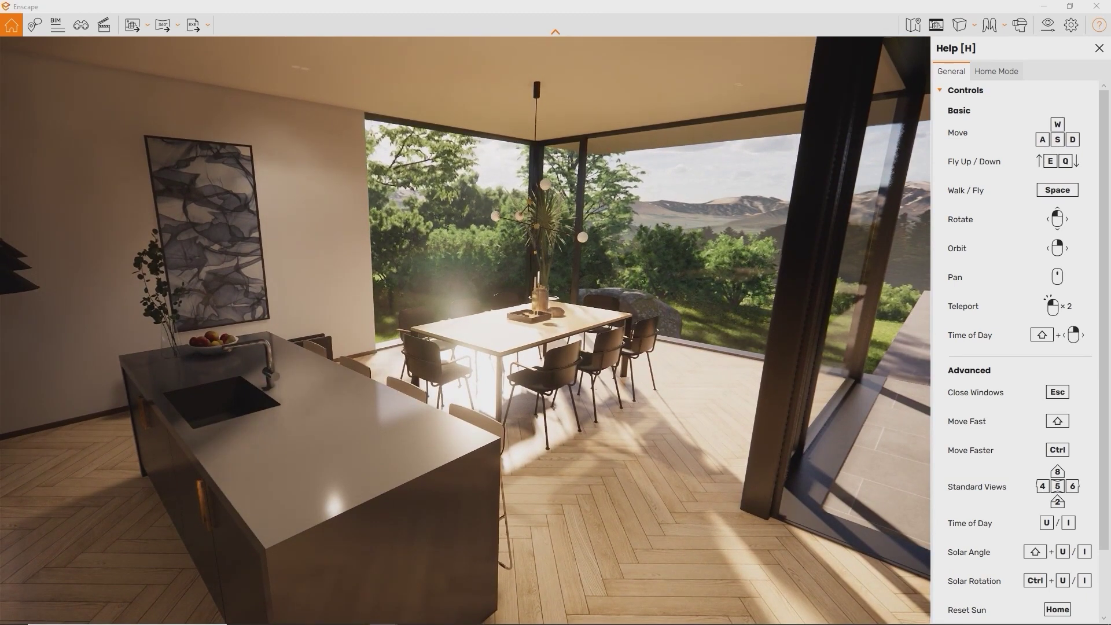
# Open Renderer Window Settings on the Input tab for mouse and hotkey options
pyautogui.click(1068, 29)
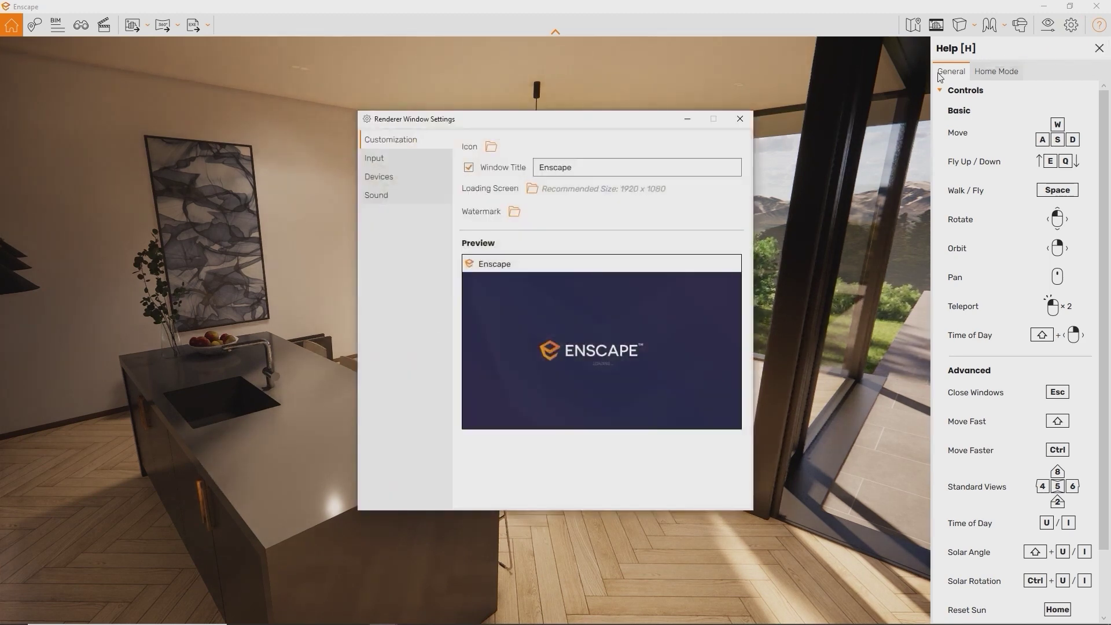
pyautogui.click(401, 159)
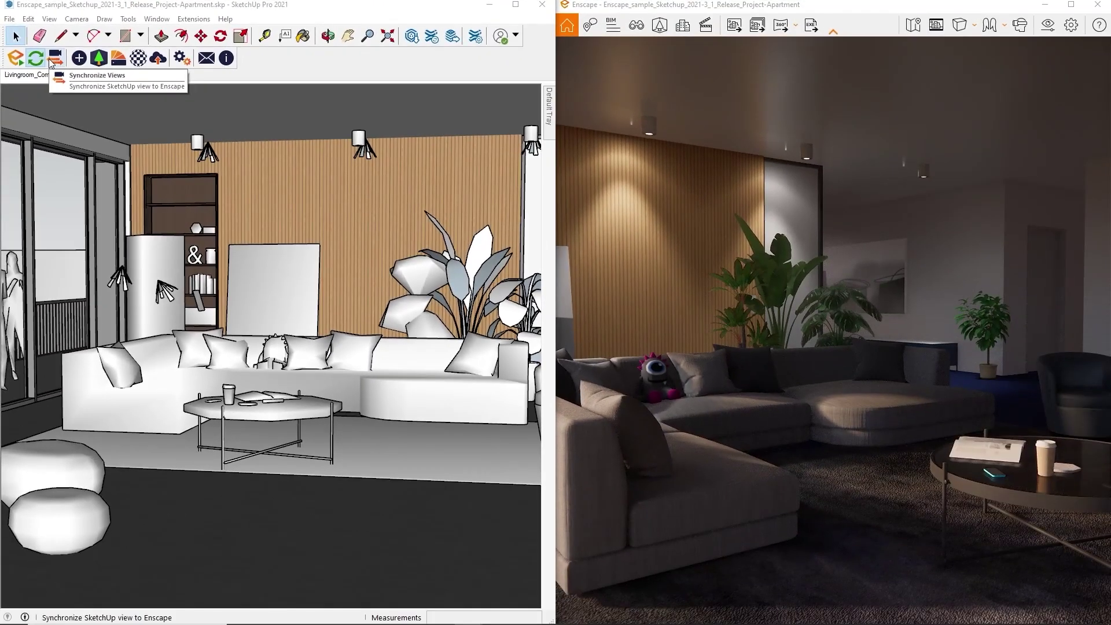
# Synchronize the Enscape view with the SketchUp camera and orbit the living room
pyautogui.click(60, 64)
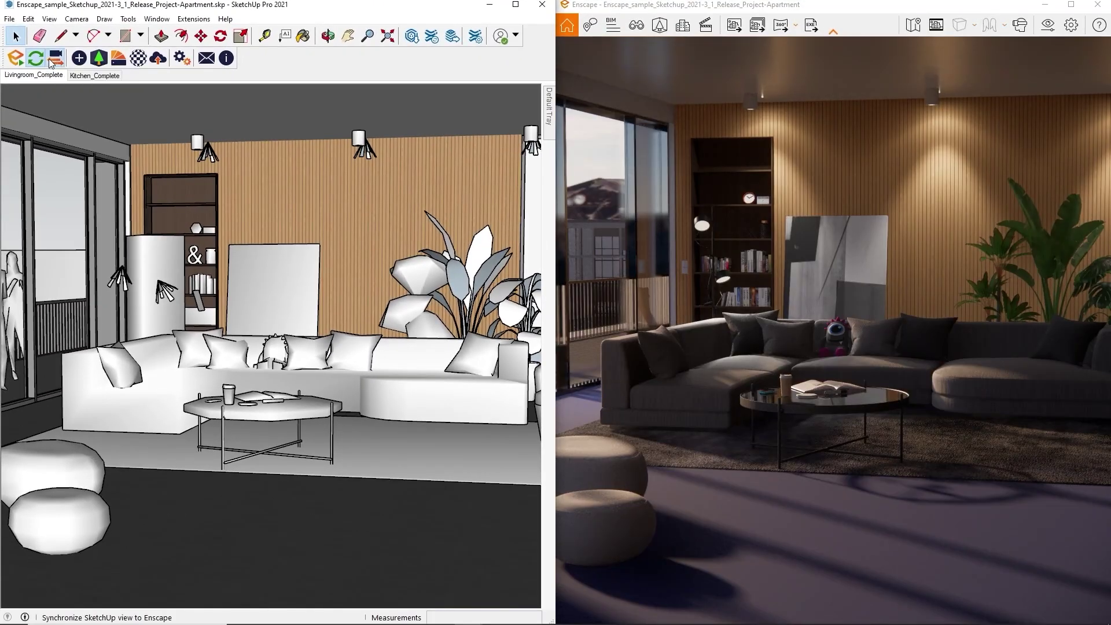
pyautogui.scroll(-4, 247, 279)
pyautogui.scroll(5, 259, 280)
pyautogui.moveTo(262, 280)
pyautogui.mouseDown(button='middle')
pyautogui.moveTo(208, 265)
pyautogui.moveTo(301, 275)
pyautogui.moveTo(331, 265)
pyautogui.moveTo(281, 300)
pyautogui.moveTo(256, 289)
pyautogui.moveTo(283, 273)
pyautogui.mouseUp(button='middle')
# Turn on Pin Enscape window on top in Preferences, then maximize SketchUp
pyautogui.click(1071, 28)
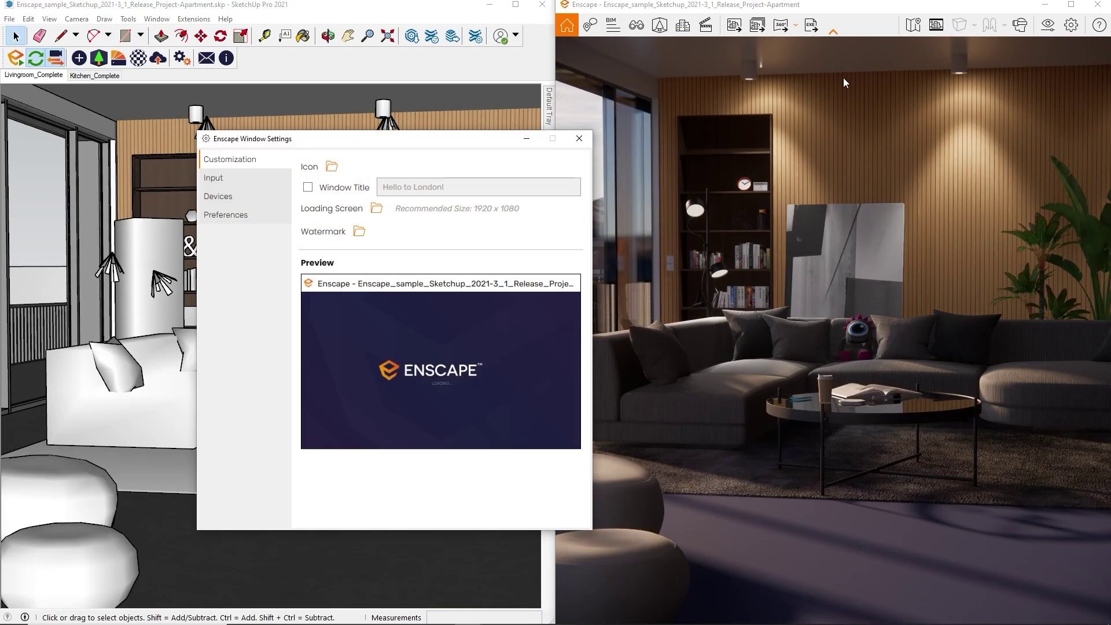
pyautogui.click(249, 218)
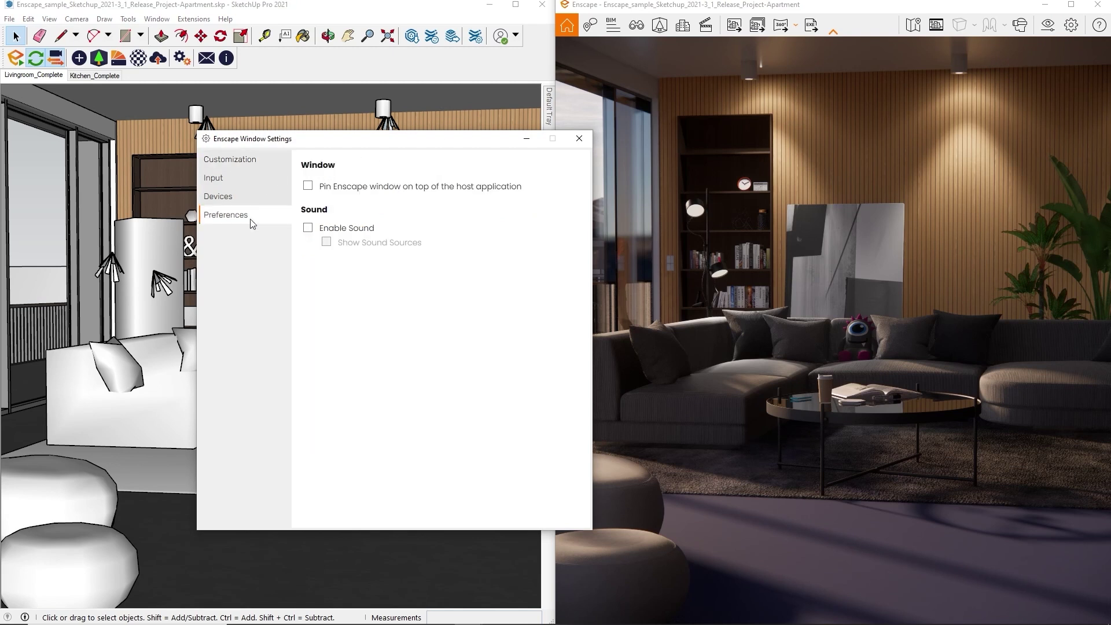
pyautogui.click(308, 187)
pyautogui.click(579, 139)
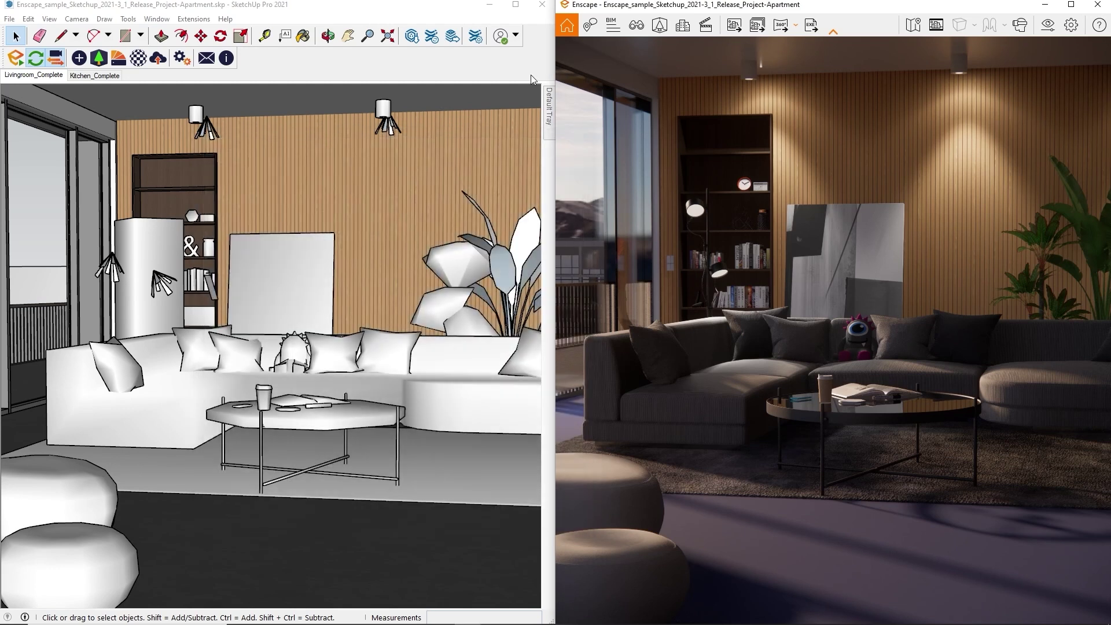
pyautogui.click(519, 17)
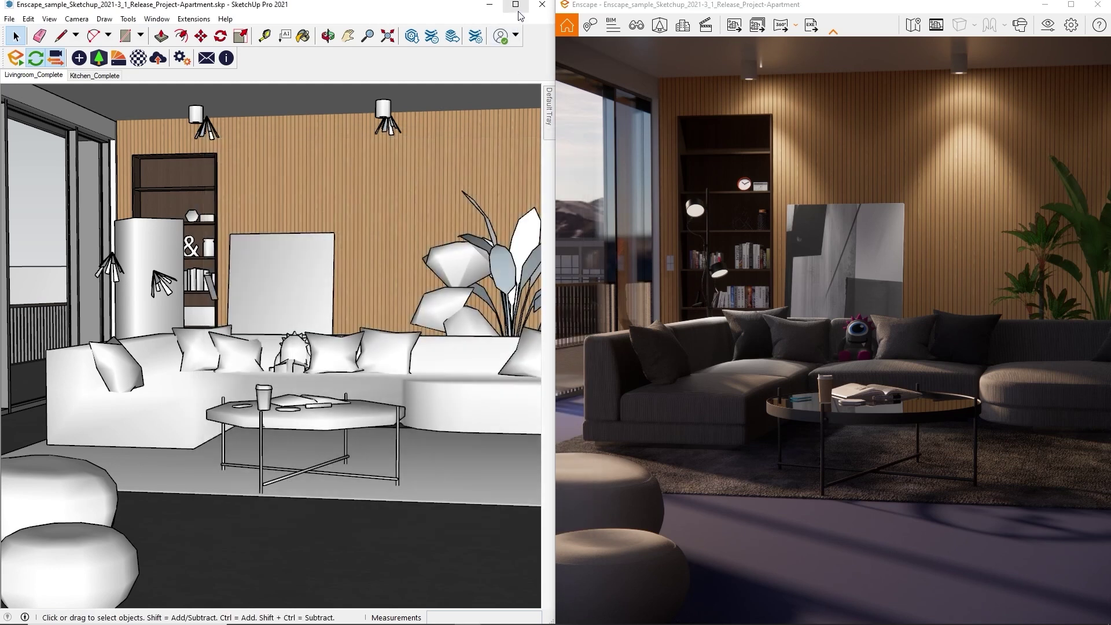
pyautogui.click(515, 6)
# Undock Enscape into a floating window and orbit toward the poufs by the window
pyautogui.click(659, 23)
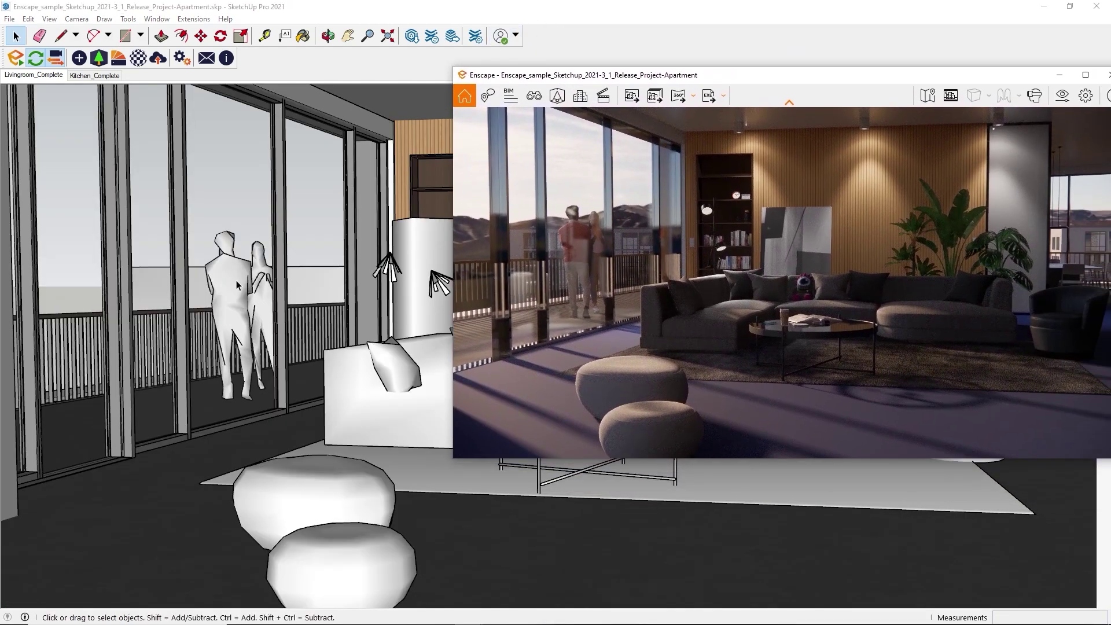
pyautogui.scroll(-3, 301, 322)
pyautogui.moveTo(306, 327)
pyautogui.mouseDown(button='middle')
pyautogui.moveTo(345, 347)
pyautogui.moveTo(322, 331)
pyautogui.moveTo(306, 341)
pyautogui.mouseUp(button='middle')
# Move the back pouf about 203 cm to the right
pyautogui.click(323, 466)
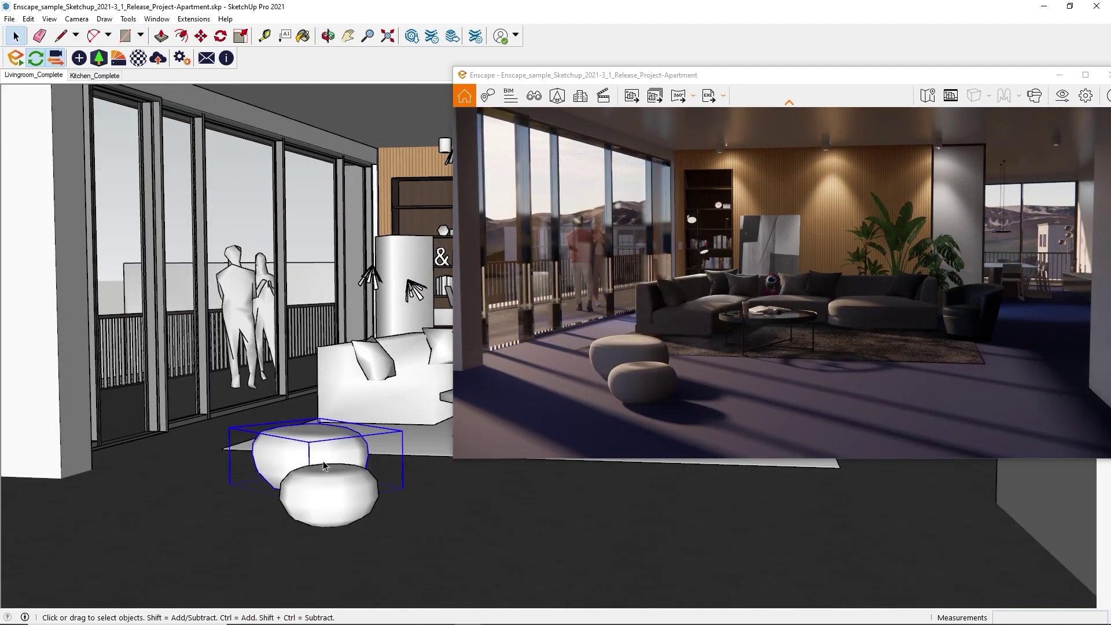
pyautogui.press('m')
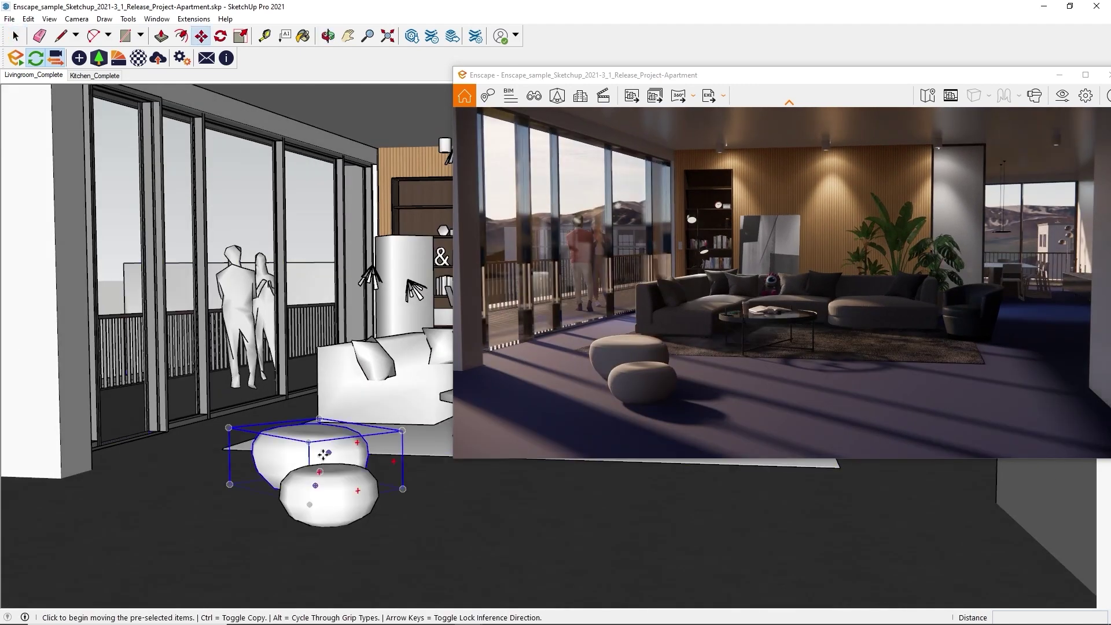
pyautogui.click(318, 453)
pyautogui.click(342, 488)
pyautogui.click(341, 489)
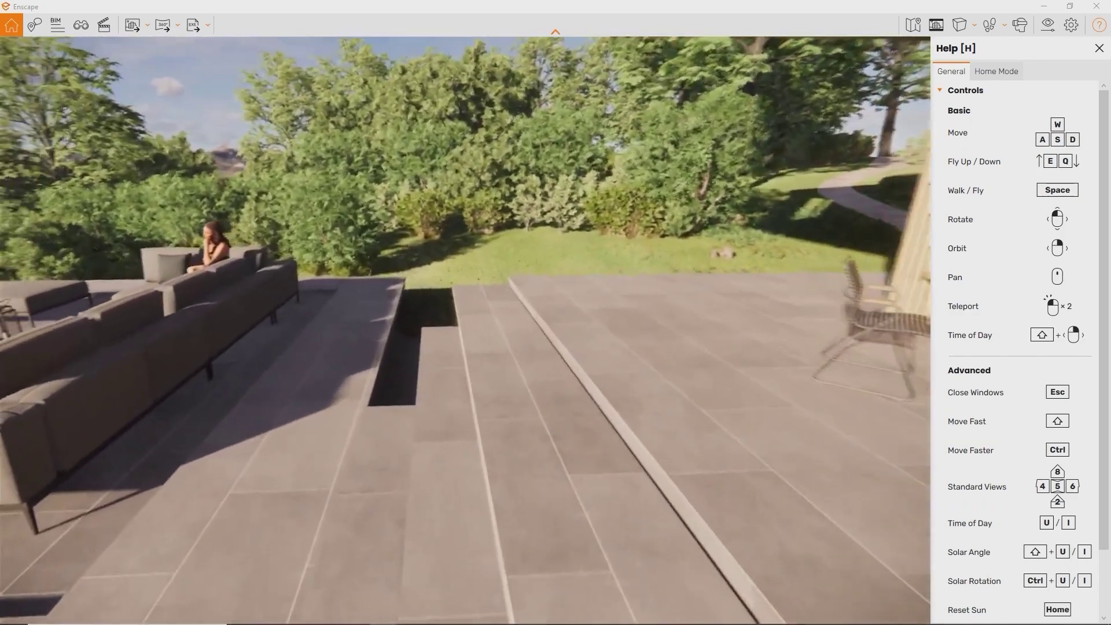
# Toggle walk mode, fly up and down with E/Q, move forward, and teleport to the glass doors
pyautogui.press('space')
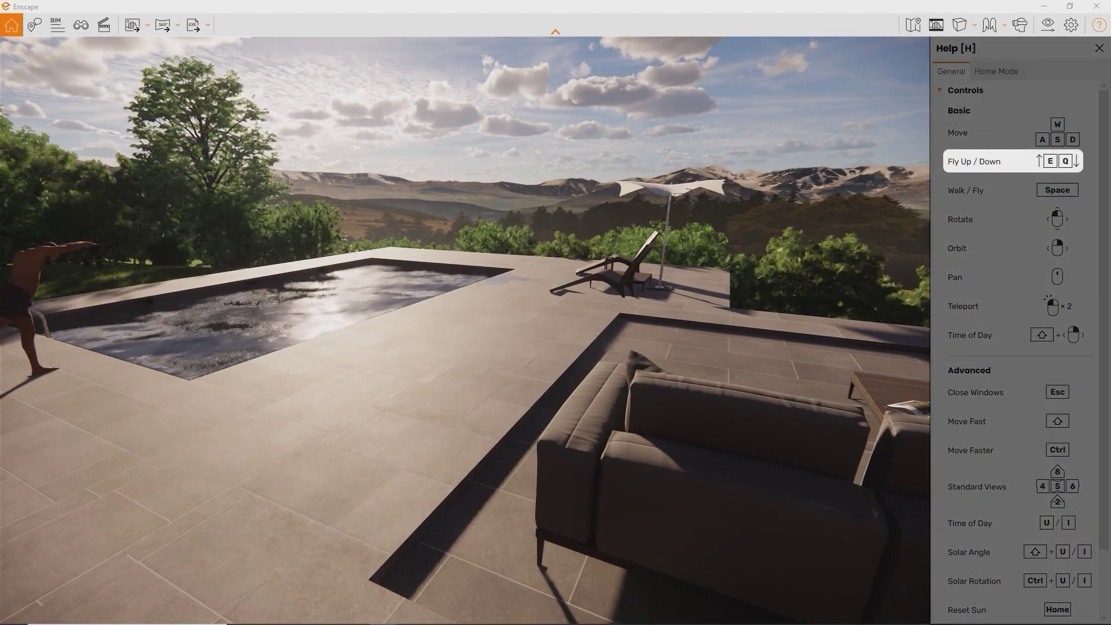
pyautogui.press('e')
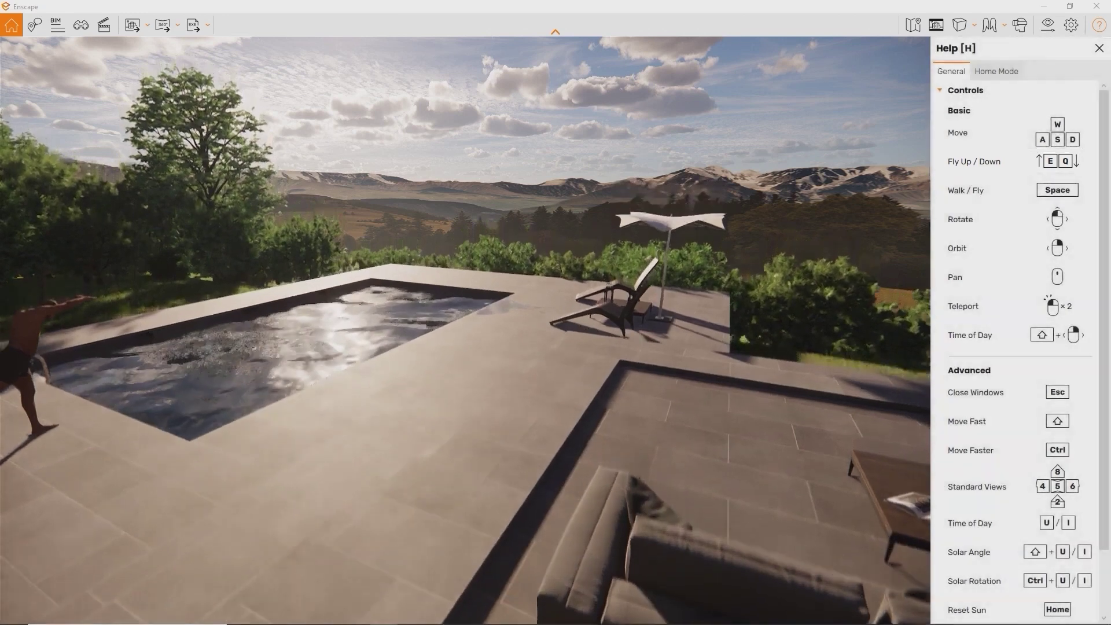
pyautogui.press('q')
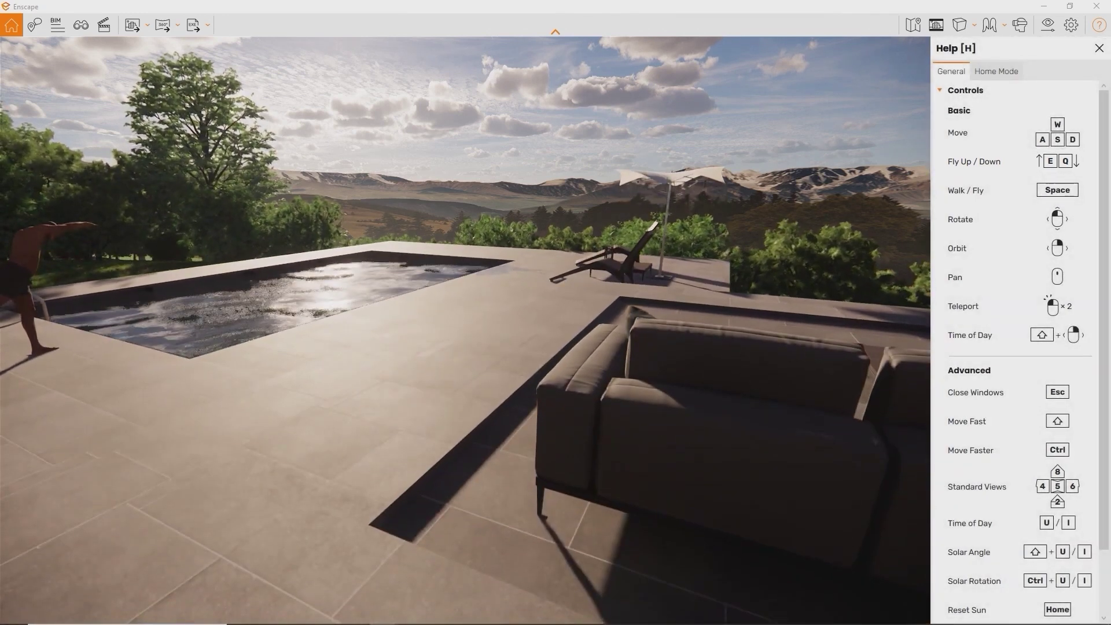
pyautogui.press('w')
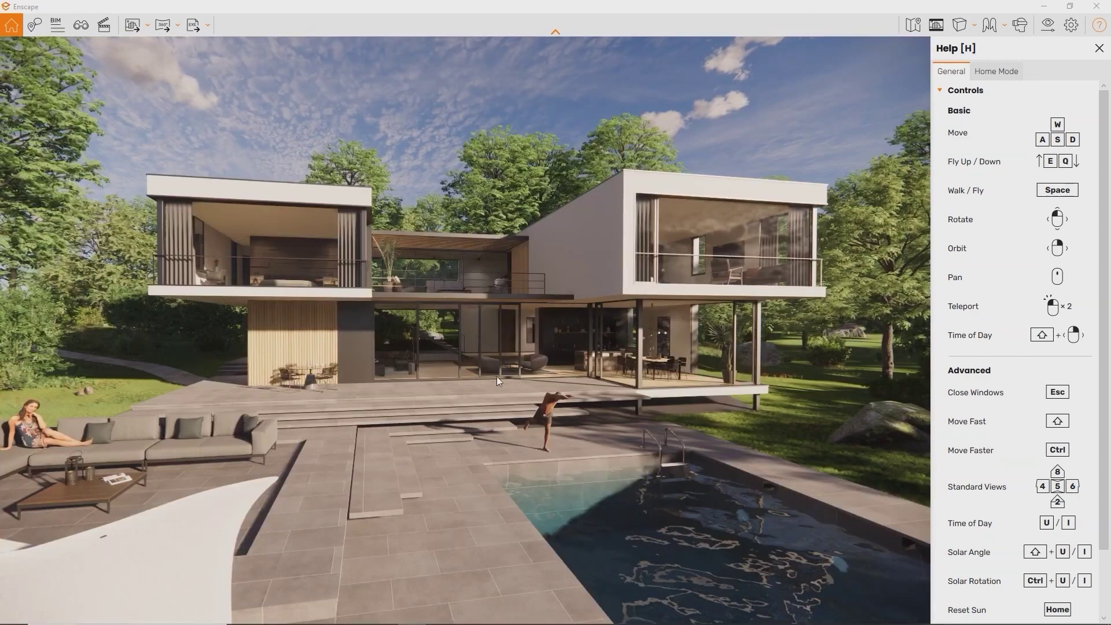
pyautogui.doubleClick(488, 384)
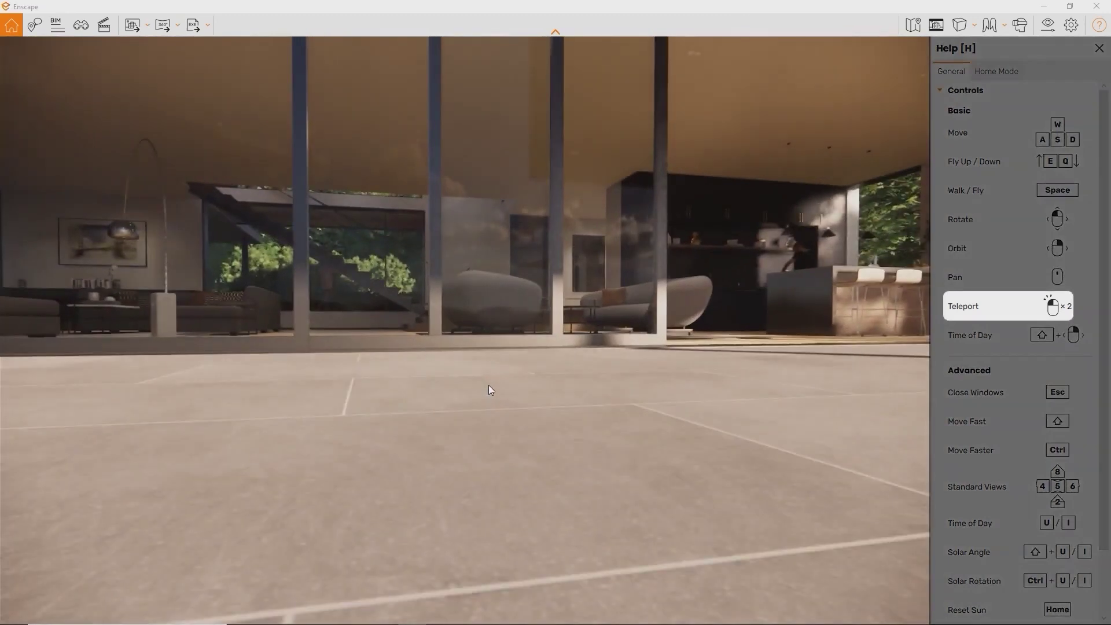
pyautogui.doubleClick(488, 384)
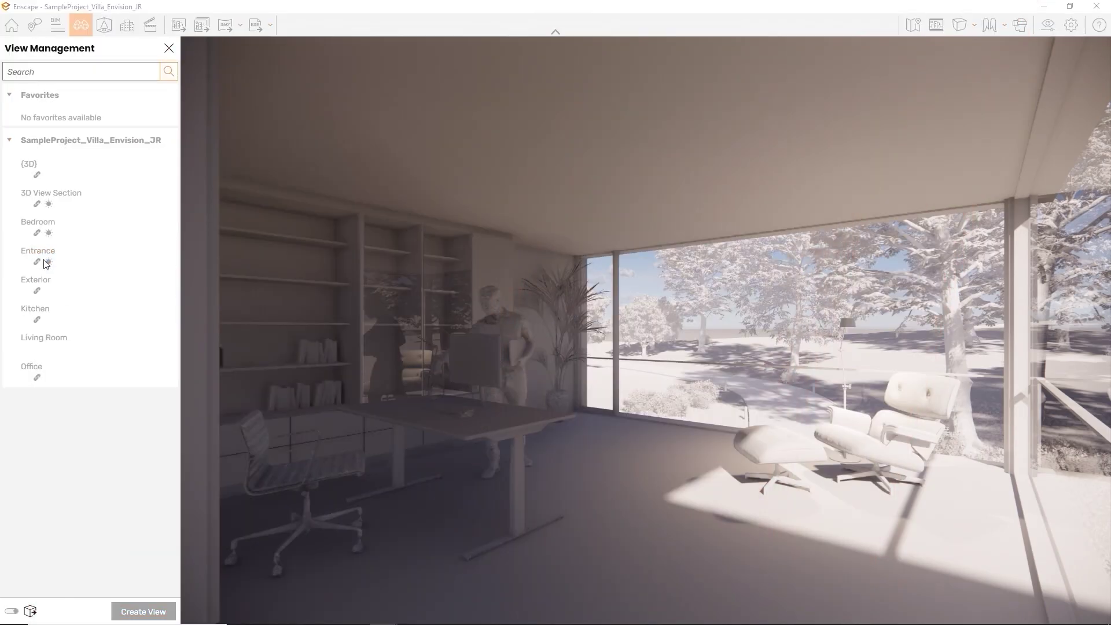
# Load the Entrance, Exterior, 3D View Section, Living Room and Bedroom saved views in turn
pyautogui.click(40, 258)
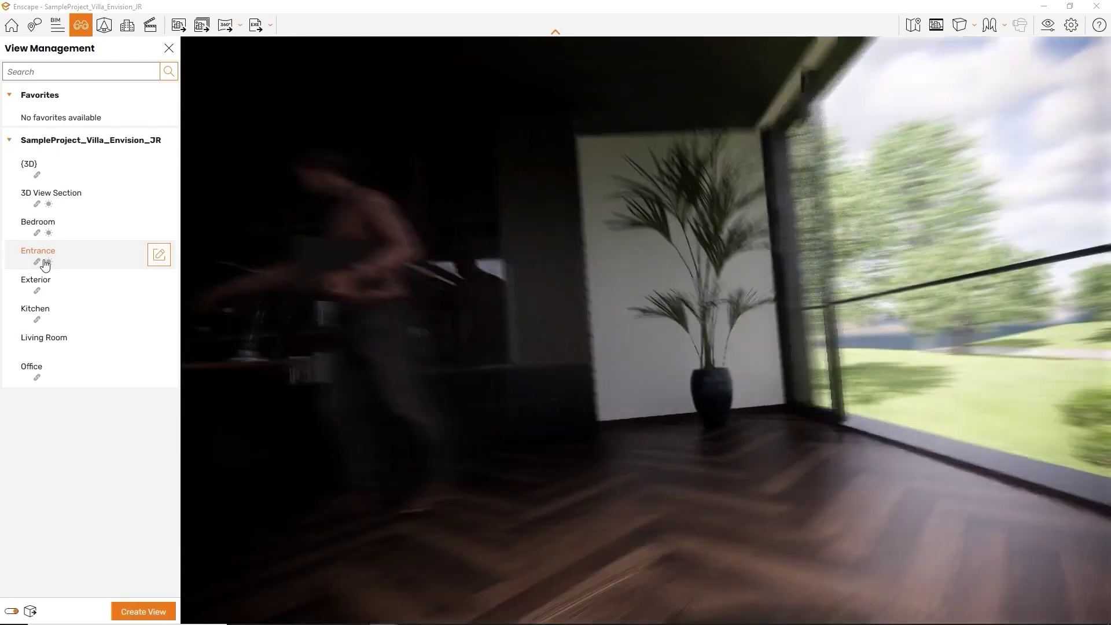
pyautogui.click(38, 284)
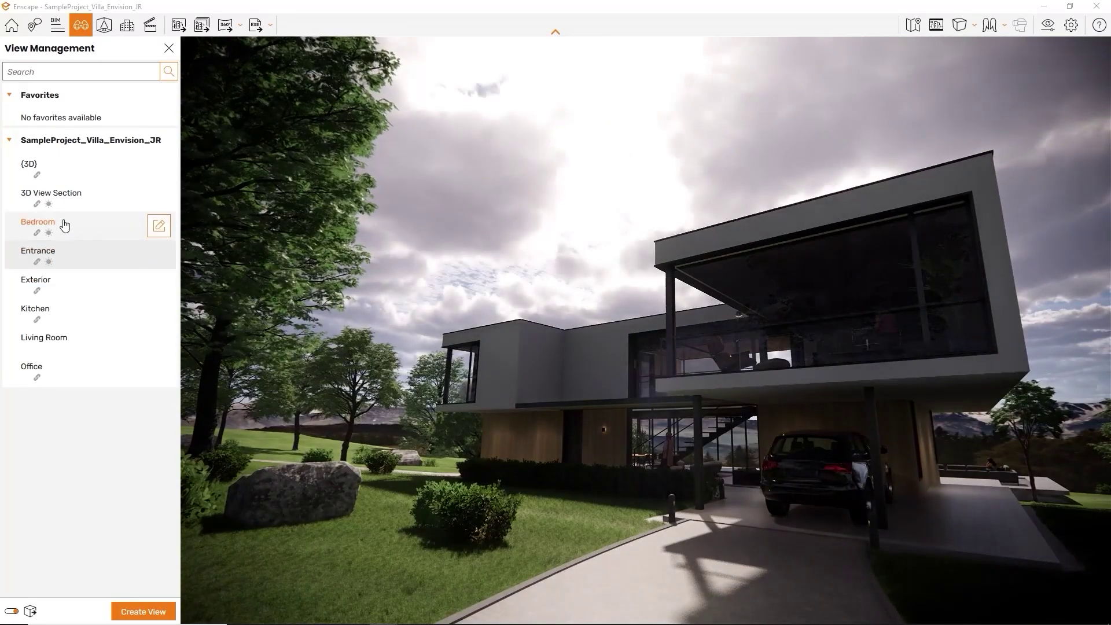
pyautogui.click(67, 202)
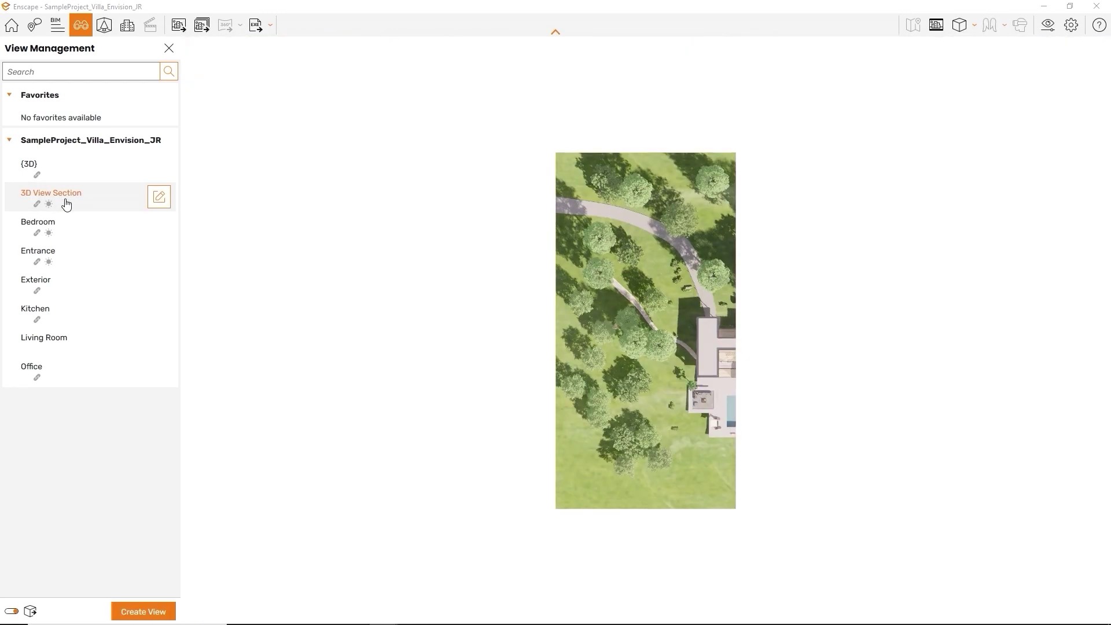
pyautogui.click(44, 338)
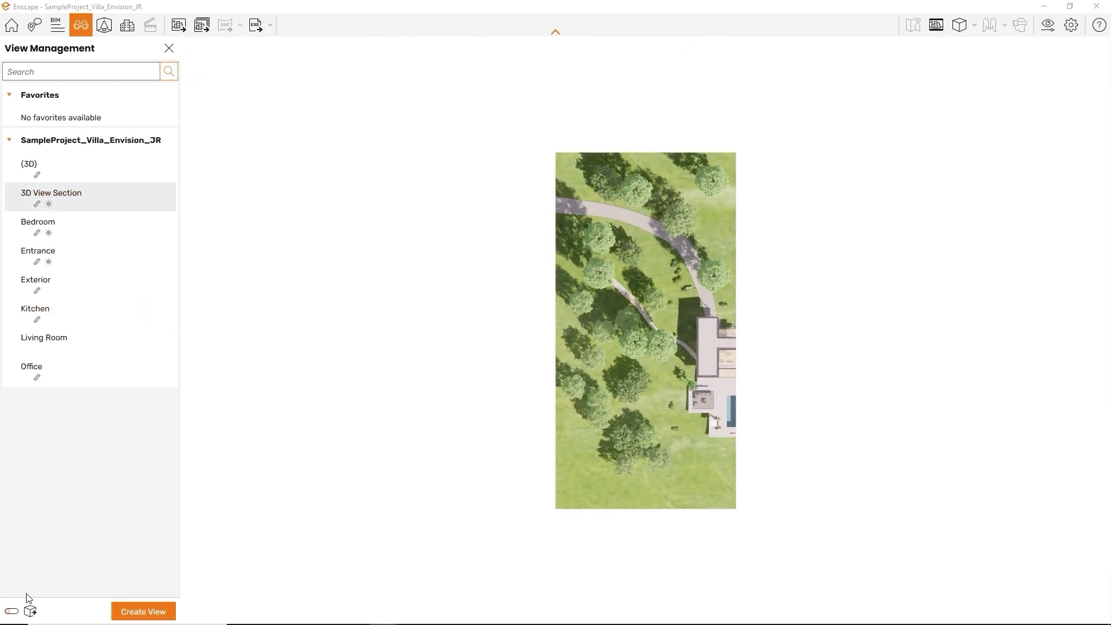
pyautogui.click(60, 239)
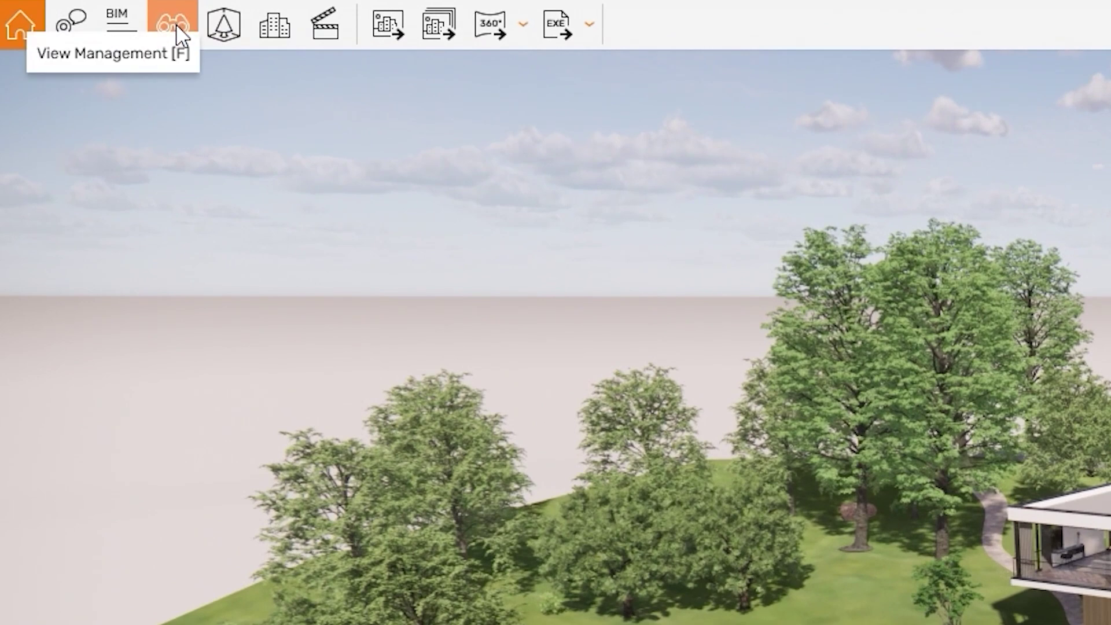
# Reopen the views list and cycle through 3D View Section, Bedroom, Entrance and 3D View Section
pyautogui.click(176, 29)
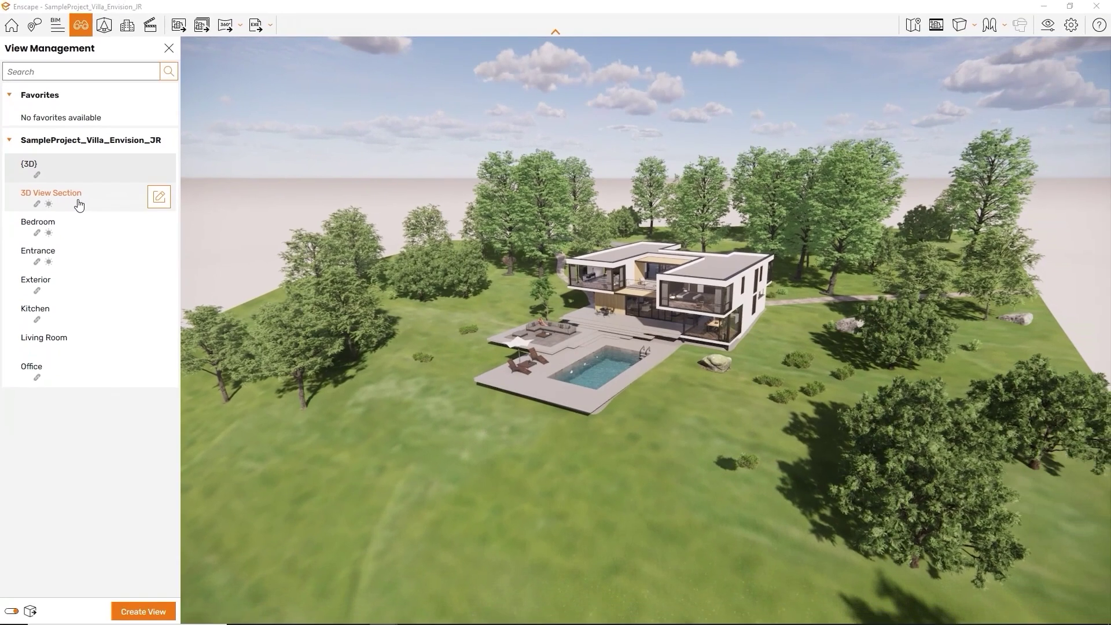
pyautogui.click(79, 203)
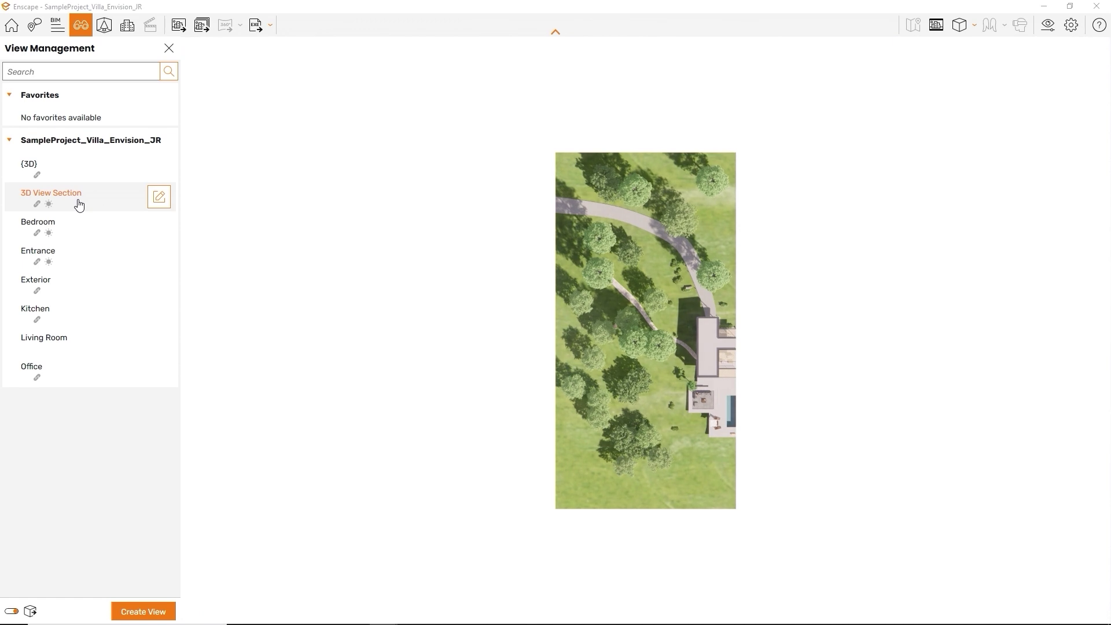
pyautogui.click(76, 225)
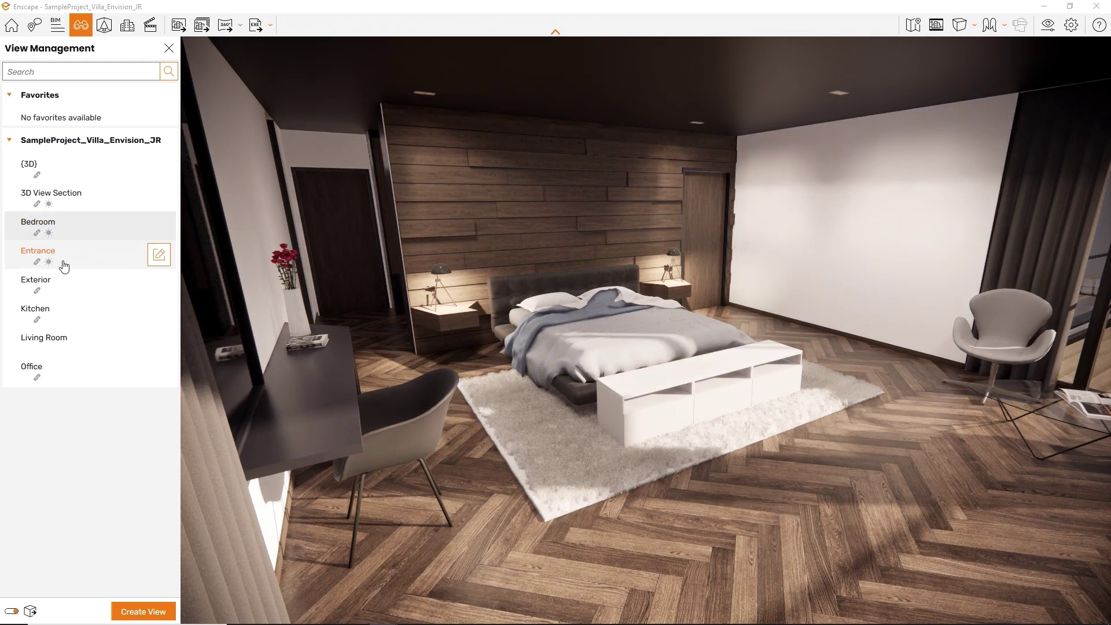
pyautogui.click(65, 266)
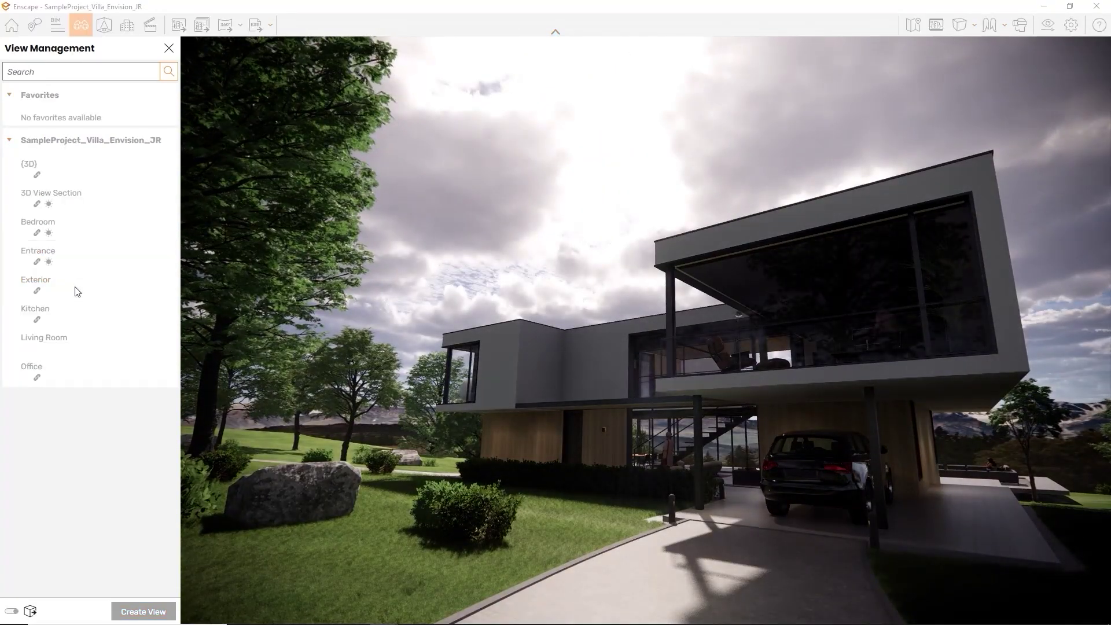
pyautogui.click(67, 199)
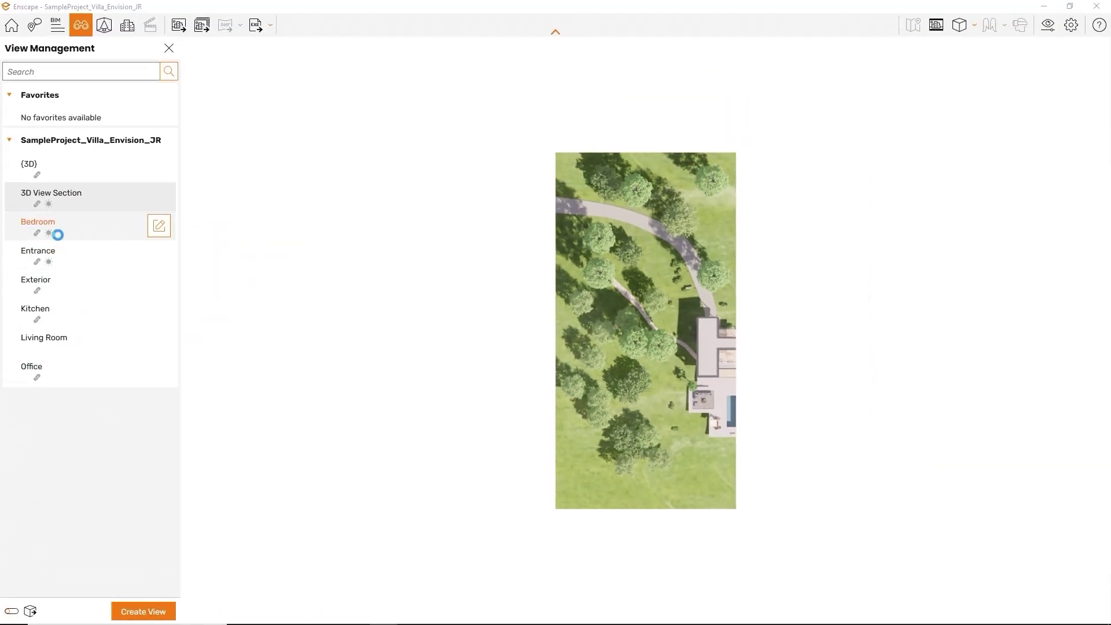
# Load the Bedroom view and fly the camera backward to reveal the whole villa
pyautogui.click(57, 234)
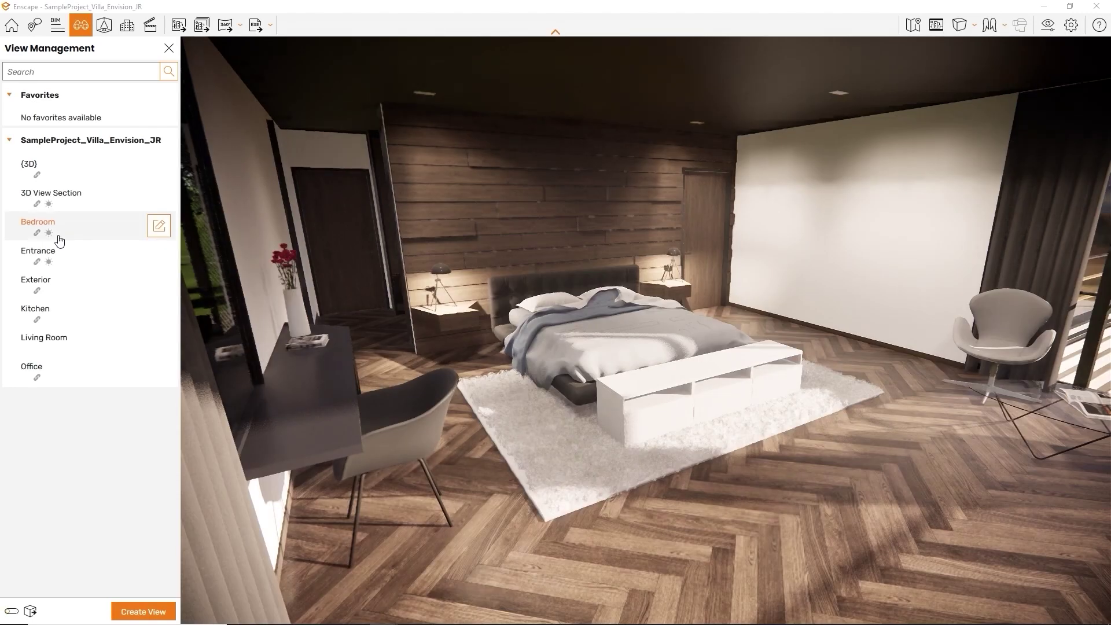
pyautogui.press('s')
pyautogui.moveTo(497, 270); pyautogui.dragTo(642, 276)
pyautogui.press('s')
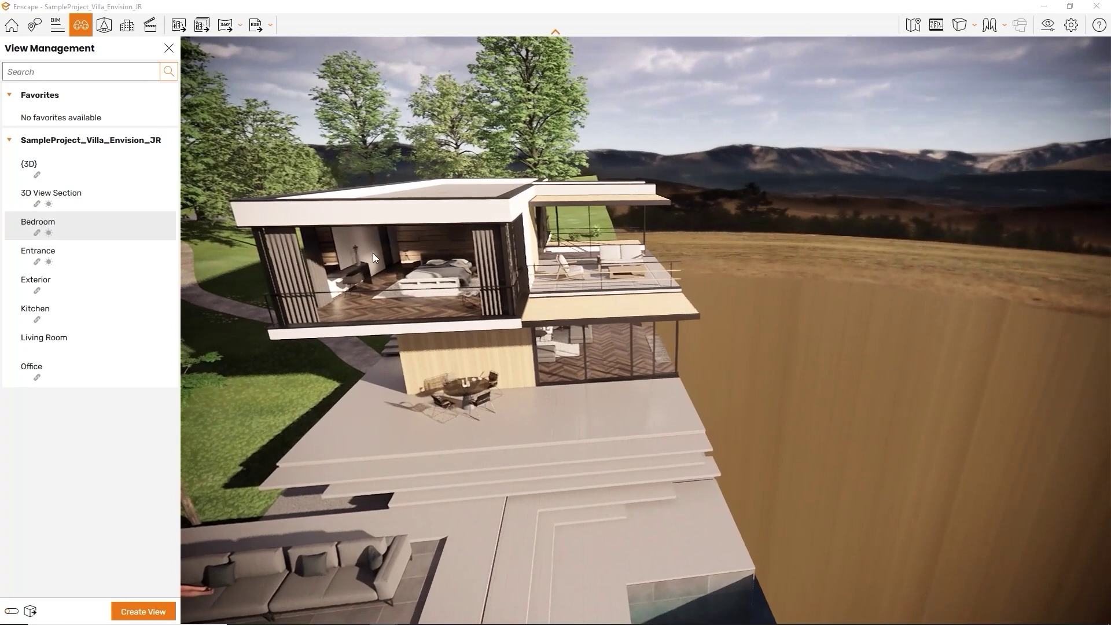
# Load the Exterior and Kitchen views, then 3D View Section, Bedroom, and finally Office
pyautogui.click(83, 281)
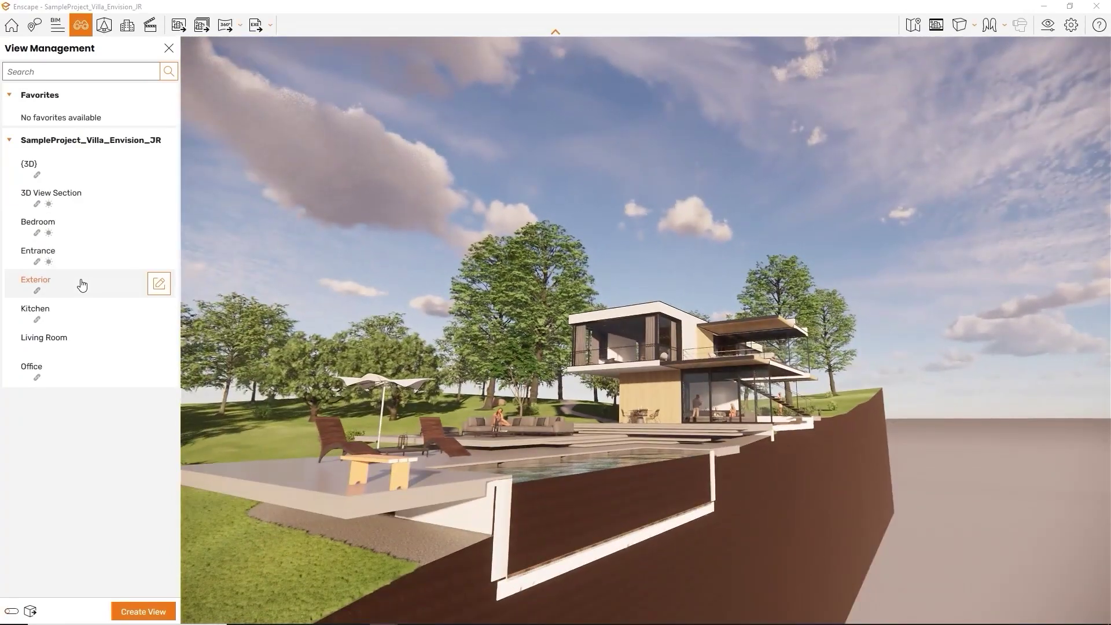
pyautogui.click(76, 318)
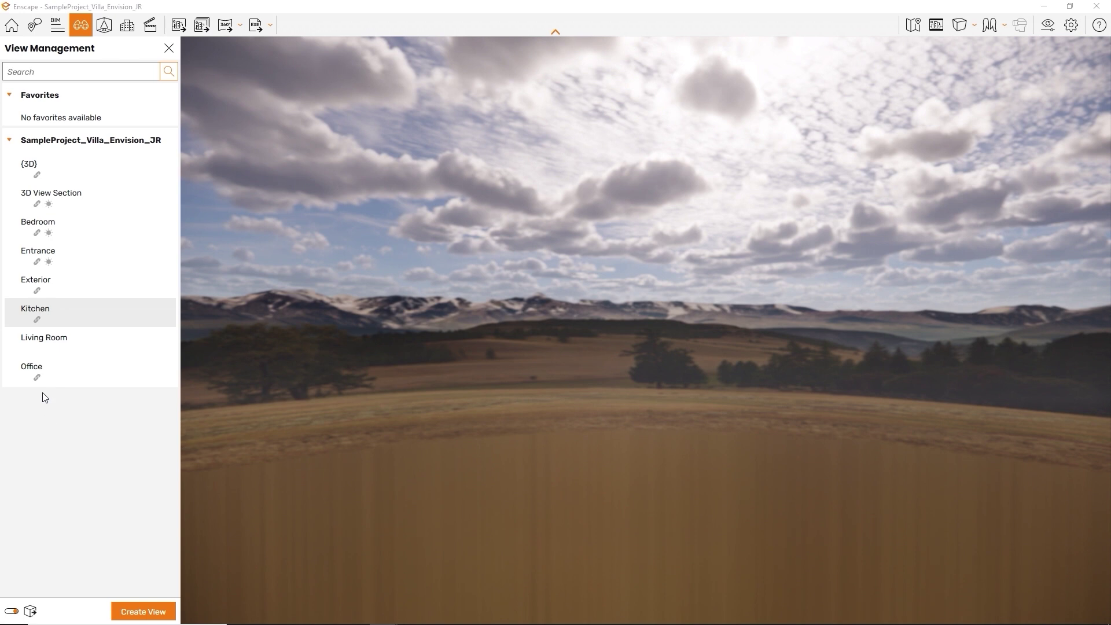
pyautogui.click(50, 313)
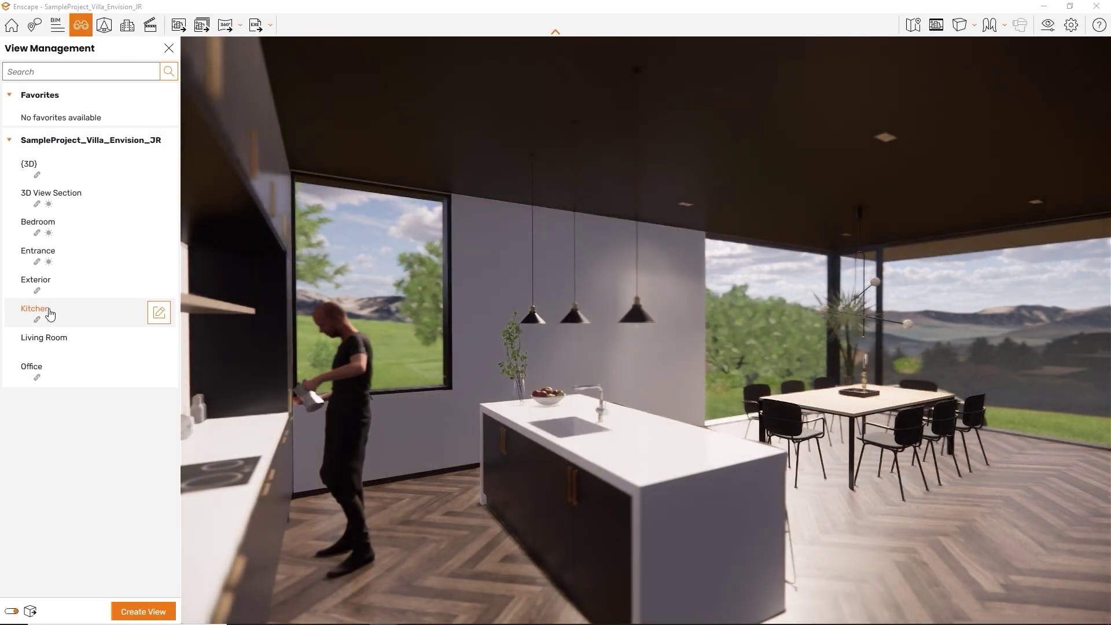
pyautogui.click(63, 200)
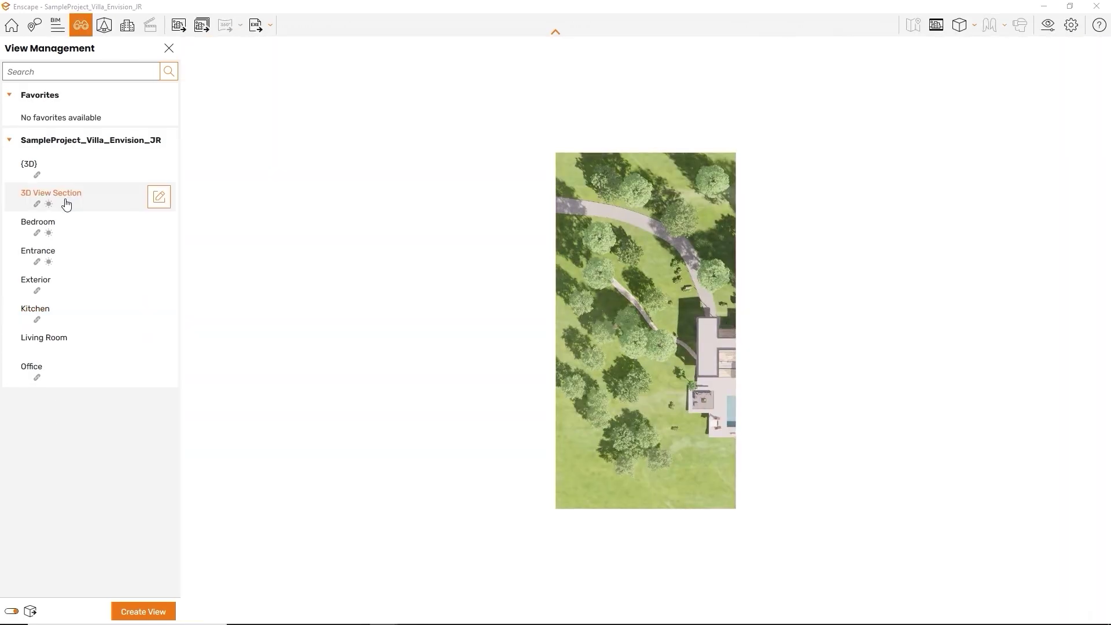
pyautogui.click(60, 239)
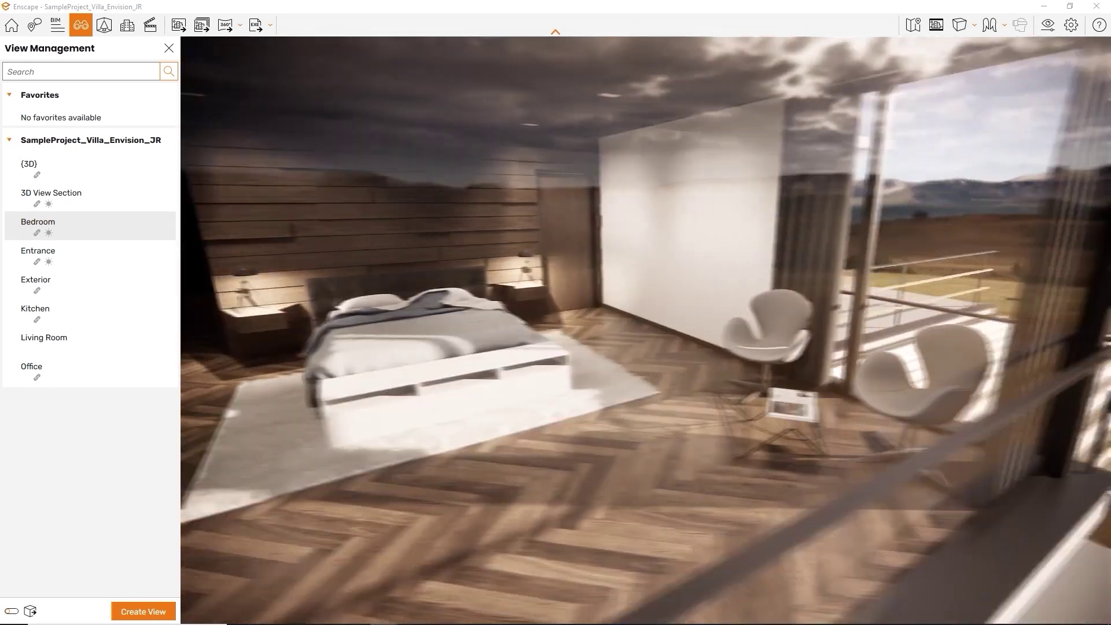
pyautogui.click(77, 369)
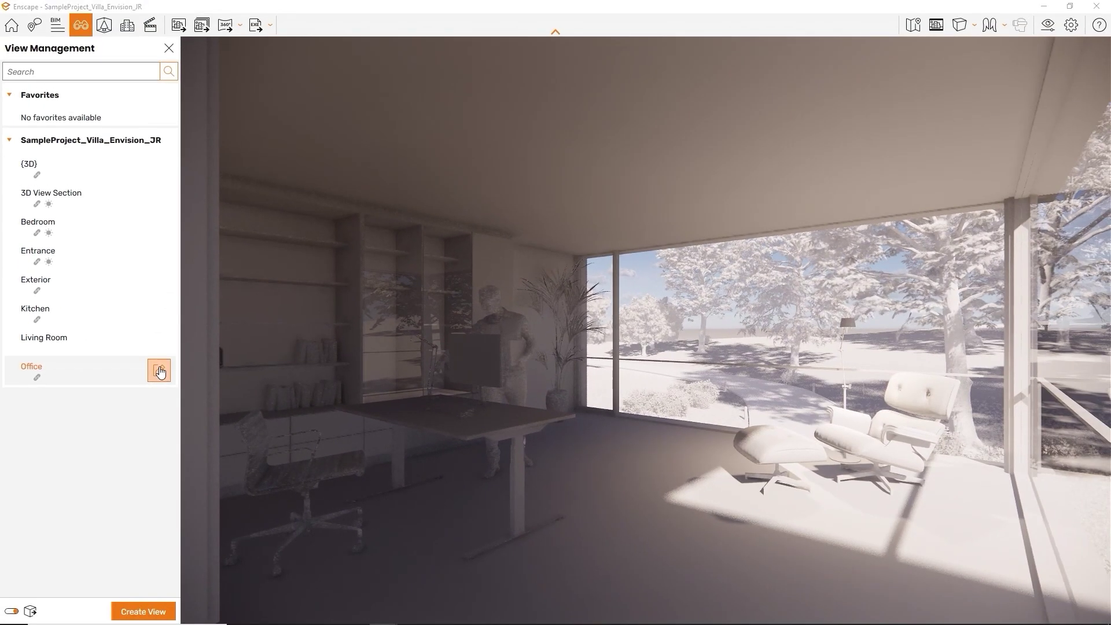
# Store a sun position in the Office view at 90° azimuth and 18° altitude, and save
pyautogui.click(262, 300)
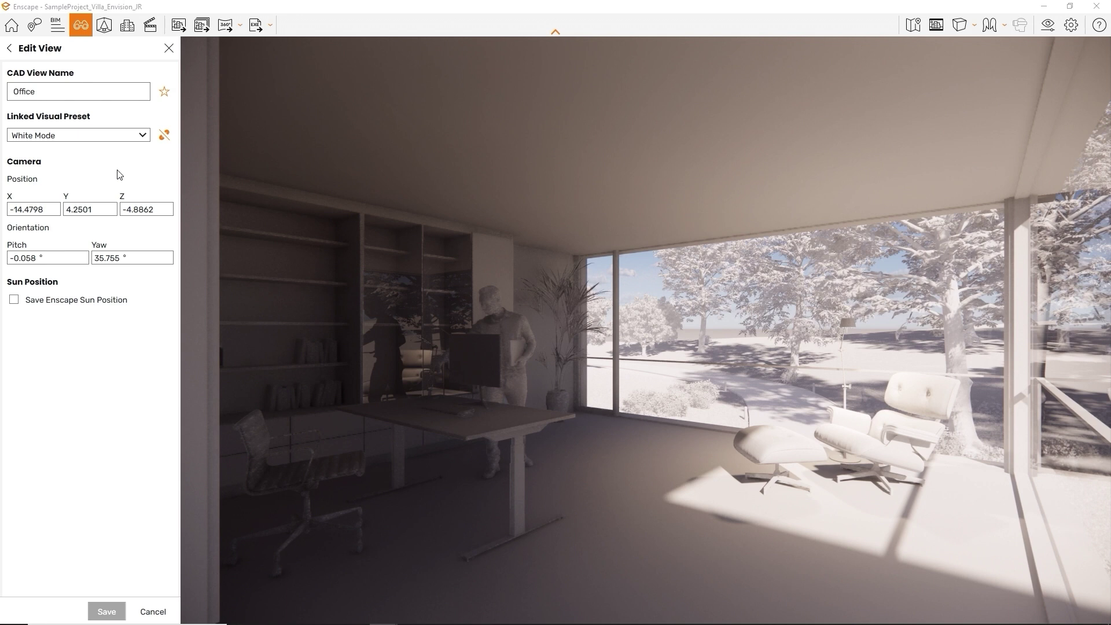
pyautogui.click(26, 305)
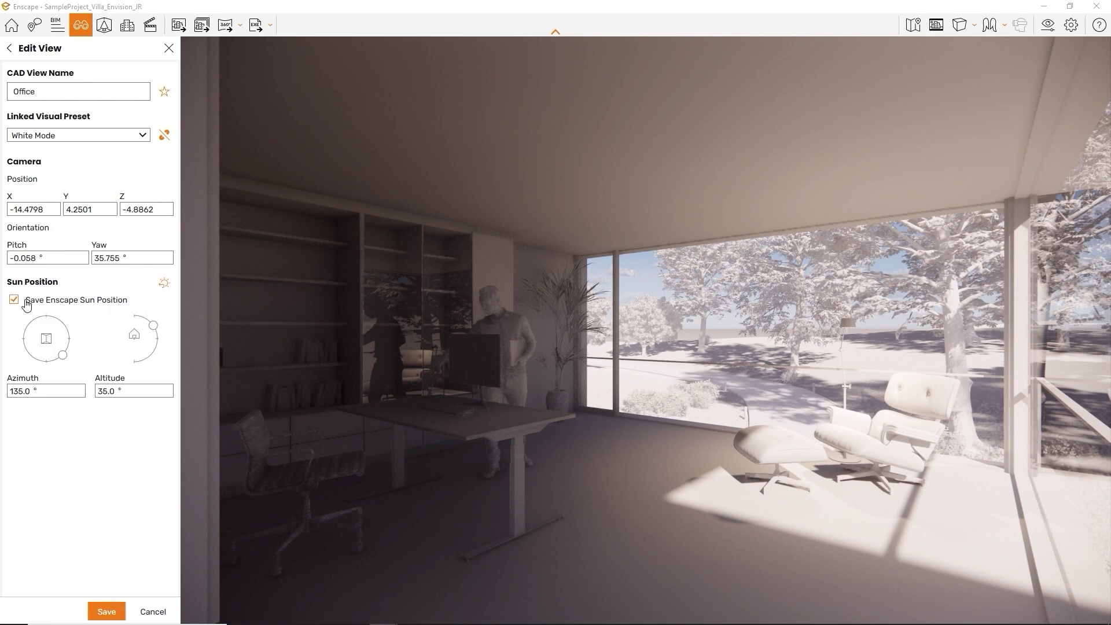
pyautogui.moveTo(62, 355); pyautogui.dragTo(69, 339)
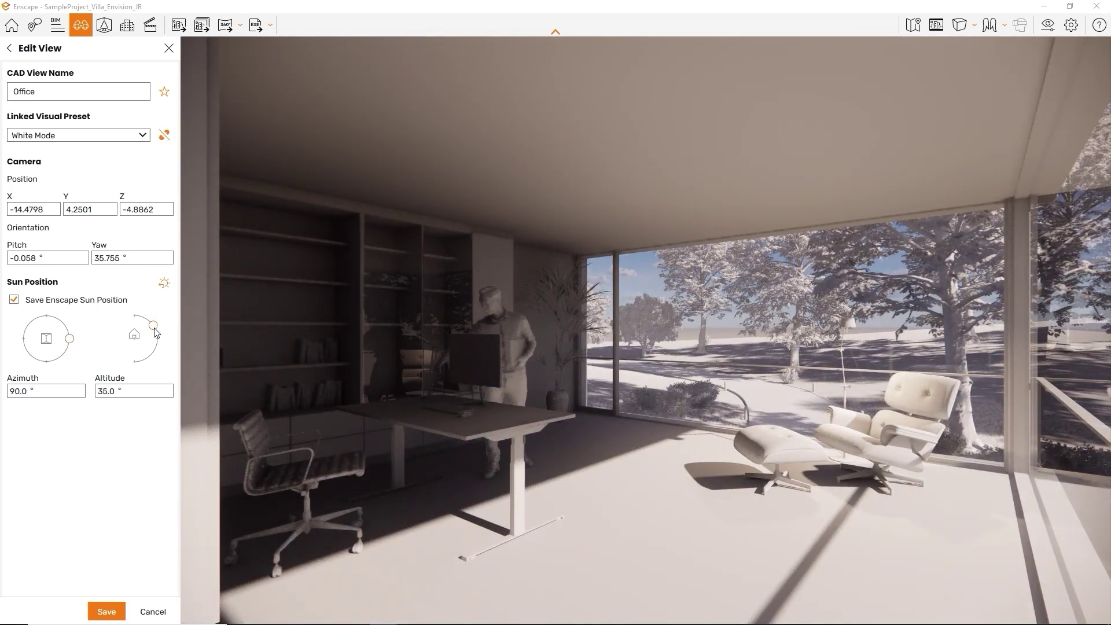
pyautogui.moveTo(154, 327); pyautogui.dragTo(156, 333)
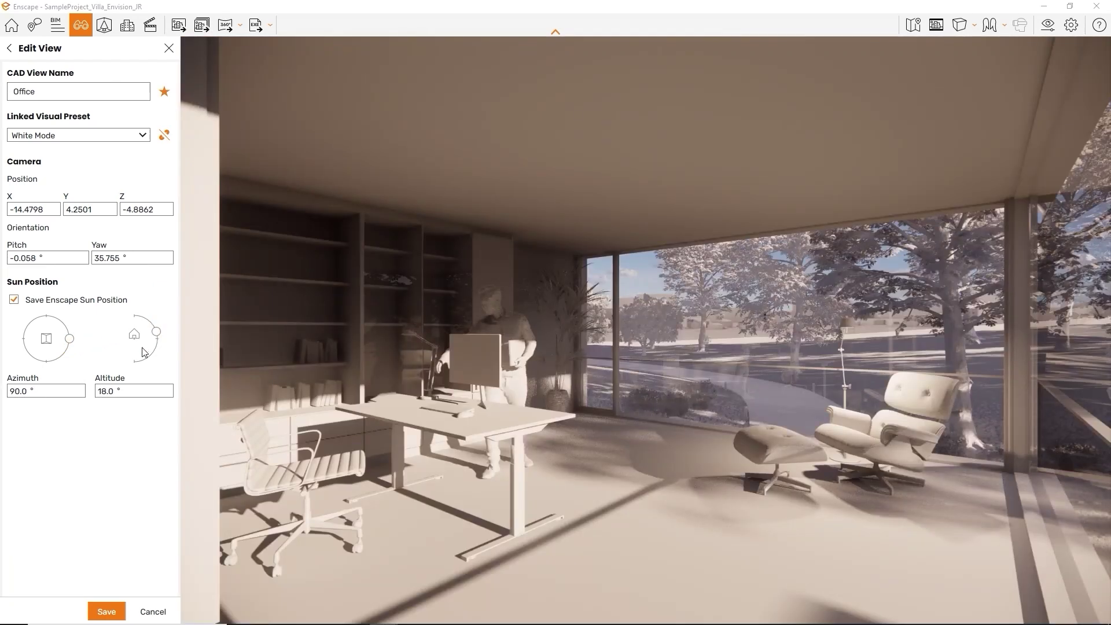
pyautogui.click(106, 611)
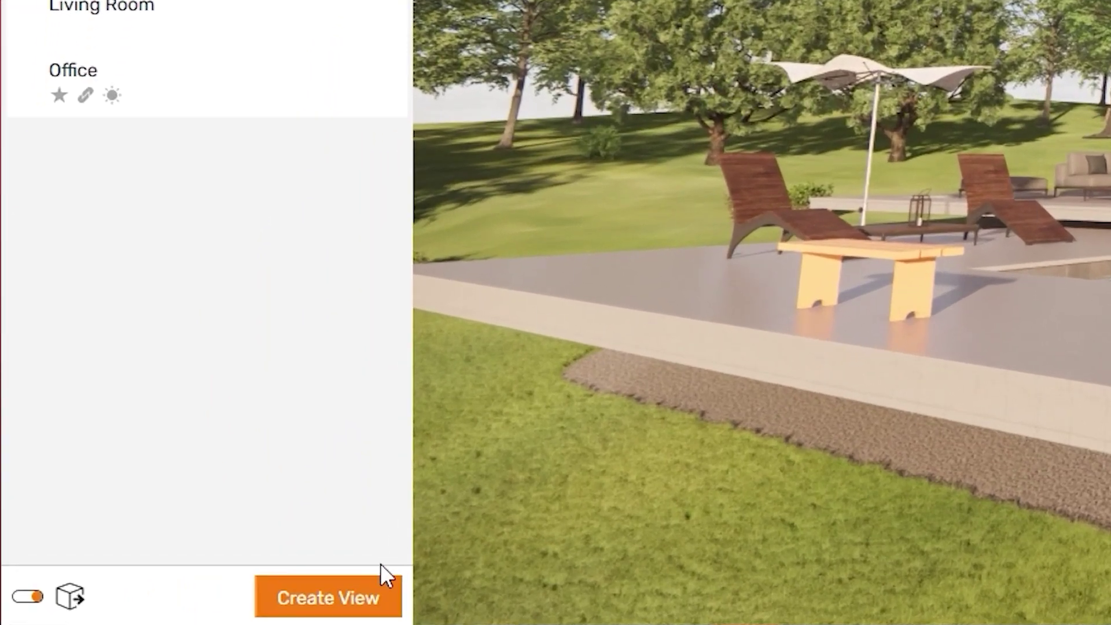
# Start a new saved view, cancel it, and reload the favourite Office view
pyautogui.click(377, 599)
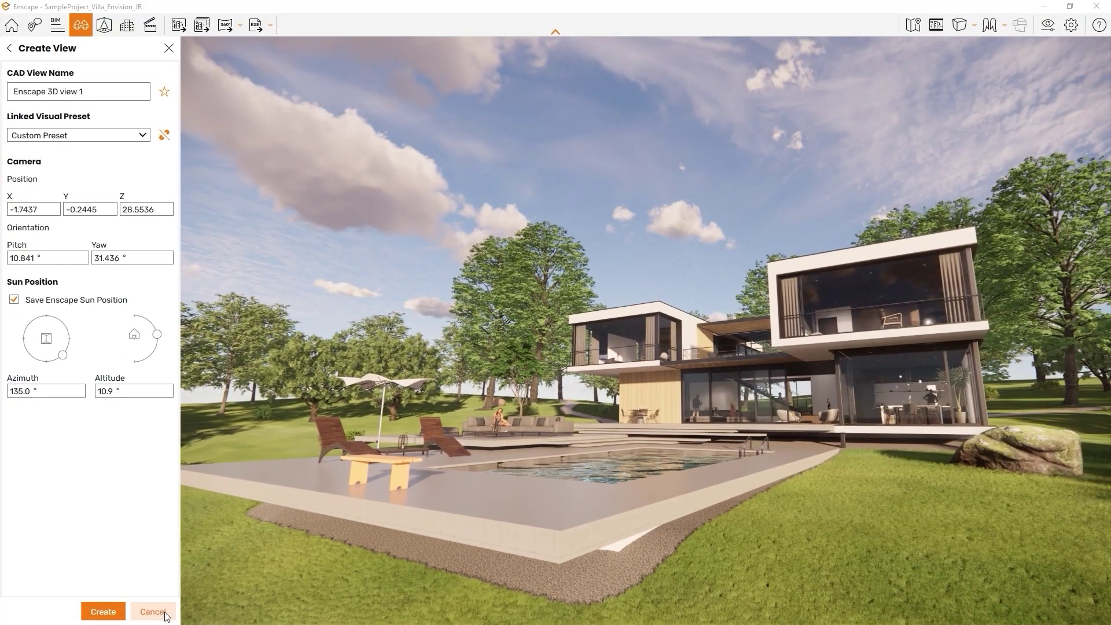
pyautogui.click(152, 612)
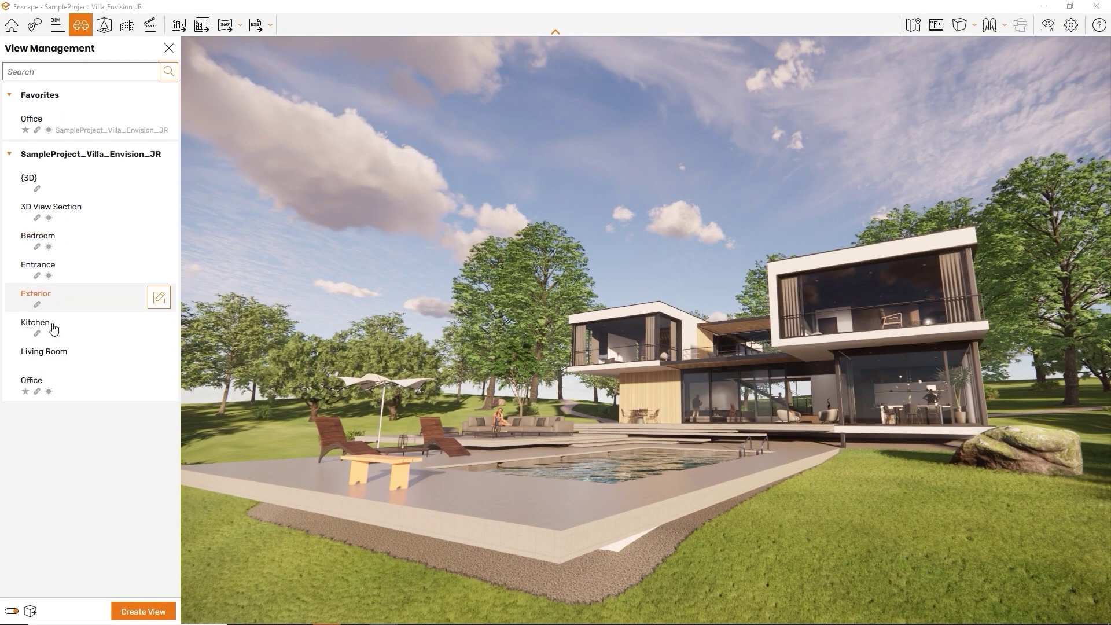
pyautogui.click(51, 379)
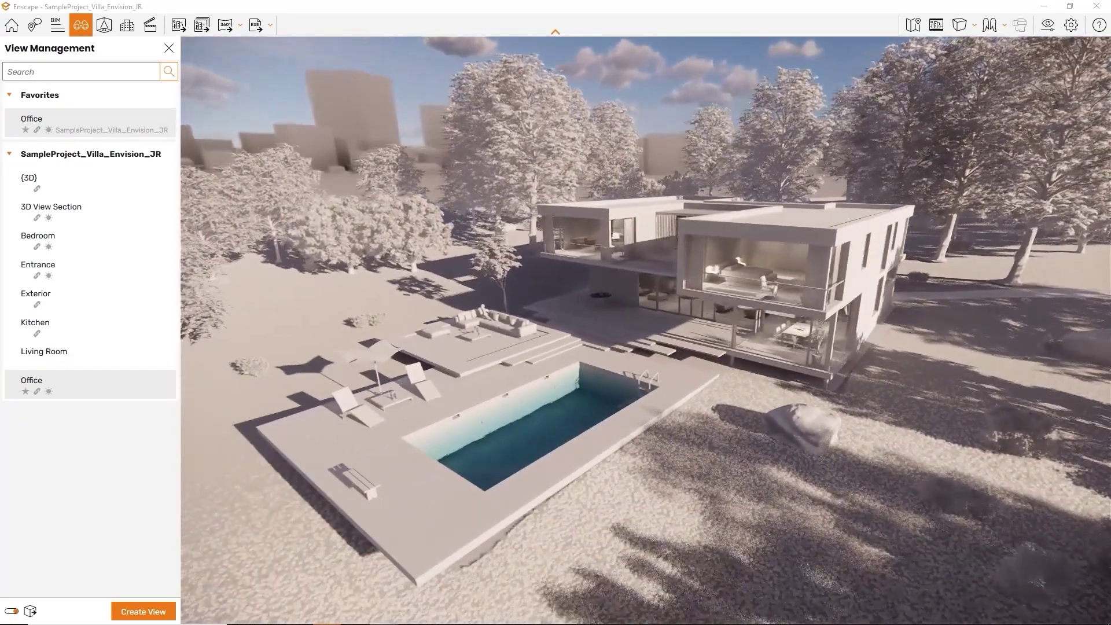
# Create a new view from the current camera, keeping the default name Enscape 3D view 1
pyautogui.click(148, 610)
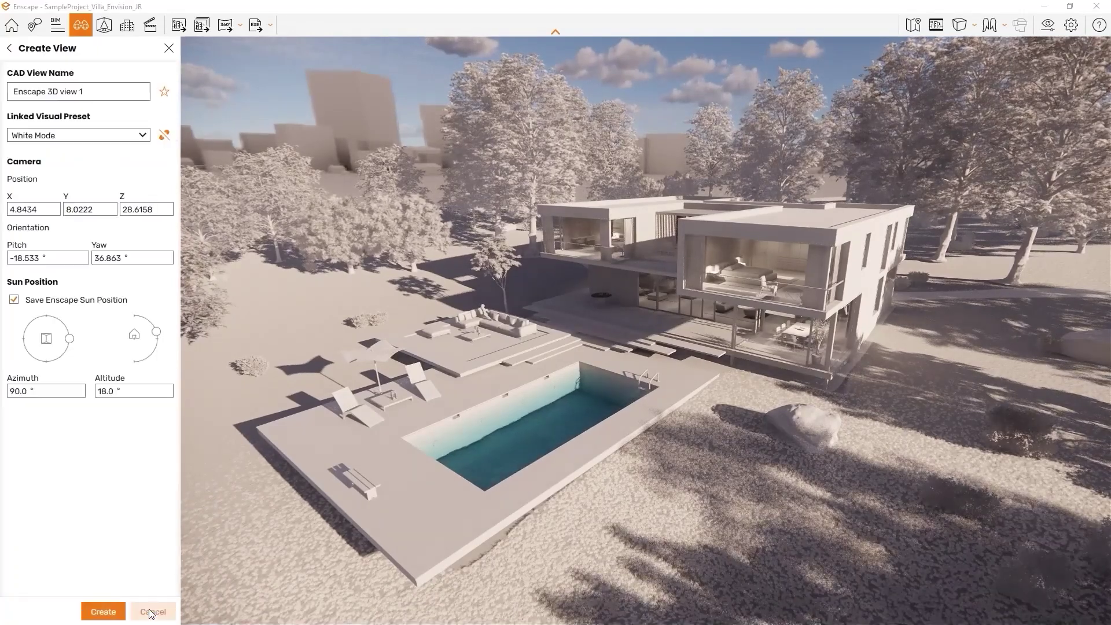
pyautogui.click(103, 612)
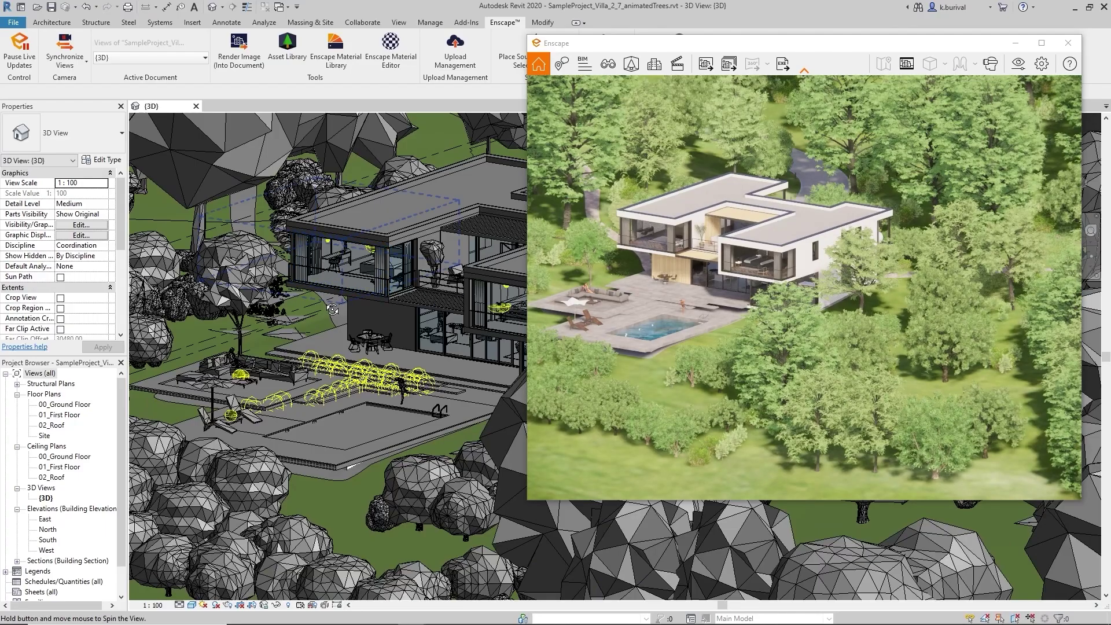
# Orbit, pan and zoom around the villa in the Revit 3D view while the Enscape render follows
pyautogui.keyDown('shift'); pyautogui.moveTo(332, 309); pyautogui.dragTo(488, 245, button='middle'); pyautogui.keyUp('shift')
pyautogui.moveTo(407, 271); pyautogui.dragTo(411, 311, button='middle')
pyautogui.scroll(6, 394, 321)
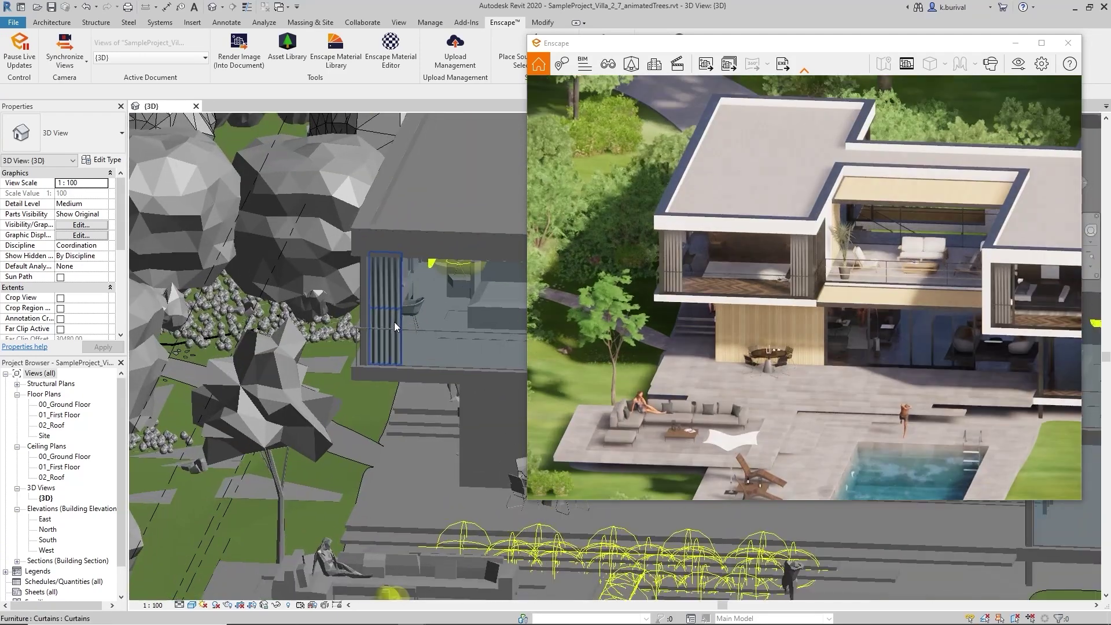
pyautogui.keyDown('shift'); pyautogui.moveTo(364, 291); pyautogui.dragTo(398, 352, button='middle'); pyautogui.keyUp('shift')
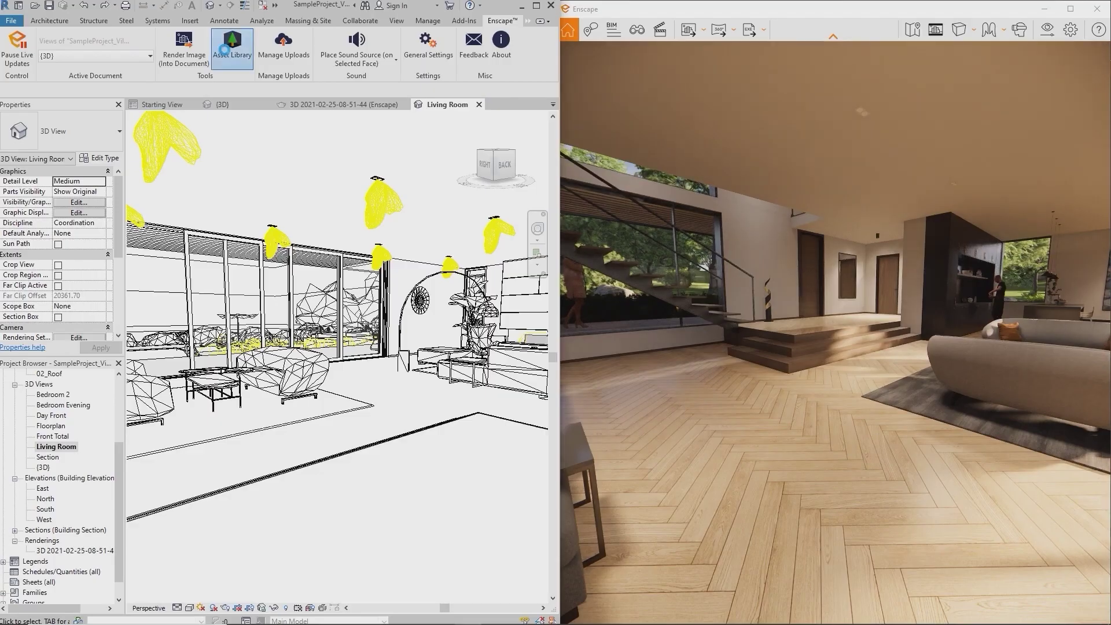
# Place the standing woman from the Enscape Asset Library in the living room and orbit around her
pyautogui.click(225, 50)
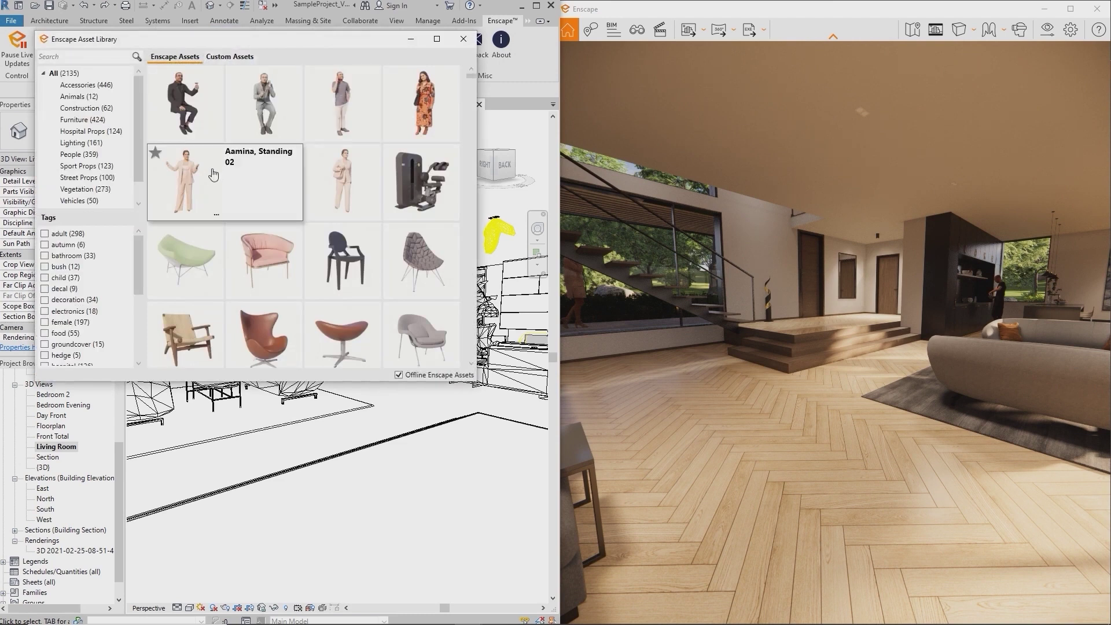
pyautogui.click(208, 180)
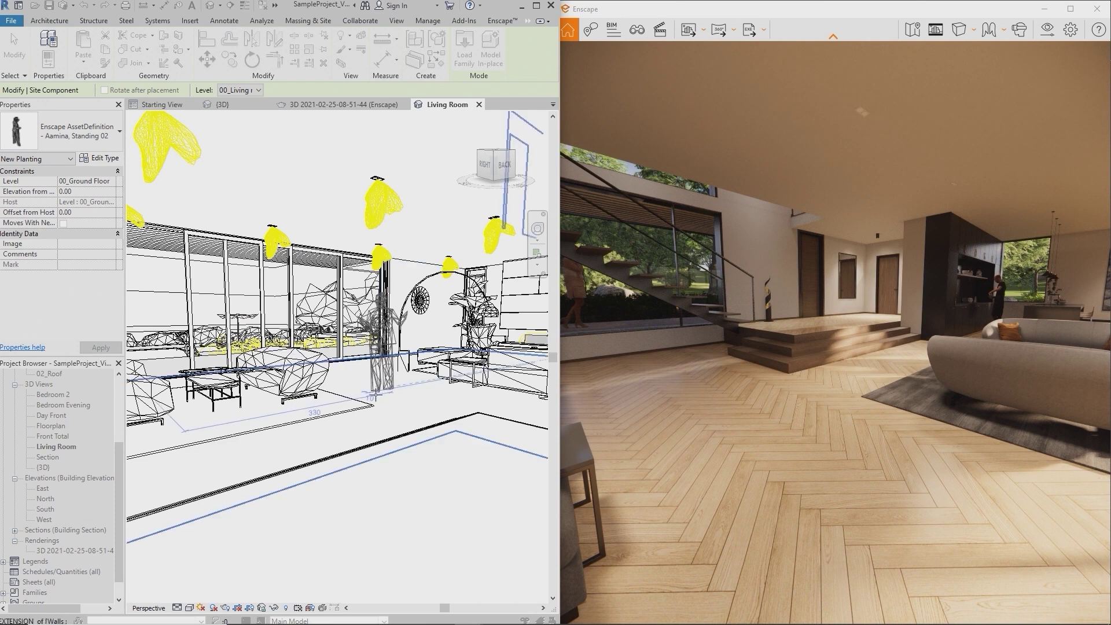
pyautogui.click(397, 395)
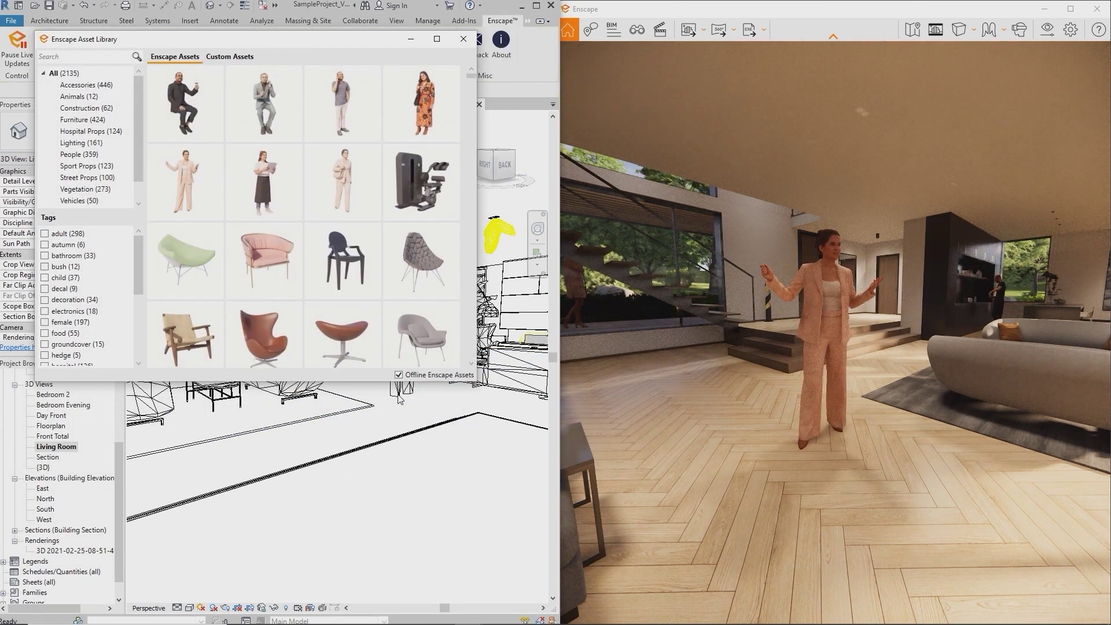
pyautogui.click(410, 39)
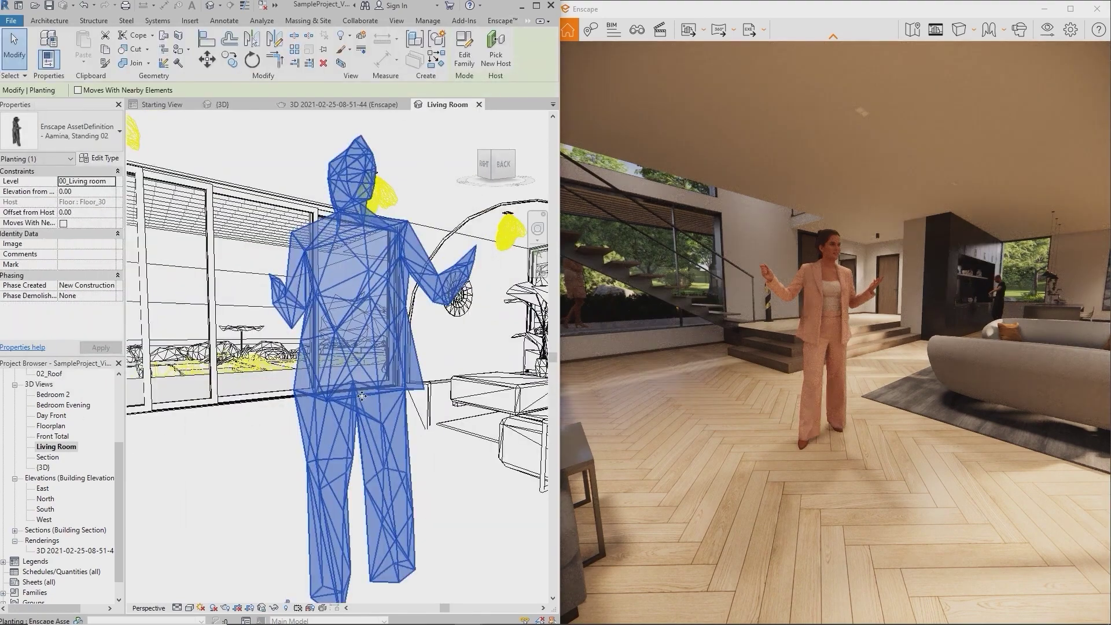
pyautogui.keyDown('shift'); pyautogui.moveTo(378, 416); pyautogui.dragTo(475, 450, button='middle'); pyautogui.keyUp('shift')
pyautogui.click(517, 451)
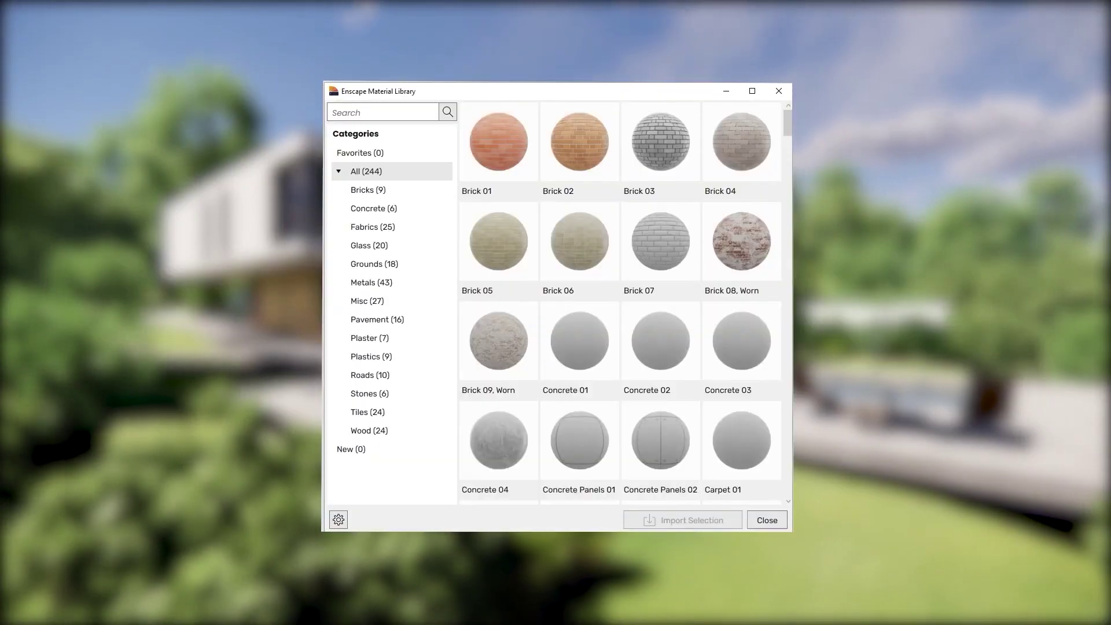
# Import the three selected library materials into the project with Import Selection
pyautogui.scroll(-12, 601, 173)
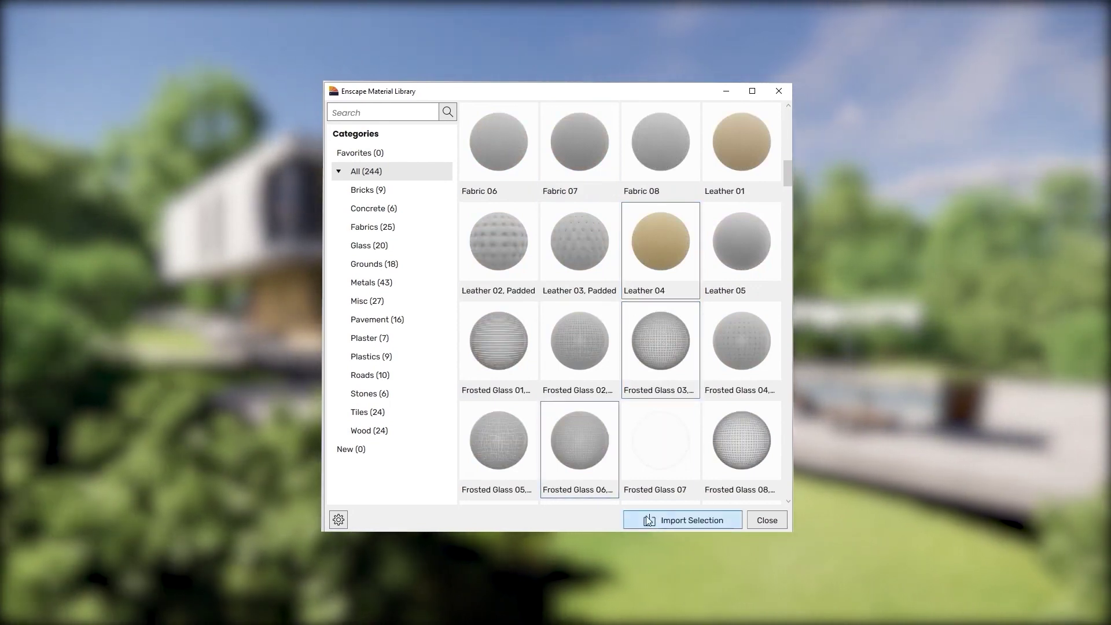
pyautogui.click(682, 520)
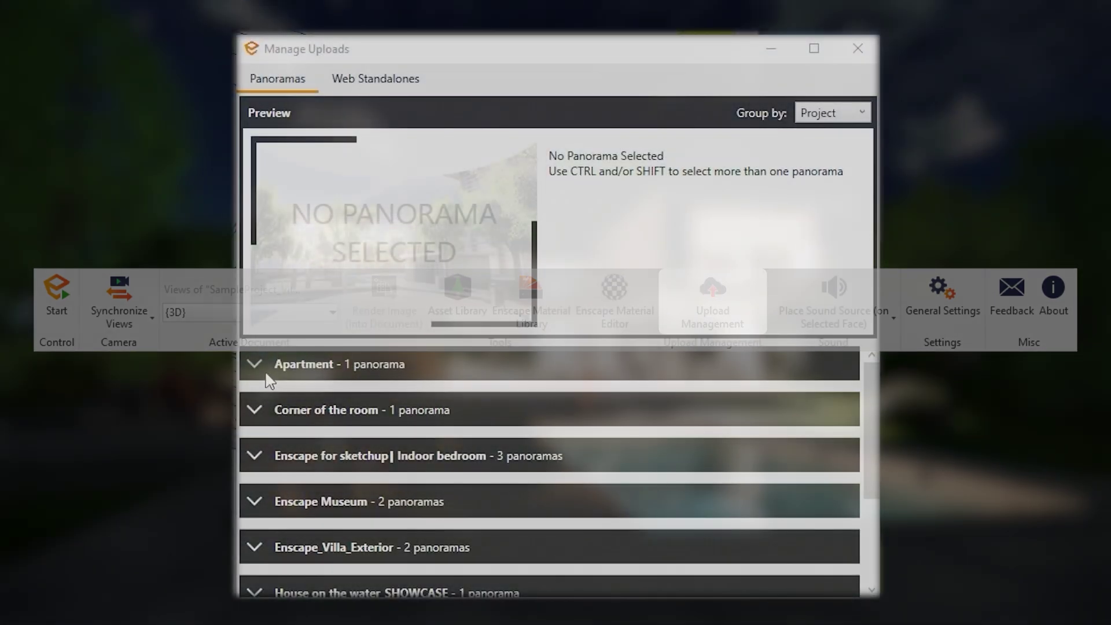
# Expand the Apartment group in Manage Uploads and preview its panorama
pyautogui.click(266, 371)
pyautogui.click(347, 459)
pyautogui.moveTo(565, 331)
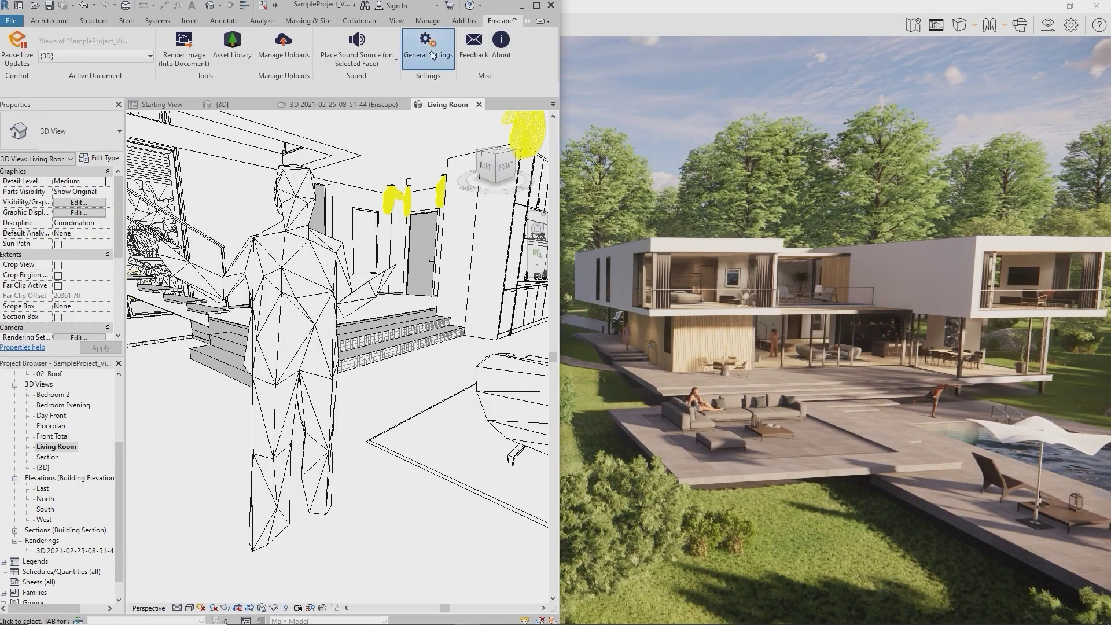
# Open Enscape's General Settings from the ribbon
pyautogui.click(431, 56)
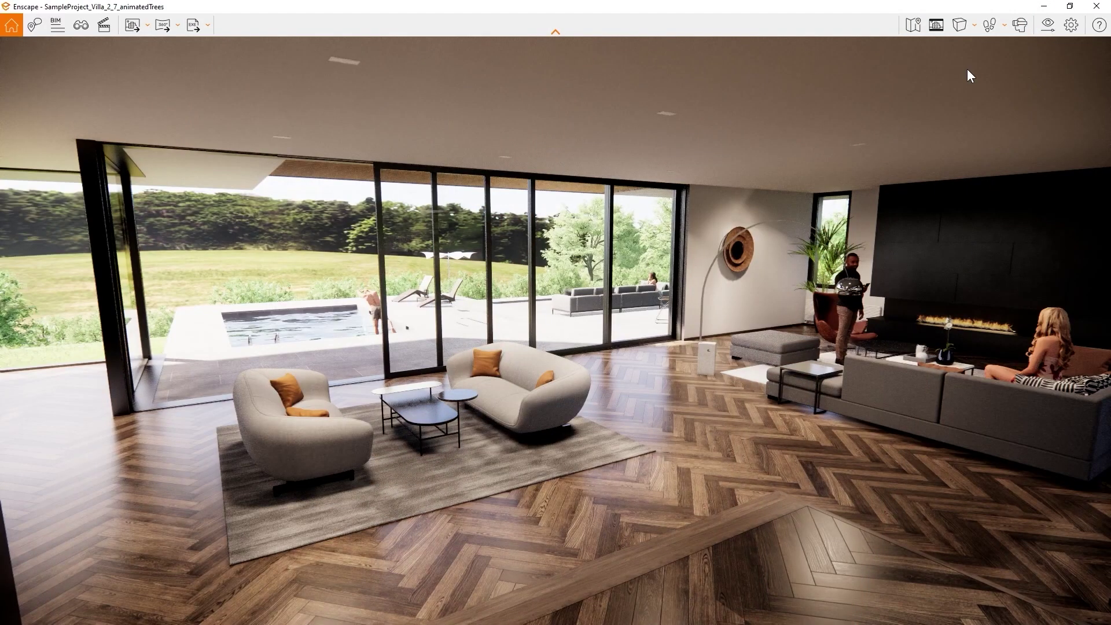
# Open Visual Settings and expand the Presets panel showing the Custom Preset
pyautogui.click(1051, 29)
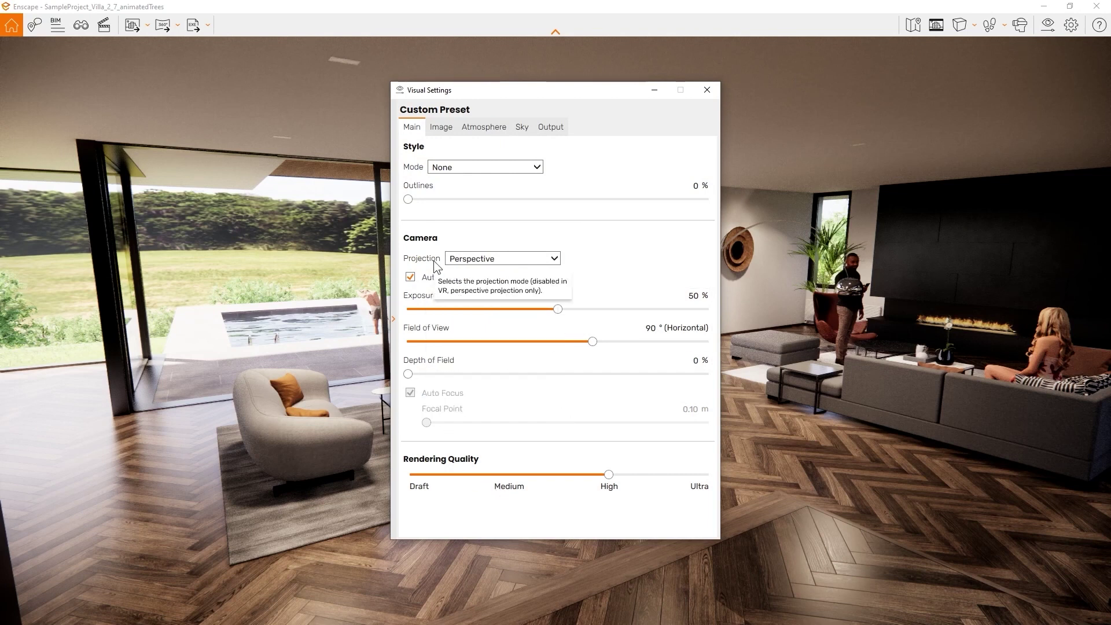
pyautogui.click(393, 319)
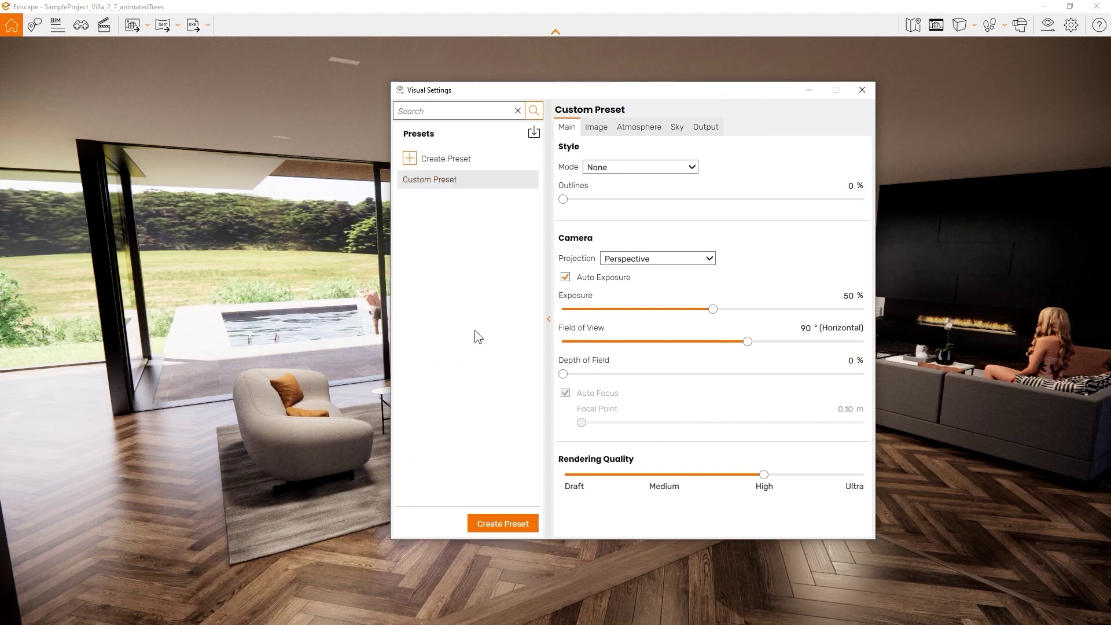
# Create a preset named 'Paper' using White mode with outlines at about 21%
pyautogui.click(501, 523)
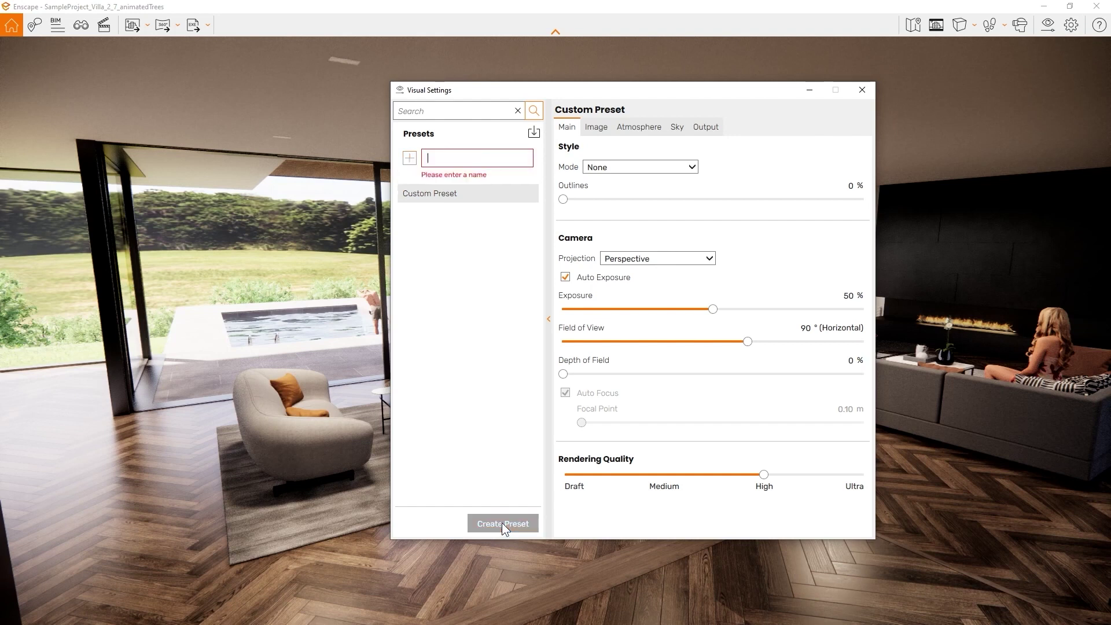
pyautogui.write('Paper')
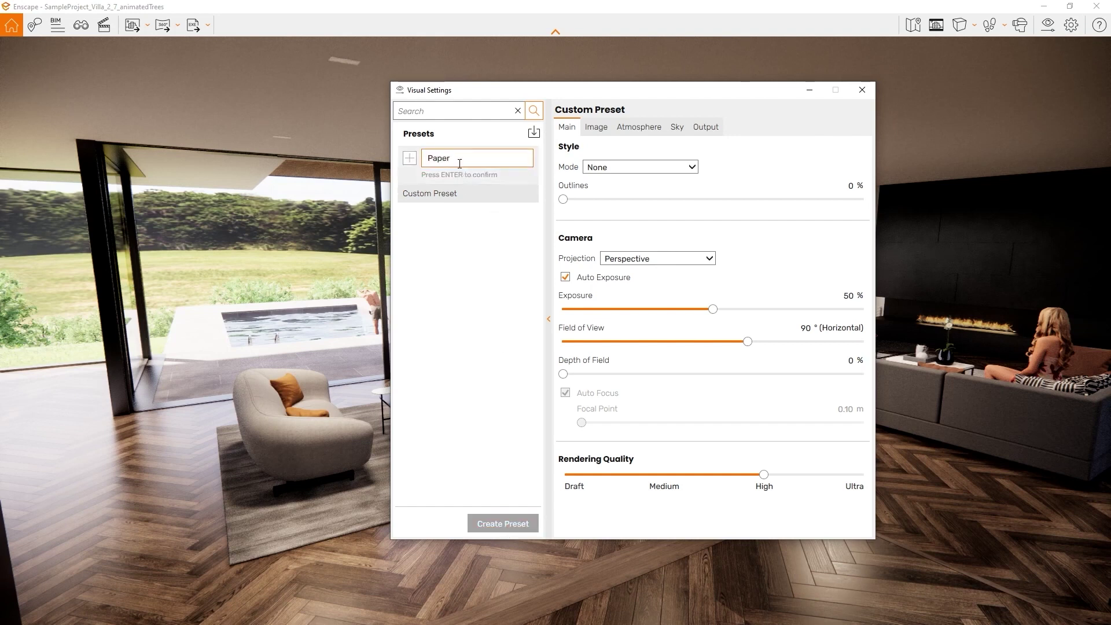
pyautogui.press('Return')
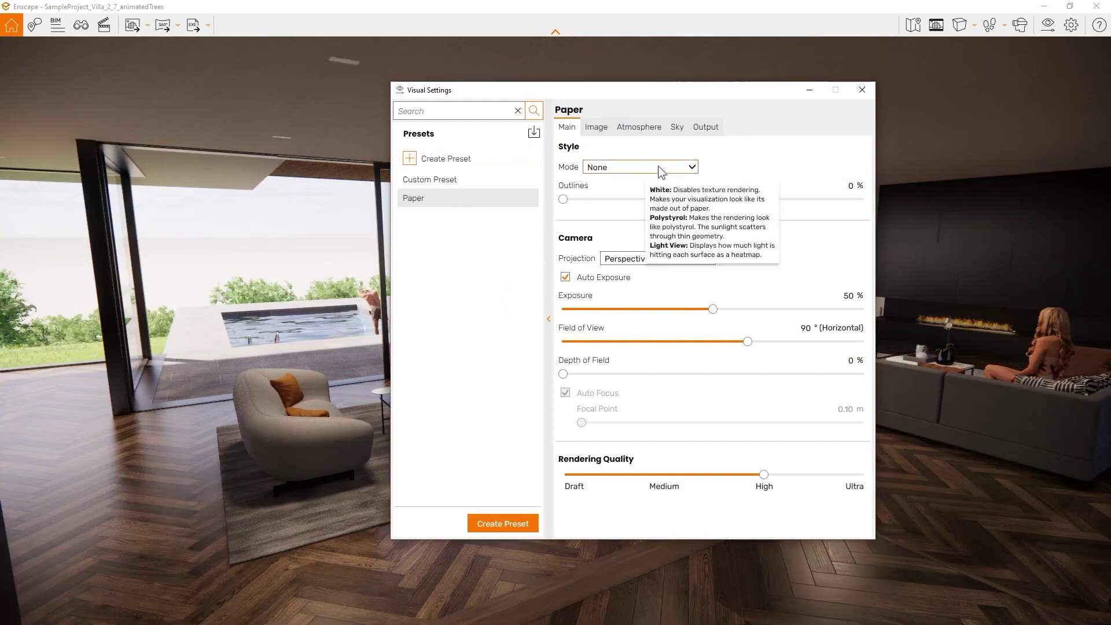
pyautogui.click(657, 165)
pyautogui.click(625, 193)
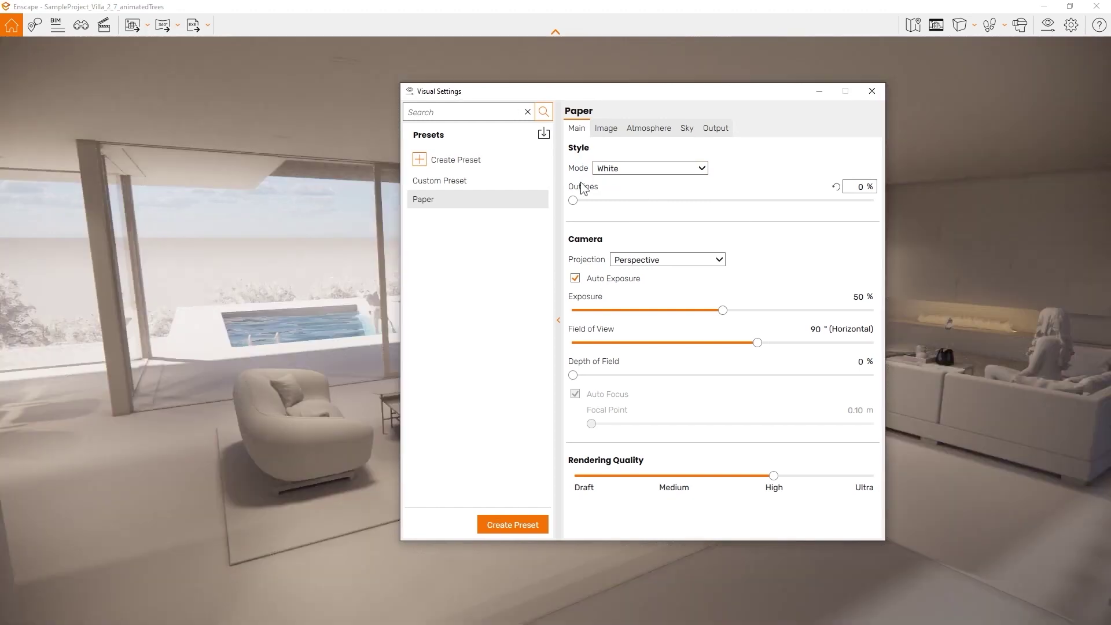
pyautogui.moveTo(573, 200); pyautogui.dragTo(637, 200)
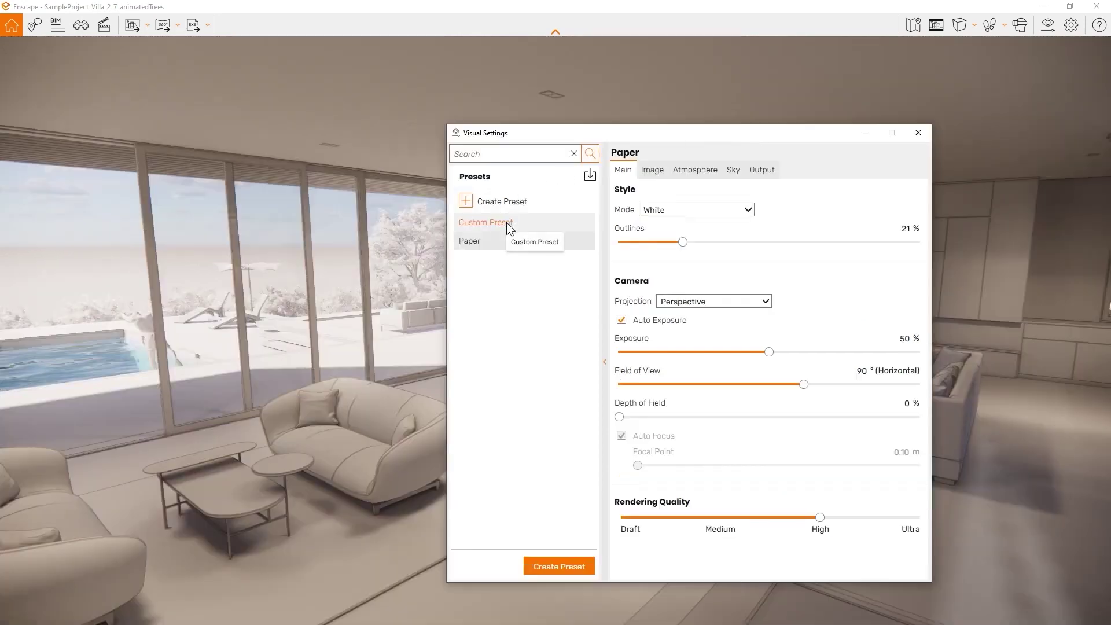
# Compare the Custom Preset against the Paper preset and move the settings window aside
pyautogui.click(505, 222)
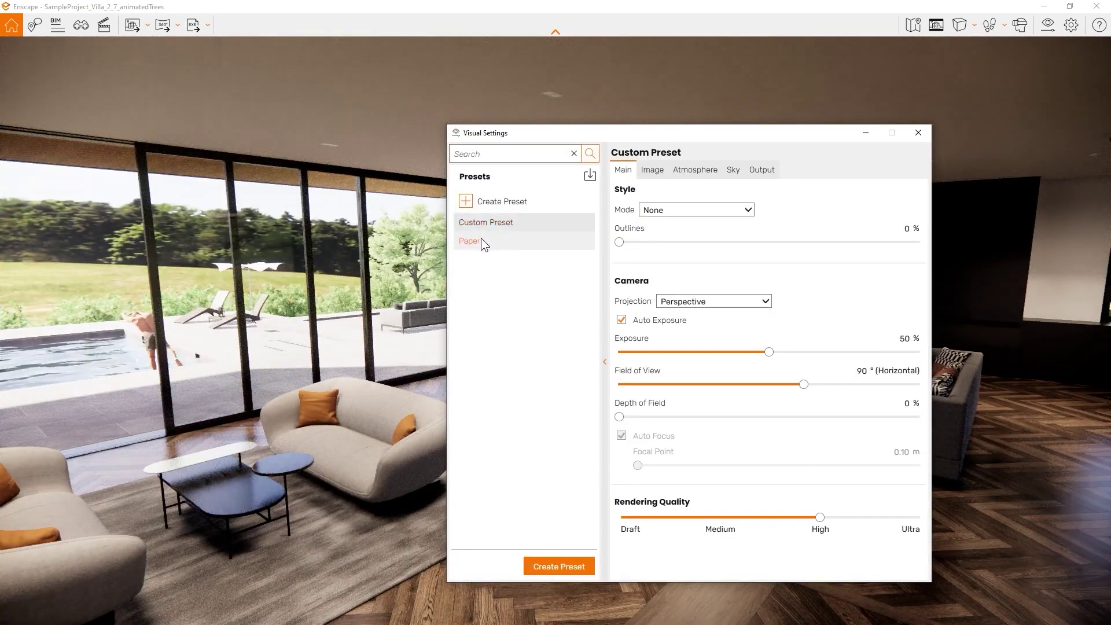
pyautogui.click(479, 240)
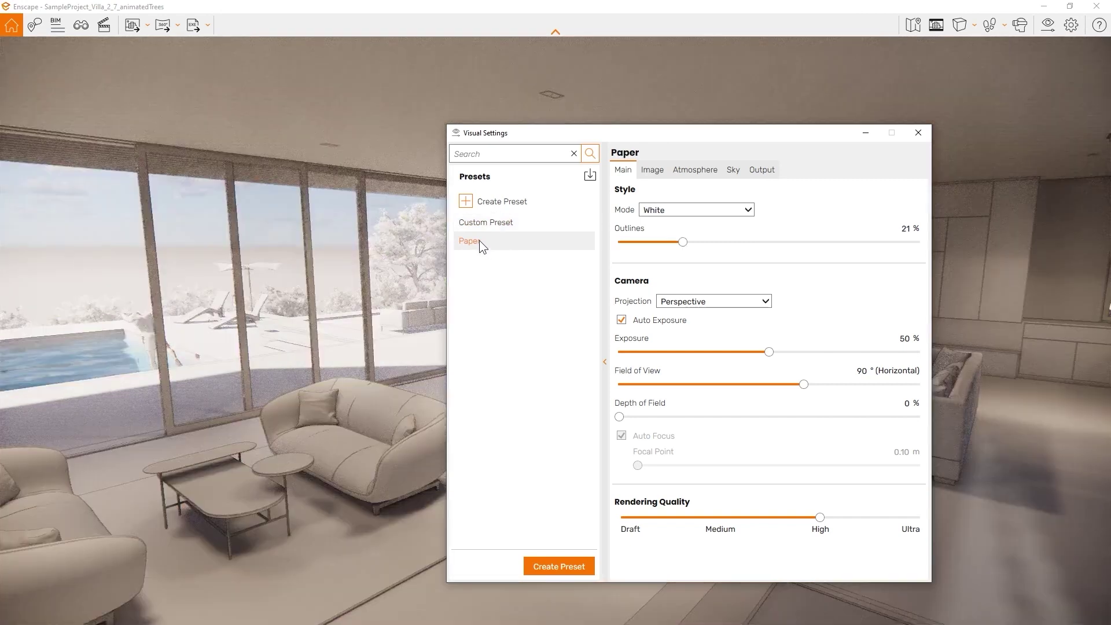
pyautogui.moveTo(620, 133); pyautogui.dragTo(689, 129)
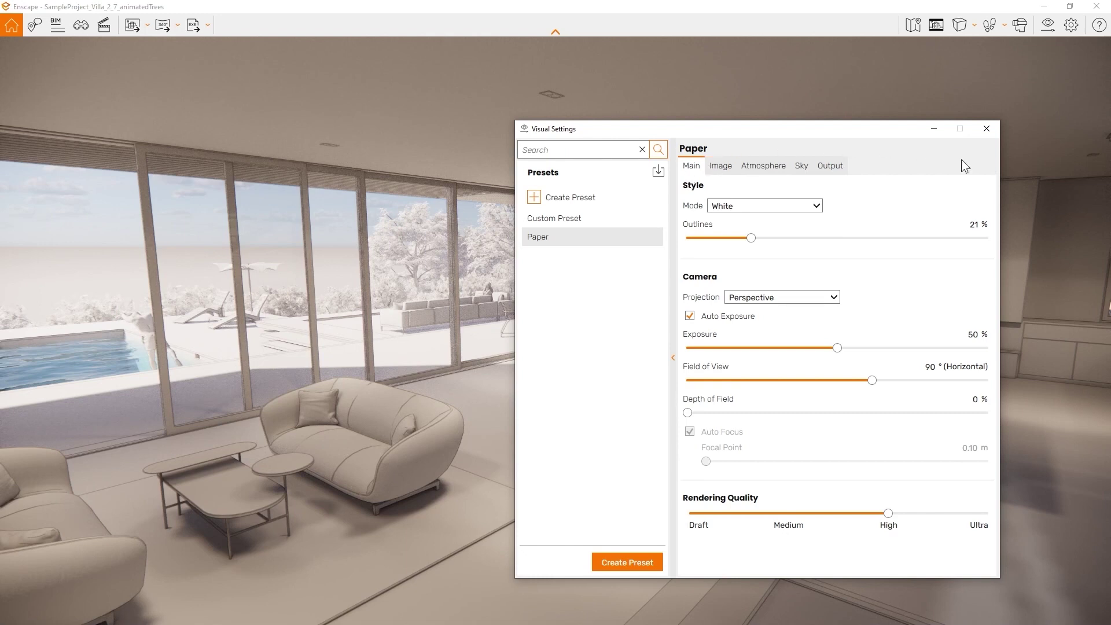
# Switch the Paper preset's mode to Polystyrol and shift the time of day
pyautogui.click(786, 208)
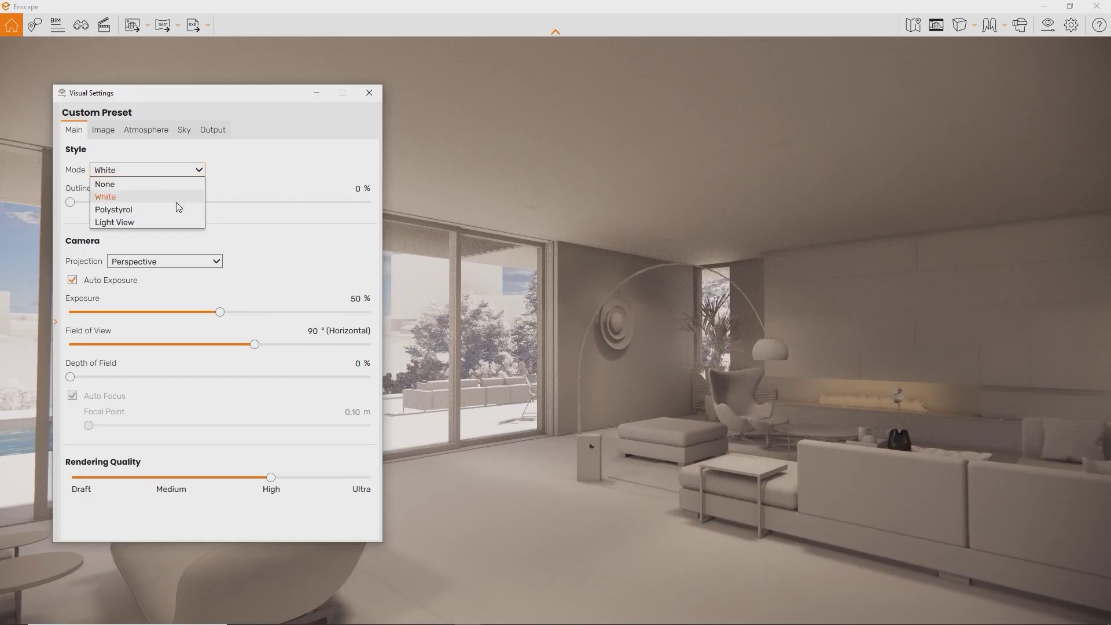
pyautogui.click(177, 209)
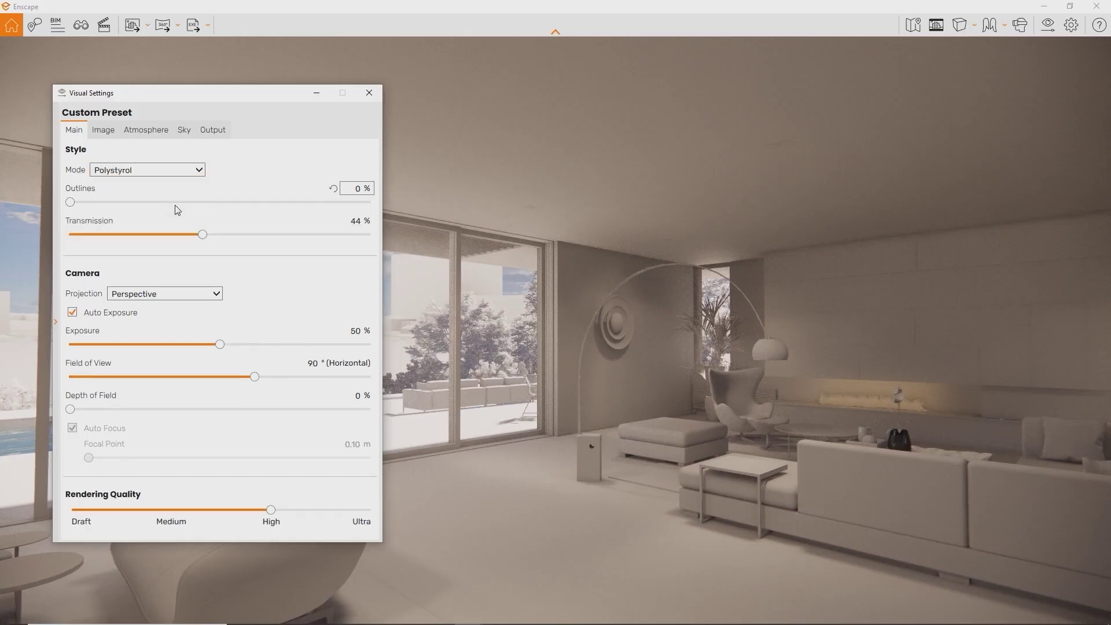
pyautogui.click(519, 293)
pyautogui.moveTo(519, 293)
pyautogui.keyDown('shift'); pyautogui.mouseDown(button='right')
pyautogui.moveTo(492, 293)
pyautogui.moveTo(511, 293)
pyautogui.mouseUp(button='right'); pyautogui.keyUp('shift')
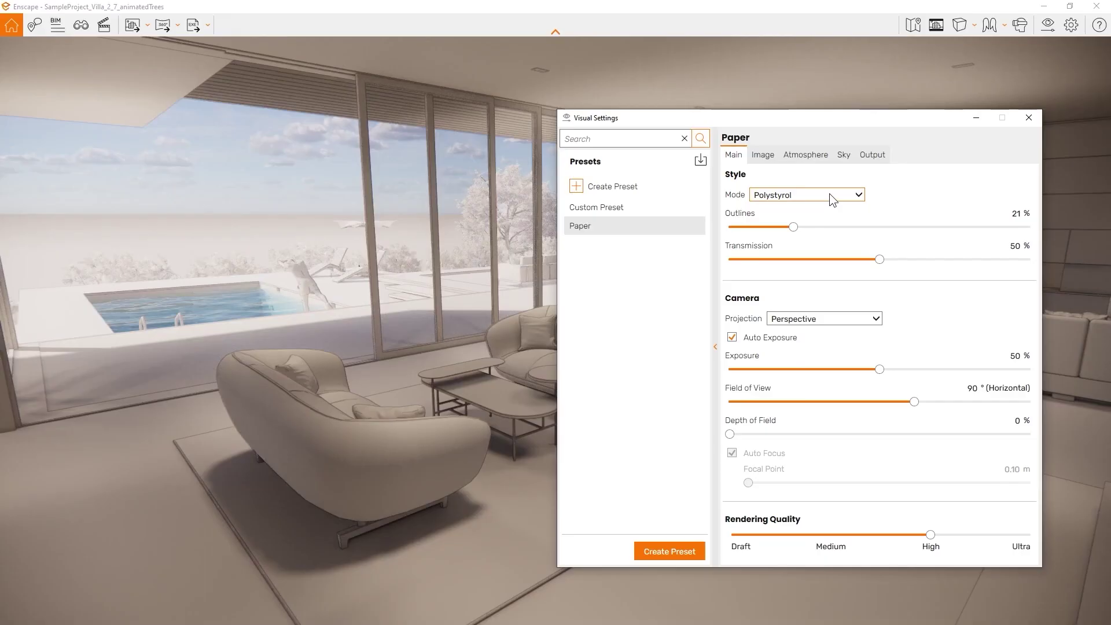
pyautogui.click(828, 195)
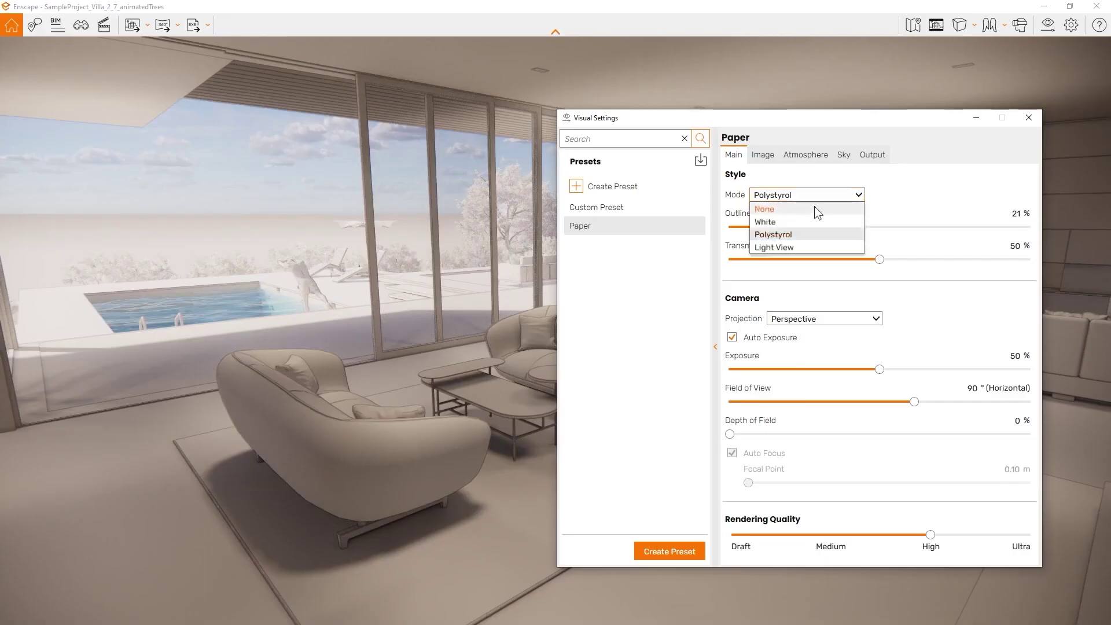
# Set the mode to Light View and examine the balcony while moving the time of day earlier
pyautogui.click(786, 248)
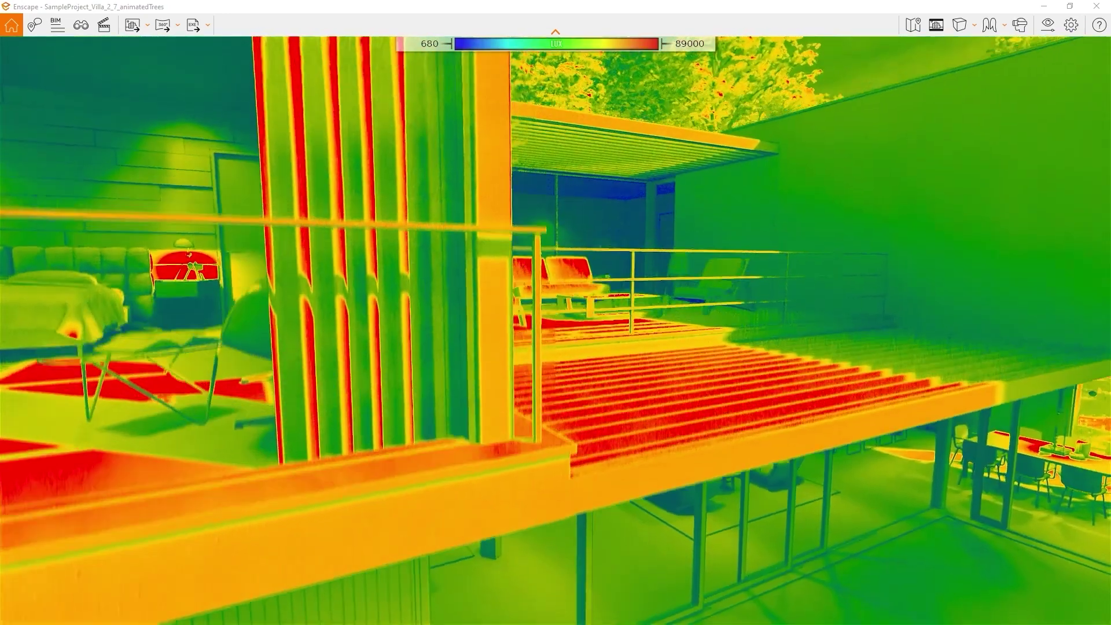
pyautogui.moveTo(712, 196); pyautogui.dragTo(652, 280, button='right')
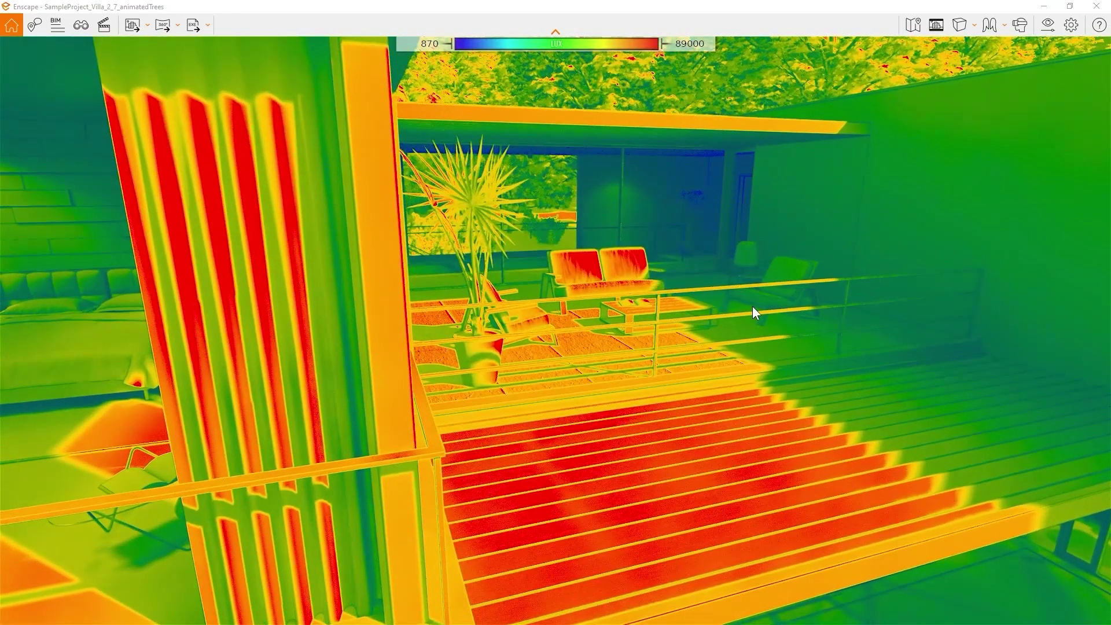
pyautogui.keyDown('shift'); pyautogui.moveTo(799, 314); pyautogui.dragTo(723, 315, button='right'); pyautogui.keyUp('shift')
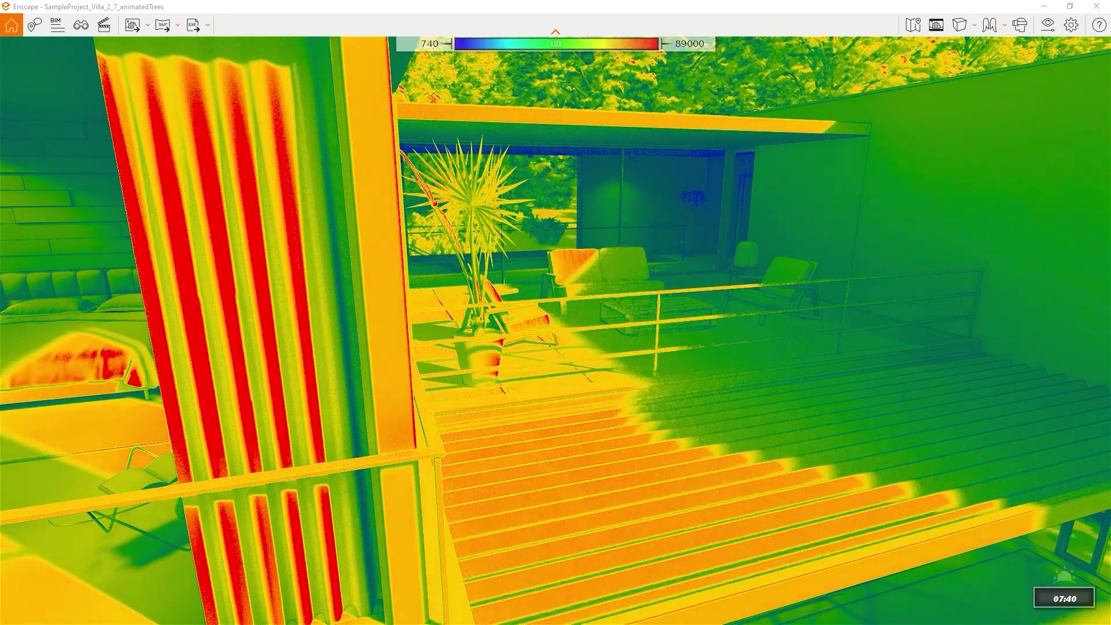
pyautogui.press('u')
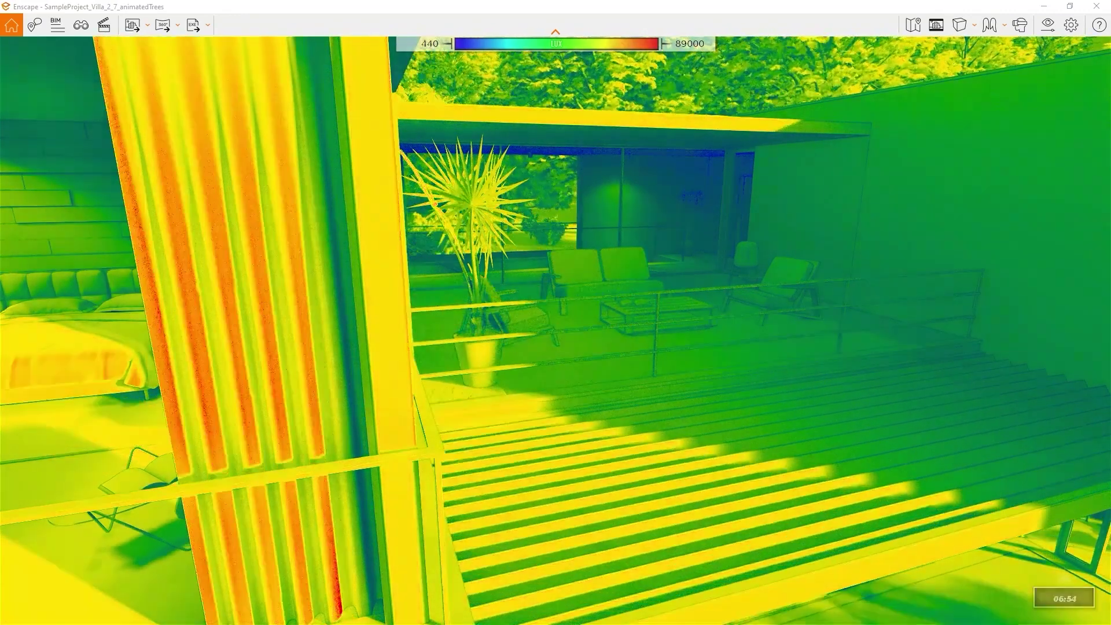
pyautogui.moveTo(801, 330); pyautogui.dragTo(578, 329, button='right')
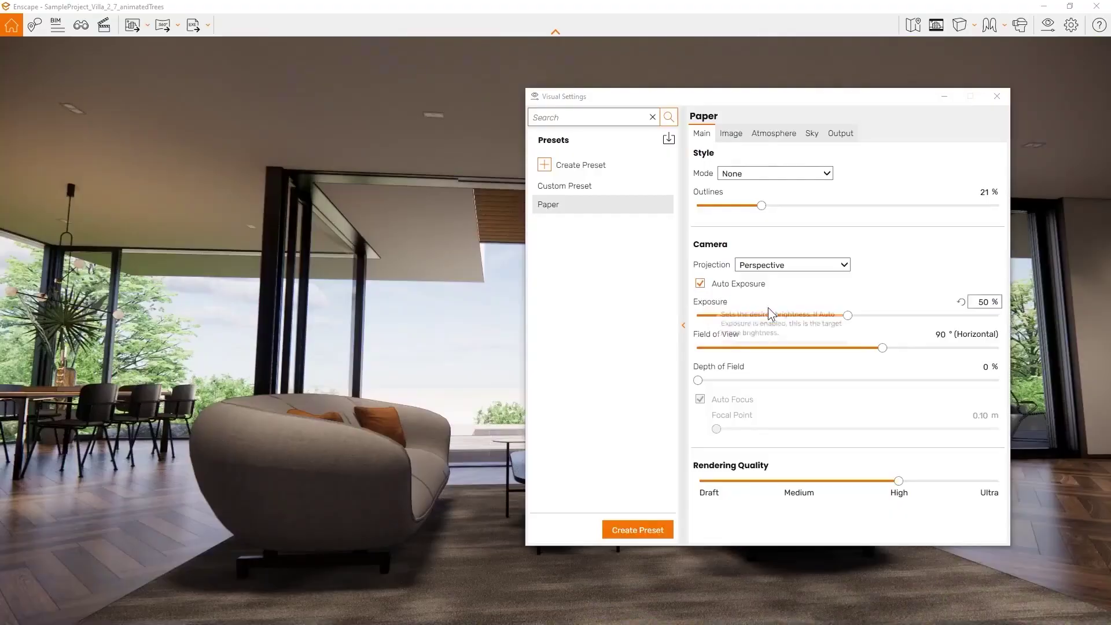
# Raise exposure to 55%, disable Auto Focus, and set 19% depth of field focused at 4.19 m
pyautogui.moveTo(848, 315); pyautogui.dragTo(797, 363)
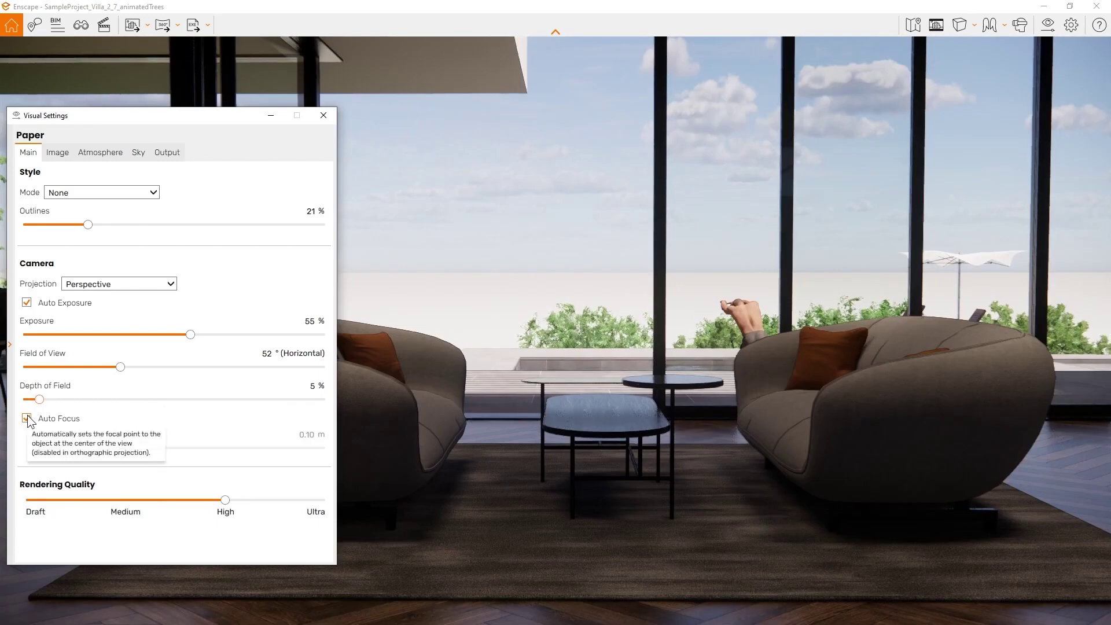
pyautogui.click(27, 418)
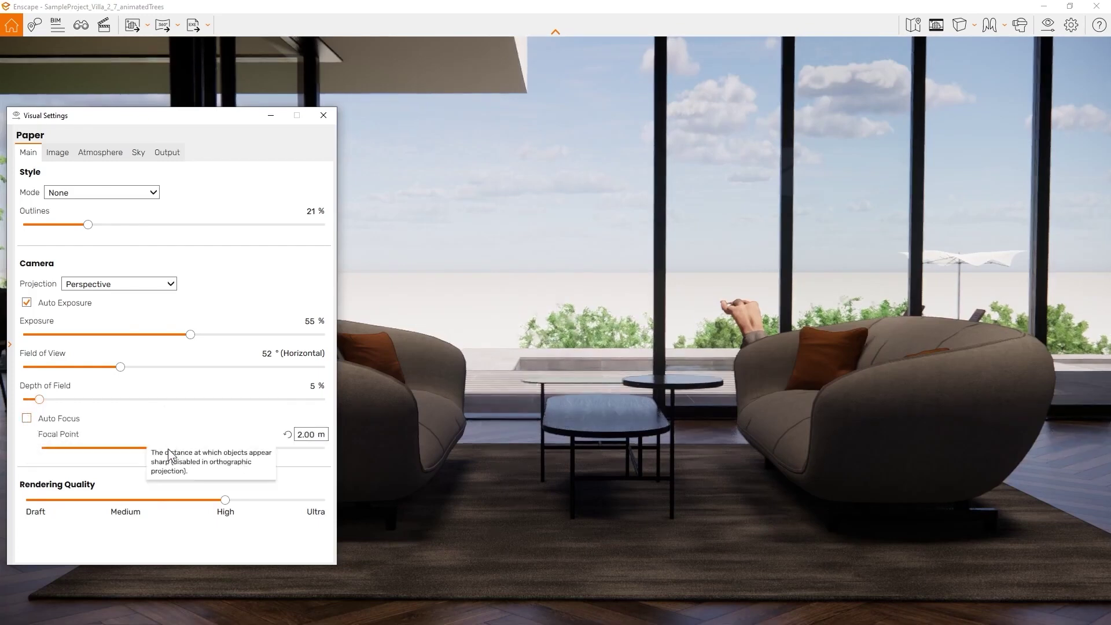
pyautogui.moveTo(166, 449); pyautogui.dragTo(200, 450)
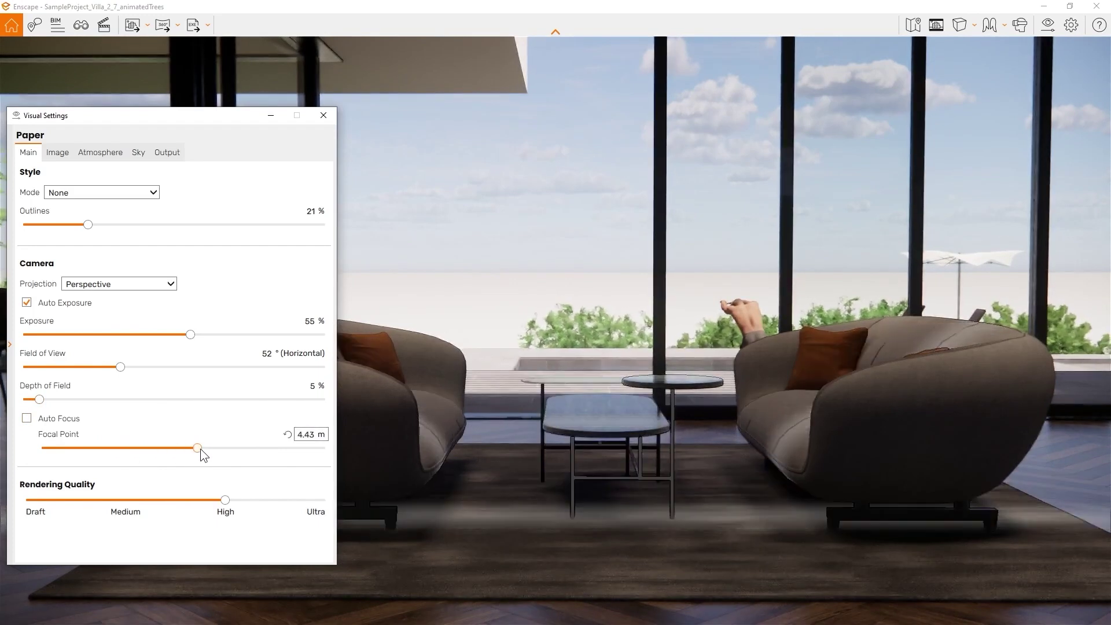
pyautogui.moveTo(39, 399); pyautogui.dragTo(82, 400)
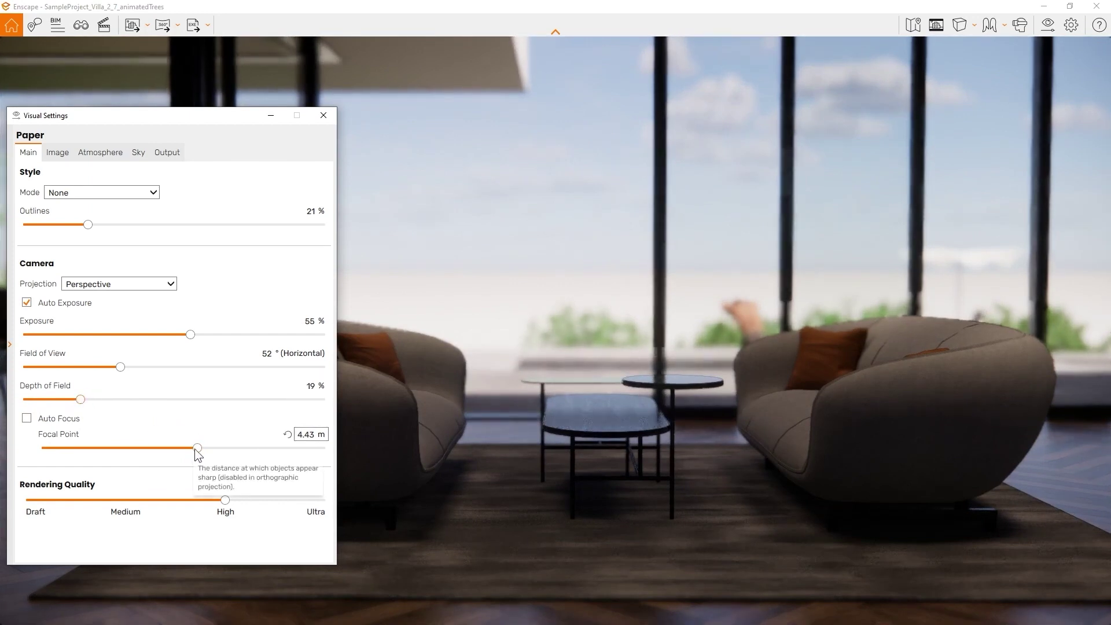
pyautogui.moveTo(195, 448); pyautogui.dragTo(193, 449)
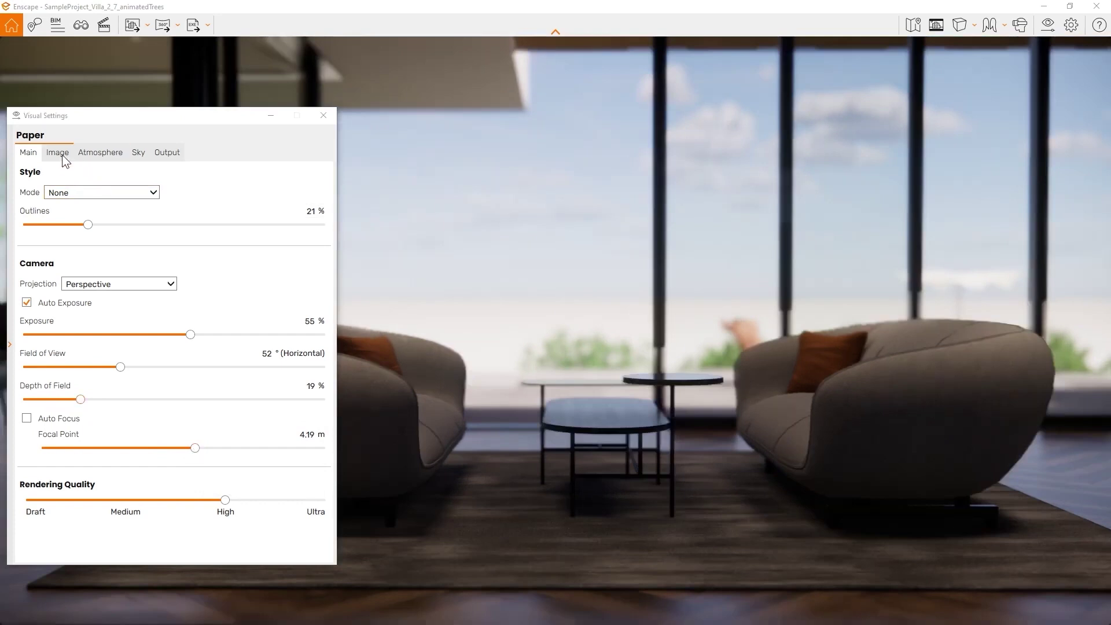
# Try Auto Contrast, then raise the image saturation to 137%
pyautogui.click(58, 153)
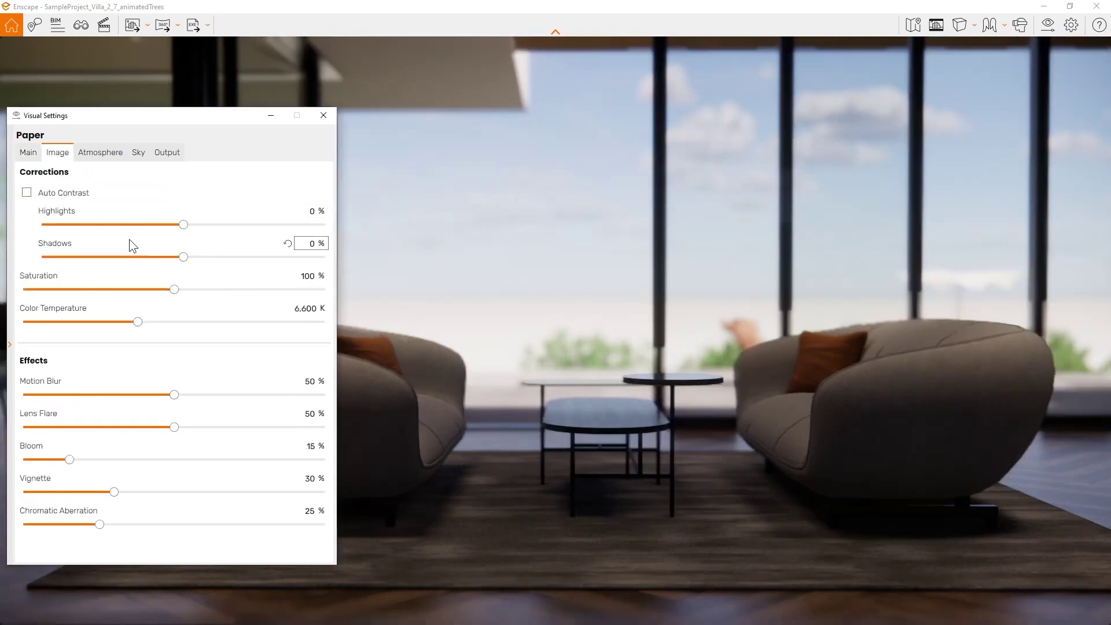
pyautogui.click(30, 193)
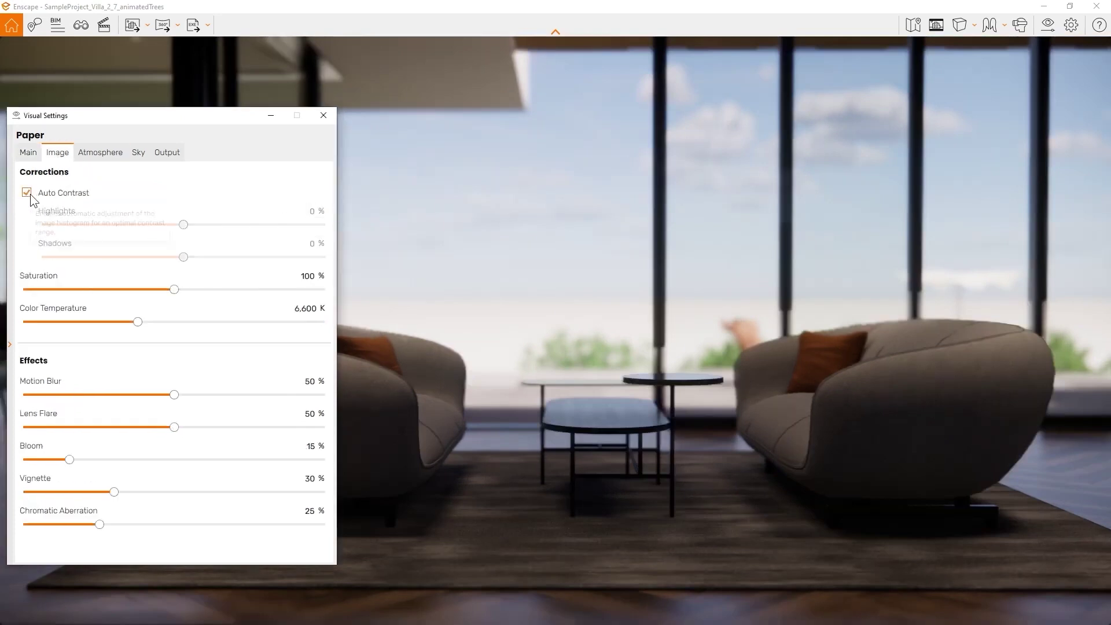
pyautogui.click(28, 193)
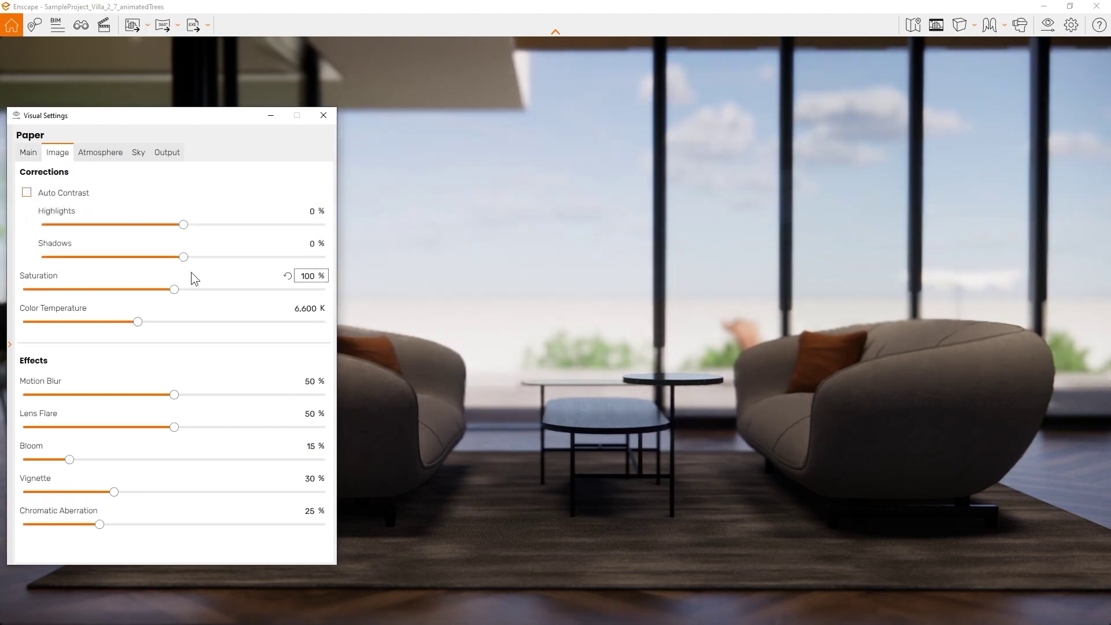
pyautogui.moveTo(175, 288)
pyautogui.mouseDown()
pyautogui.moveTo(237, 289)
pyautogui.moveTo(175, 289)
pyautogui.mouseUp()
# Try fog near 33%, 300% night sky, sharper shadows, and reset artificial light to 100%
pyautogui.click(100, 154)
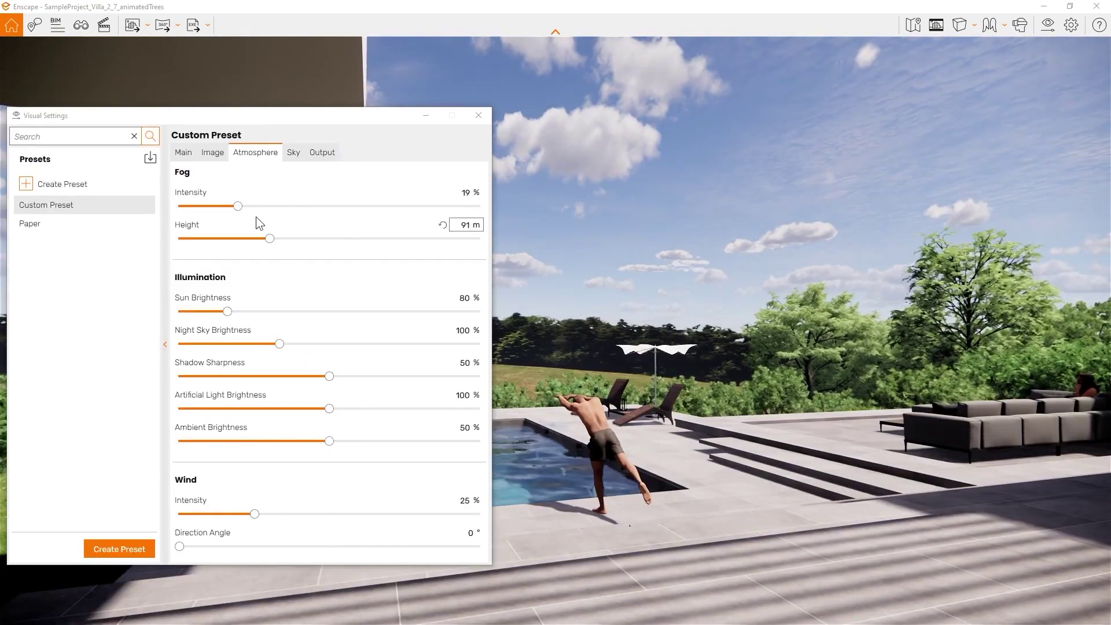
pyautogui.moveTo(238, 207); pyautogui.dragTo(279, 210)
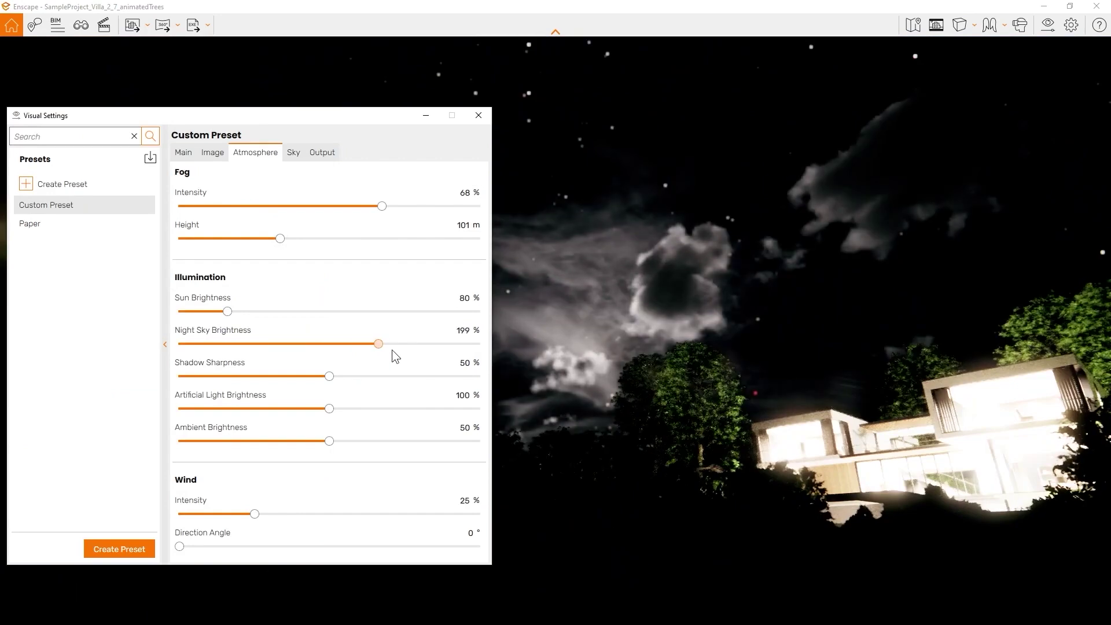
pyautogui.moveTo(392, 351); pyautogui.dragTo(518, 349)
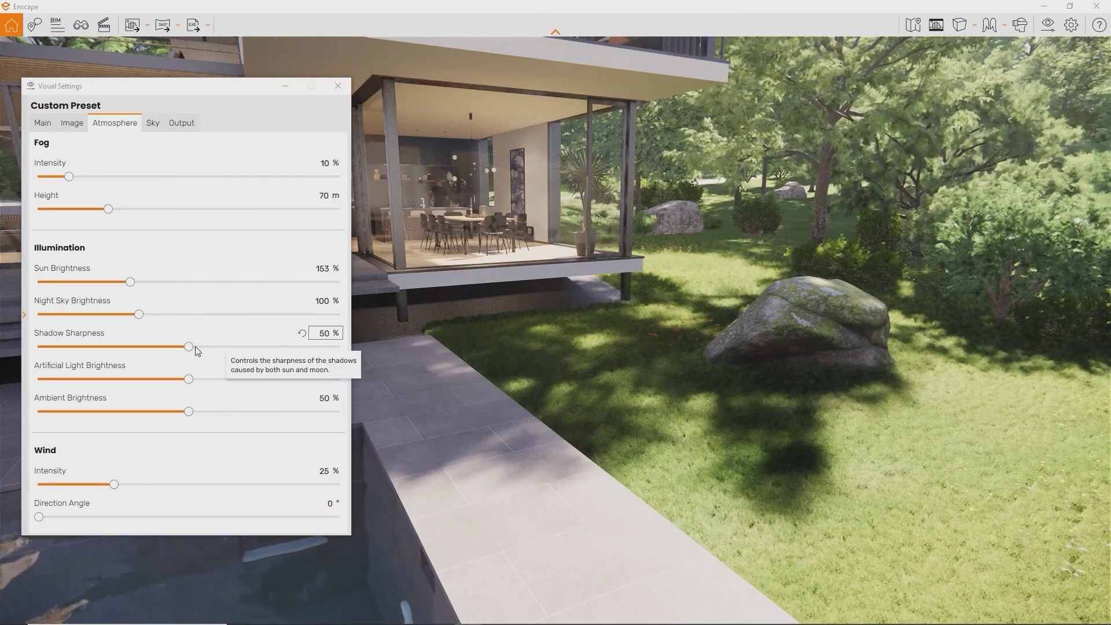
pyautogui.moveTo(189, 346); pyautogui.dragTo(359, 341)
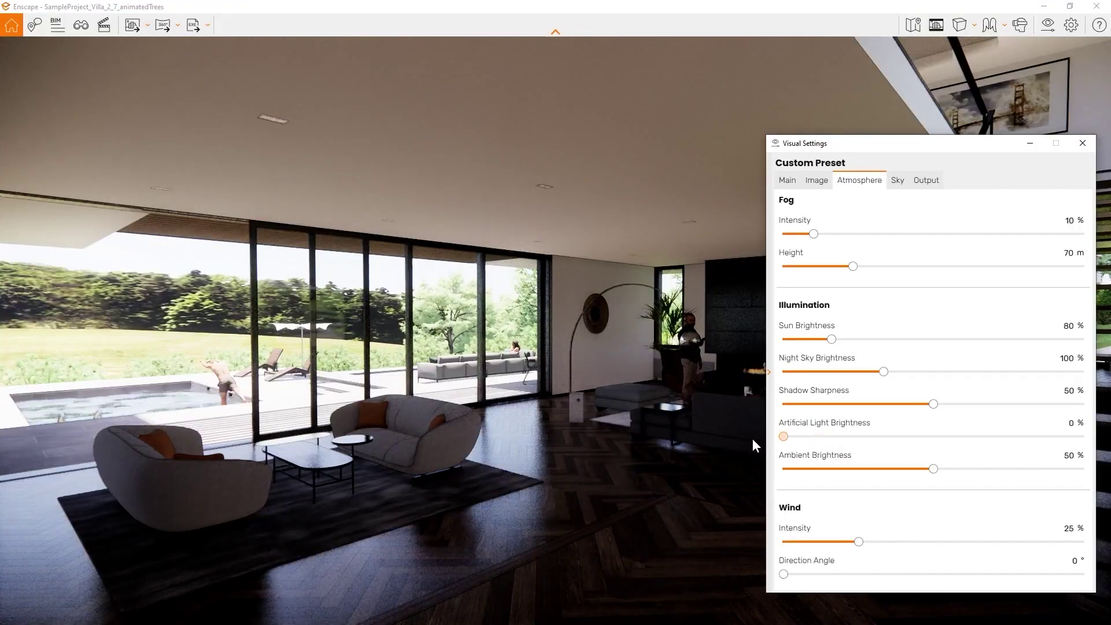
pyautogui.moveTo(783, 436); pyautogui.dragTo(1090, 437)
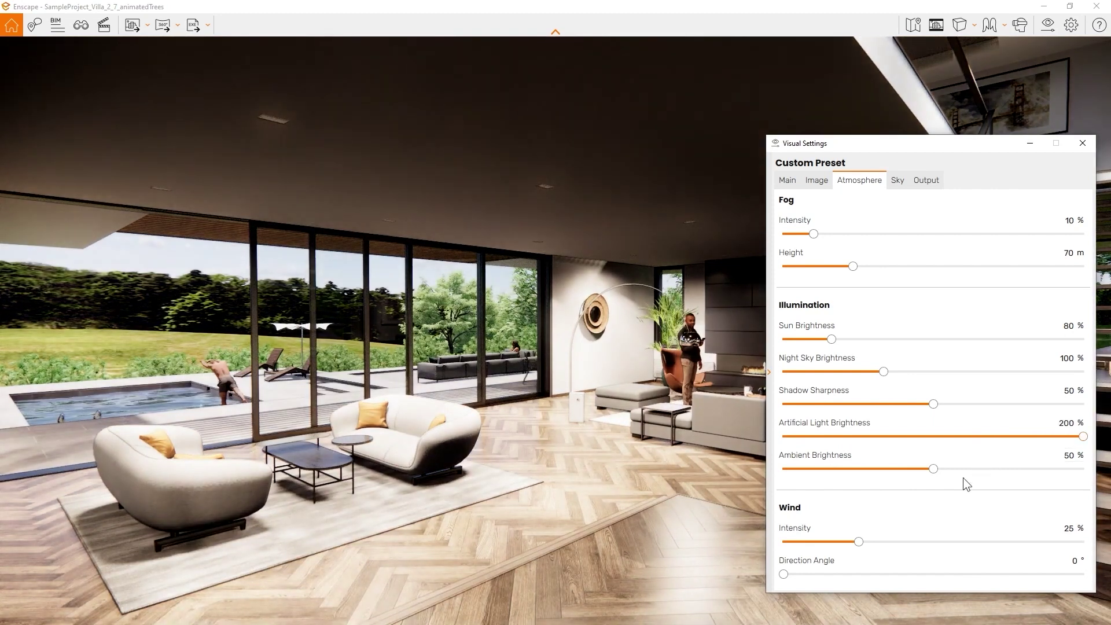
pyautogui.click(1046, 423)
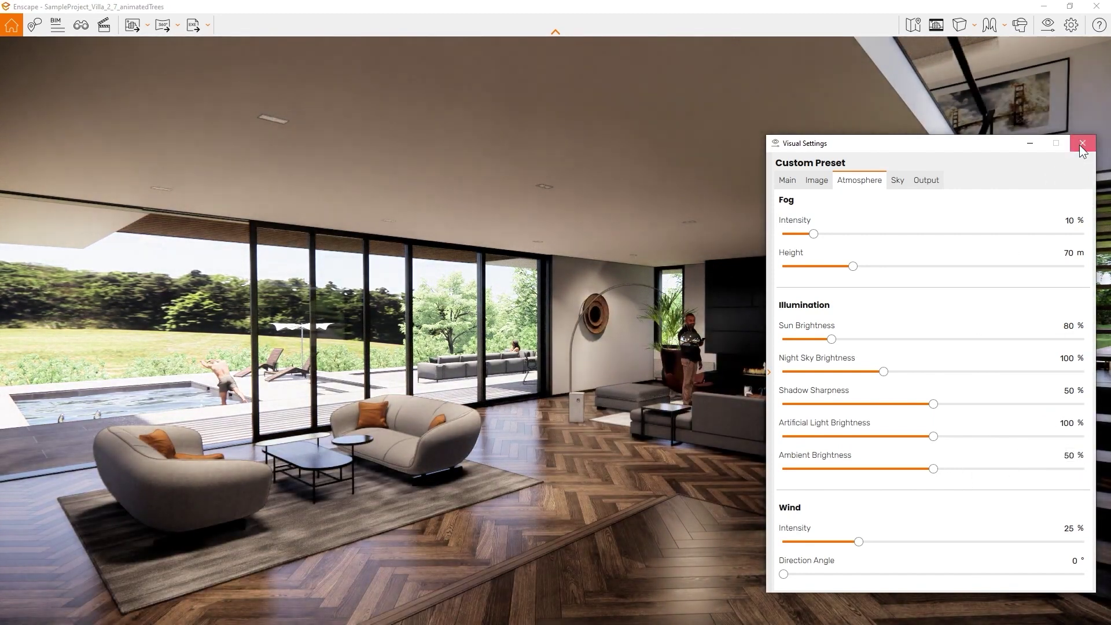
pyautogui.click(1080, 144)
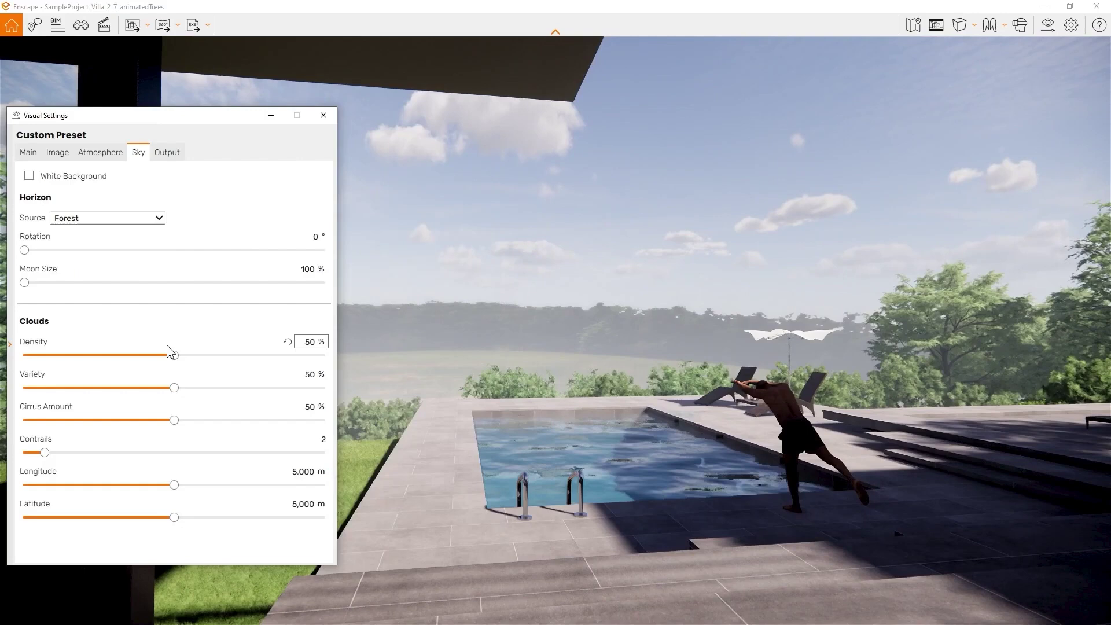
# Try the Desert, Forest and Construction Site horizons, settling on Mountains
pyautogui.click(139, 219)
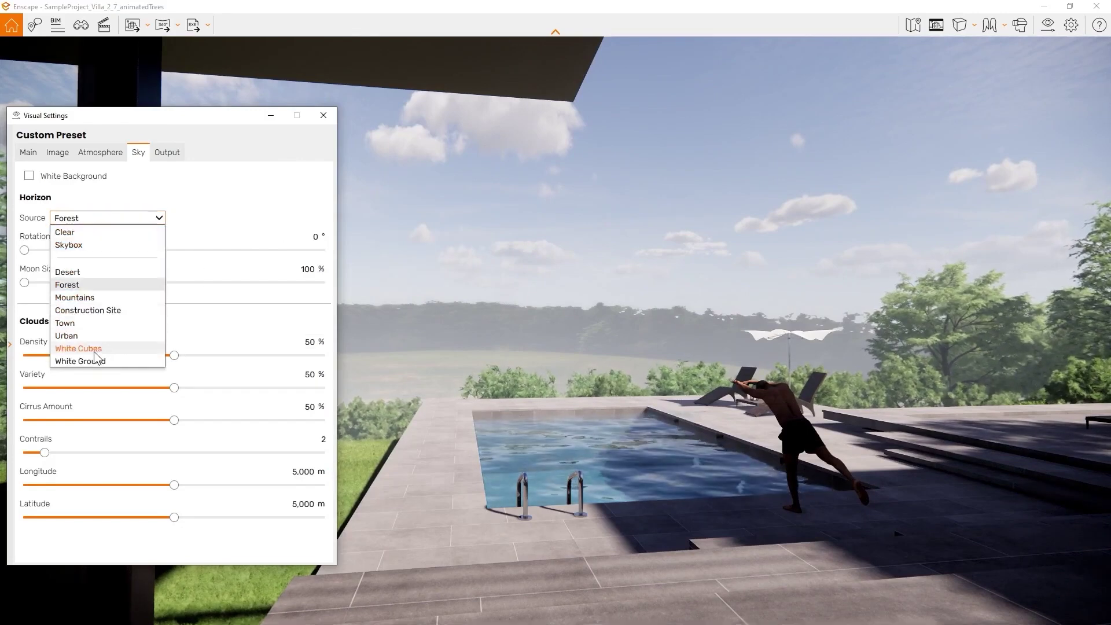
pyautogui.click(82, 272)
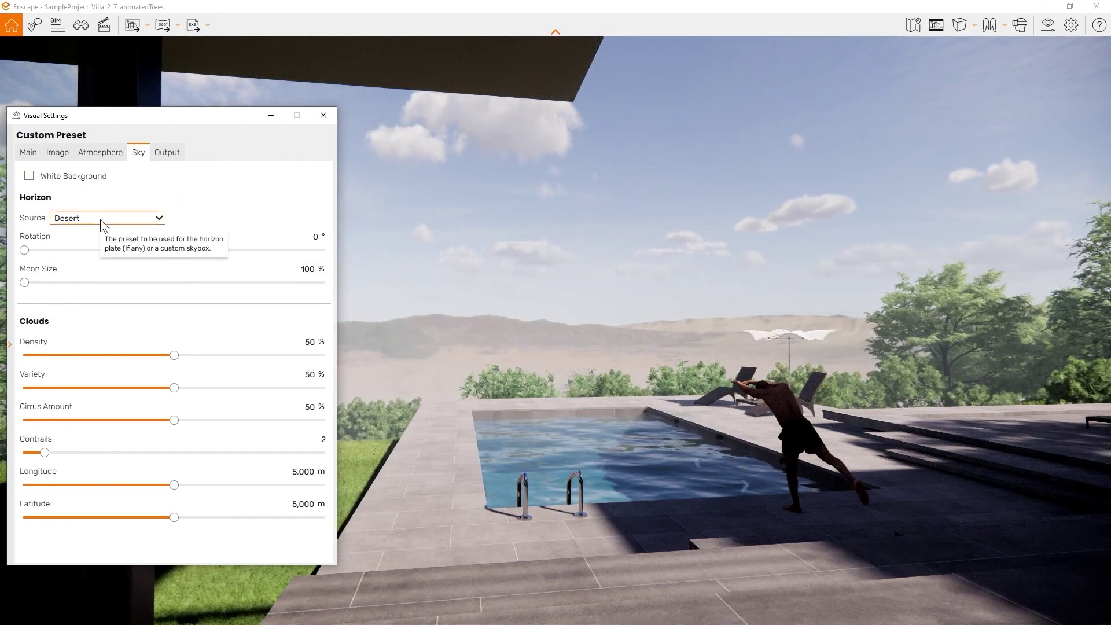
pyautogui.click(100, 220)
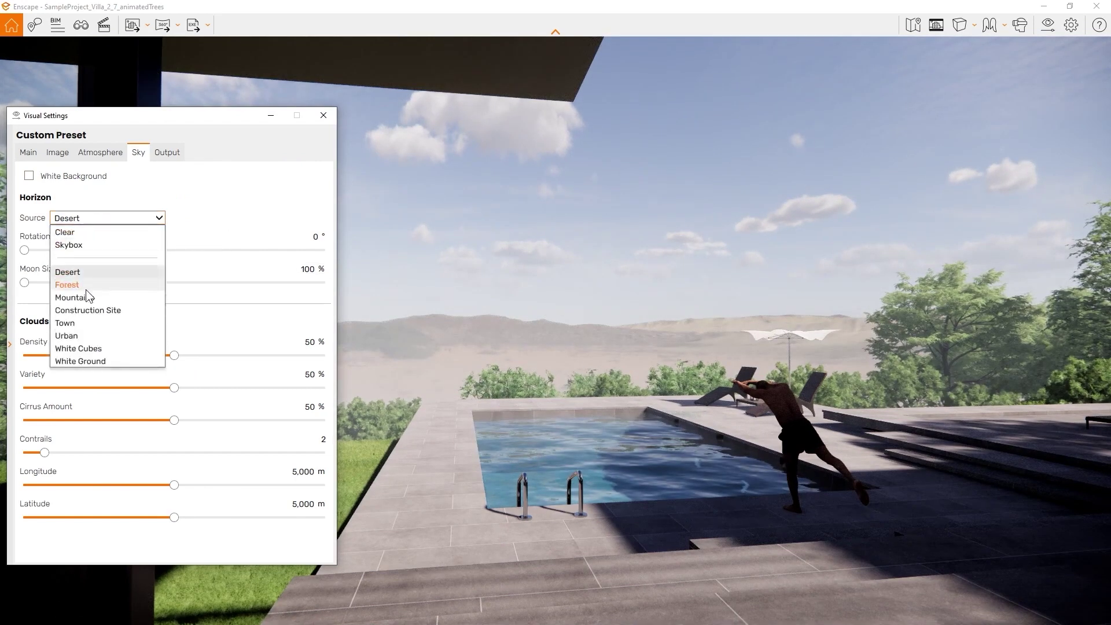
pyautogui.click(85, 289)
pyautogui.click(109, 219)
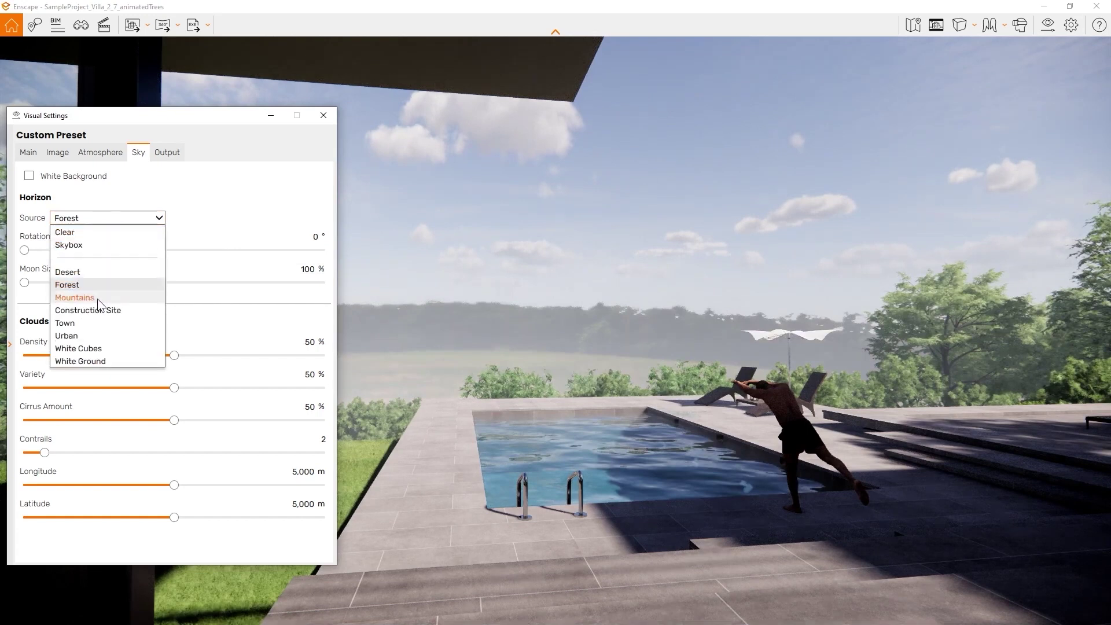
pyautogui.click(97, 299)
pyautogui.click(132, 220)
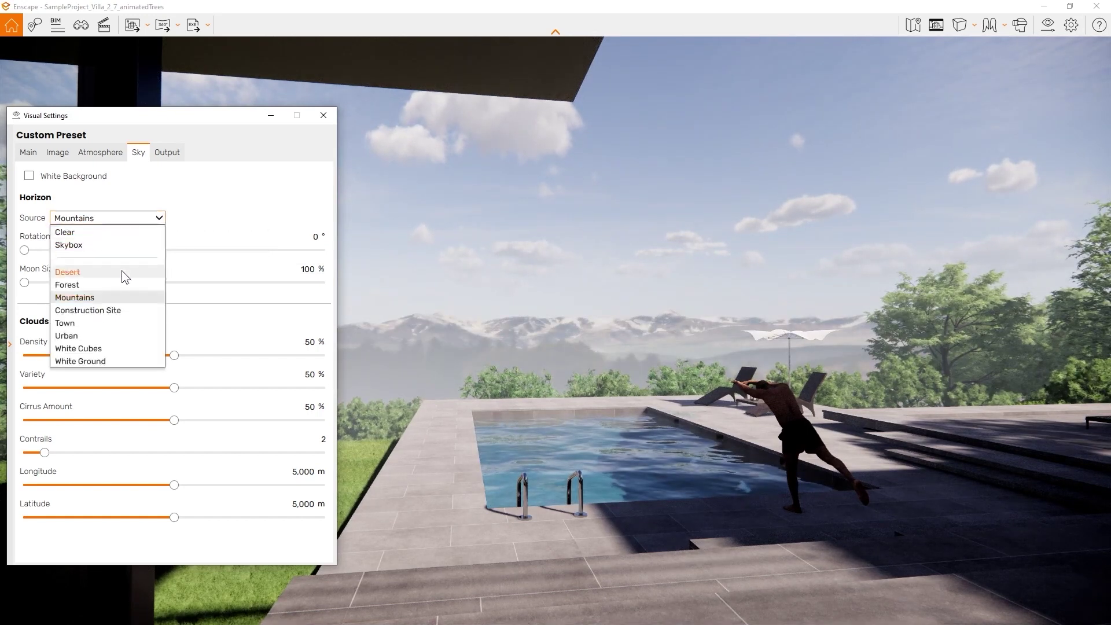
pyautogui.click(123, 310)
pyautogui.click(133, 219)
pyautogui.click(73, 297)
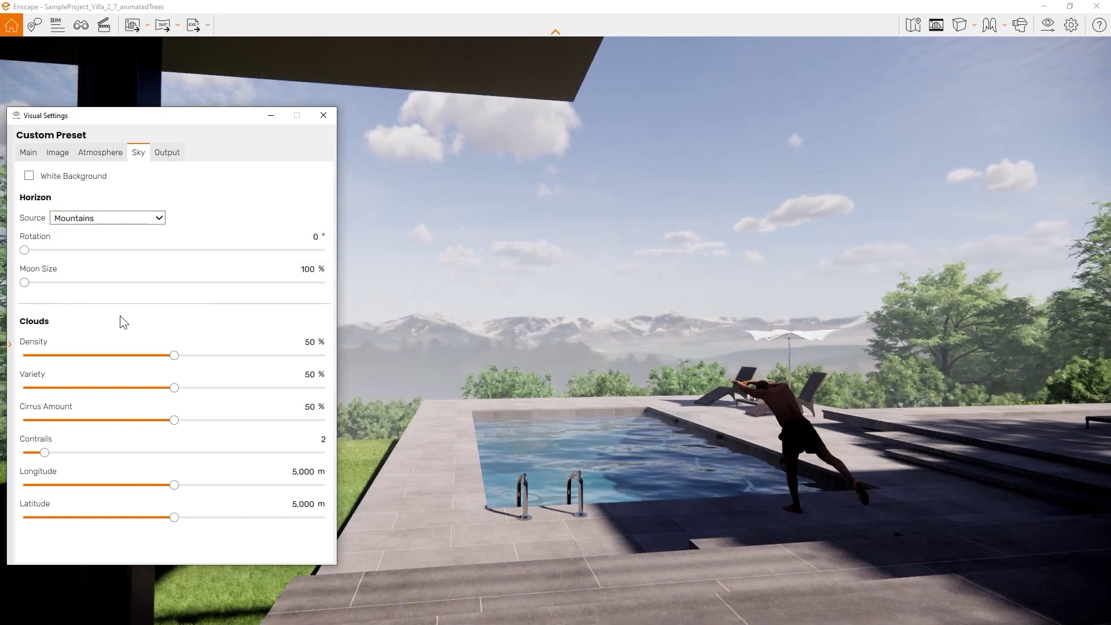
# Raise the cloud density and the amount of cirrus clouds
pyautogui.moveTo(173, 355)
pyautogui.mouseDown()
pyautogui.moveTo(83, 359)
pyautogui.moveTo(175, 361)
pyautogui.mouseUp()
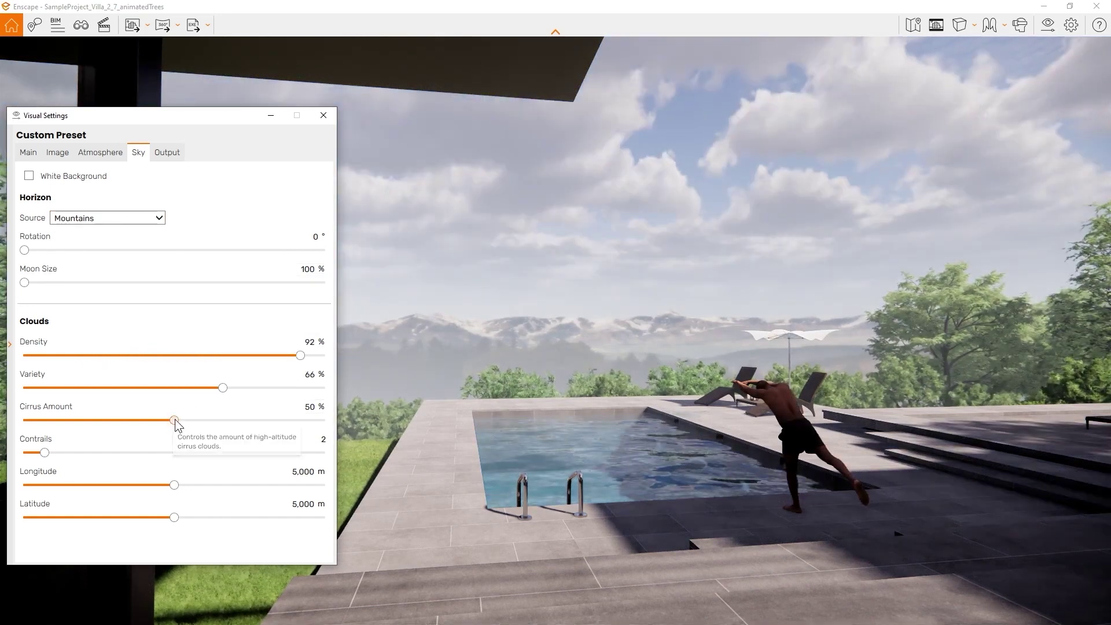
pyautogui.moveTo(174, 420); pyautogui.dragTo(55, 420)
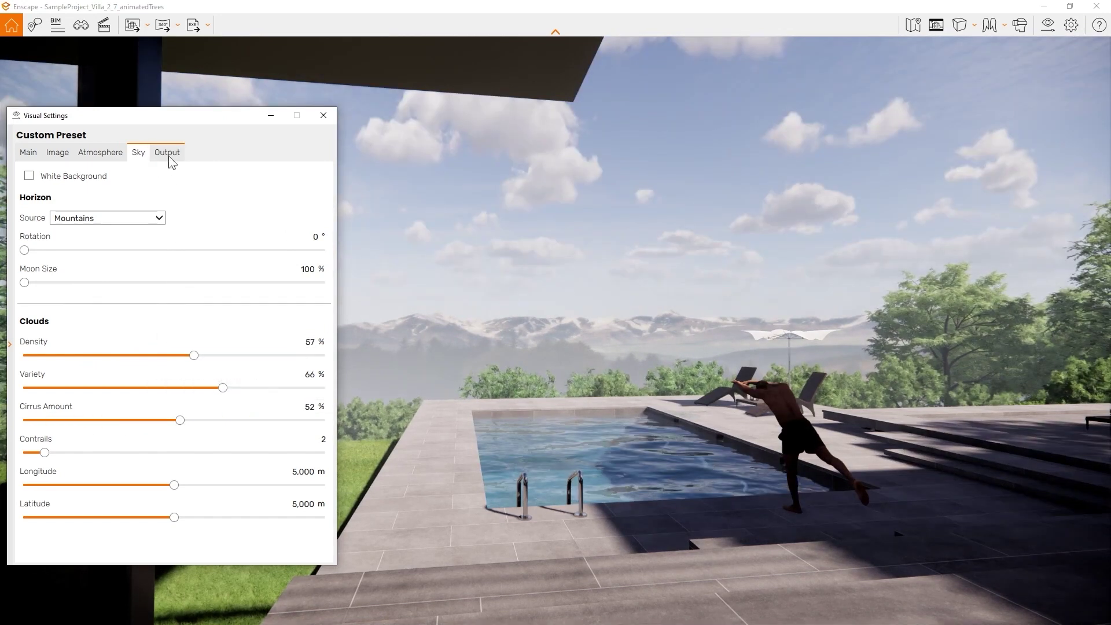
pyautogui.click(167, 153)
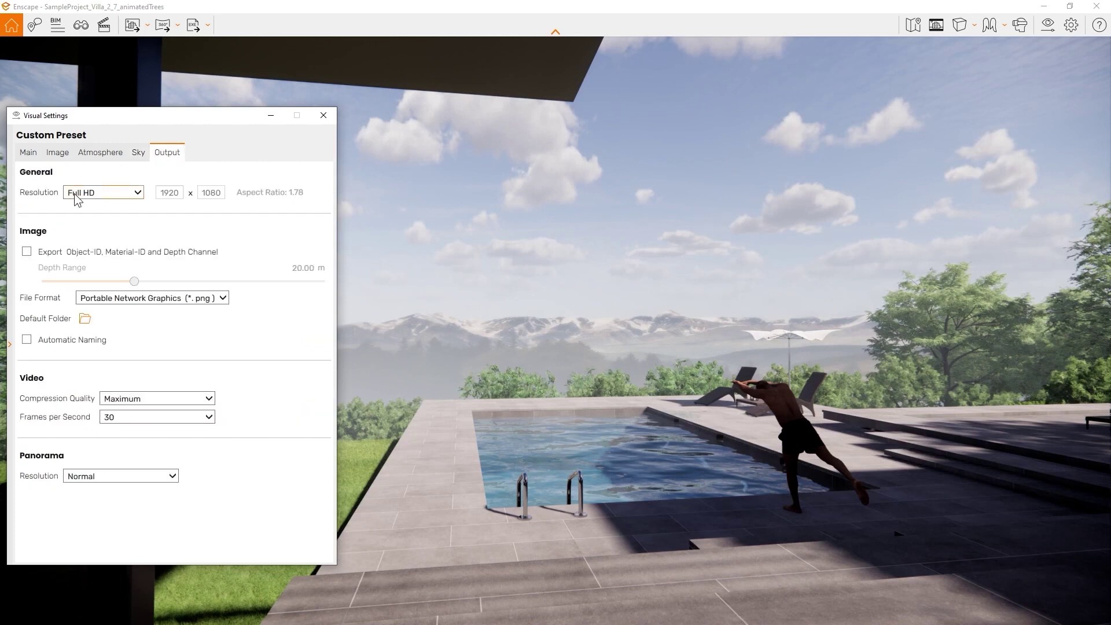
# Keep Full HD resolution and enable Object-ID, Material-ID and Depth Channel export
pyautogui.click(99, 192)
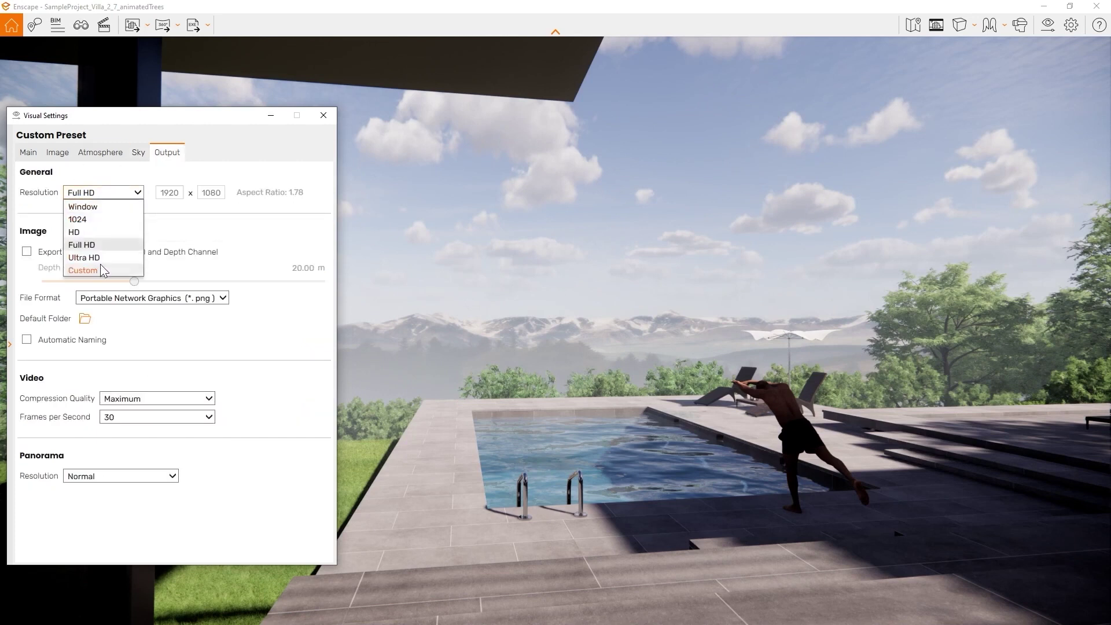
pyautogui.click(30, 243)
pyautogui.click(28, 251)
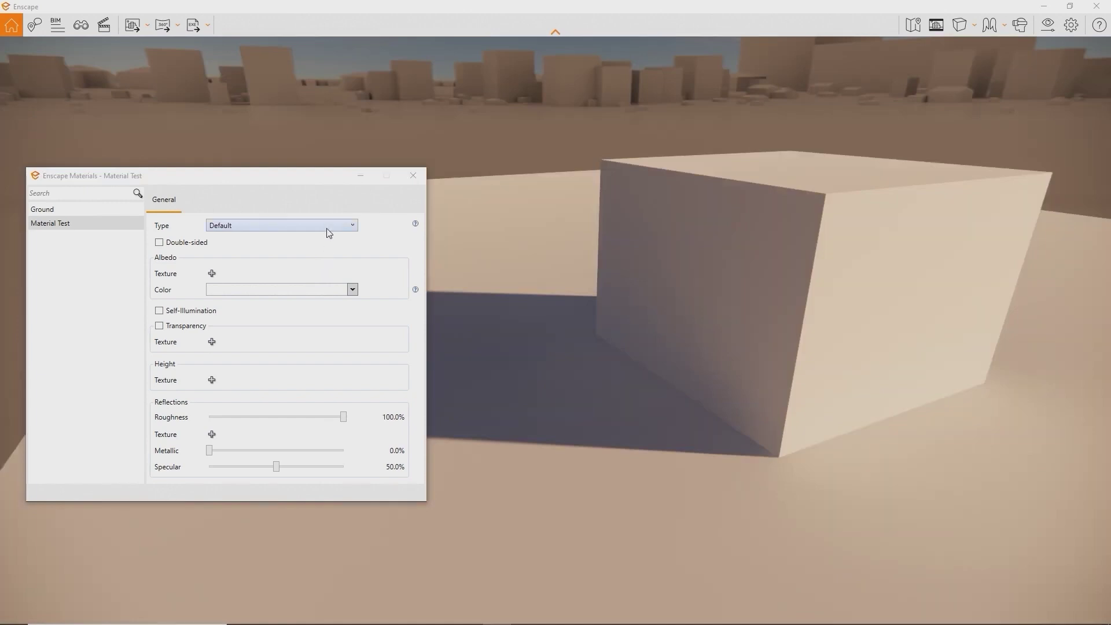
# Preview the material types, then tint the cube red and back to white
pyautogui.click(328, 229)
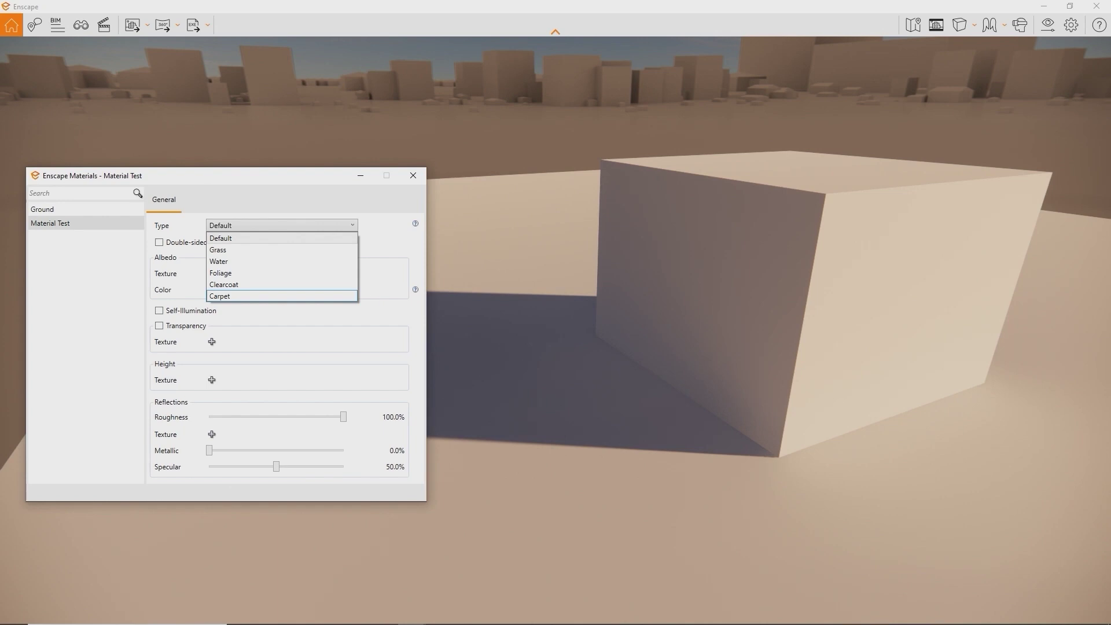
pyautogui.press('Escape')
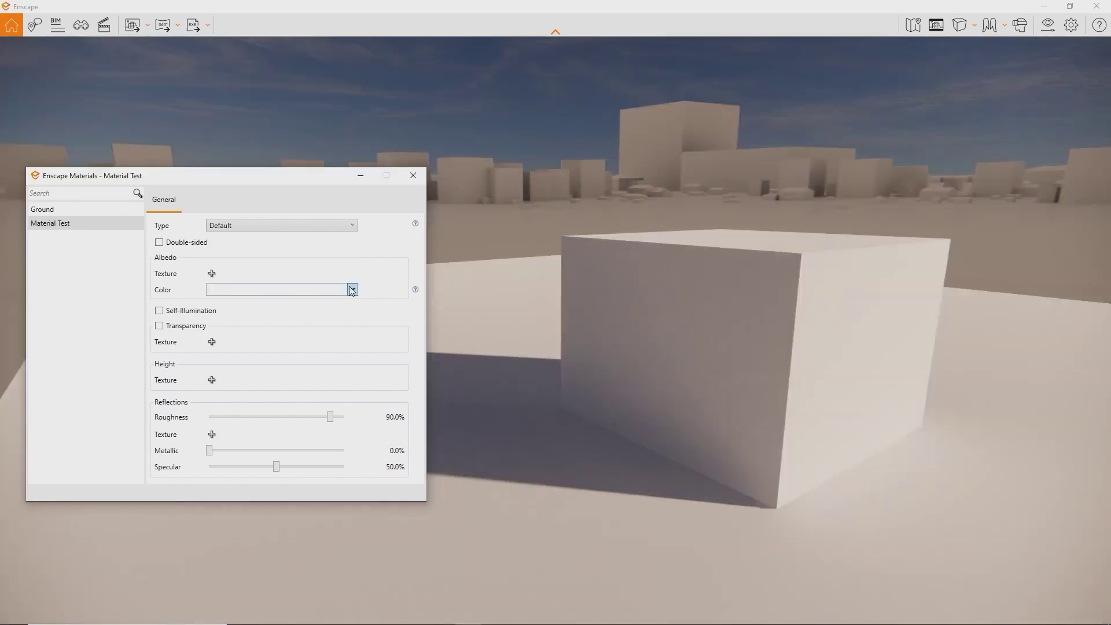
pyautogui.click(352, 290)
pyautogui.click(278, 346)
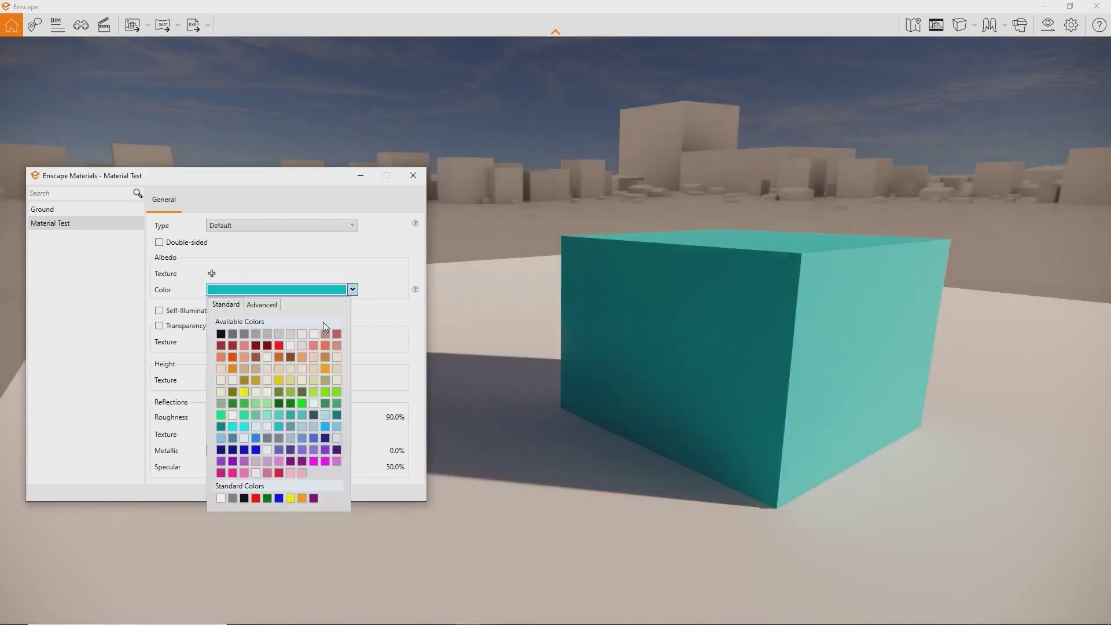
pyautogui.click(314, 334)
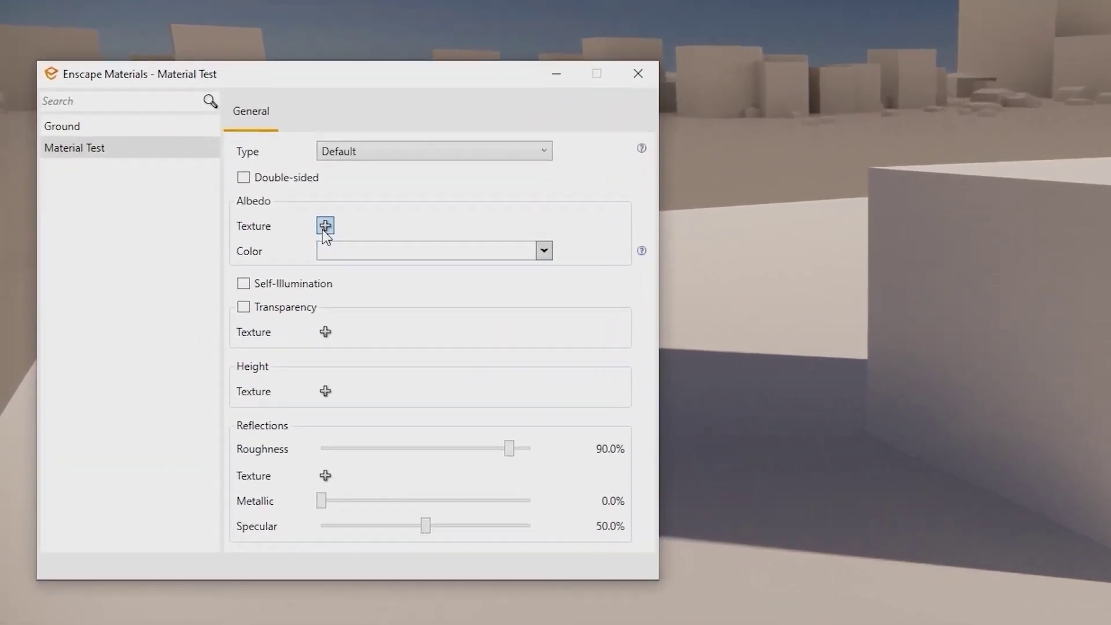
# Load PavingStones092_2K_Color.jpg as albedo and the displacement image as height texture
pyautogui.click(325, 225)
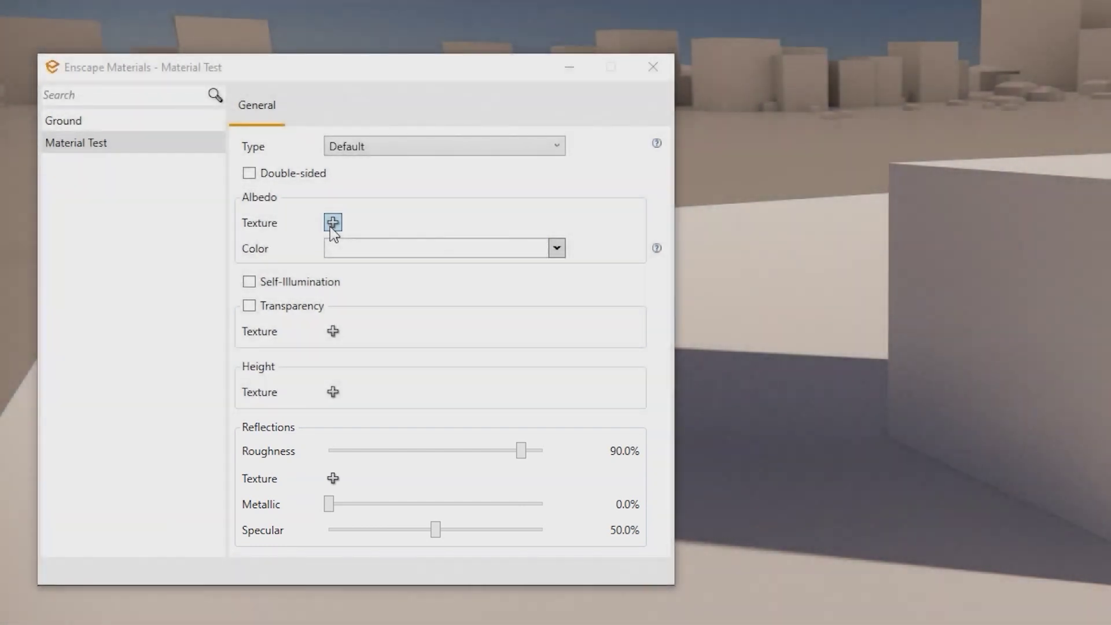
pyautogui.click(332, 223)
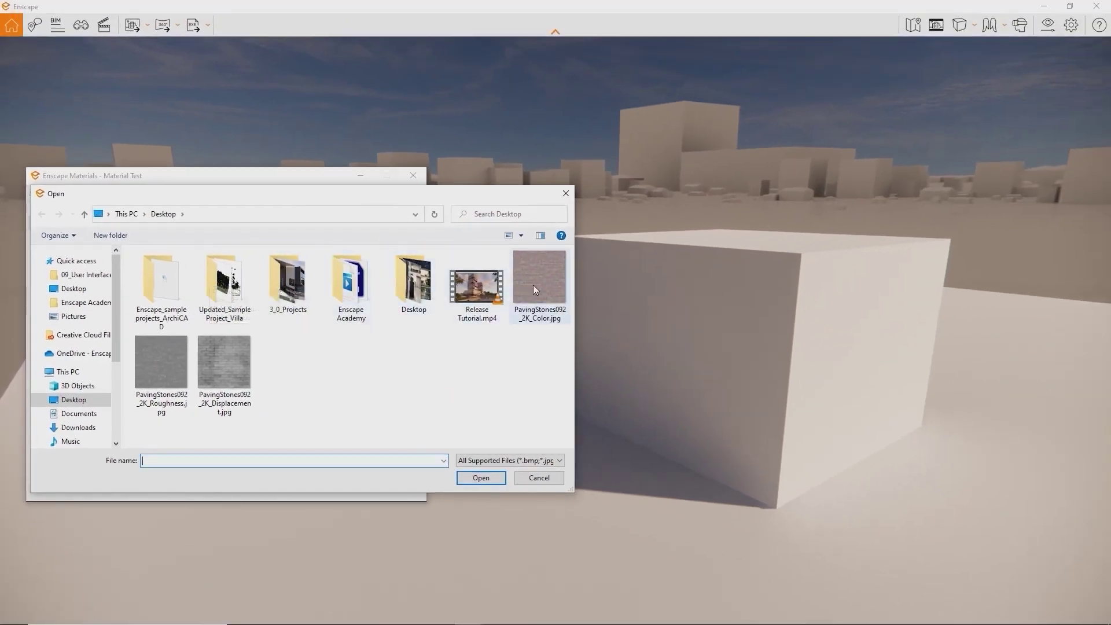
pyautogui.doubleClick(533, 286)
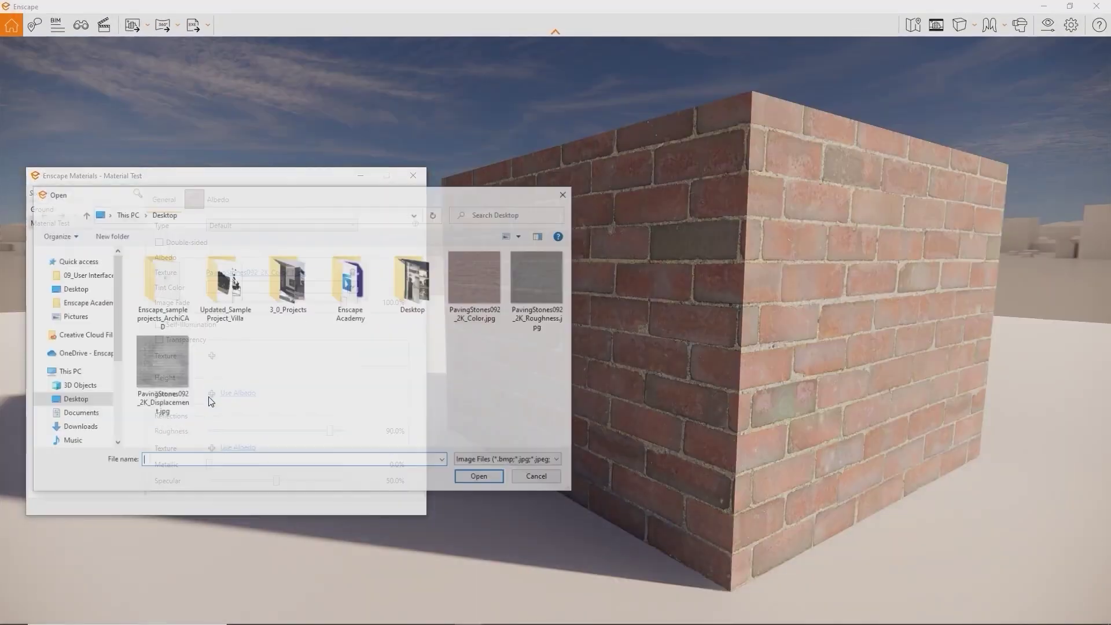
pyautogui.doubleClick(172, 369)
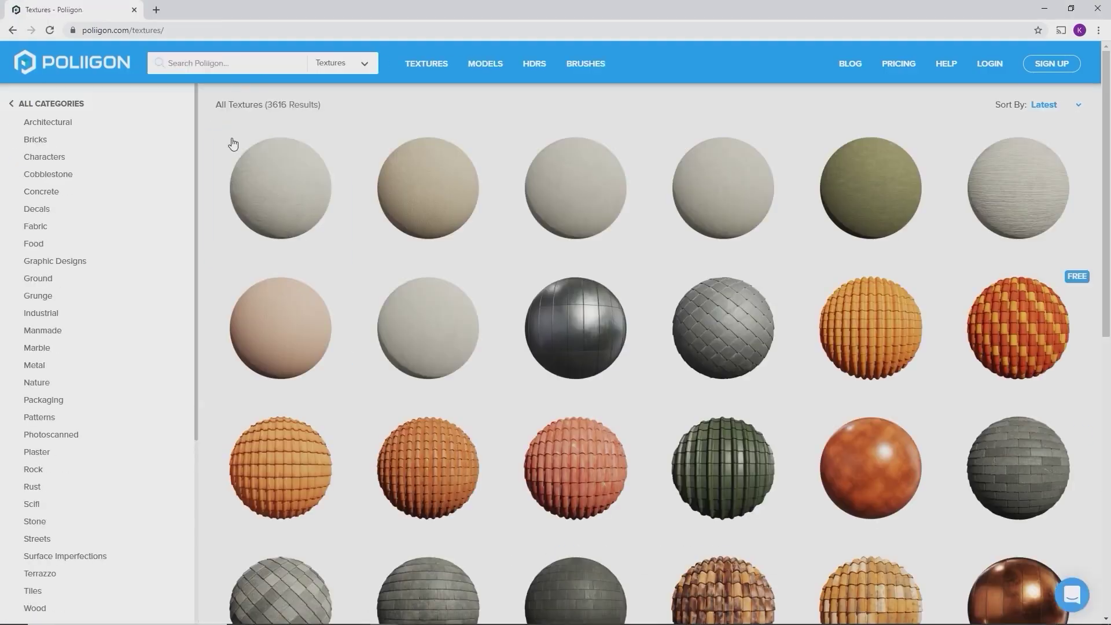
# Find Paving Stones 092 on CC0 Textures and download its 2K-JPG zip
pyautogui.scroll(-3, 853, 461)
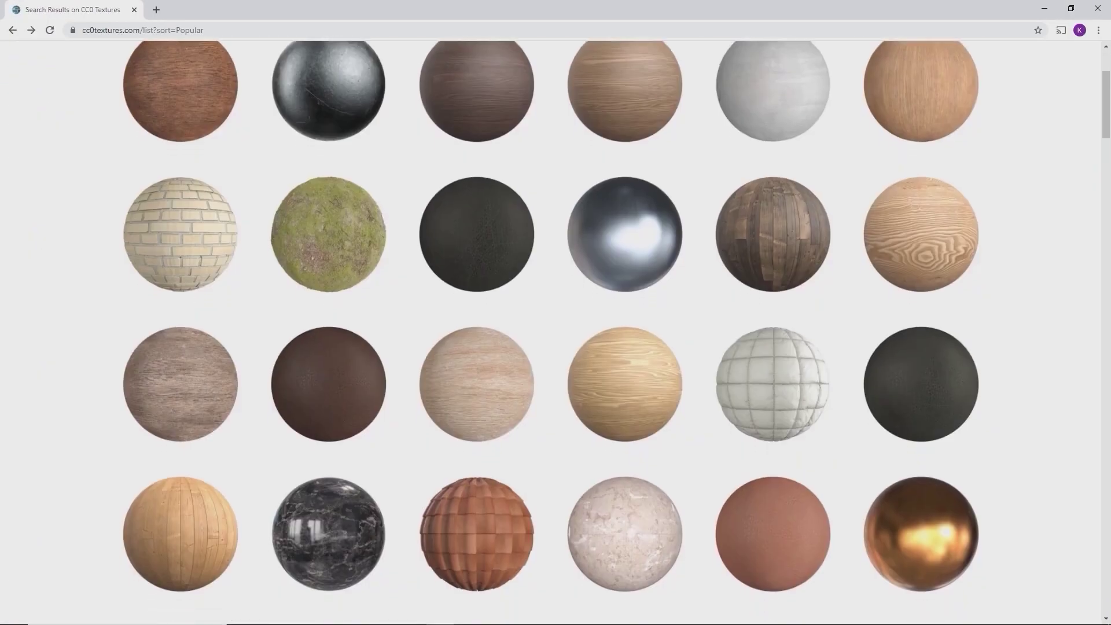
pyautogui.scroll(-2, 551, 332)
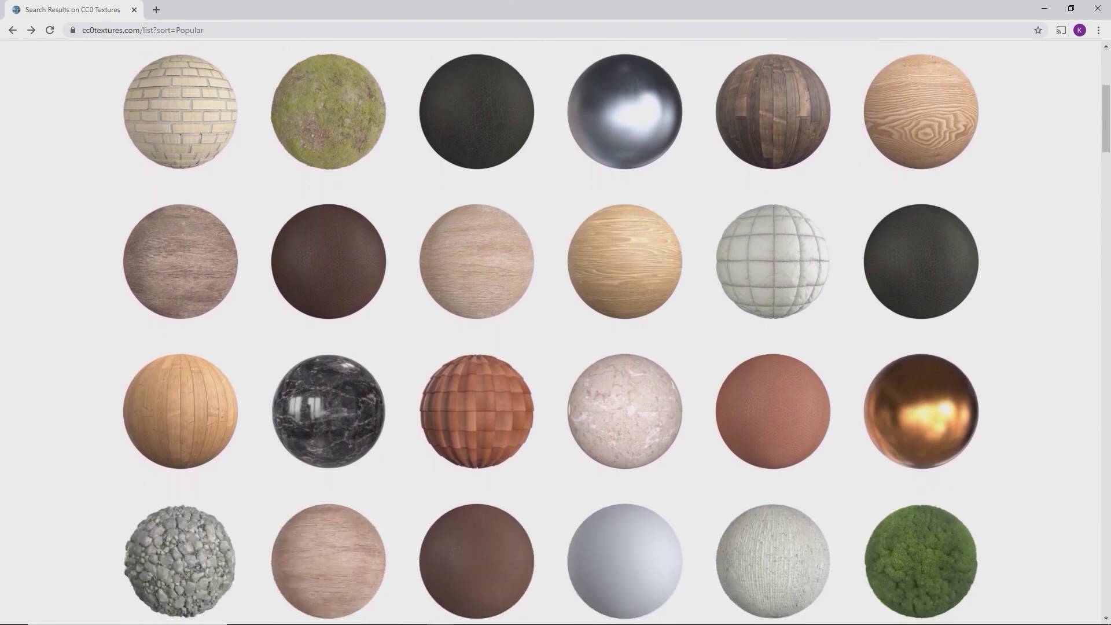
pyautogui.scroll(-2, 551, 332)
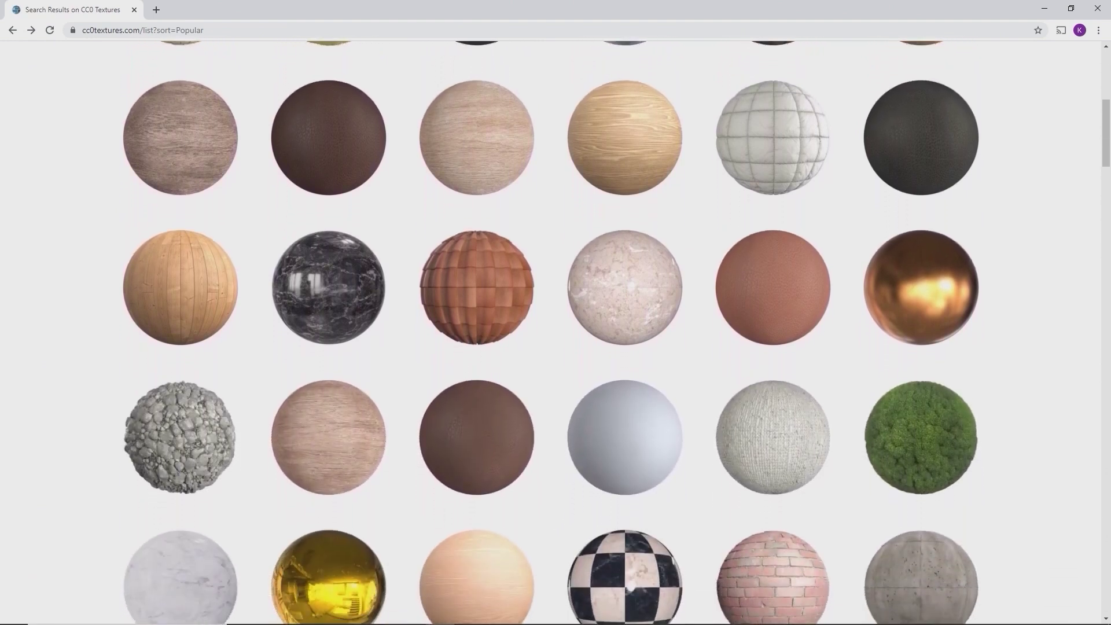
pyautogui.scroll(-2, 551, 332)
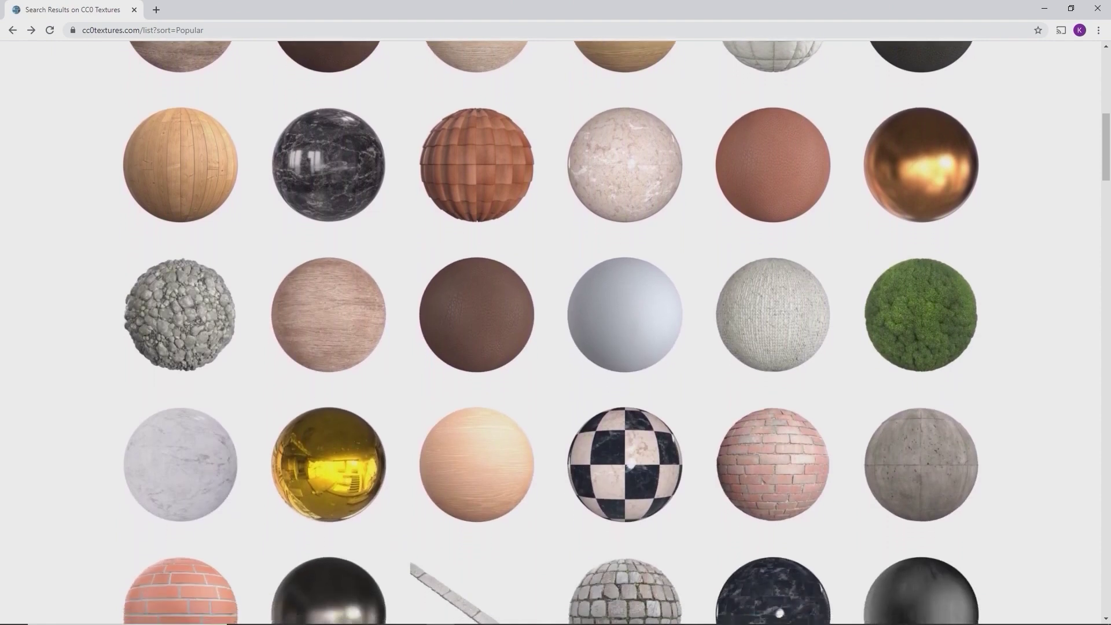
pyautogui.scroll(-2, 551, 332)
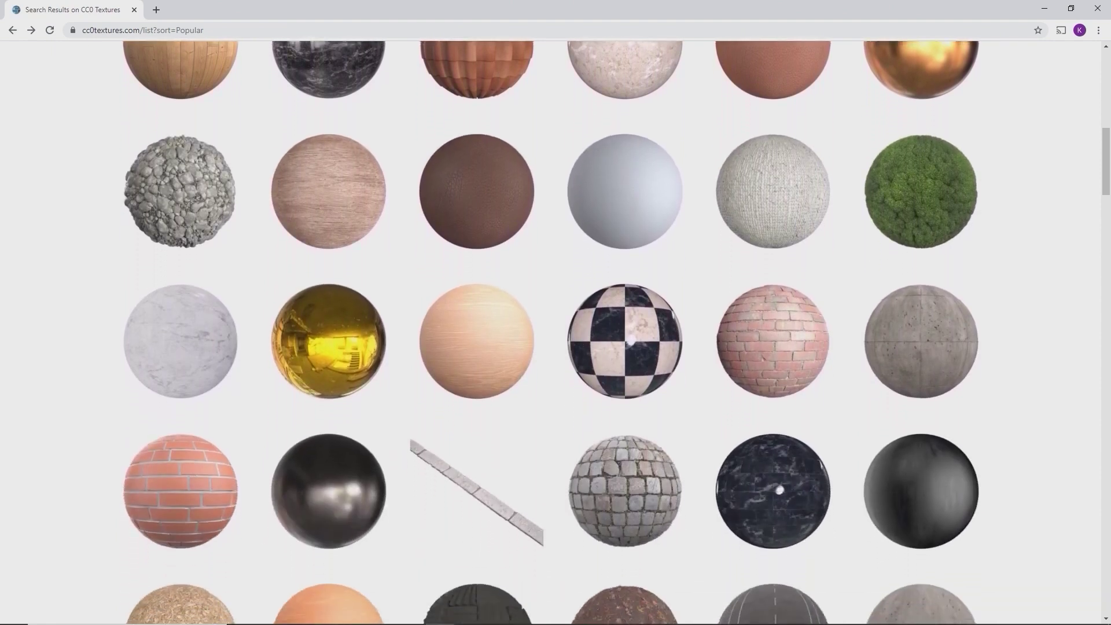
pyautogui.click(796, 336)
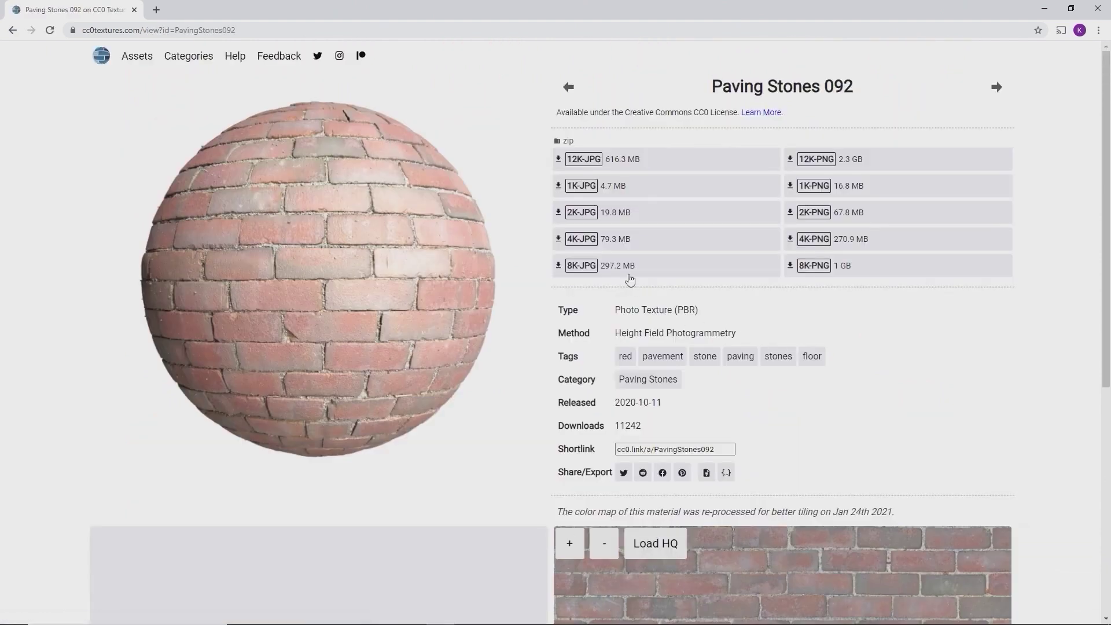
pyautogui.click(586, 217)
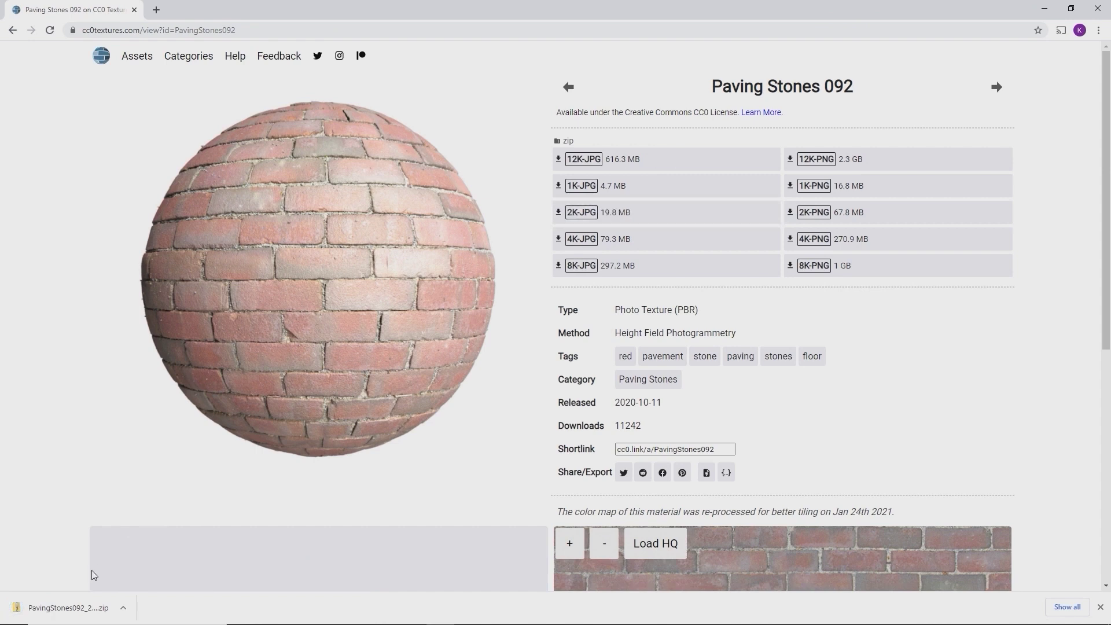
pyautogui.click(69, 607)
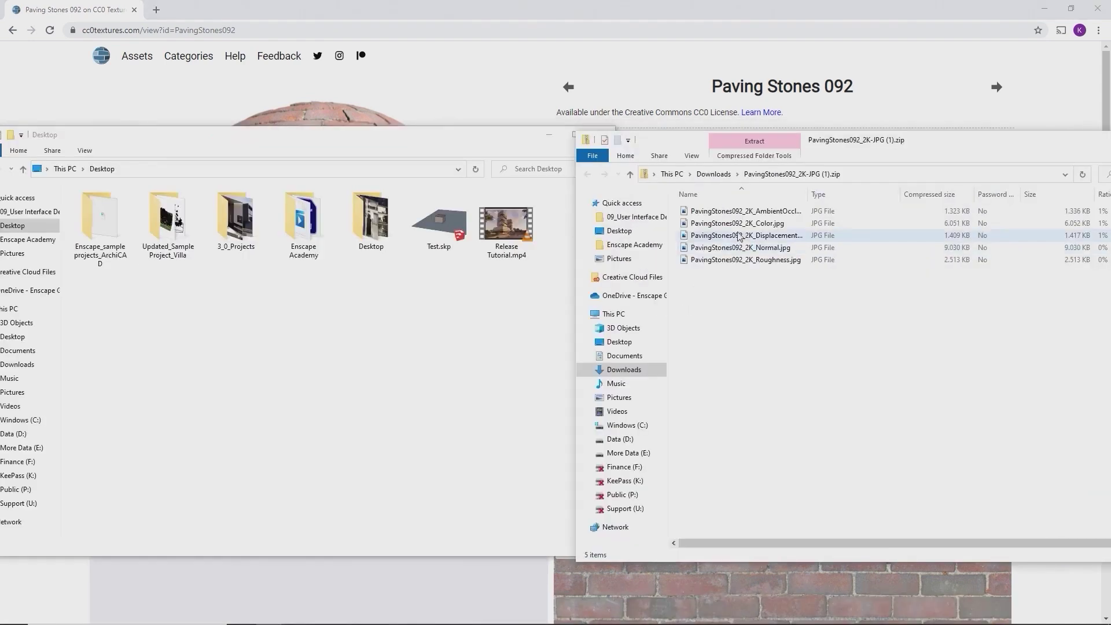
# Copy the Color, Displacement and Roughness JPGs from the zip to the Desktop
pyautogui.click(735, 224)
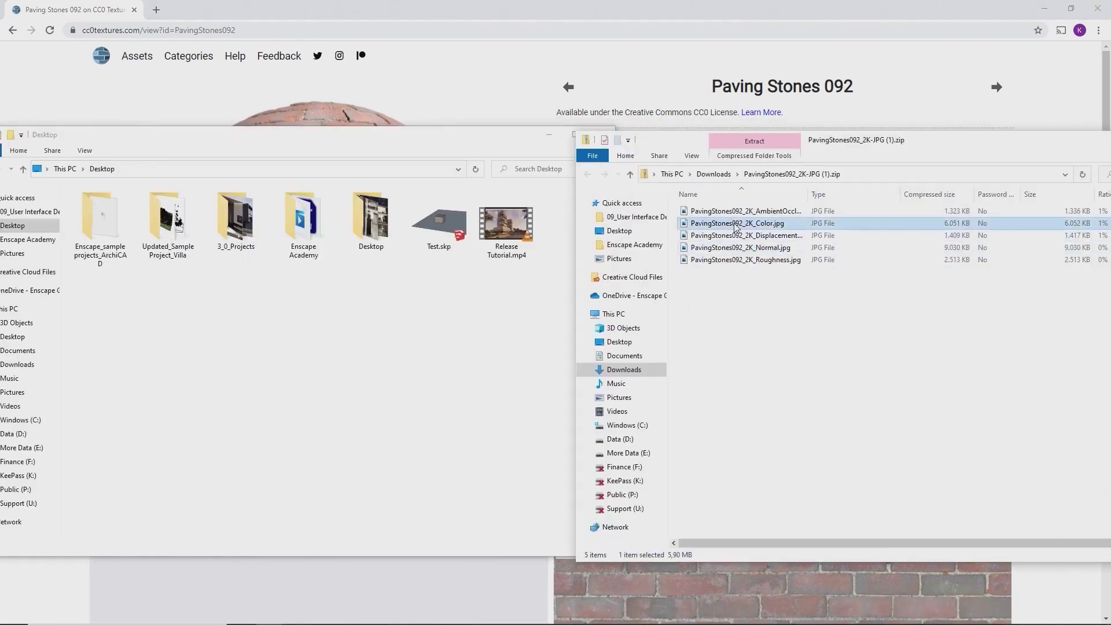
pyautogui.keyDown('ctrl'); pyautogui.click(736, 236); pyautogui.keyUp('ctrl')
pyautogui.keyDown('ctrl'); pyautogui.click(733, 260); pyautogui.keyUp('ctrl')
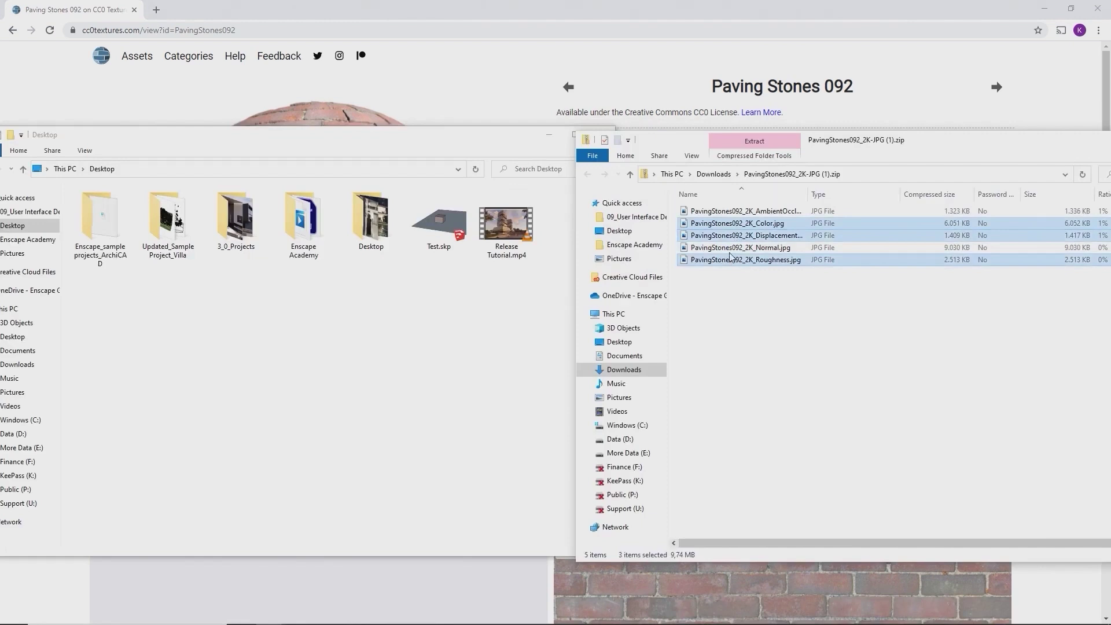
pyautogui.moveTo(730, 227); pyautogui.dragTo(410, 316)
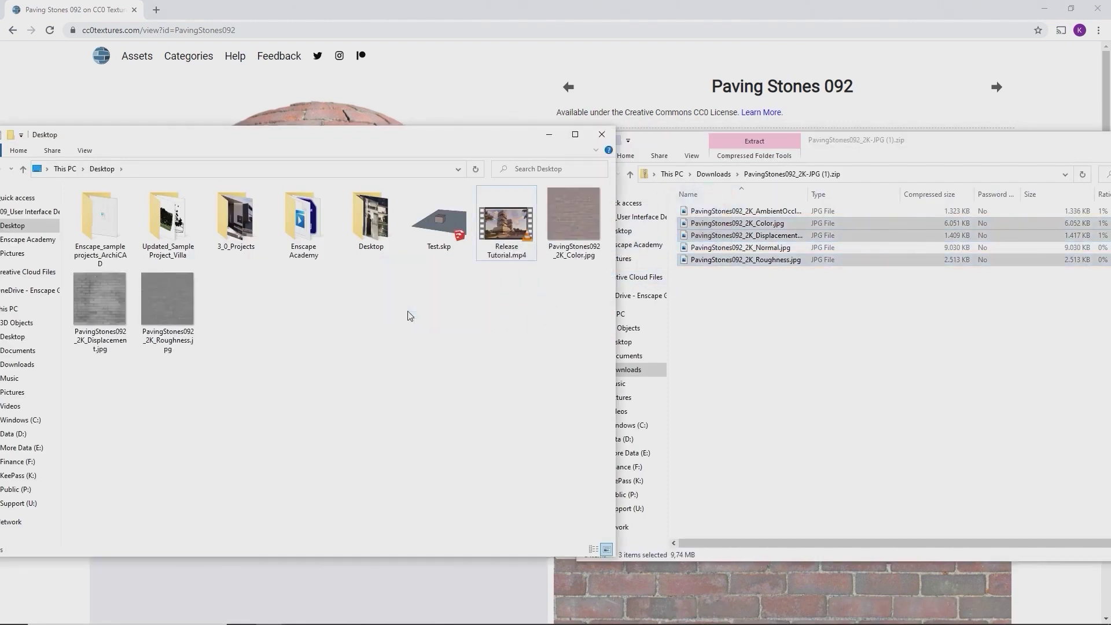
# Close the zip window and Desktop folder, and hide the browser to return to Enscape
pyautogui.click(1110, 140)
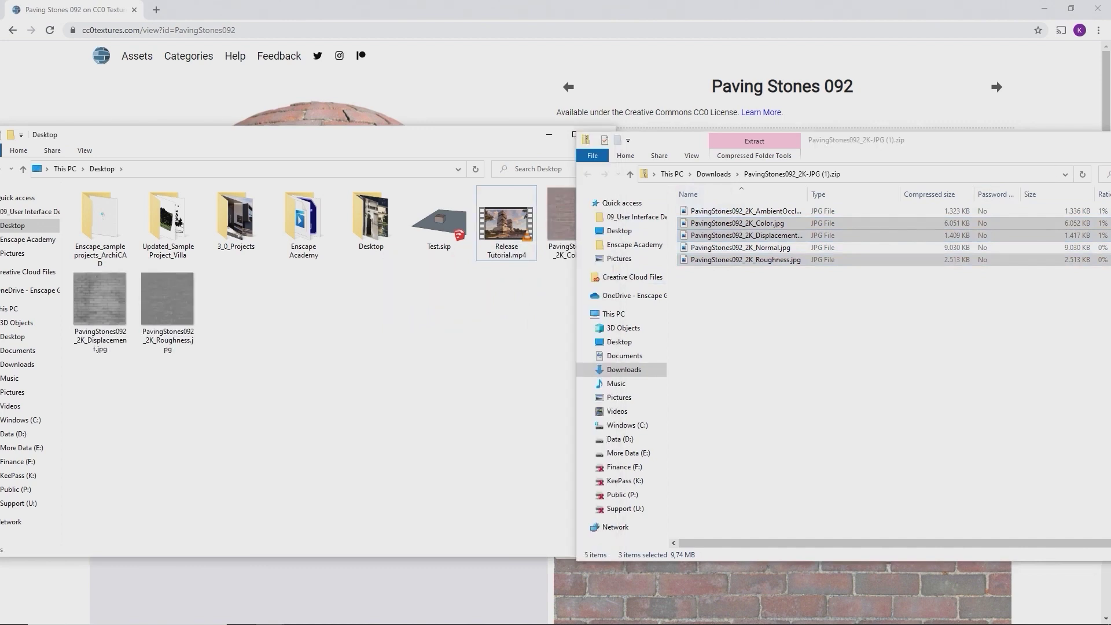
pyautogui.click(1110, 140)
pyautogui.click(549, 135)
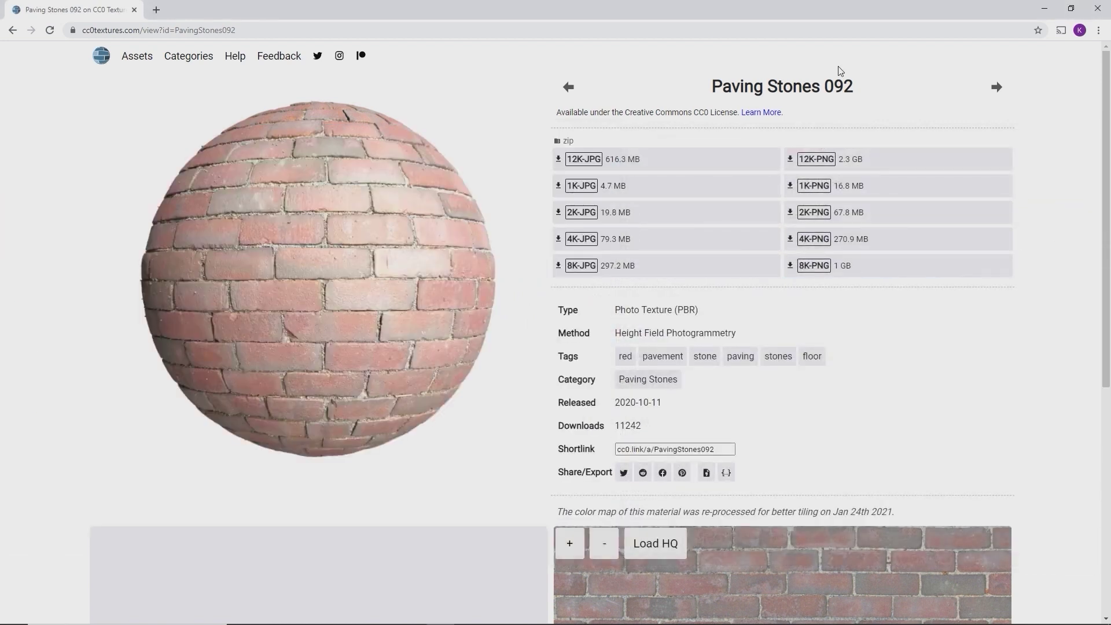
pyautogui.click(1044, 8)
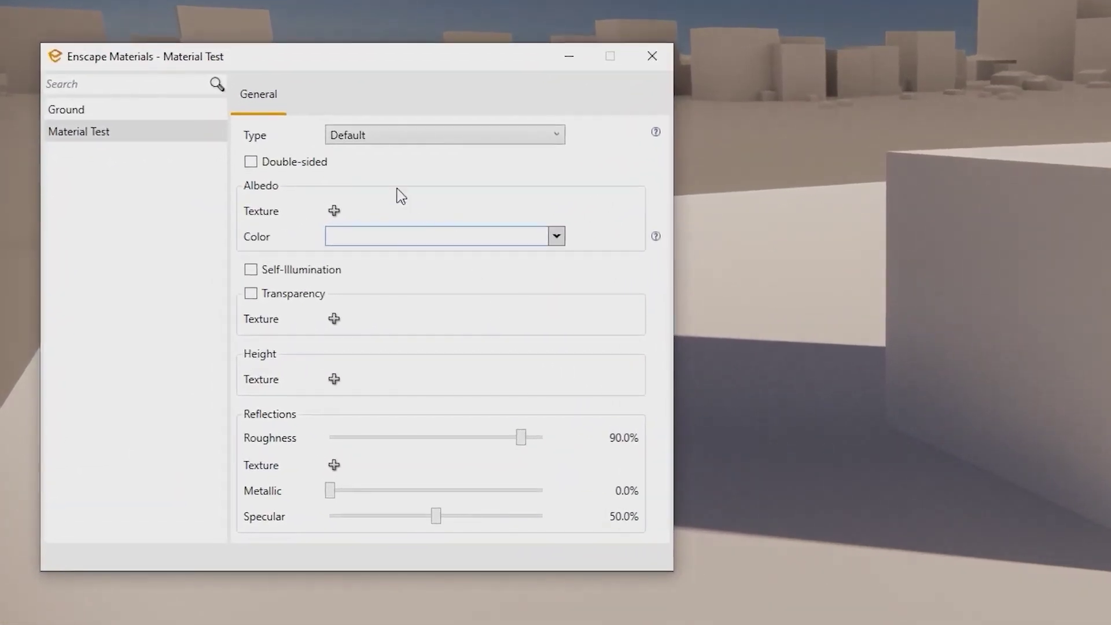
# Load PavingStones092_2K_Color.jpg as the Material Test cube's albedo texture
pyautogui.click(333, 210)
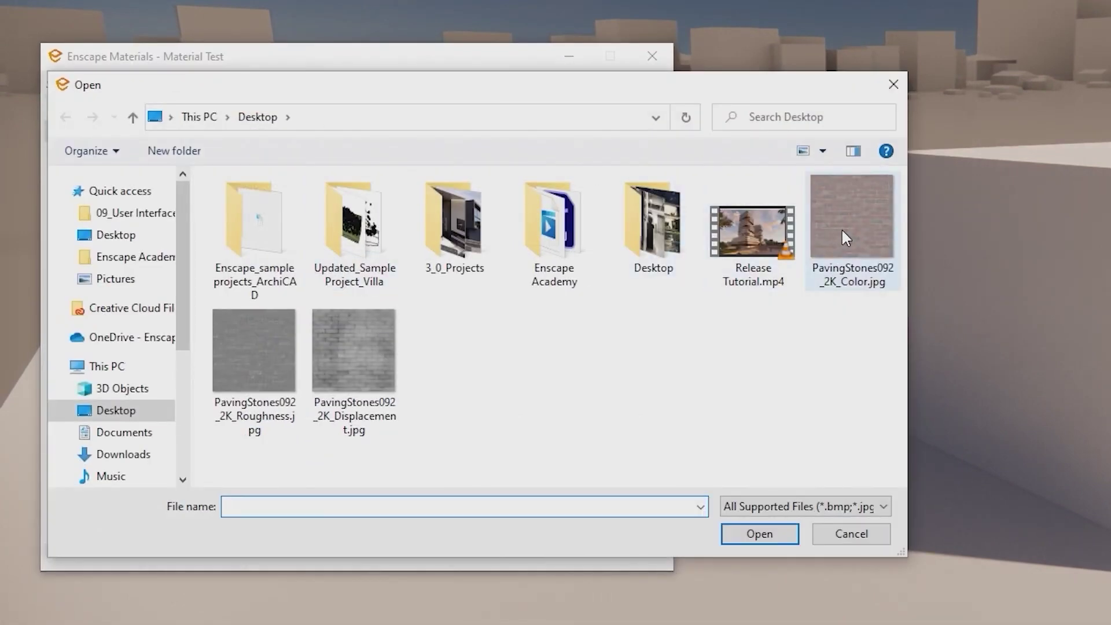
pyautogui.doubleClick(841, 227)
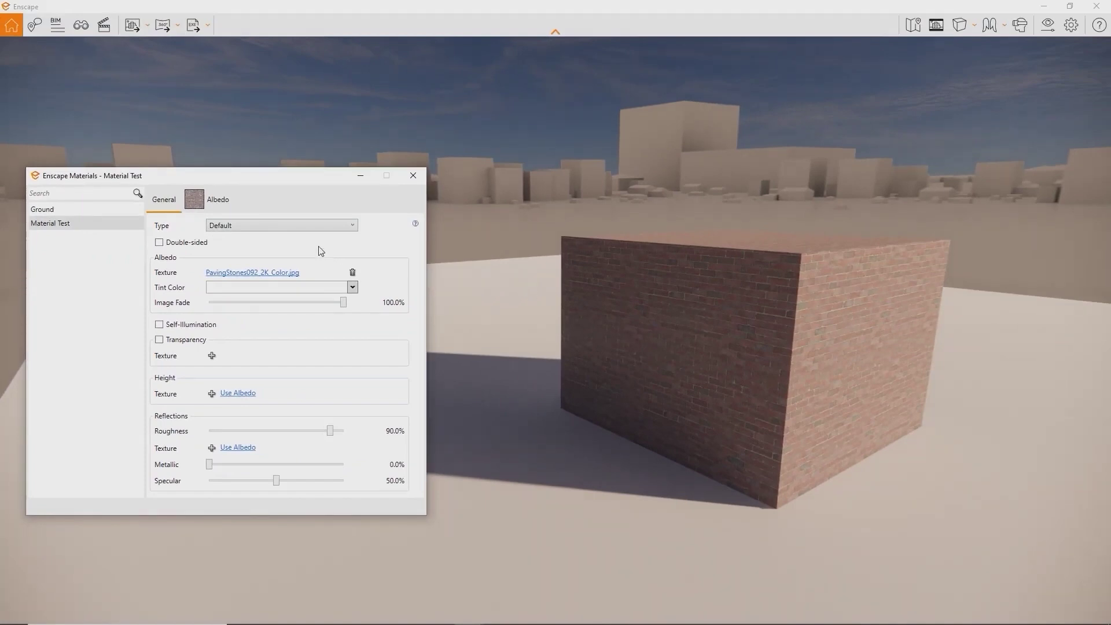
pyautogui.click(229, 204)
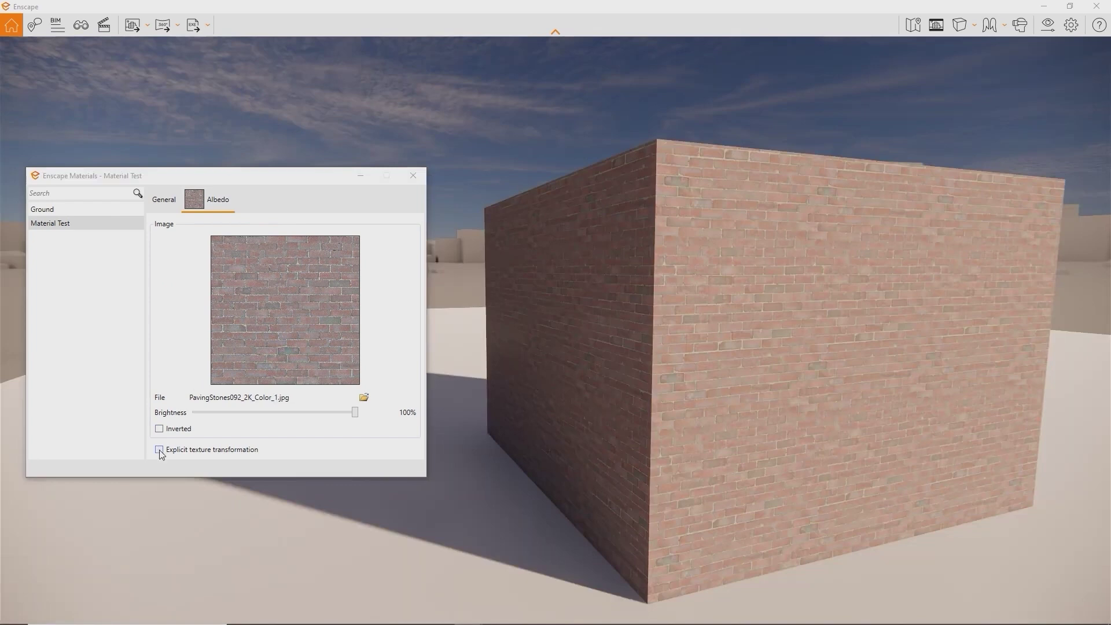
# Enable explicit texture transformation and set the brick texture to 3 by 3
pyautogui.click(159, 449)
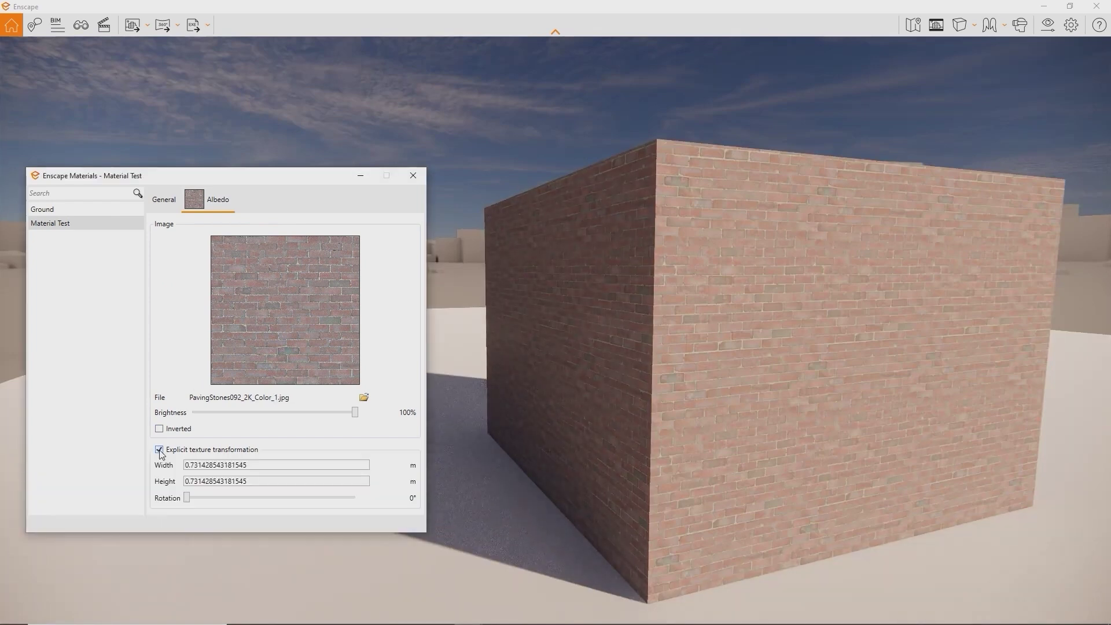
pyautogui.press('Tab')
pyautogui.write('3')
pyautogui.moveTo(279, 483); pyautogui.dragTo(181, 474)
pyautogui.write('3')
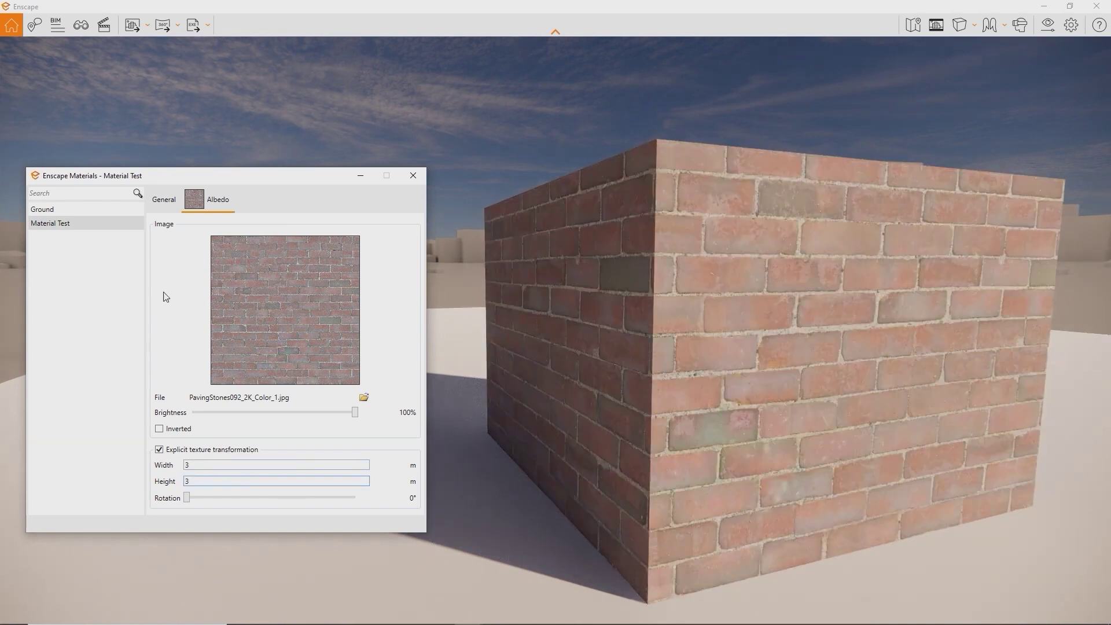
# Add PavingStones092_2K_Displacement.jpg as the height texture and begin fading out the brick image
pyautogui.click(163, 200)
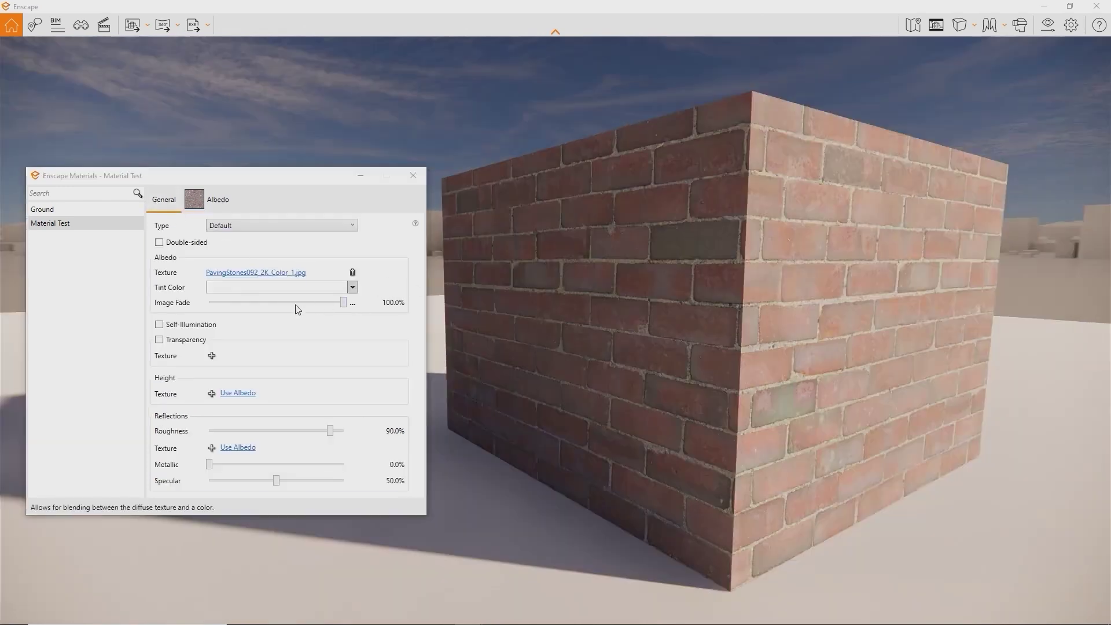
pyautogui.click(211, 393)
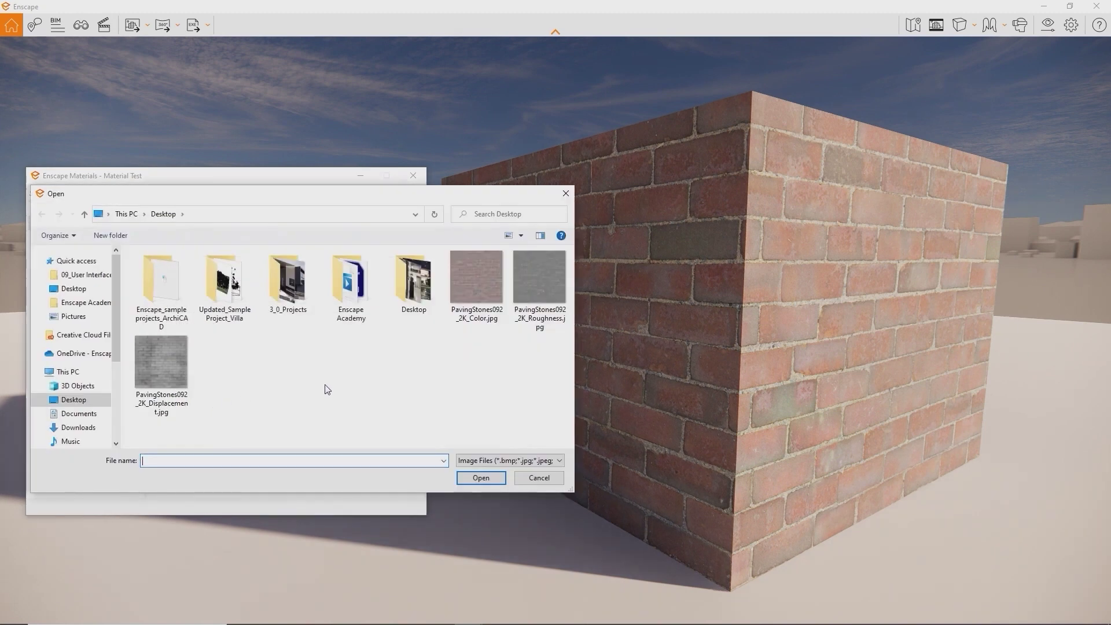
pyautogui.doubleClick(171, 369)
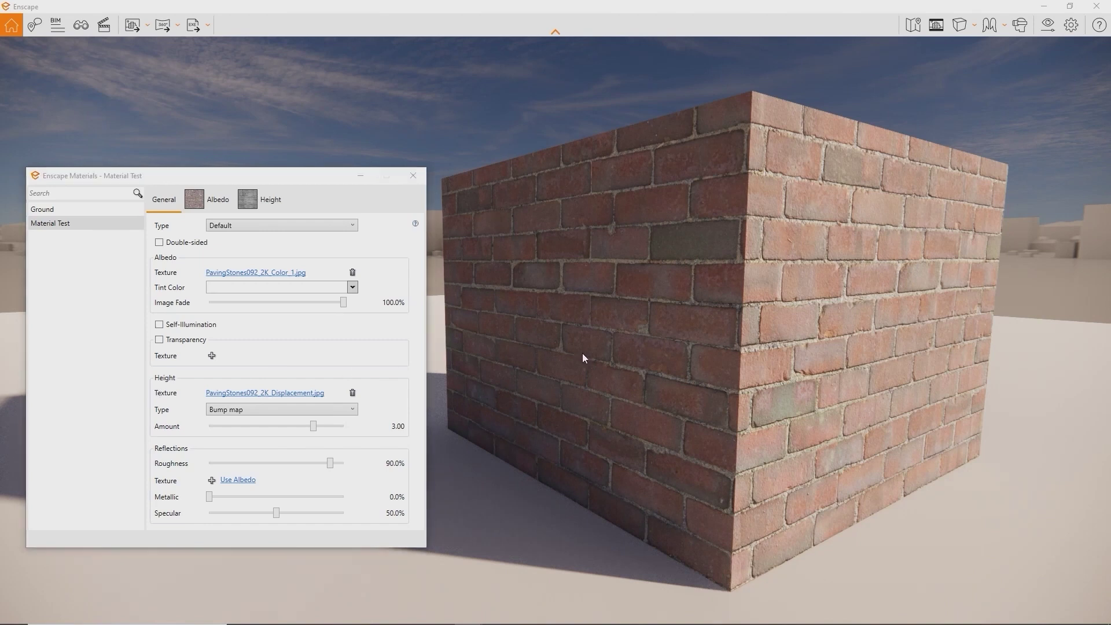
pyautogui.keyDown('shift'); pyautogui.moveTo(582, 353); pyautogui.dragTo(533, 353, button='right'); pyautogui.keyUp('shift')
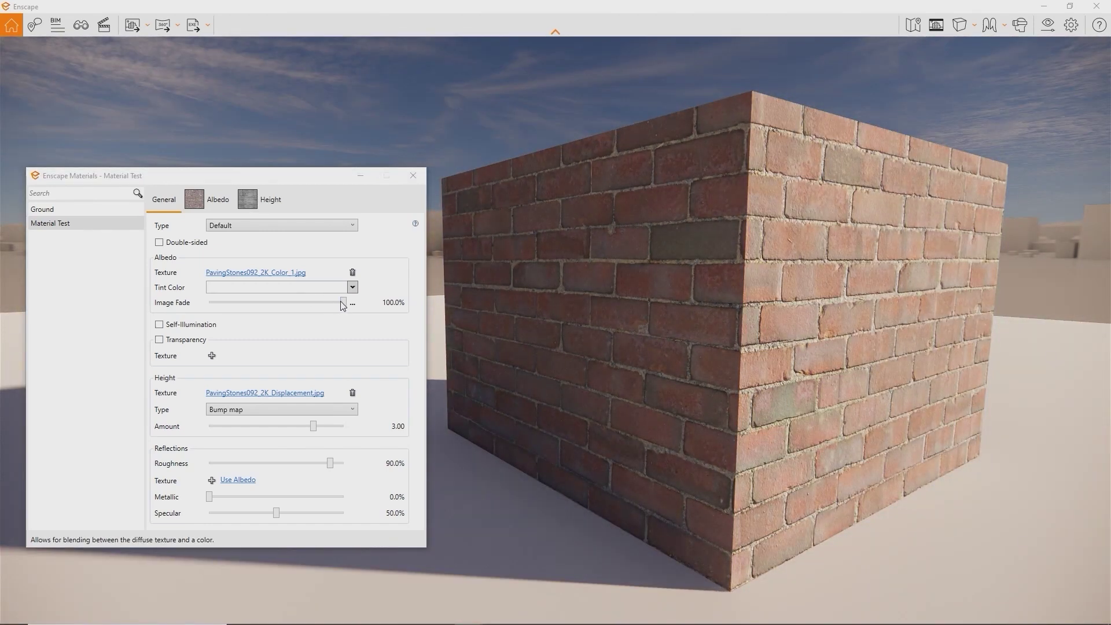
pyautogui.moveTo(345, 302); pyautogui.dragTo(122, 304)
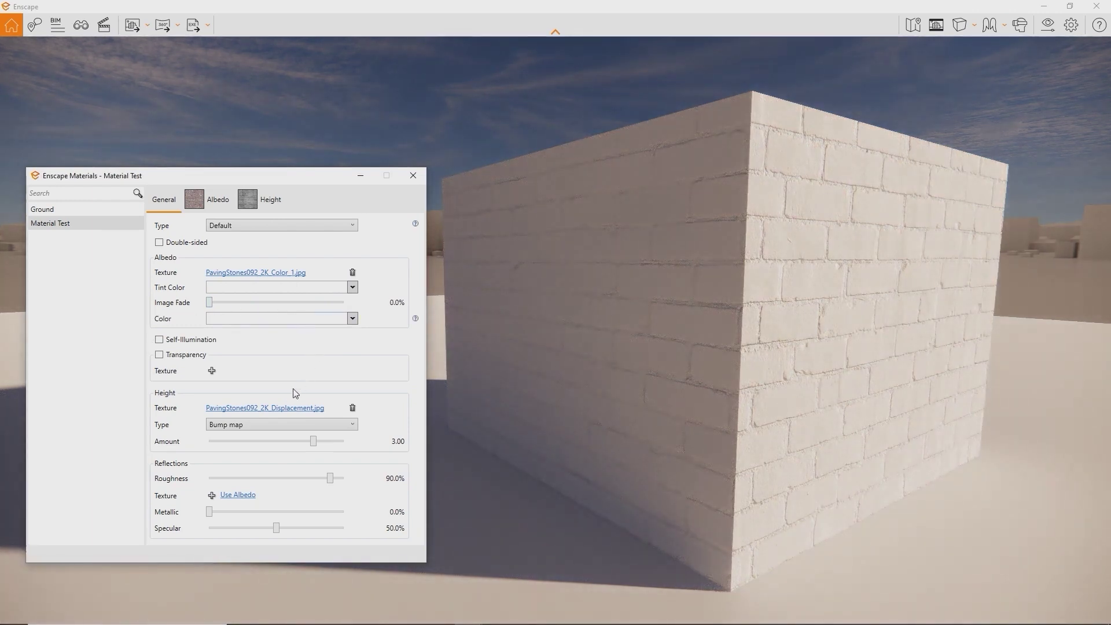
# Bring the cube's roughness down to 0% and orbit closer to inspect the glossy surface
pyautogui.moveTo(329, 477); pyautogui.dragTo(208, 479)
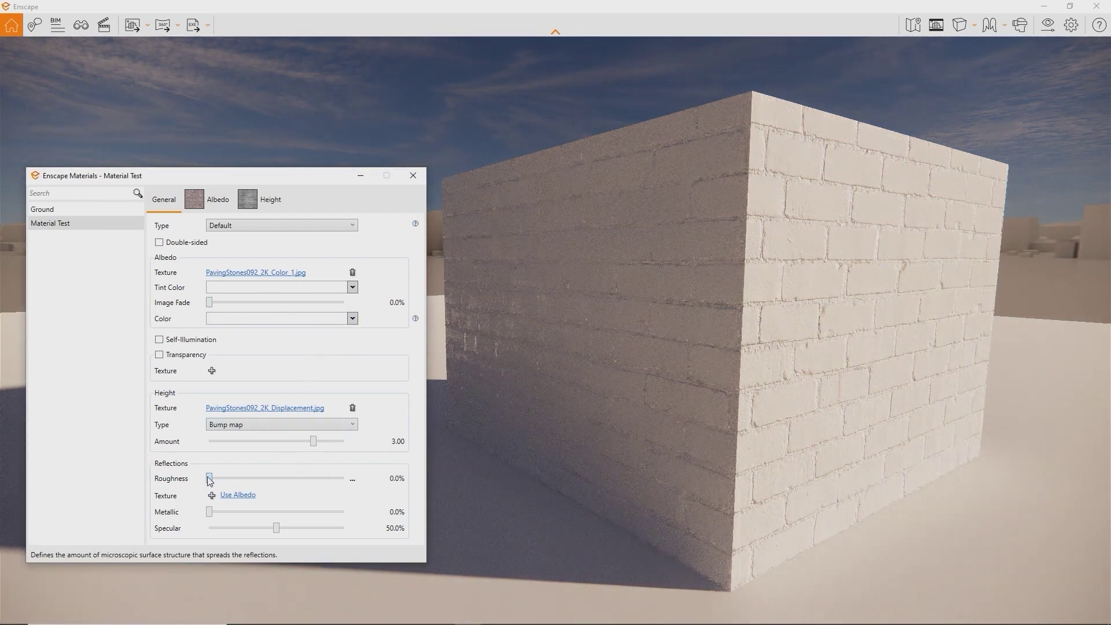
pyautogui.moveTo(632, 403); pyautogui.dragTo(579, 404)
pyautogui.press('w')
pyautogui.moveTo(578, 404); pyautogui.dragTo(767, 399, button='right')
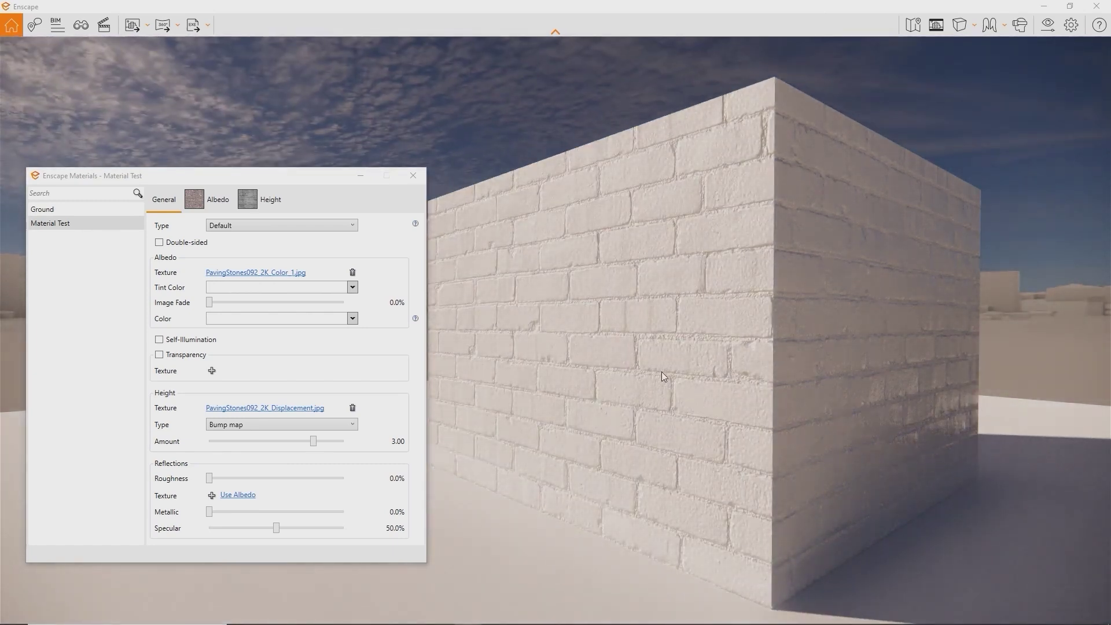
pyautogui.click(339, 425)
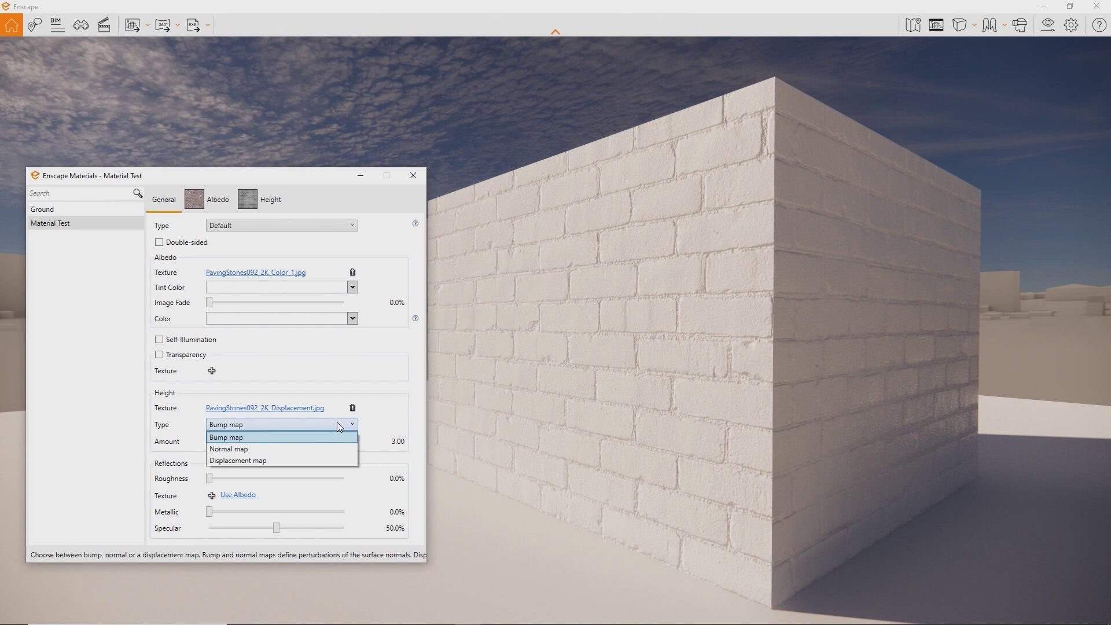
# Make the height texture a displacement map of amount 2.81 and restore the brick image fade to 100%
pyautogui.click(324, 460)
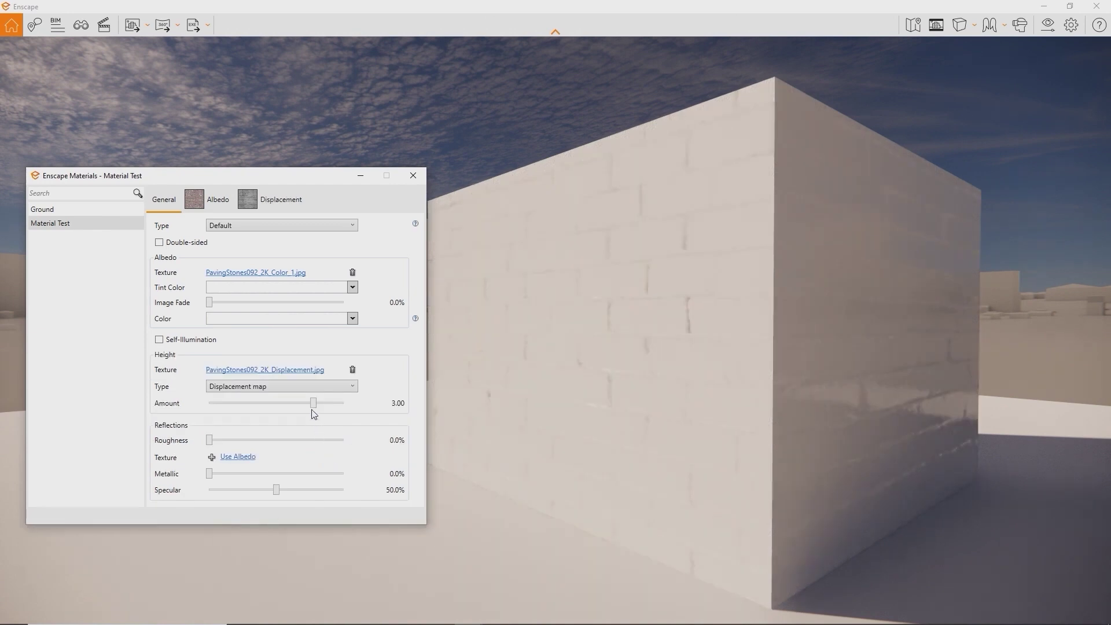
pyautogui.moveTo(311, 405); pyautogui.dragTo(294, 406)
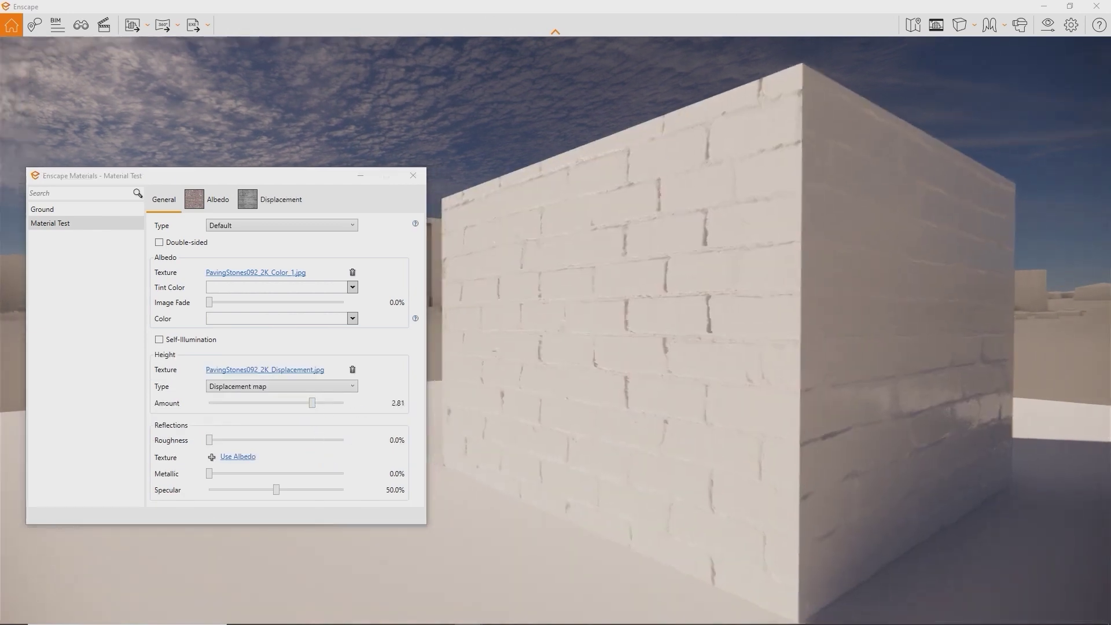
pyautogui.moveTo(763, 330)
pyautogui.mouseDown(button='right')
pyautogui.moveTo(810, 330)
pyautogui.moveTo(625, 330)
pyautogui.mouseUp(button='right')
pyautogui.moveTo(210, 302); pyautogui.dragTo(392, 305)
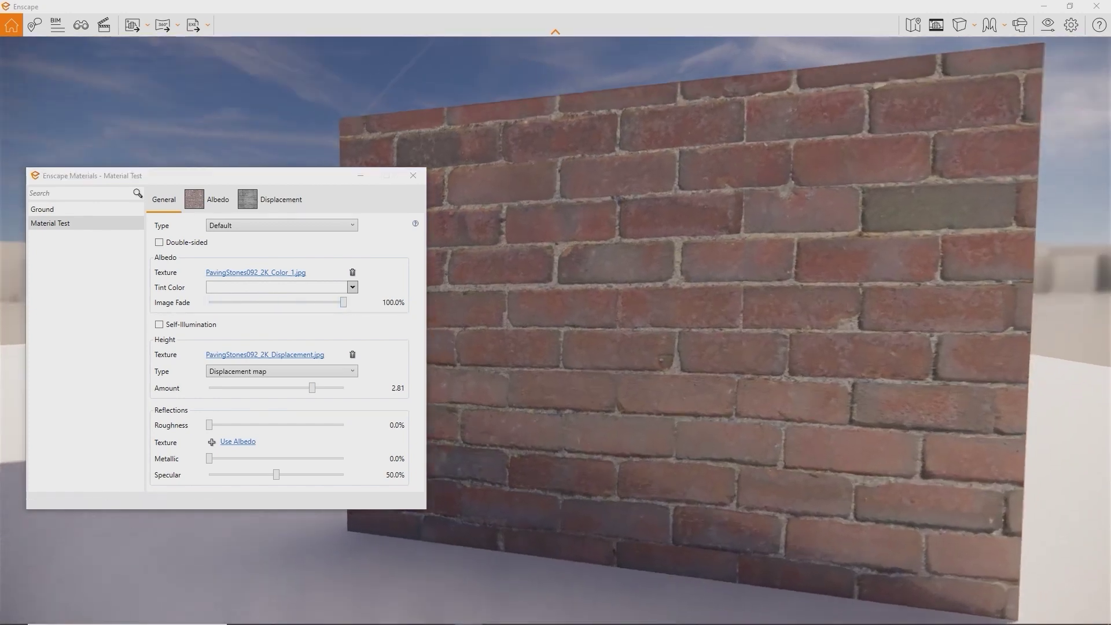
pyautogui.moveTo(810, 324); pyautogui.dragTo(590, 330, button='right')
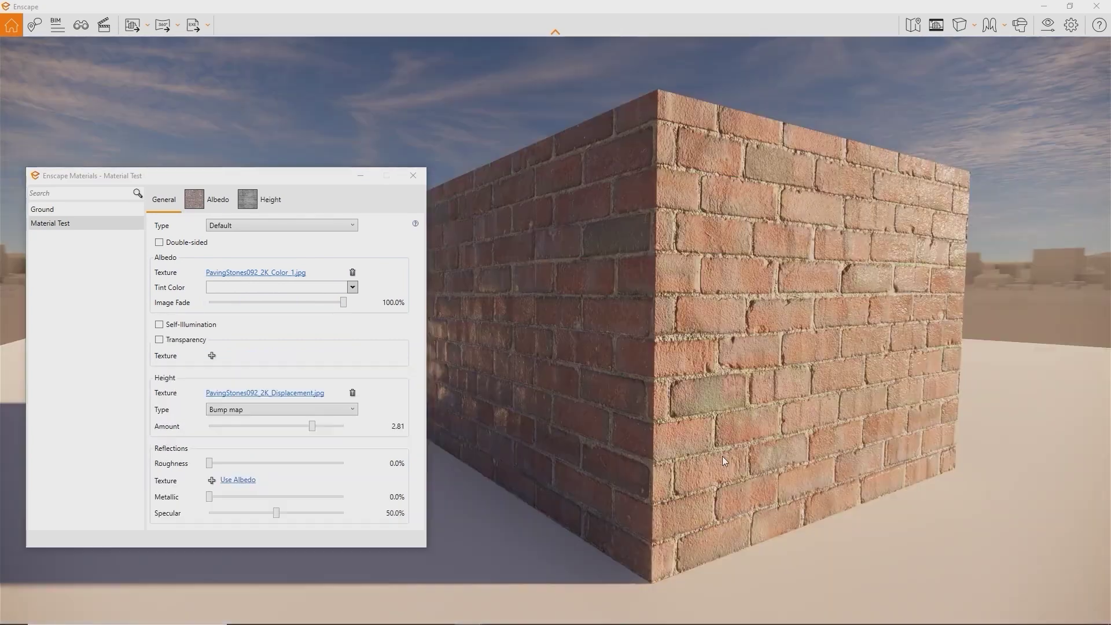
pyautogui.moveTo(731, 449); pyautogui.dragTo(820, 441, button='middle')
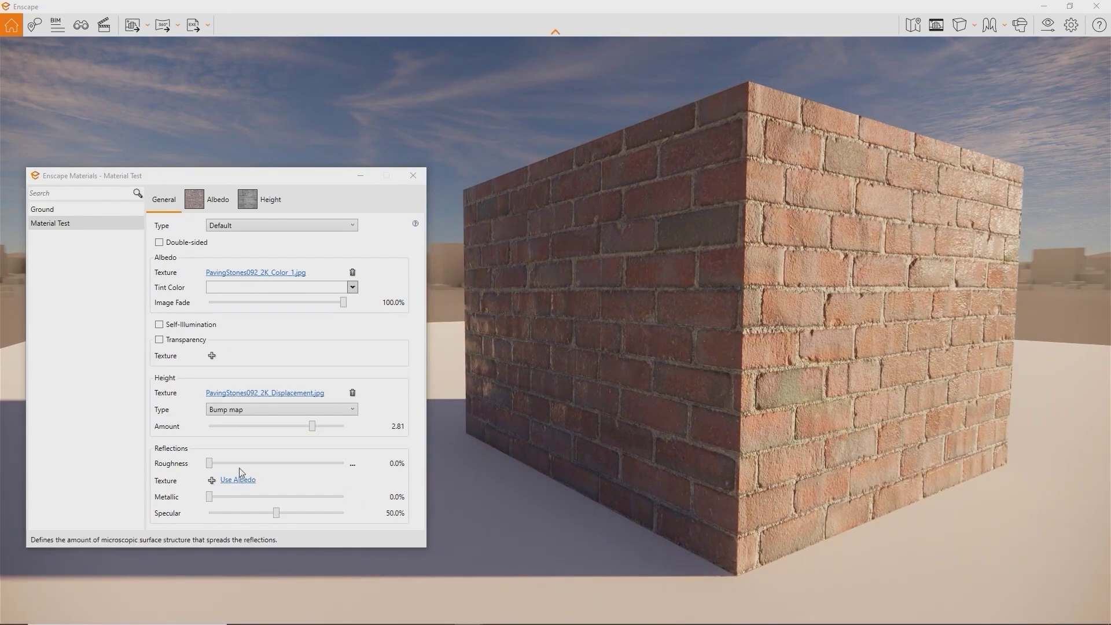
pyautogui.click(212, 479)
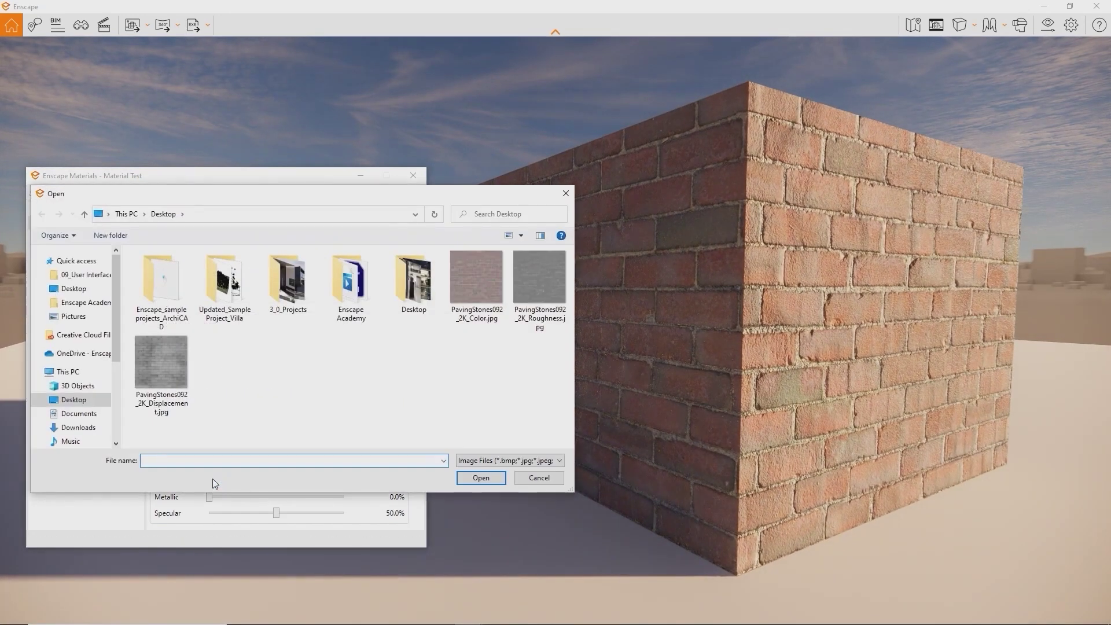
# Use PavingStones092_2K_Roughness.jpg as the reflection texture and blend green under the bricks at 95.7% fade
pyautogui.doubleClick(535, 274)
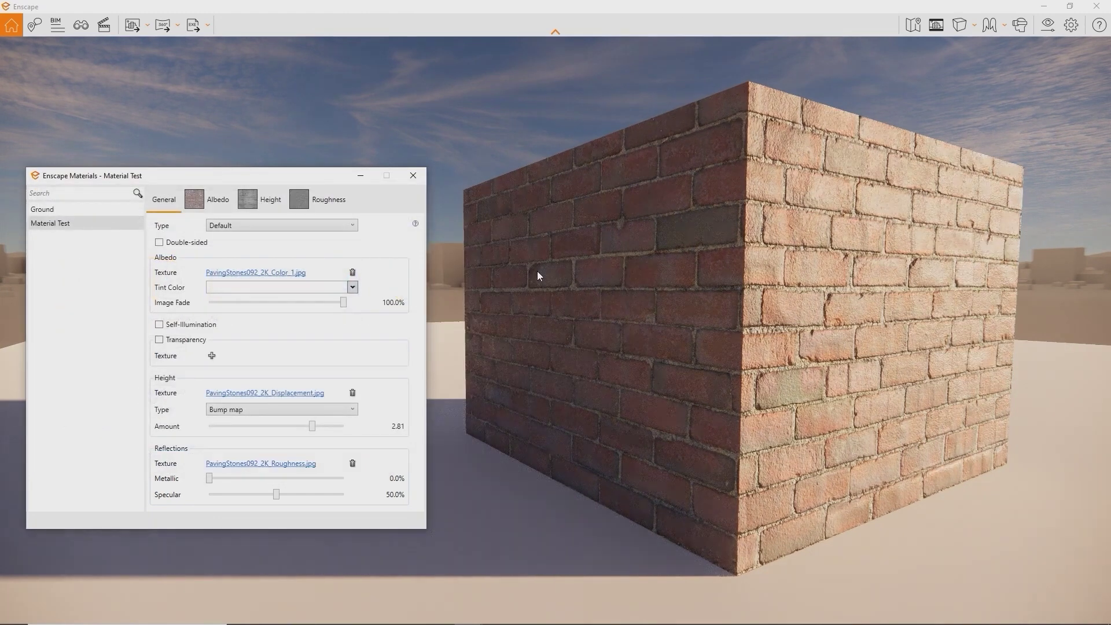
pyautogui.moveTo(850, 333); pyautogui.dragTo(627, 331, button='right')
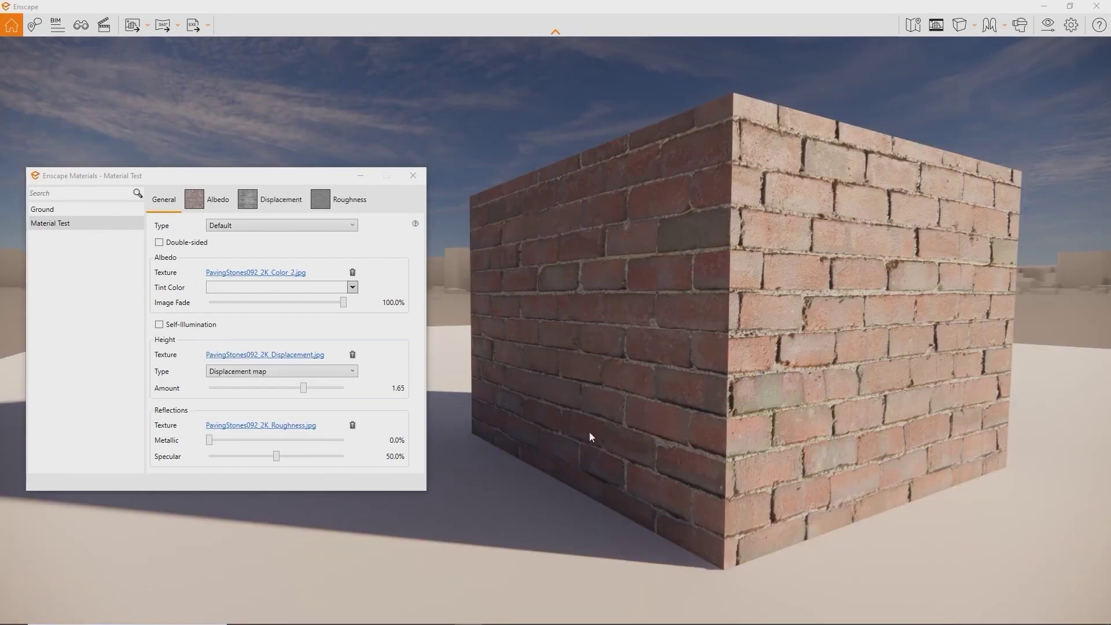
pyautogui.moveTo(343, 305); pyautogui.dragTo(292, 302)
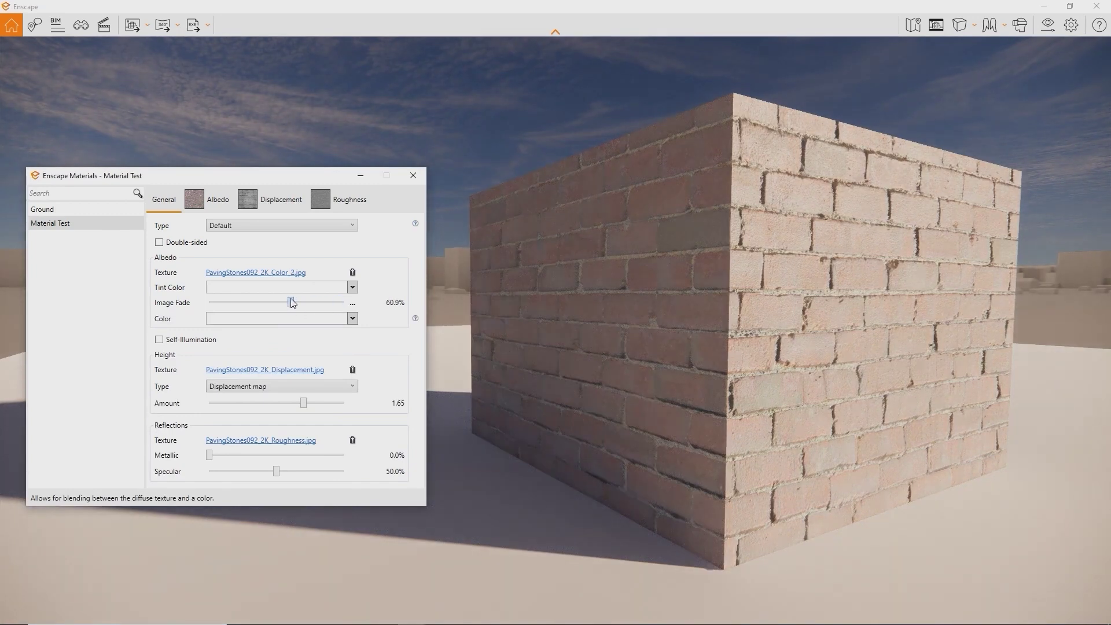
pyautogui.click(313, 320)
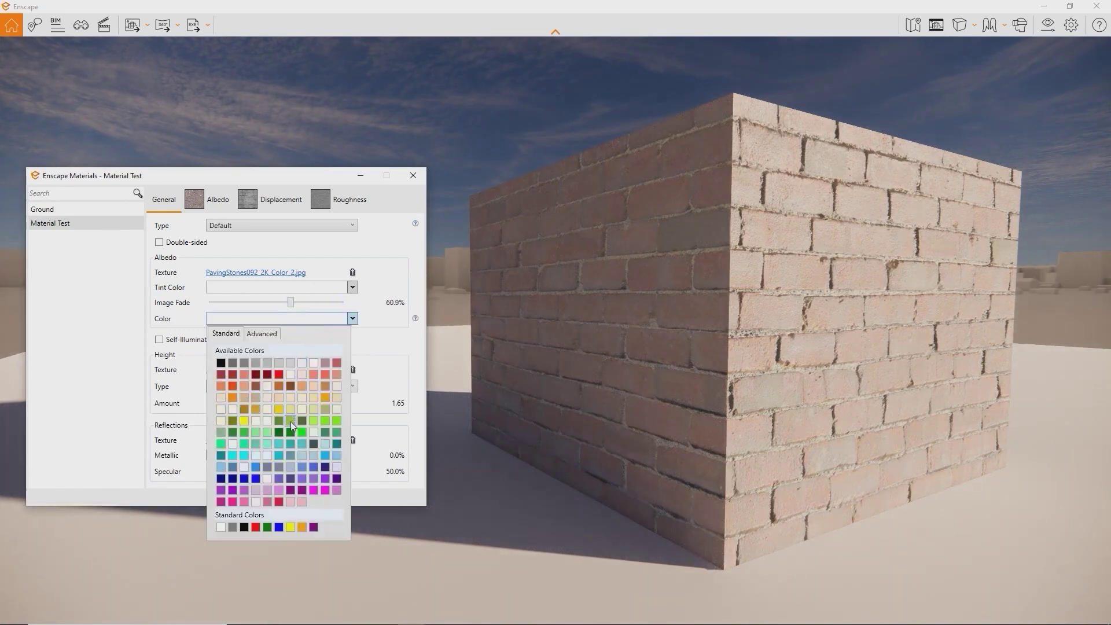
pyautogui.click(290, 421)
pyautogui.moveTo(290, 303); pyautogui.dragTo(256, 300)
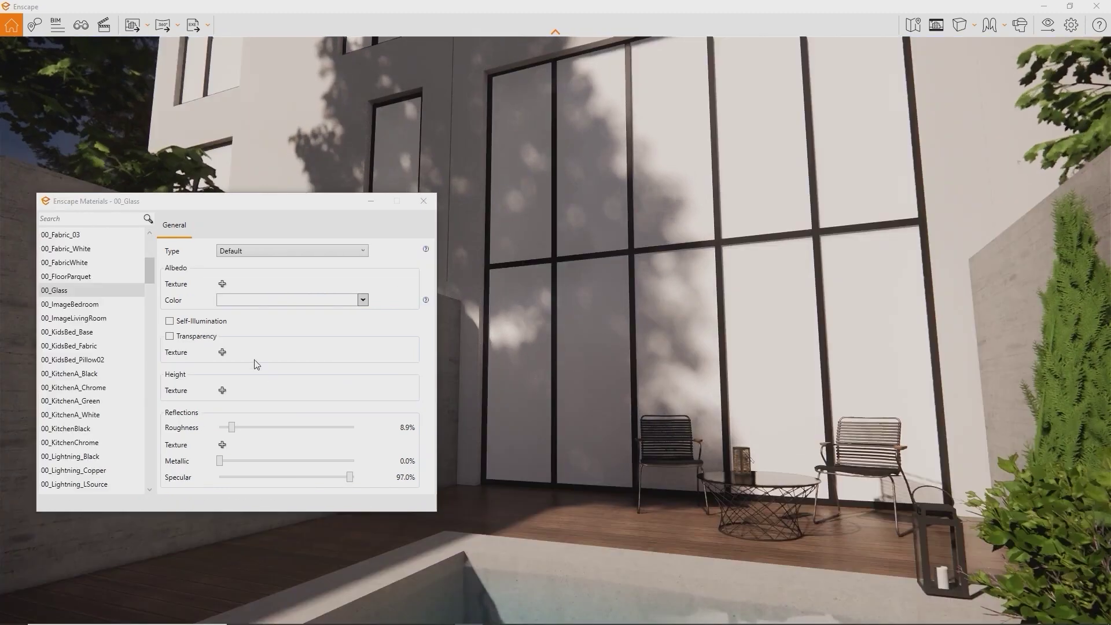
# Make 00_Glass transparent at about 16% opacity with 0% roughness
pyautogui.click(172, 337)
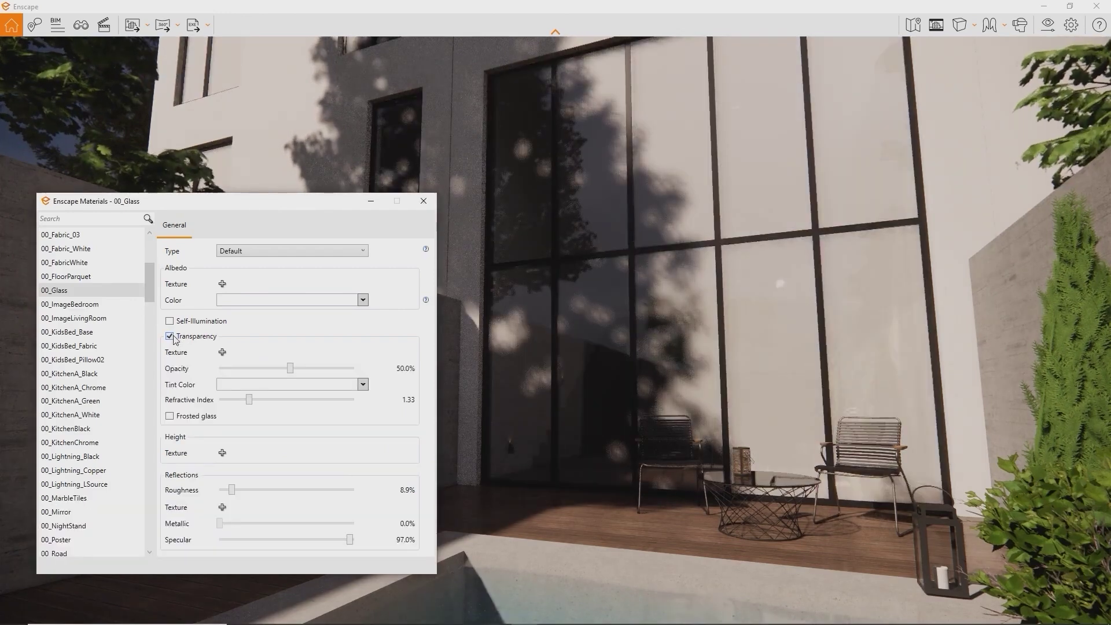
pyautogui.moveTo(292, 372); pyautogui.dragTo(217, 368)
pyautogui.moveTo(241, 492); pyautogui.dragTo(212, 486)
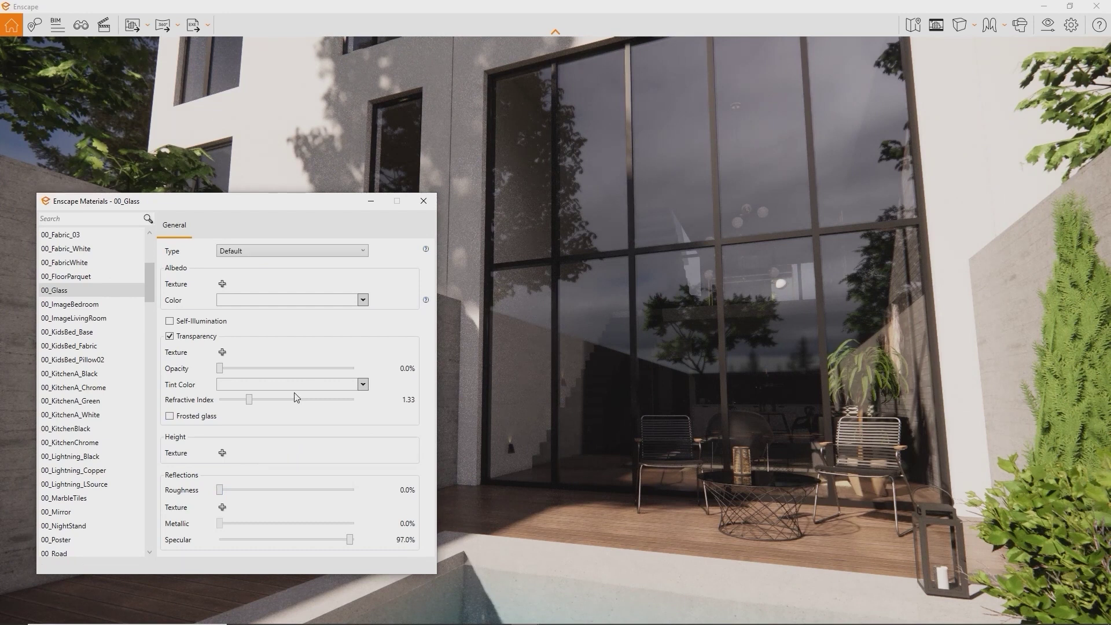
# Set the glass Albedo colour to black, raising opacity slightly
pyautogui.click(363, 300)
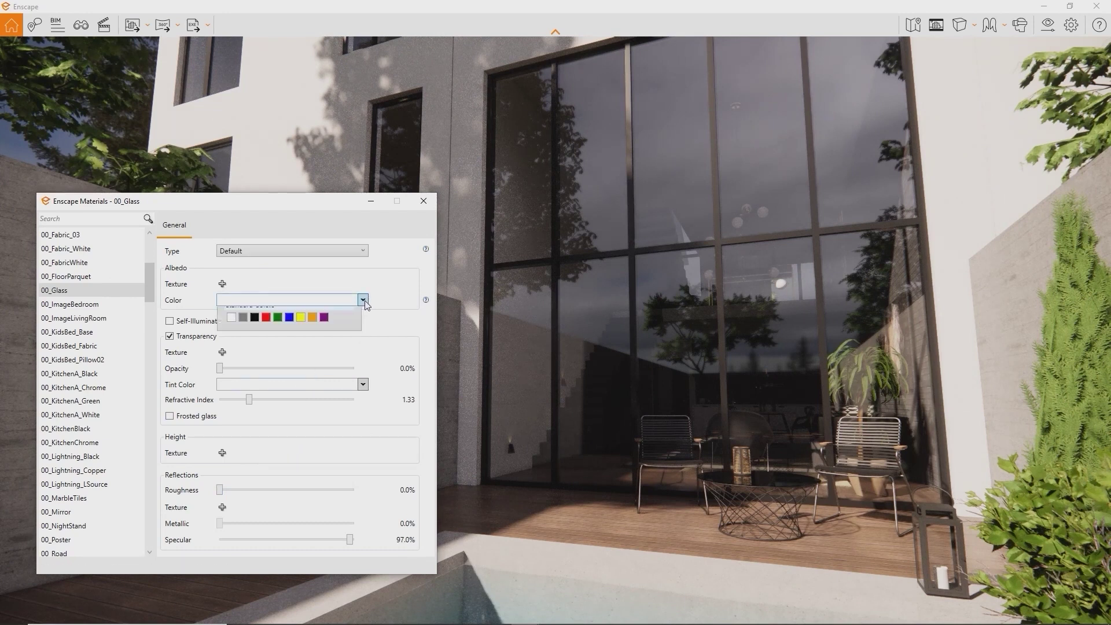
pyautogui.click(252, 344)
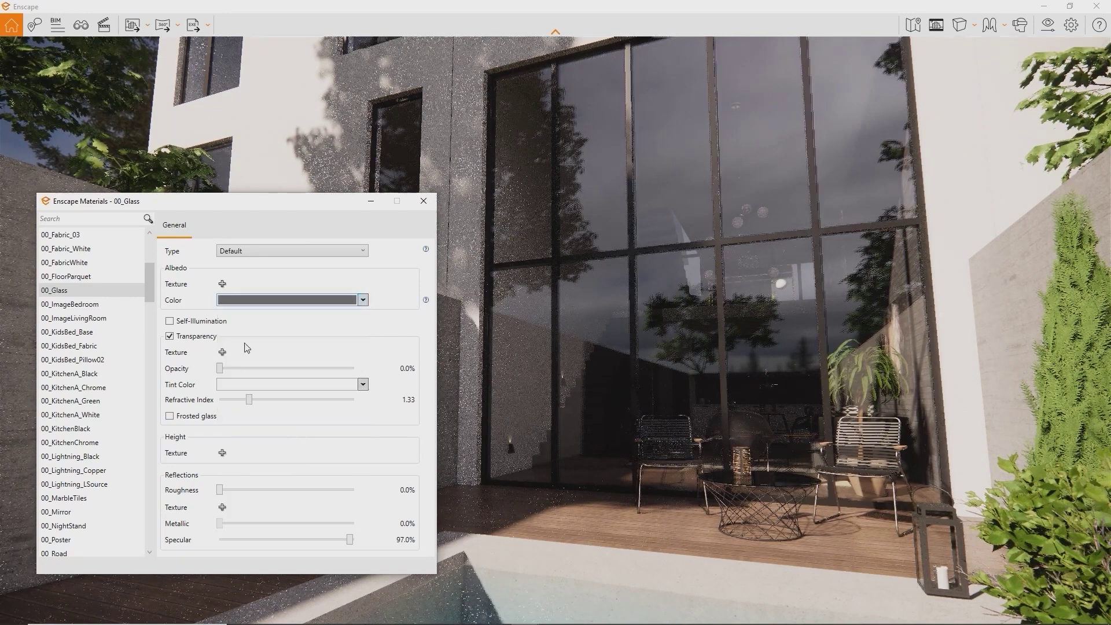
pyautogui.moveTo(224, 372); pyautogui.dragTo(248, 374)
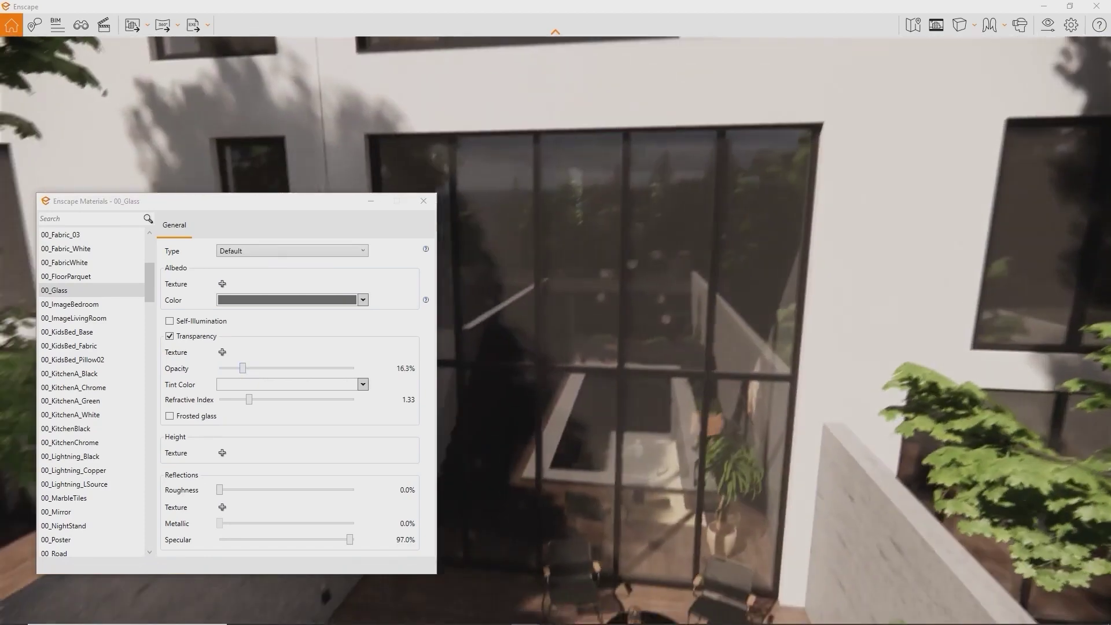
pyautogui.moveTo(716, 347); pyautogui.dragTo(717, 305, button='right')
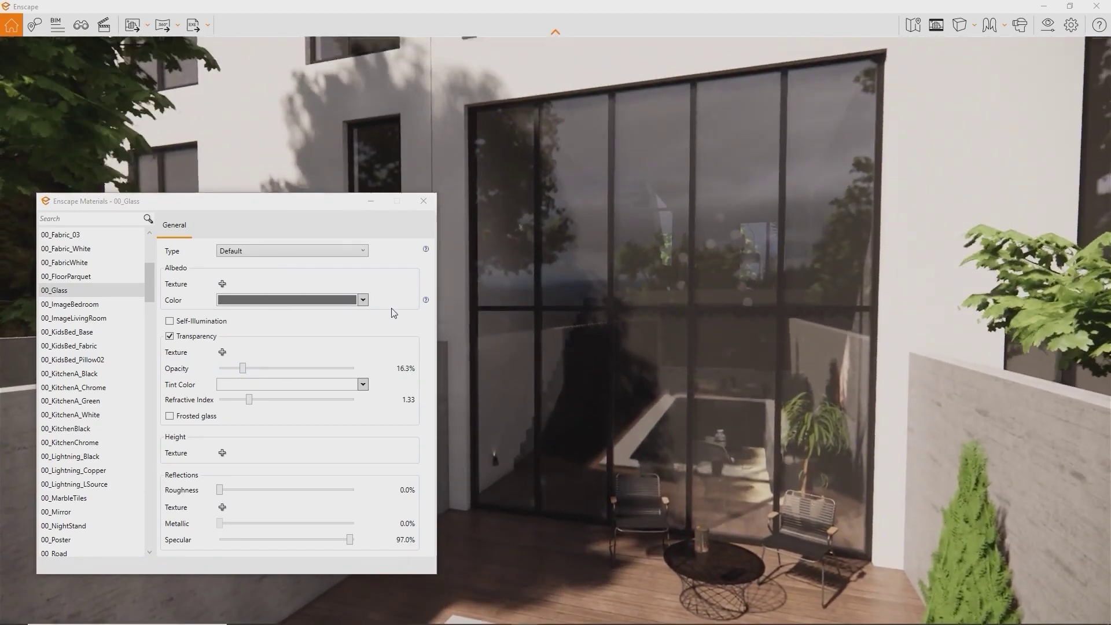
pyautogui.click(362, 299)
pyautogui.click(243, 352)
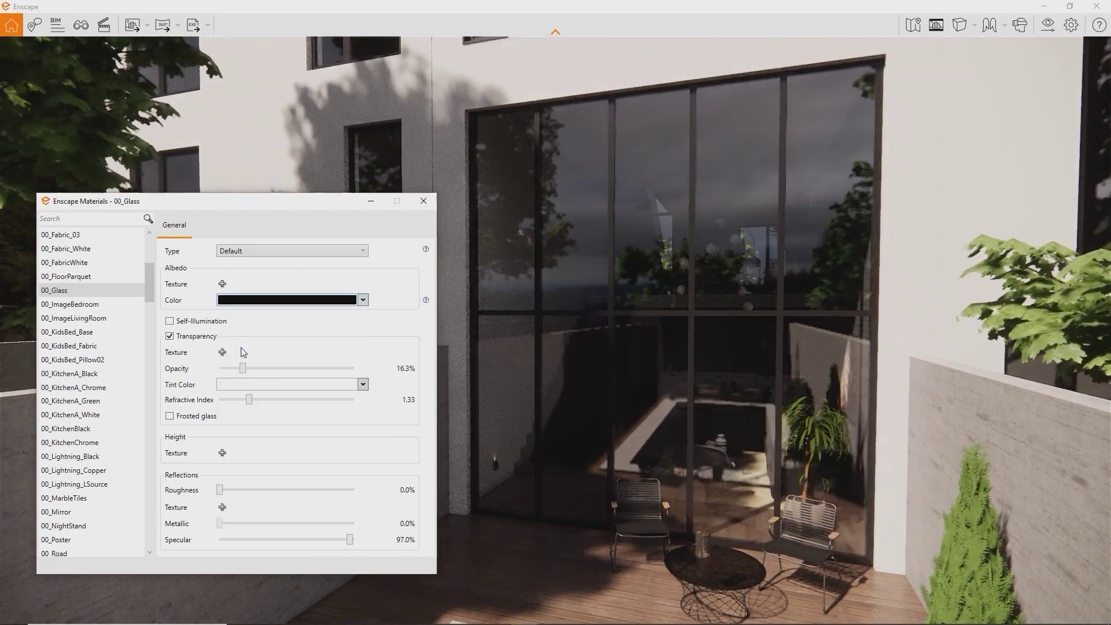
pyautogui.moveTo(666, 330); pyautogui.dragTo(734, 323, button='right')
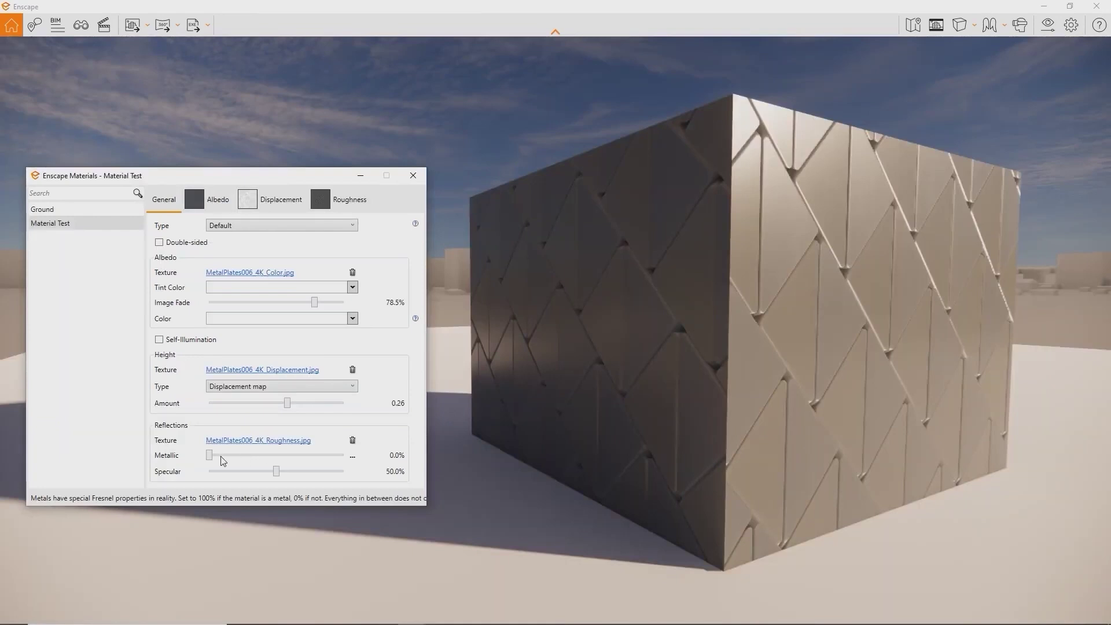
# Make the cube slightly metallic and self-illuminated with a green emission colour at 5000 cd/m²
pyautogui.moveTo(211, 456); pyautogui.dragTo(347, 455)
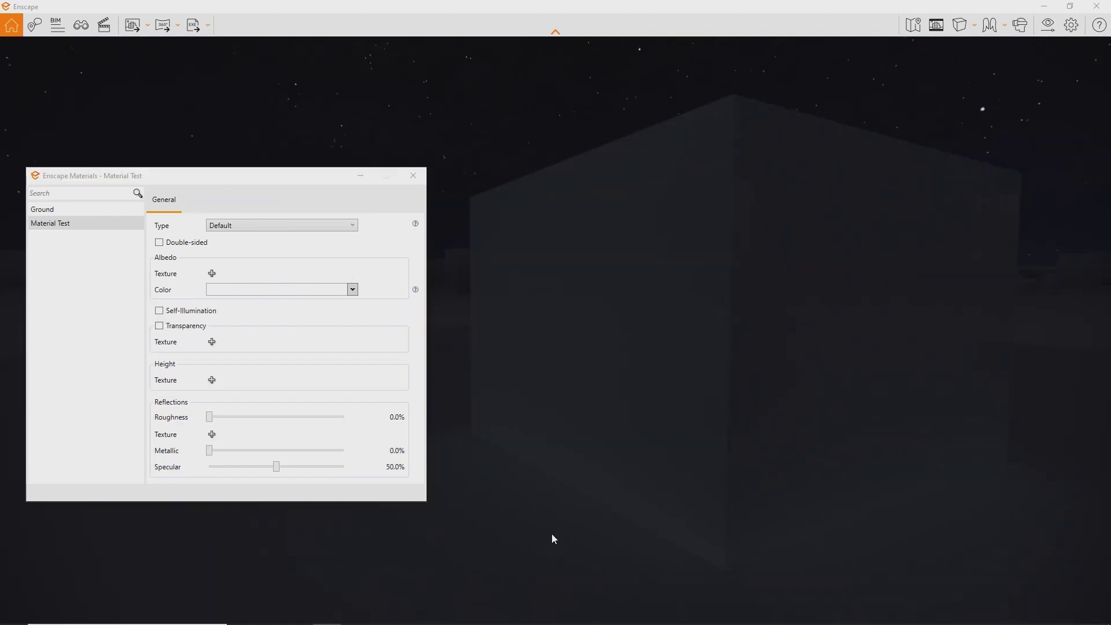
pyautogui.click(159, 310)
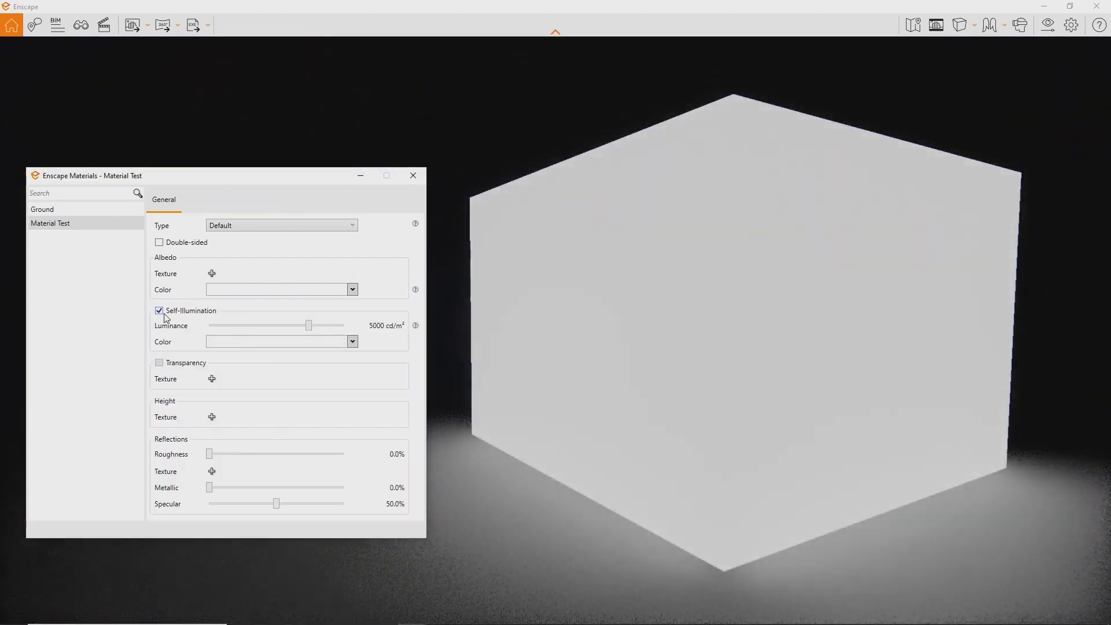
pyautogui.click(306, 347)
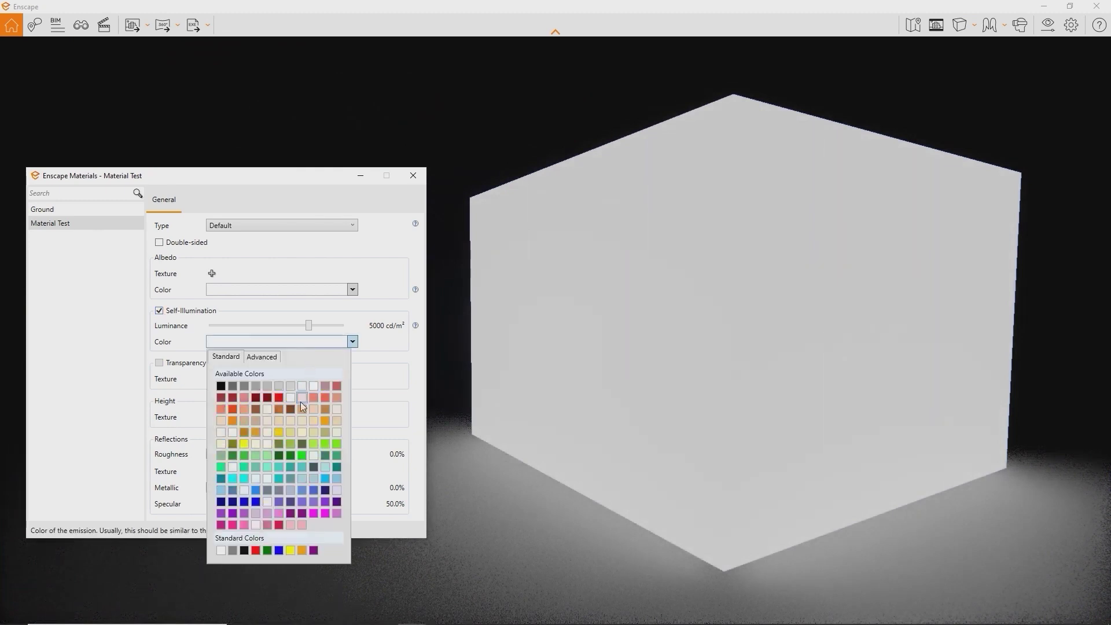
pyautogui.click(291, 449)
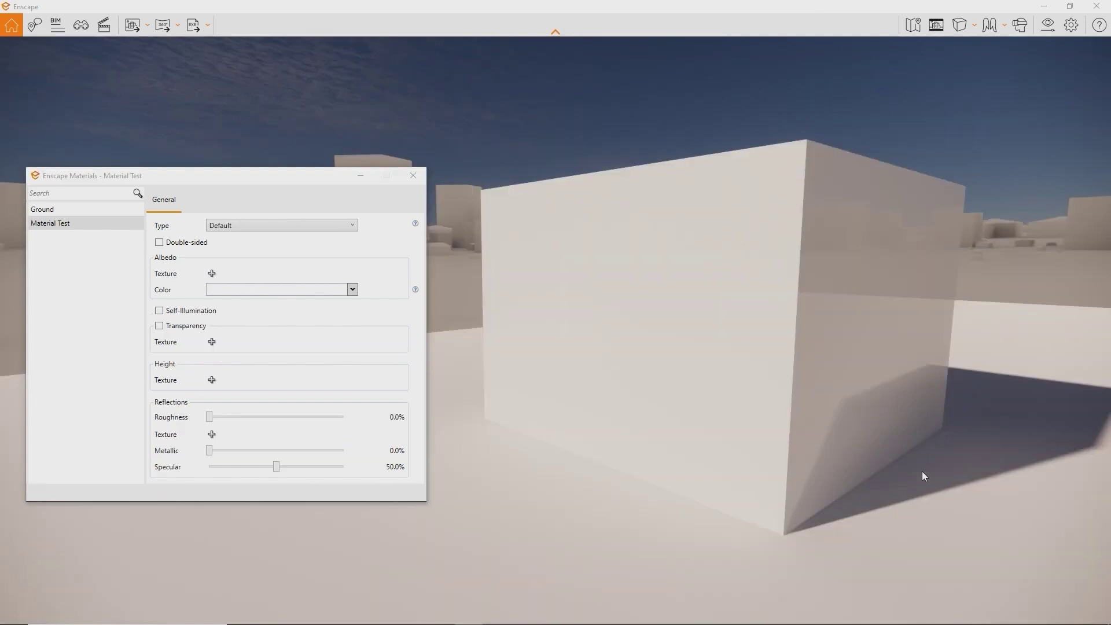
# Use Release Tutorial.mp4 as the cube's albedo texture
pyautogui.click(212, 273)
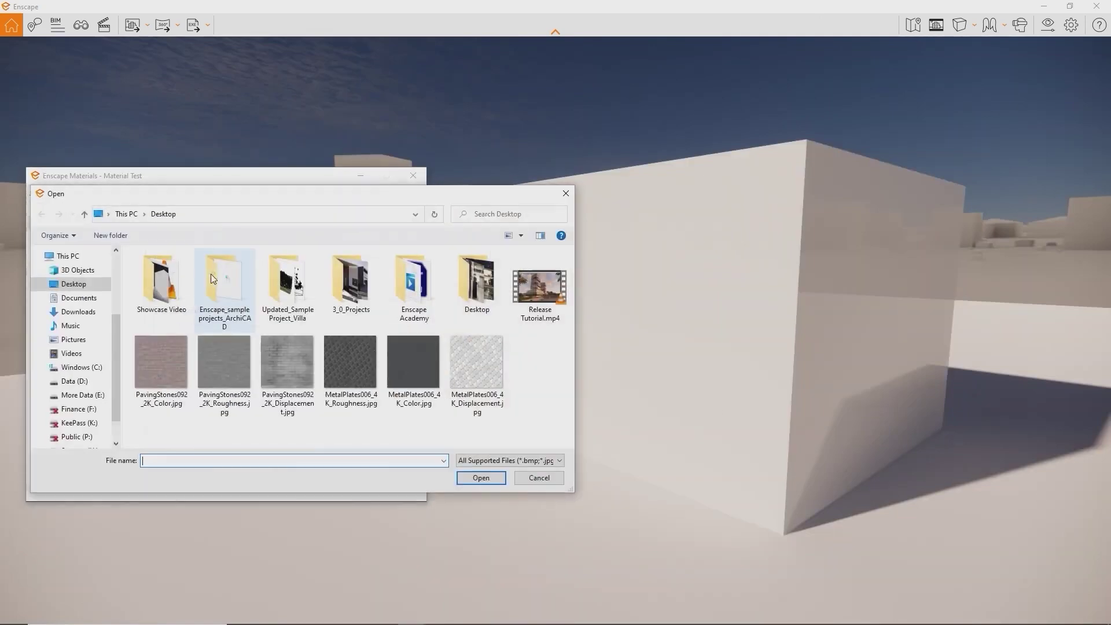
pyautogui.doubleClick(519, 294)
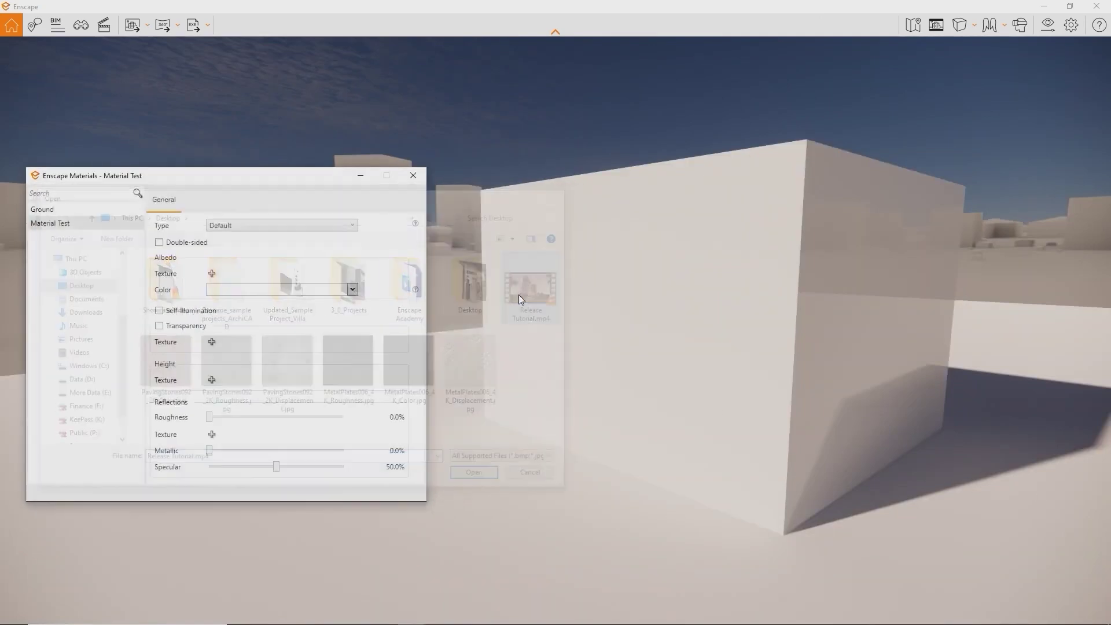
pyautogui.moveTo(519, 293)
pyautogui.mouseDown()
pyautogui.moveTo(489, 293)
pyautogui.moveTo(519, 305)
pyautogui.mouseUp()
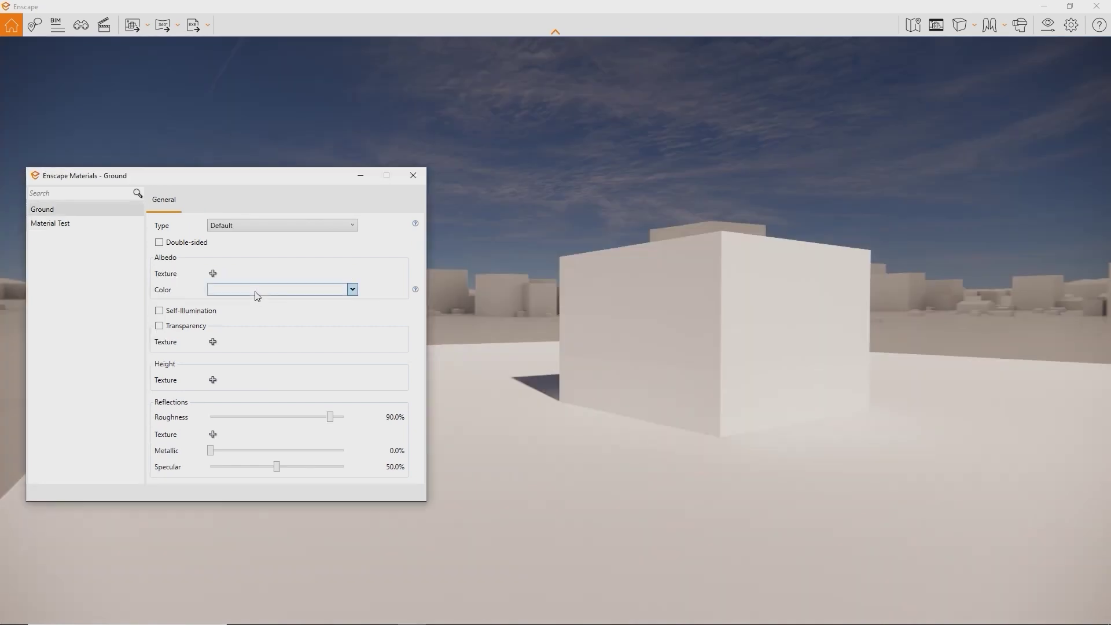
# Colour the Ground material green and set its type to Grass, then Water
pyautogui.click(255, 292)
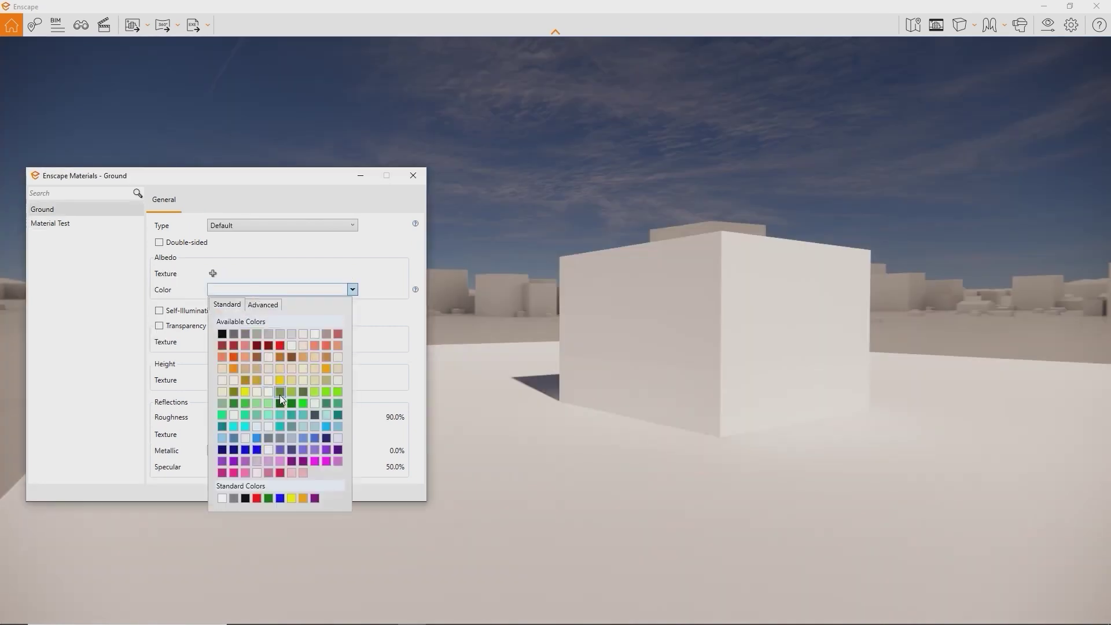
pyautogui.click(280, 394)
pyautogui.click(267, 225)
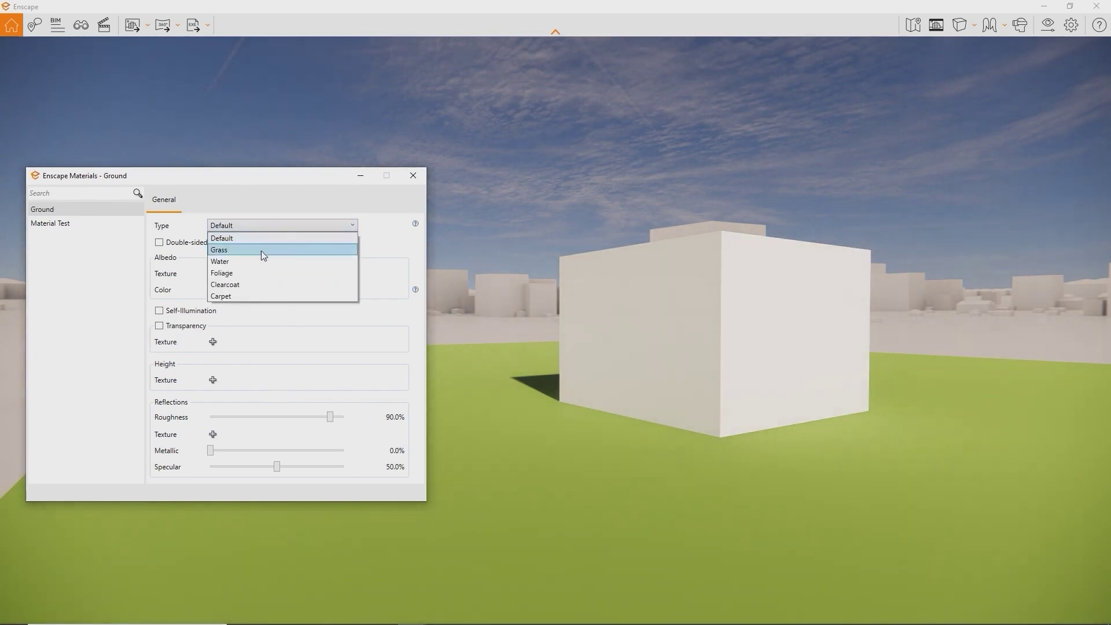
pyautogui.click(263, 255)
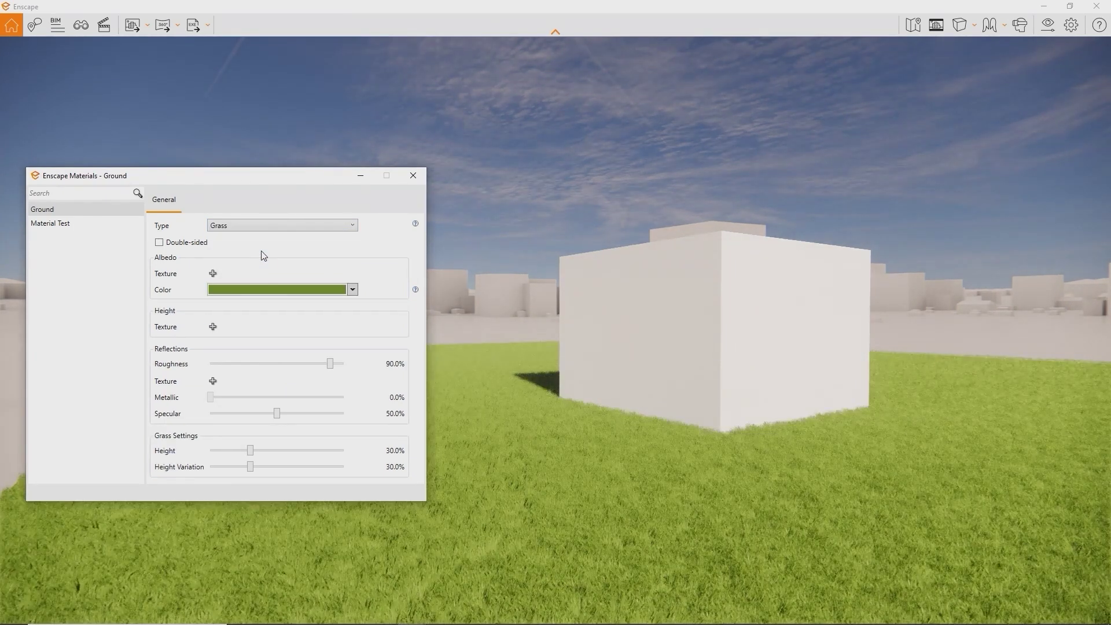
pyautogui.click(276, 228)
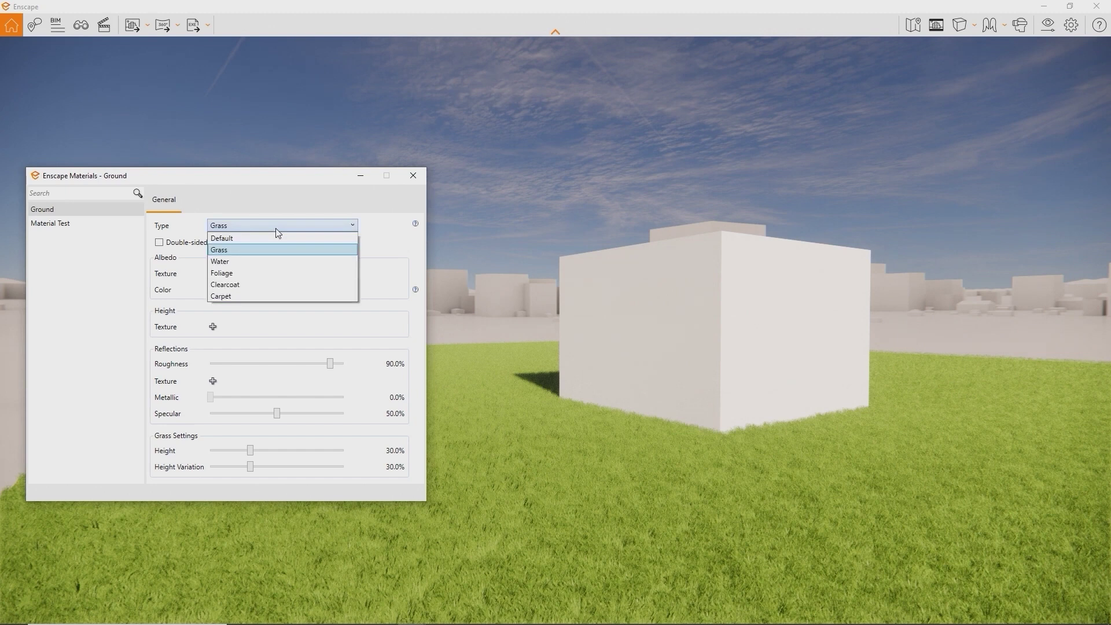
pyautogui.click(266, 260)
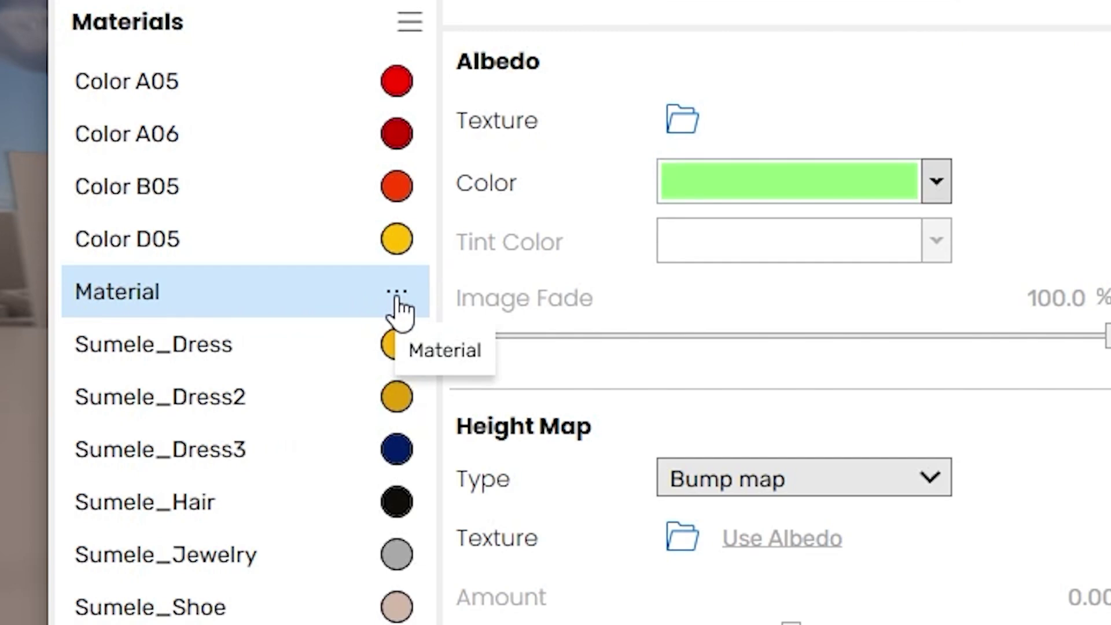
# Open the Enscape material library and preview Brick 01, Marble 06, Marble 02 and Stone 01 on the cube
pyautogui.click(398, 295)
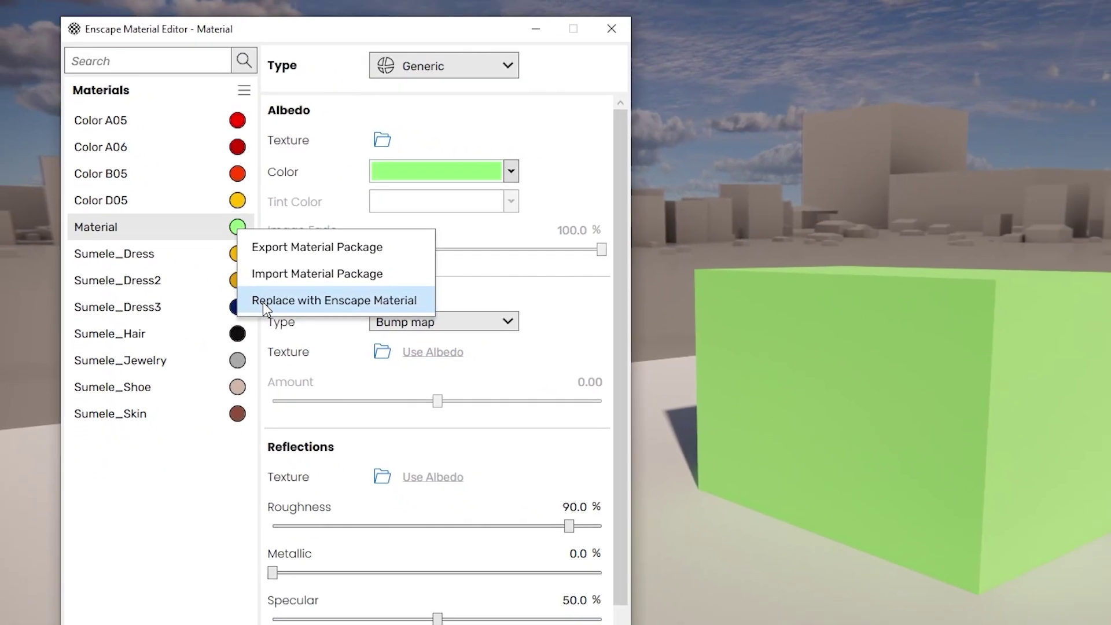
pyautogui.click(391, 397)
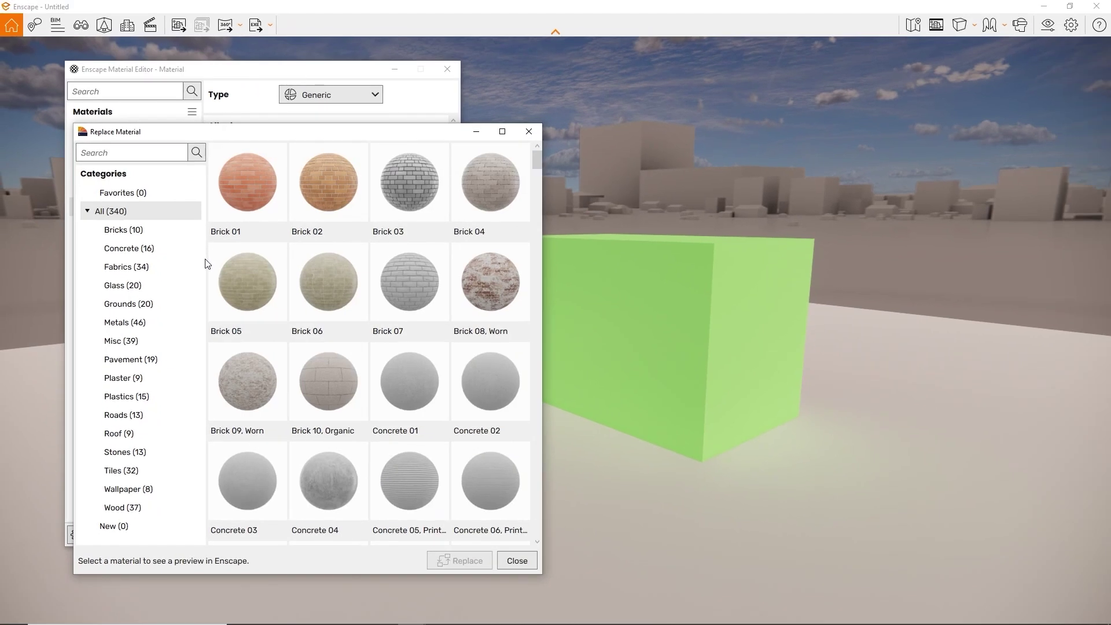
pyautogui.click(244, 217)
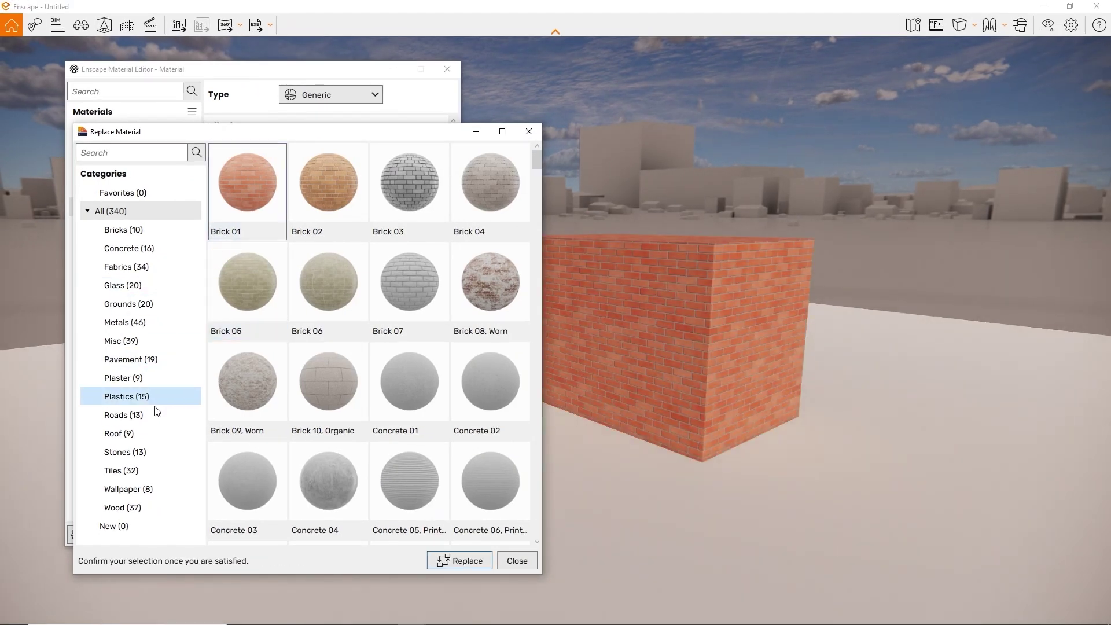
pyautogui.click(148, 449)
pyautogui.click(240, 380)
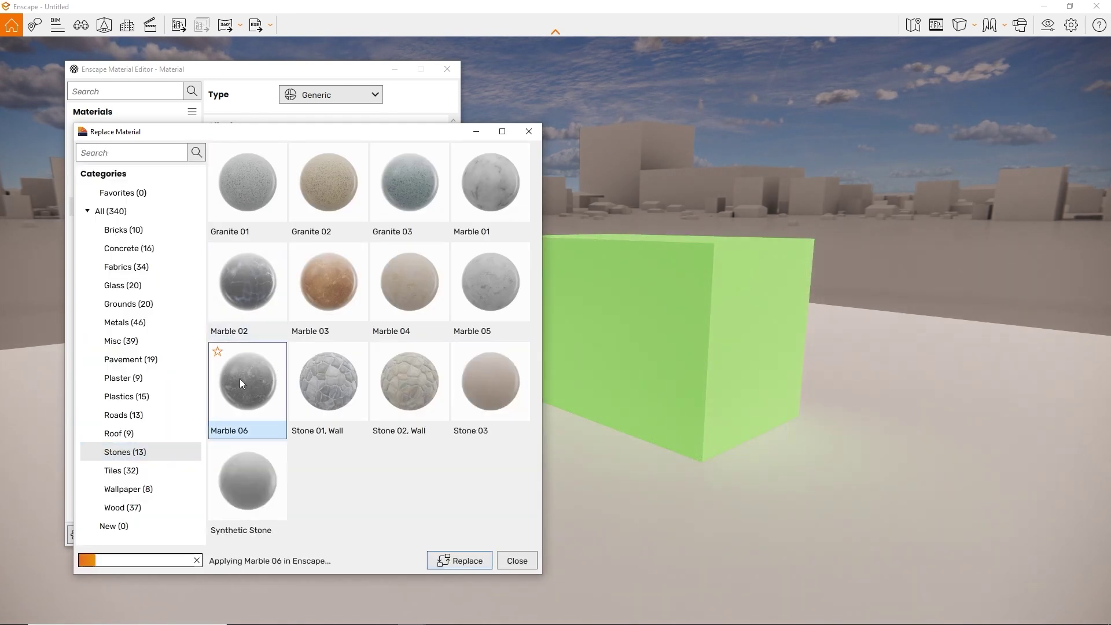
pyautogui.click(268, 319)
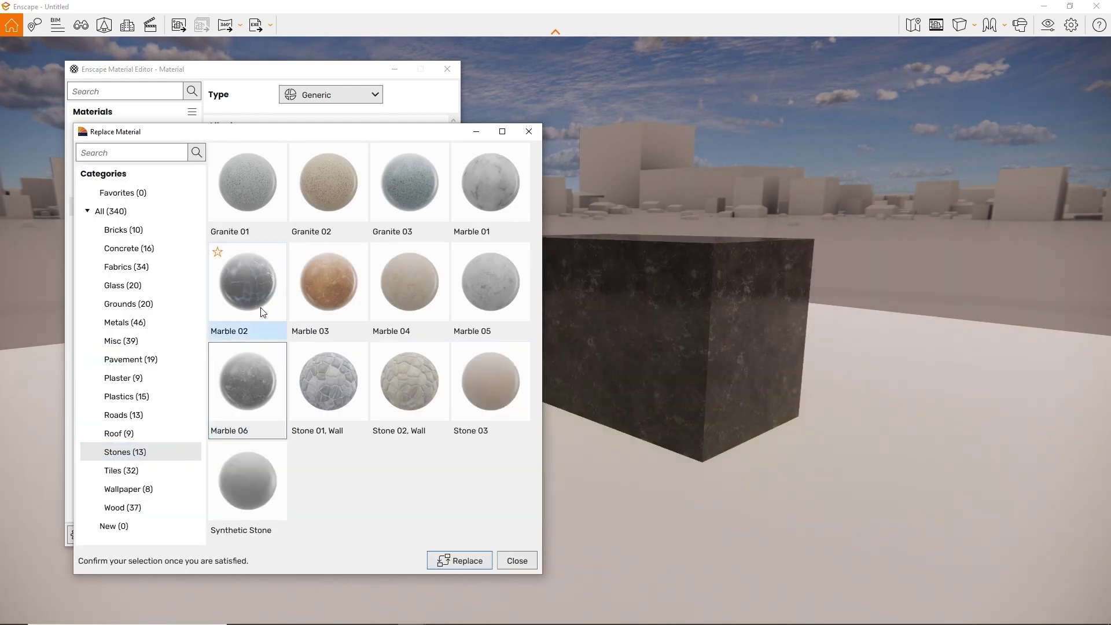
pyautogui.click(340, 397)
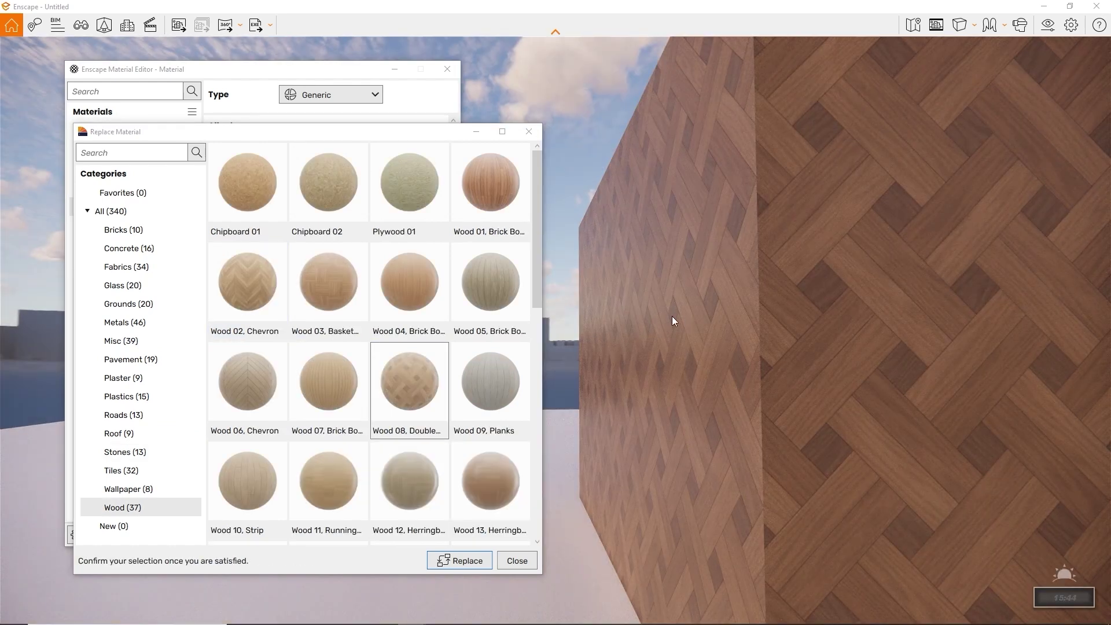
# Preview the Wood 01–04 presets and replace the material with Wood 03 Basket Weave
pyautogui.click(338, 303)
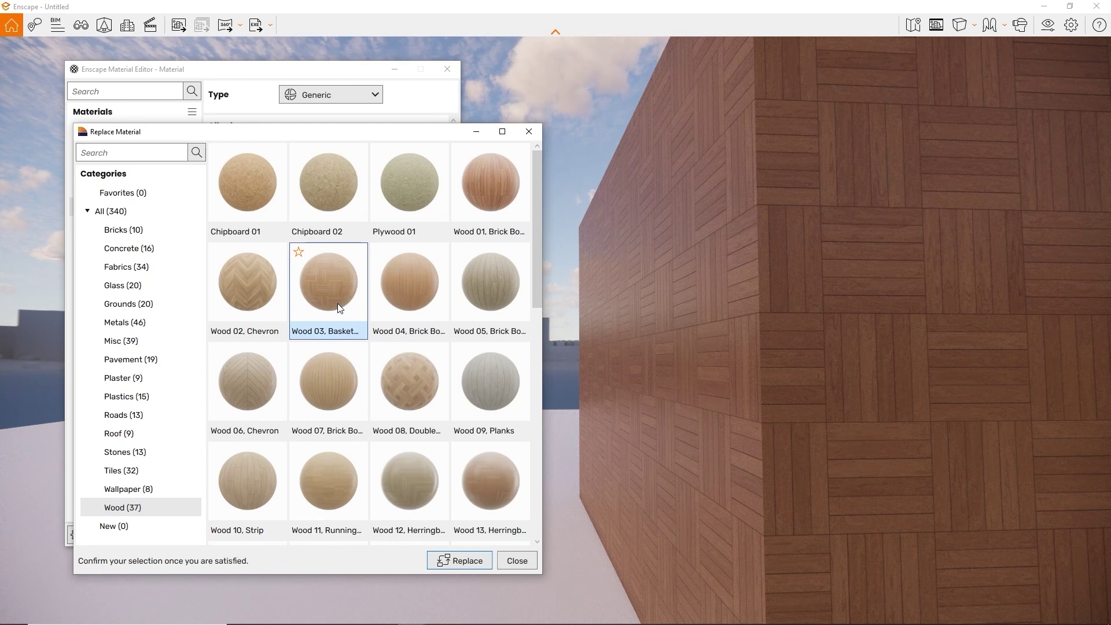
pyautogui.click(397, 301)
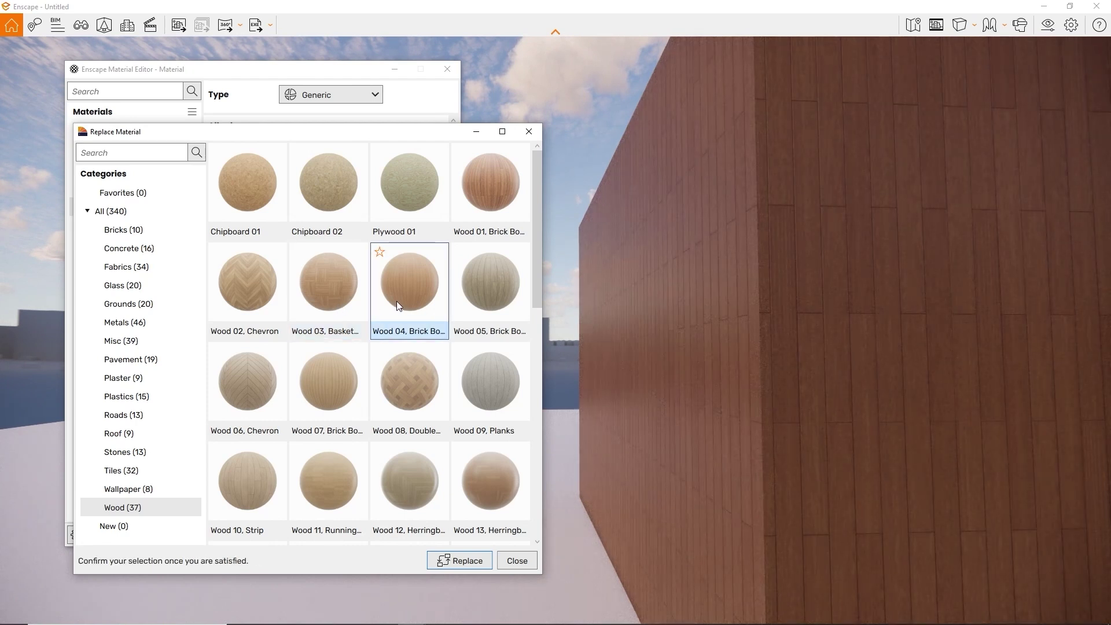
pyautogui.click(503, 199)
pyautogui.click(259, 286)
pyautogui.click(345, 293)
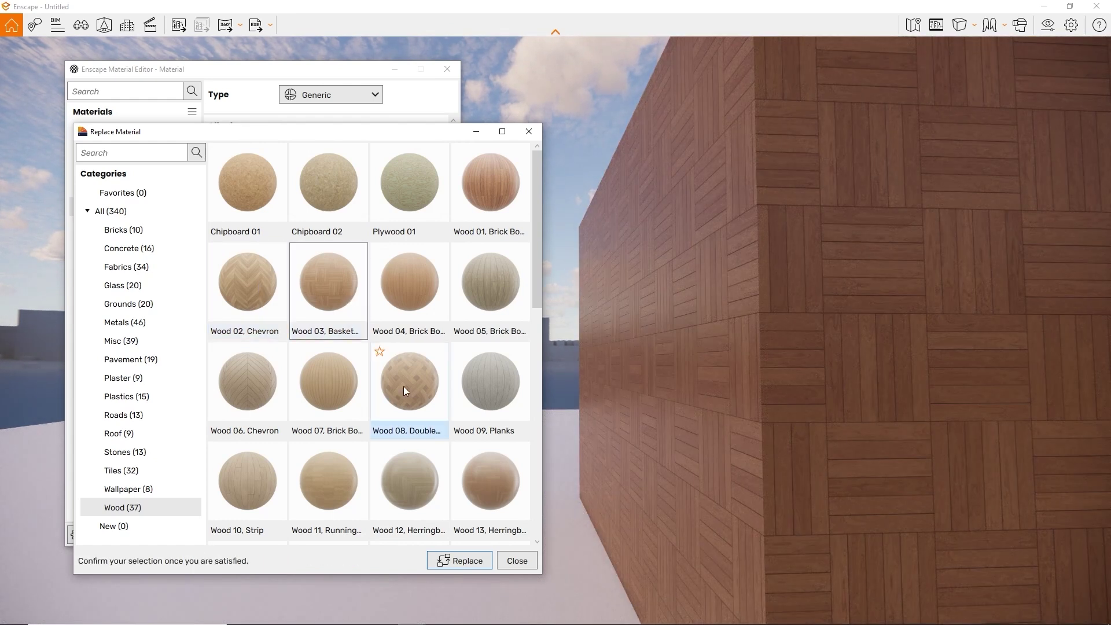
pyautogui.click(457, 561)
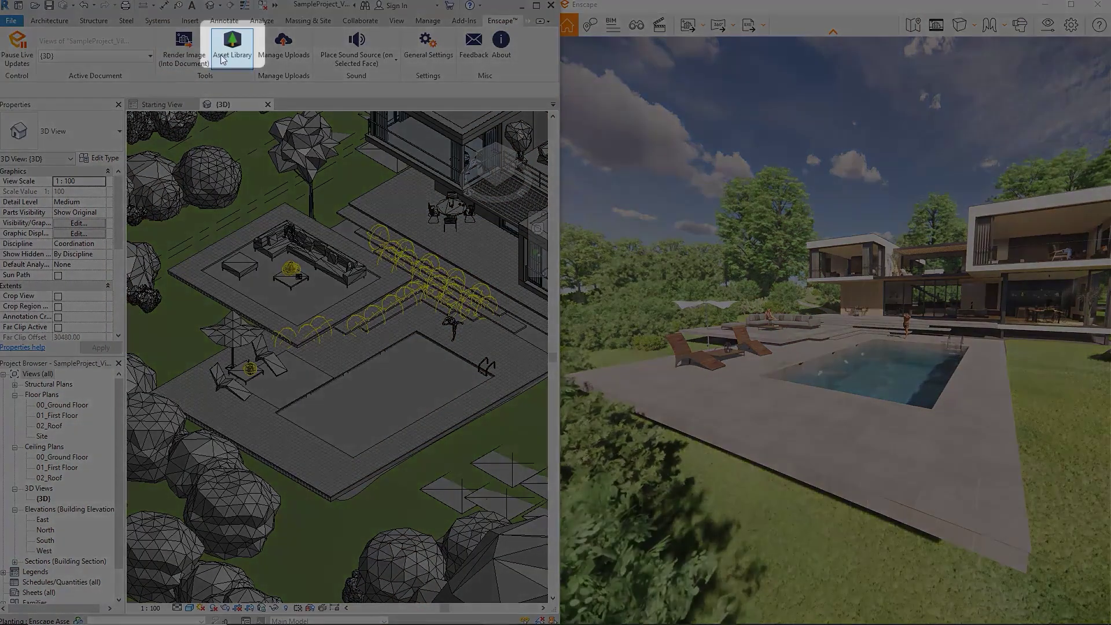
# Open the Enscape Asset Library and pick the Aimee, Standing figure for placement
pyautogui.click(220, 54)
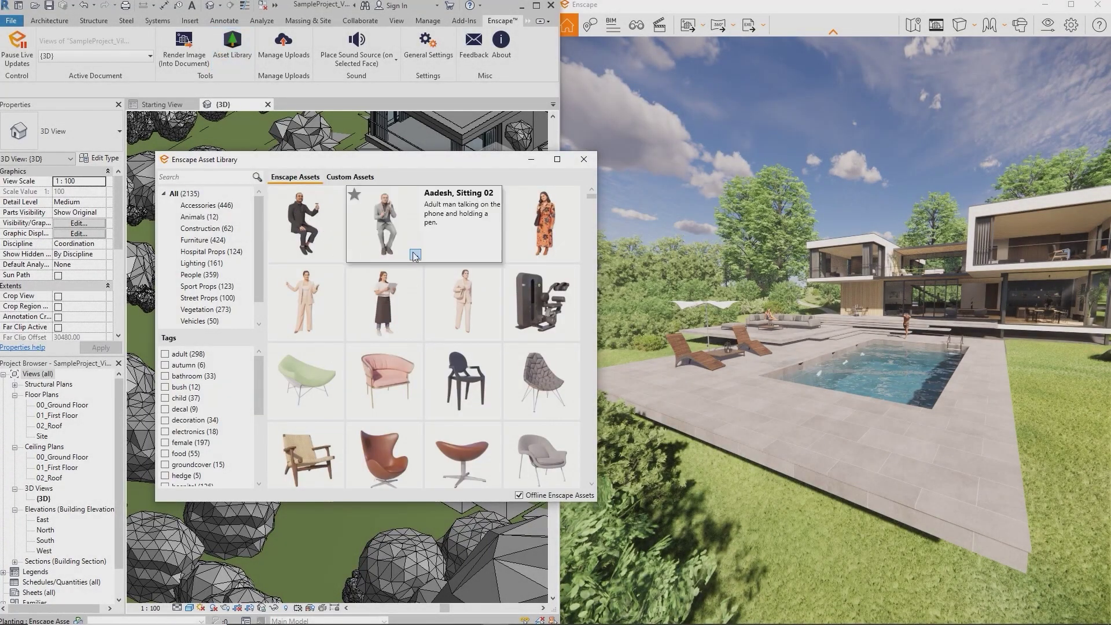
pyautogui.moveTo(517, 263)
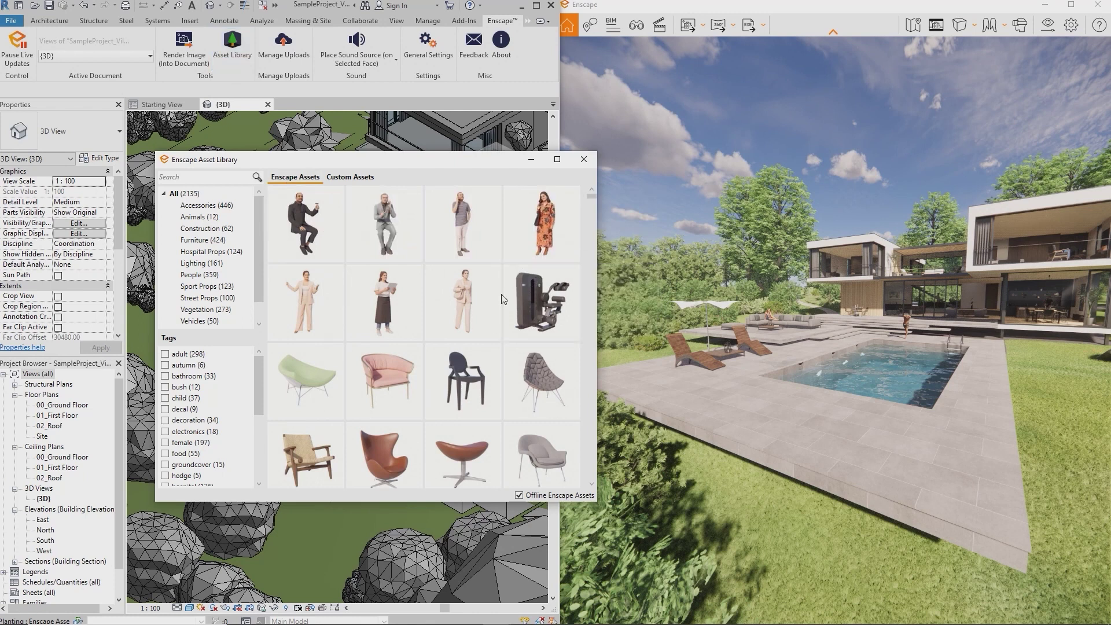
pyautogui.moveTo(414, 295)
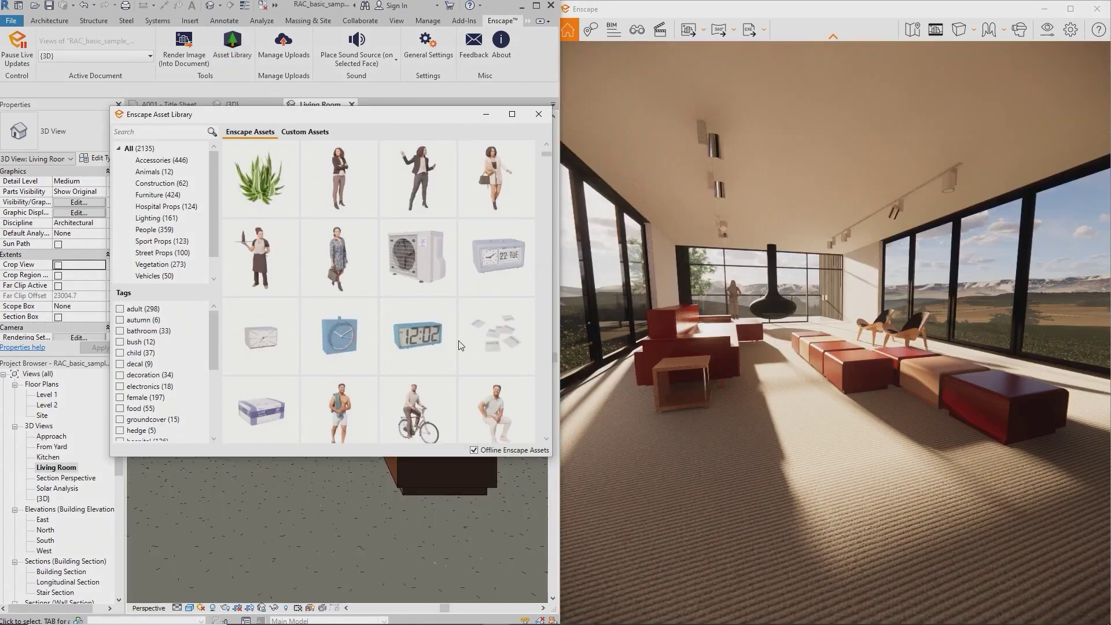
pyautogui.moveTo(379, 275)
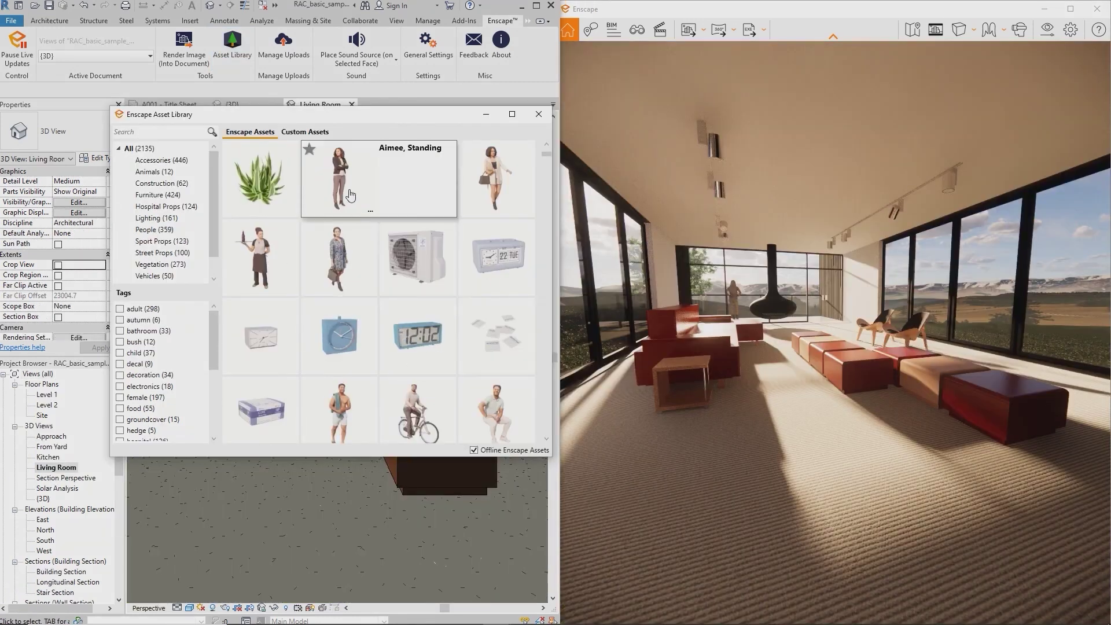
pyautogui.click(350, 193)
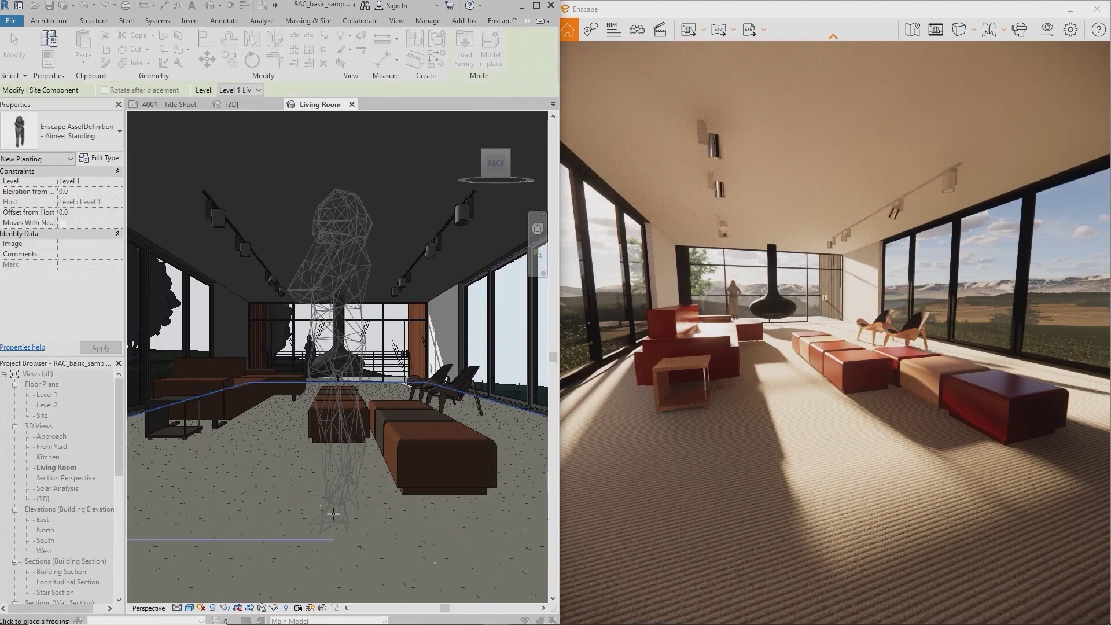
# Place the Aimee, Standing figure in the living room on the Level 1 Living Rm. level
pyautogui.click(467, 553)
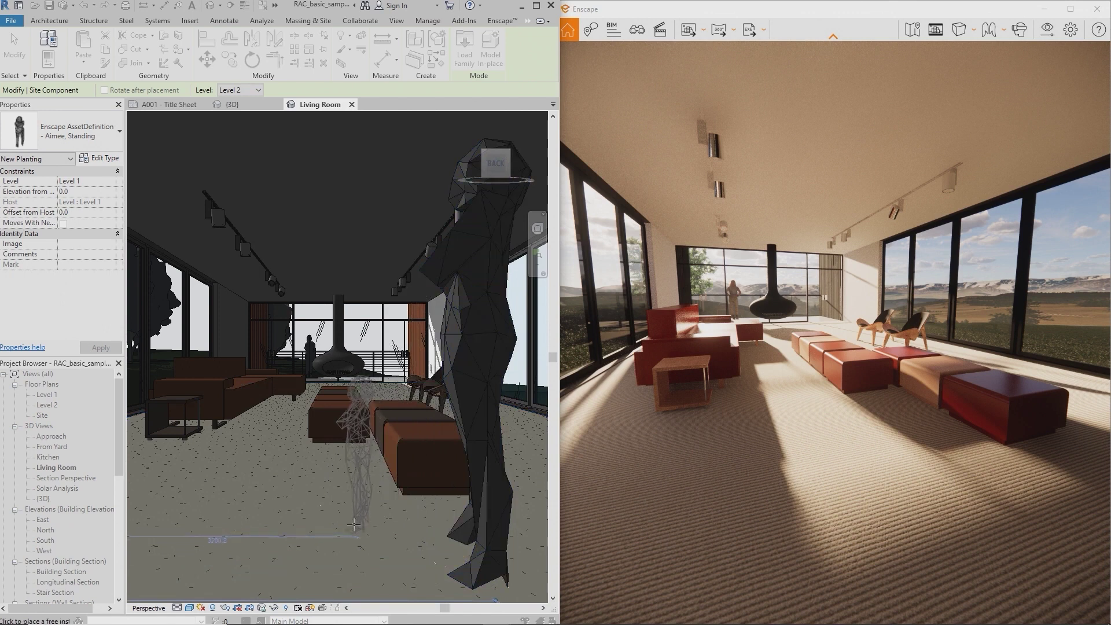
pyautogui.press('Escape')
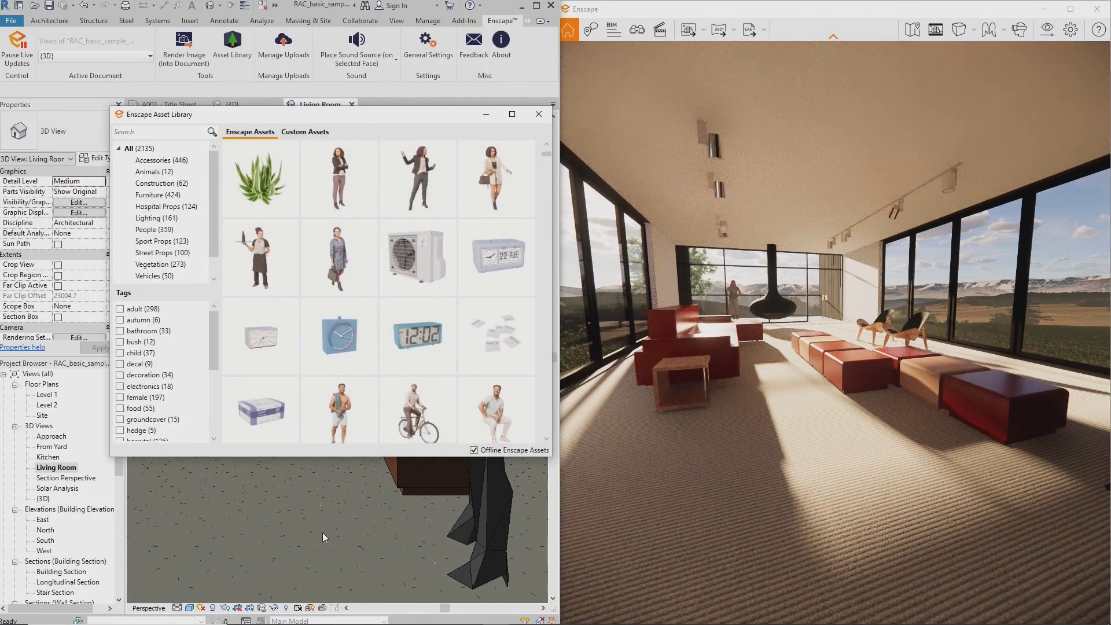
pyautogui.moveTo(692, 439); pyautogui.dragTo(708, 438)
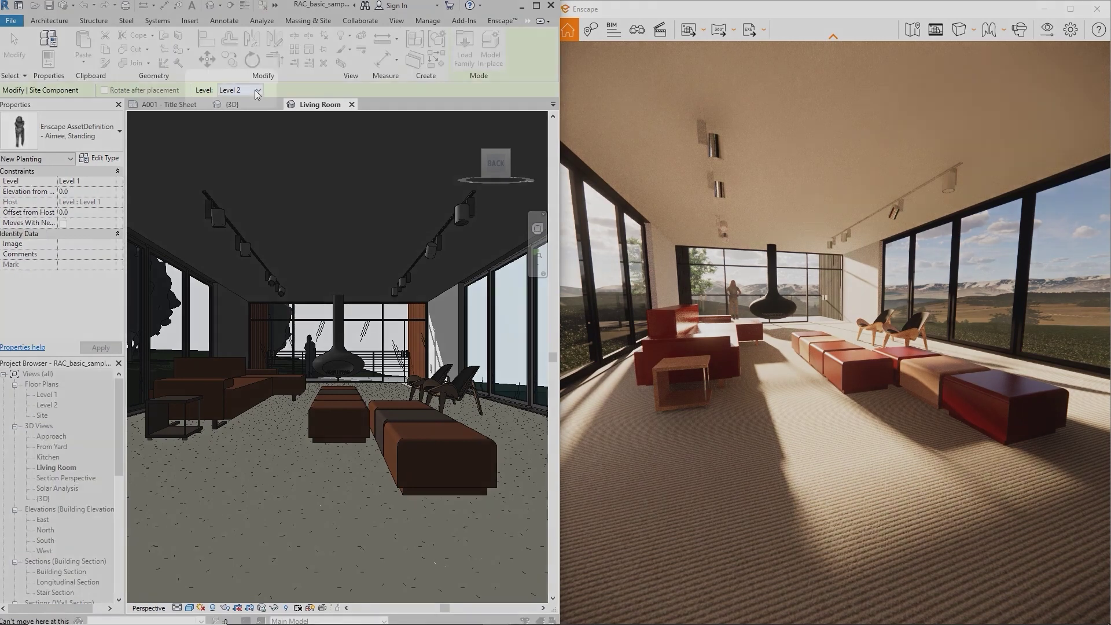
pyautogui.click(256, 90)
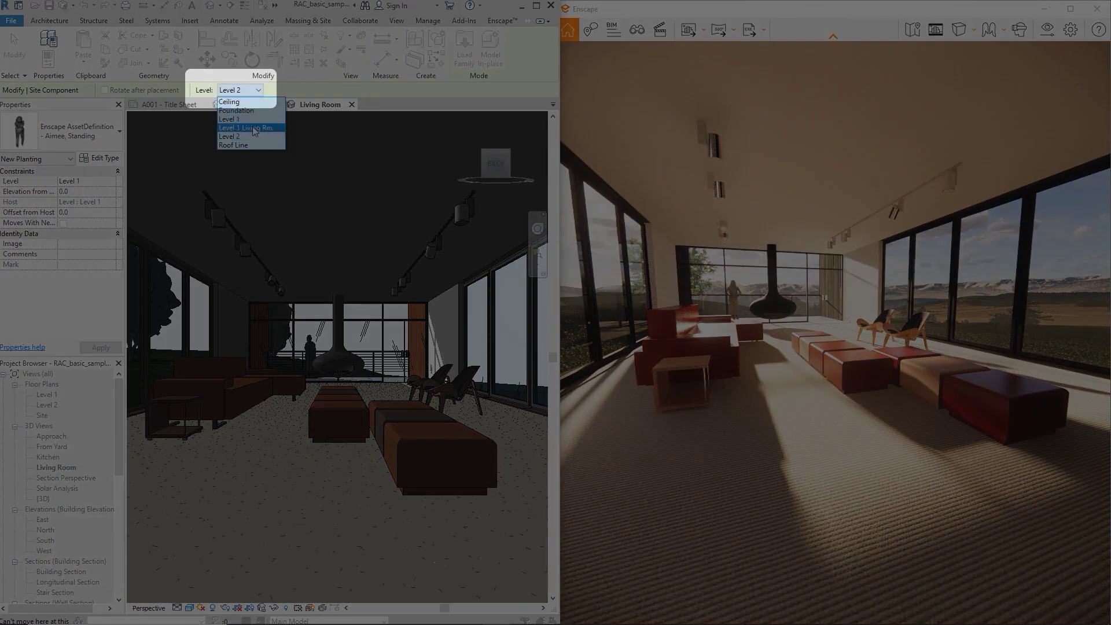
pyautogui.click(253, 128)
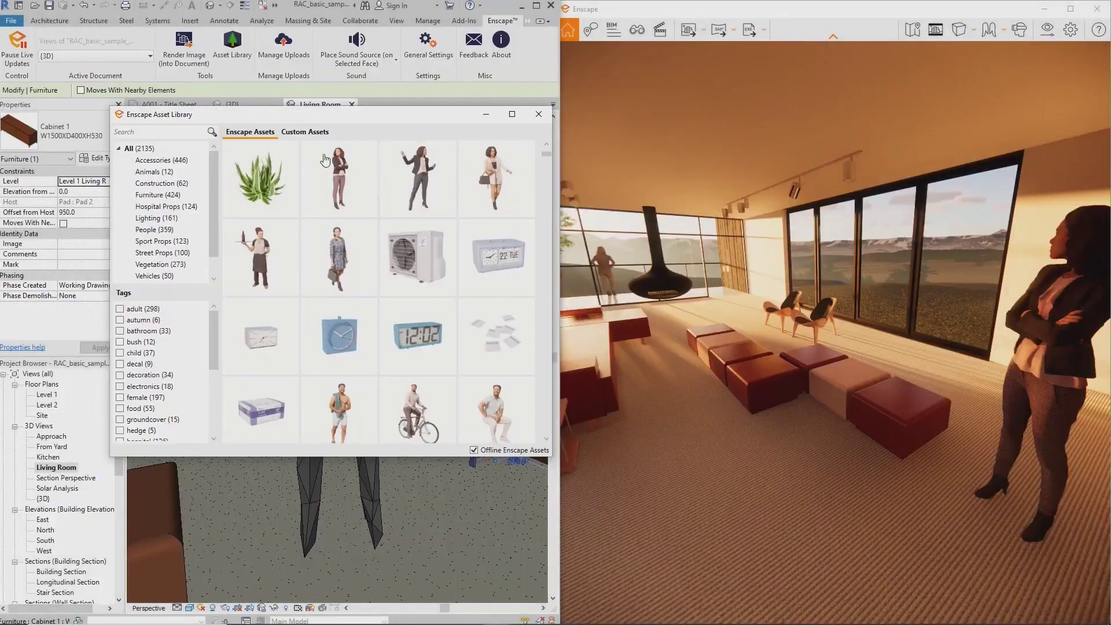
# Switch the Aimee asset's placement option to placing on a surface
pyautogui.moveTo(332, 188)
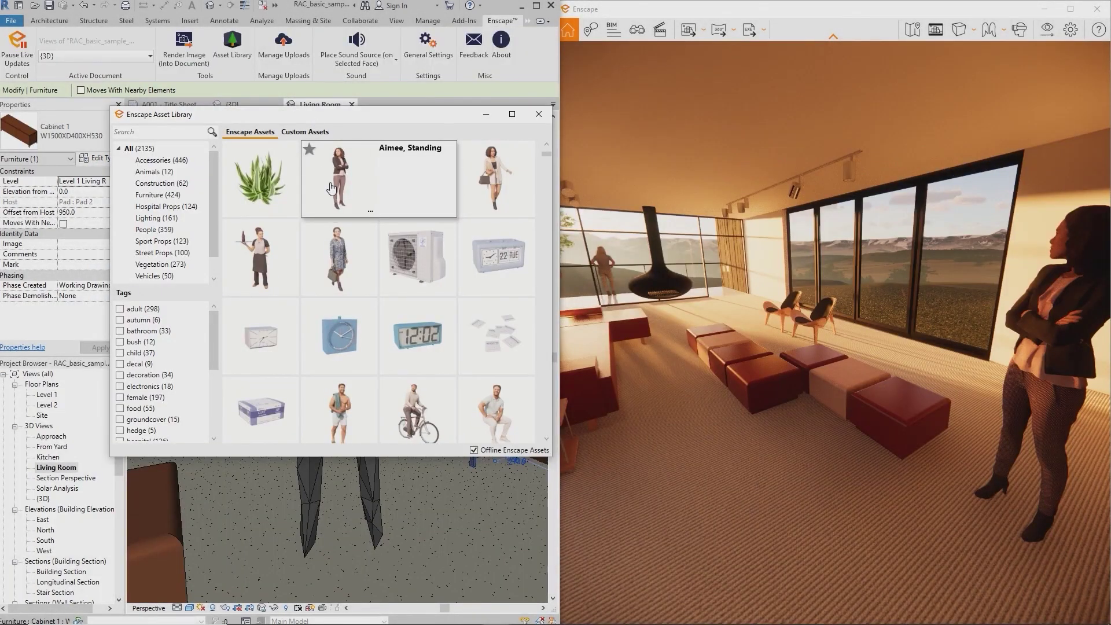
pyautogui.click(370, 211)
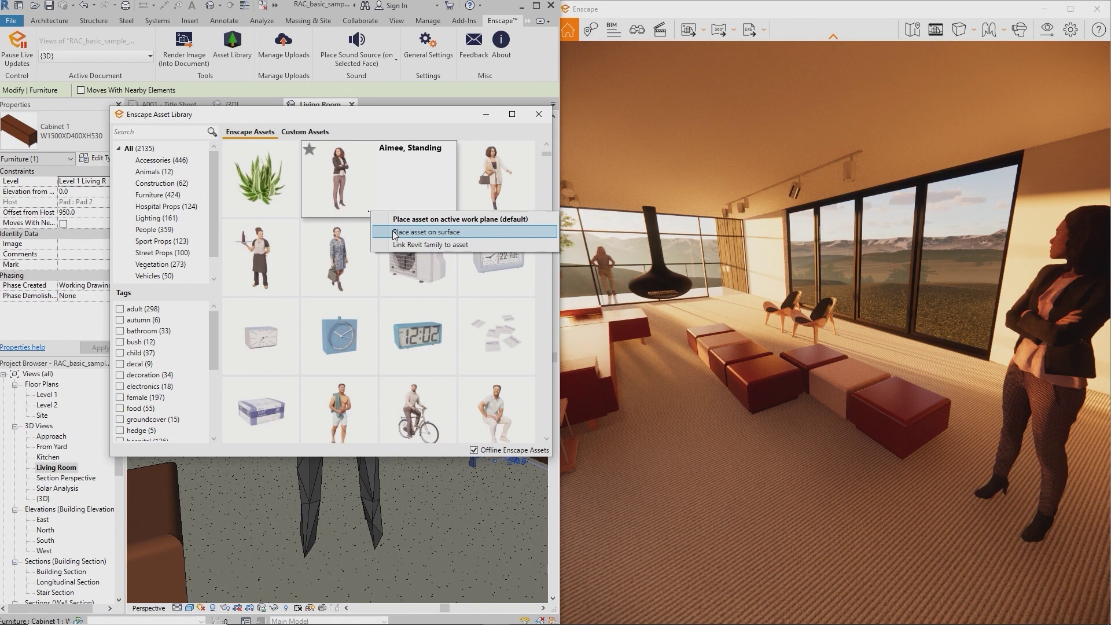
pyautogui.click(434, 124)
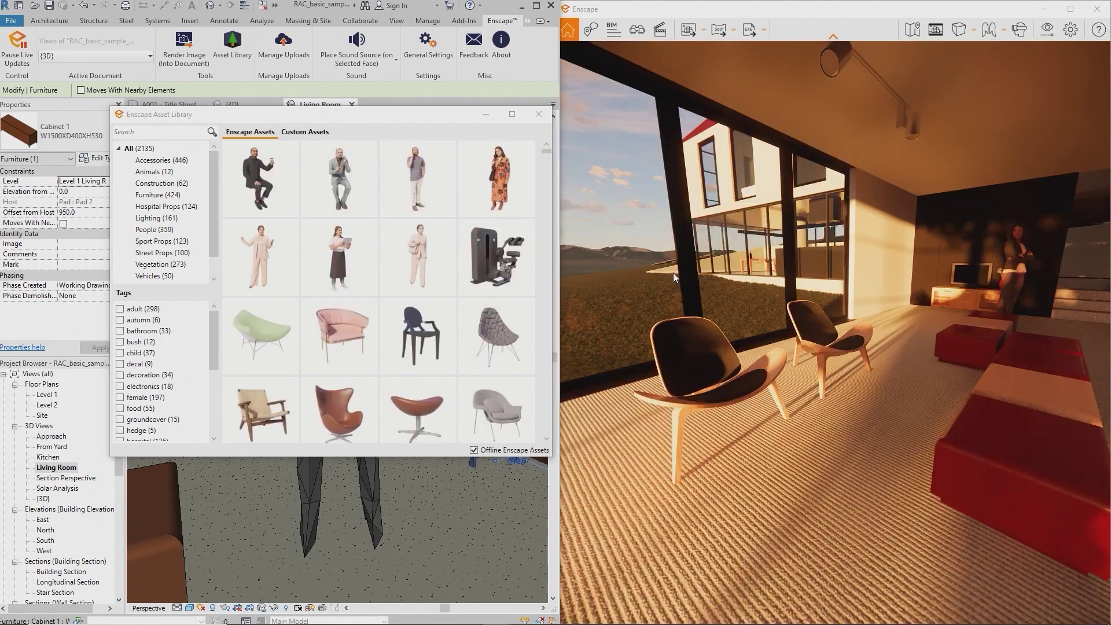
# Choose Link Revit family to asset from the Accent Armchair 04 card's menu
pyautogui.moveTo(500, 345)
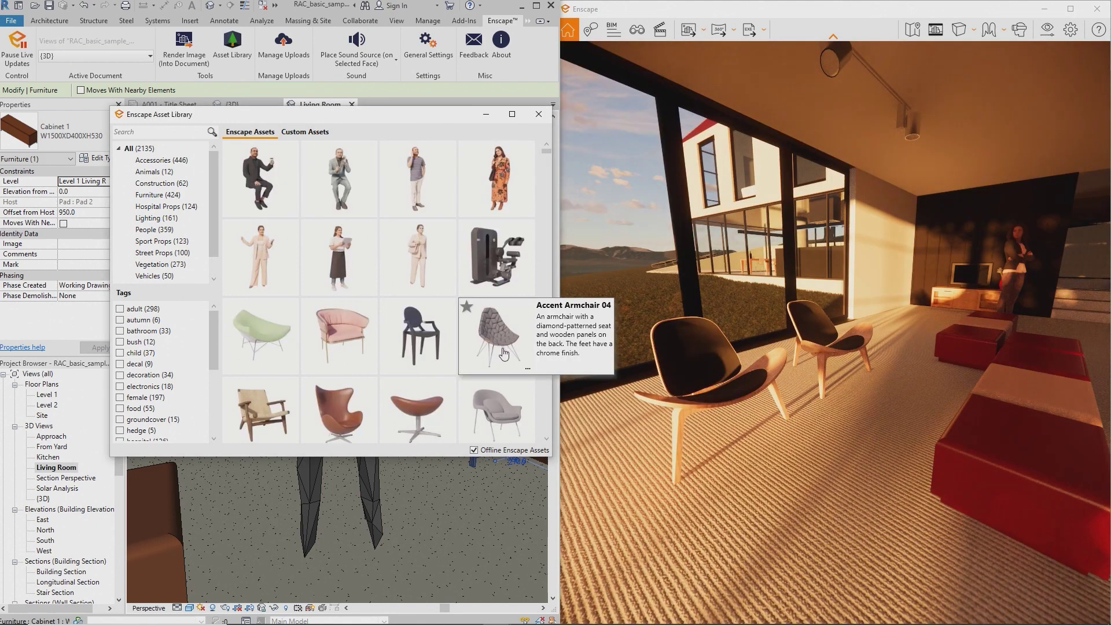
pyautogui.click(527, 368)
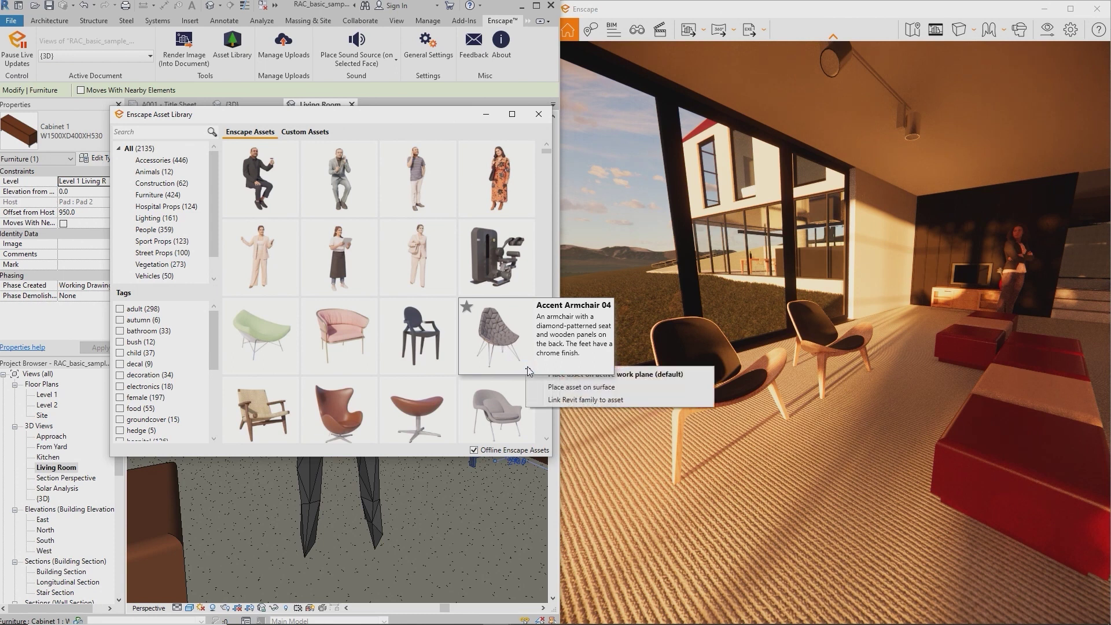
pyautogui.click(552, 401)
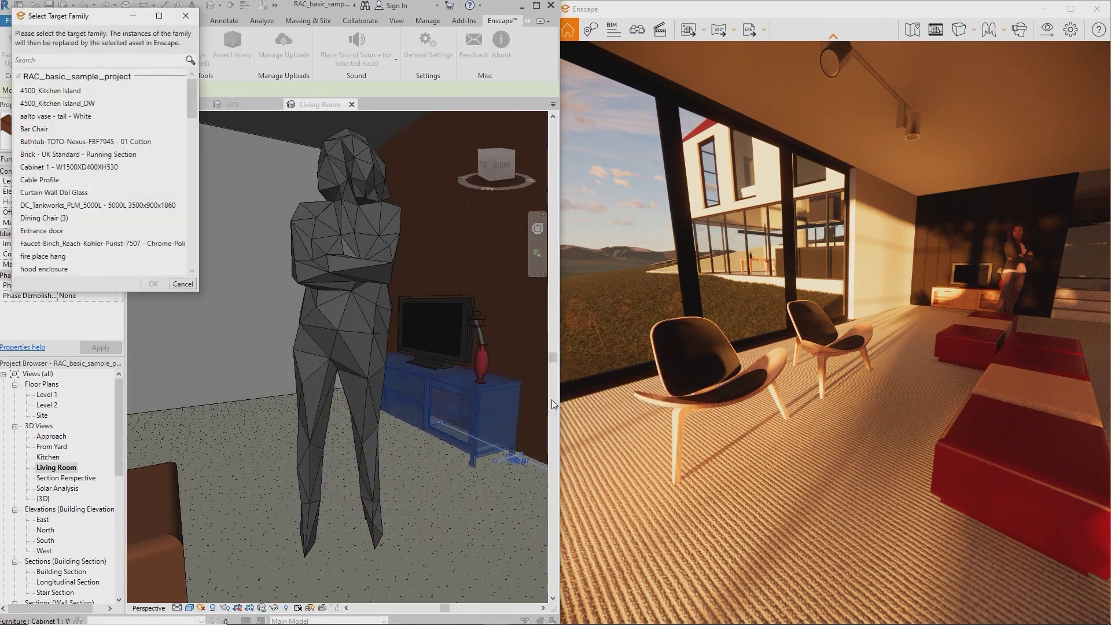
# Link Accent Armchair 04 to the Seating - Artemis - Lounge chair family, then close the Asset Library
pyautogui.write('art')
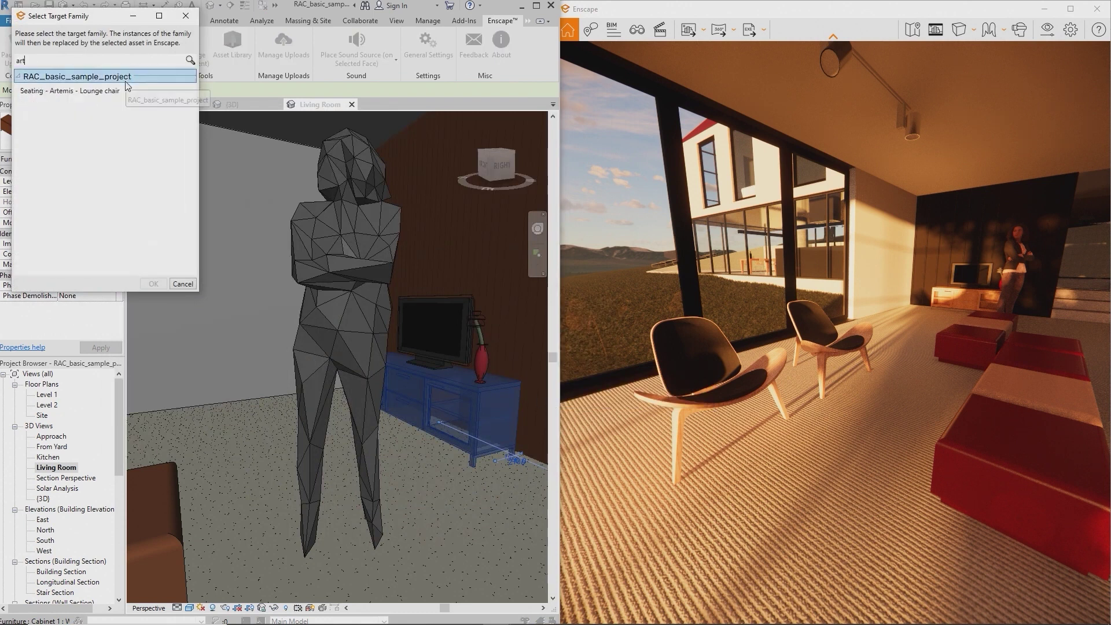
pyautogui.click(126, 91)
pyautogui.click(626, 315)
pyautogui.moveTo(682, 338); pyautogui.dragTo(573, 338)
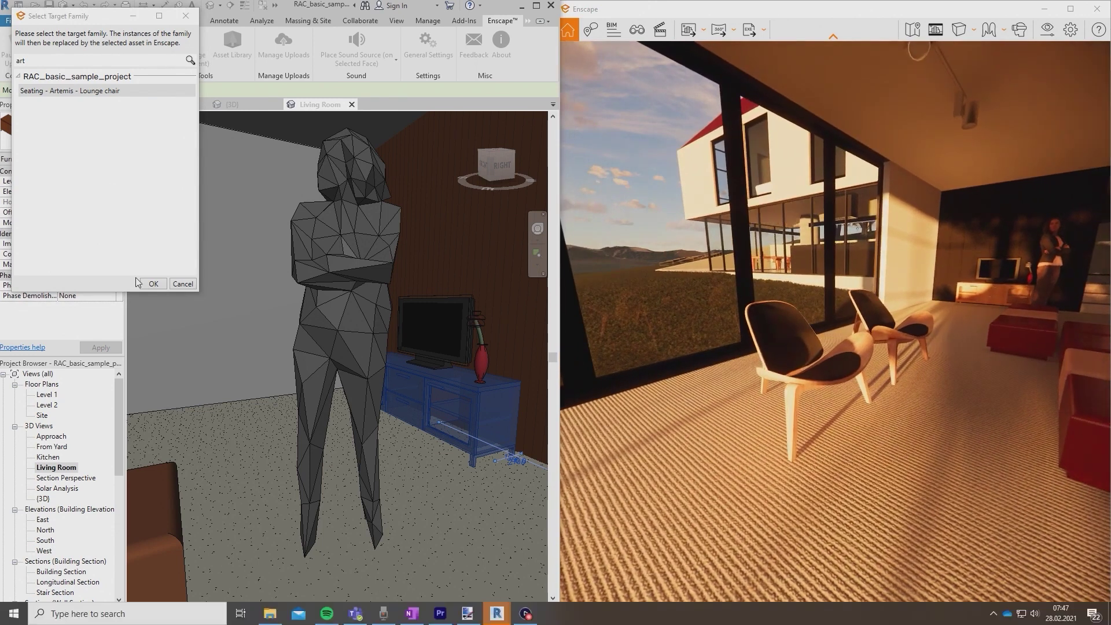
pyautogui.click(144, 284)
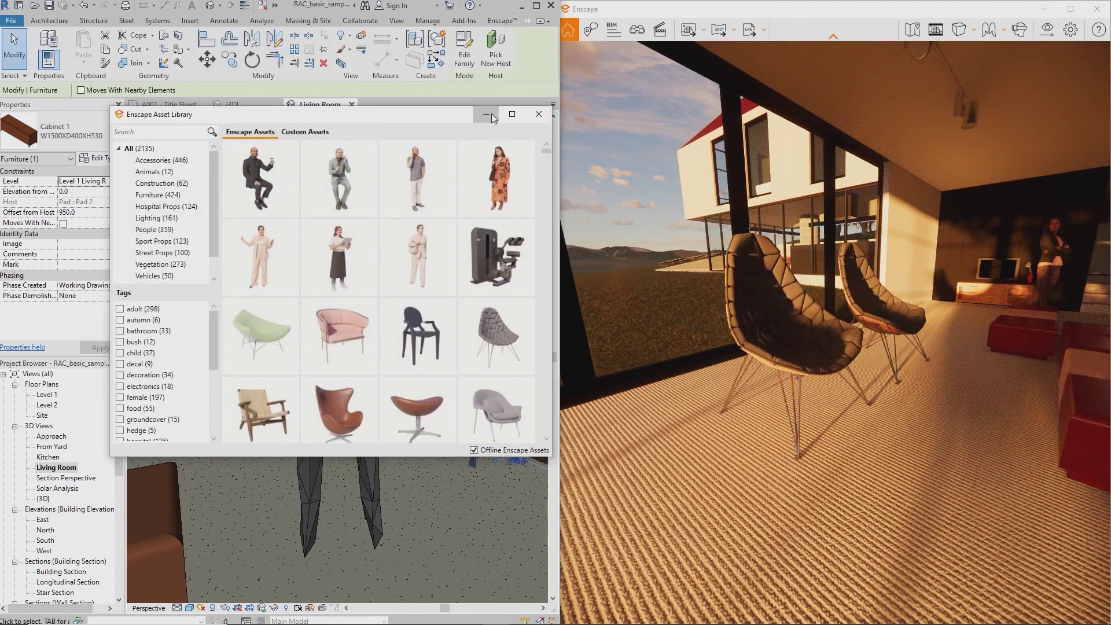
pyautogui.click(527, 113)
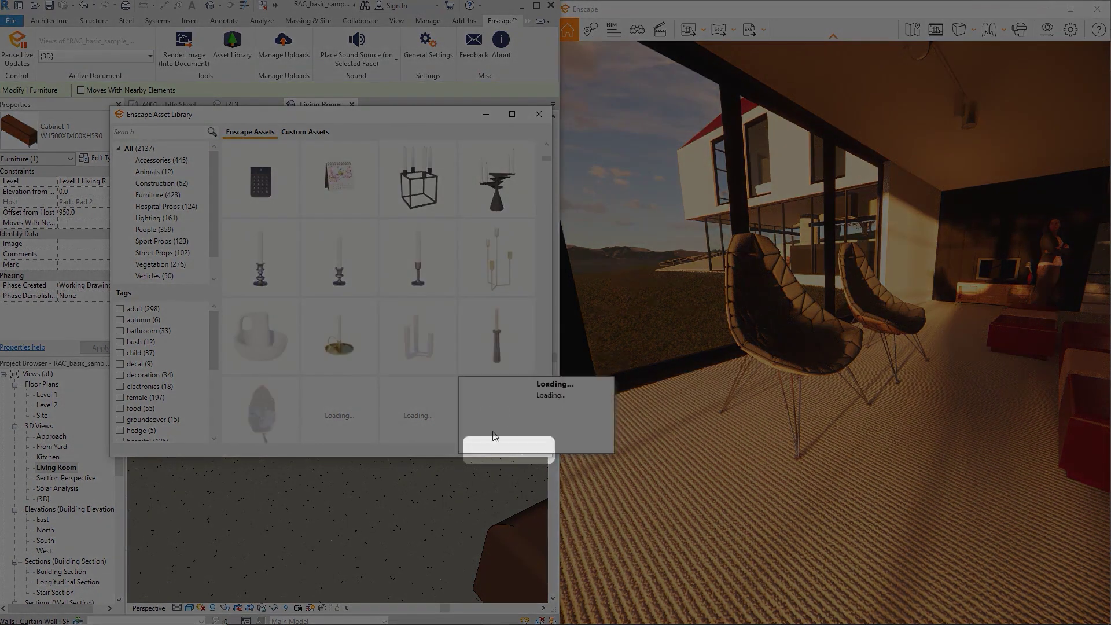
# Switch the Enscape asset library to offline mode, keeping the existing downloaded asset folder
pyautogui.click(473, 450)
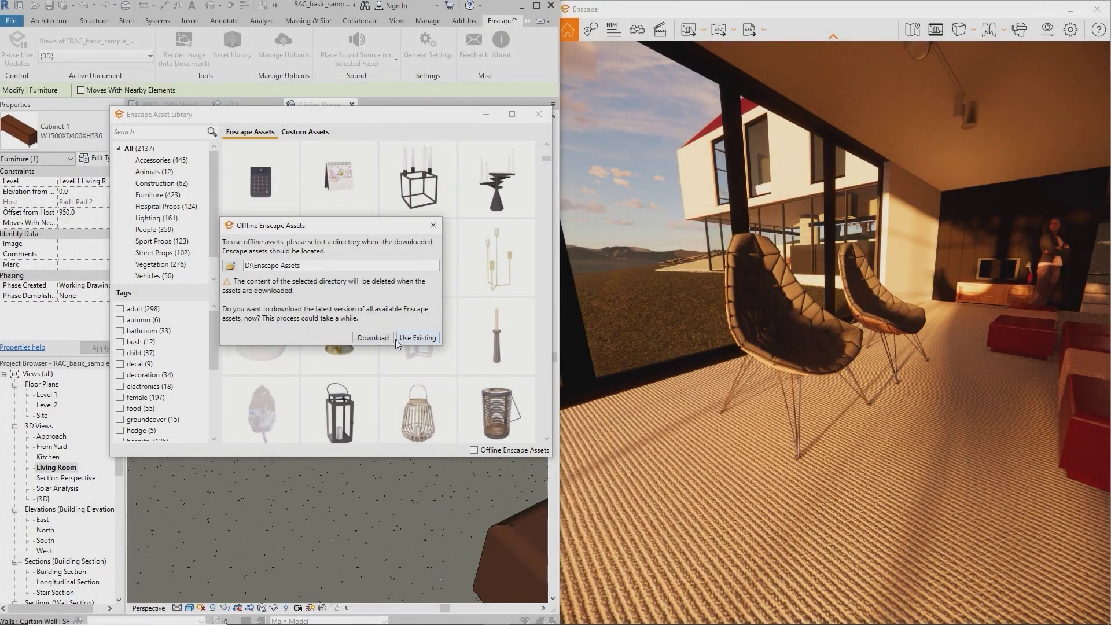
pyautogui.click(416, 337)
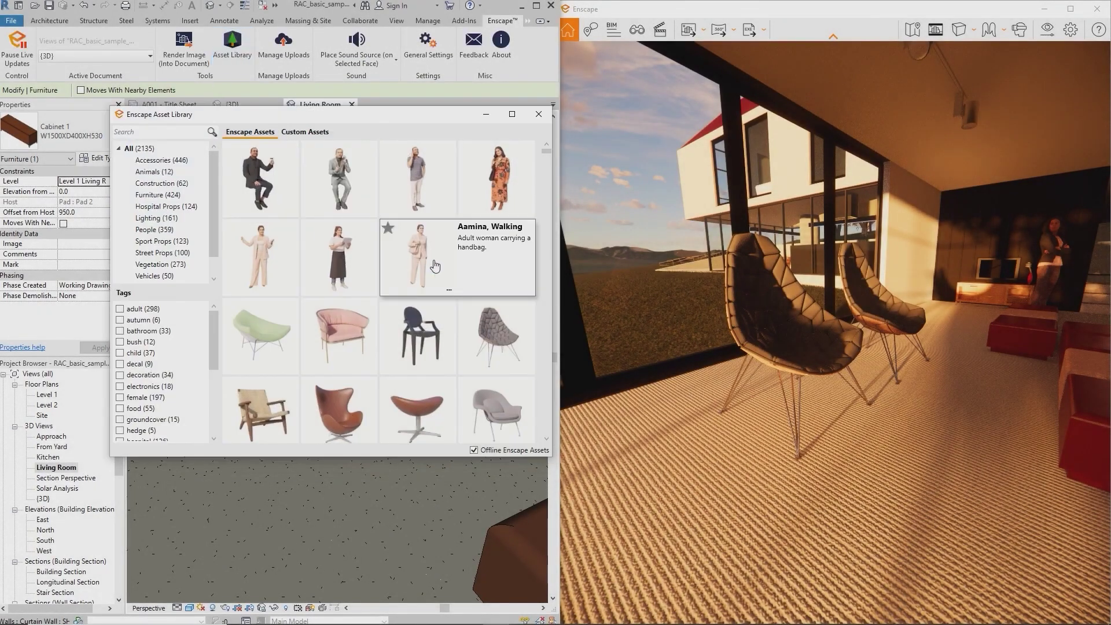
pyautogui.moveTo(470, 318)
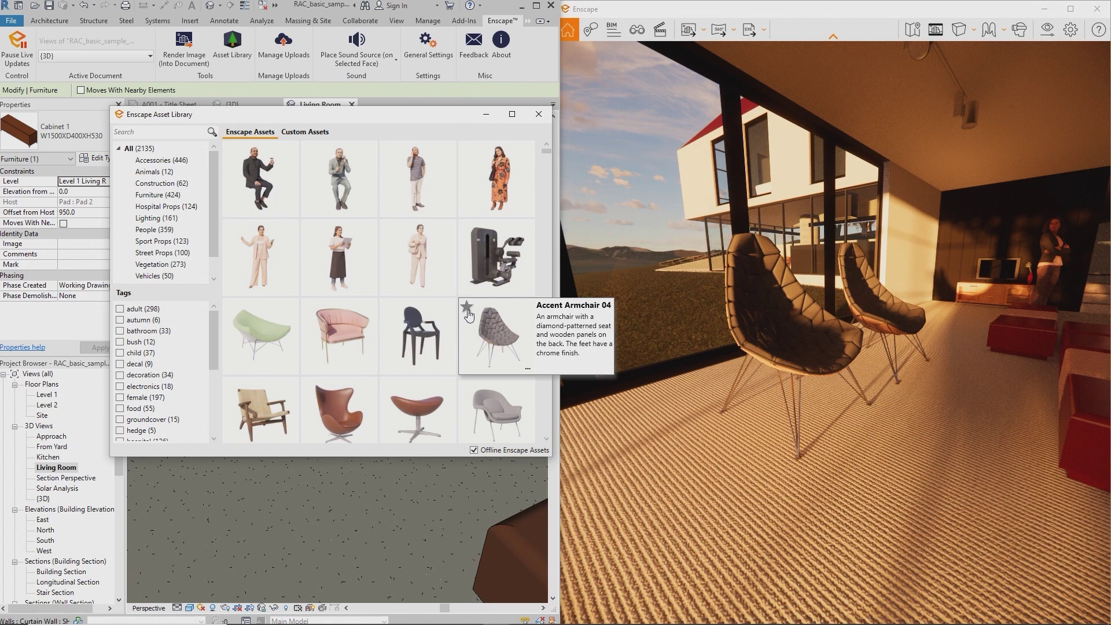
pyautogui.scroll(-1, 177, 246)
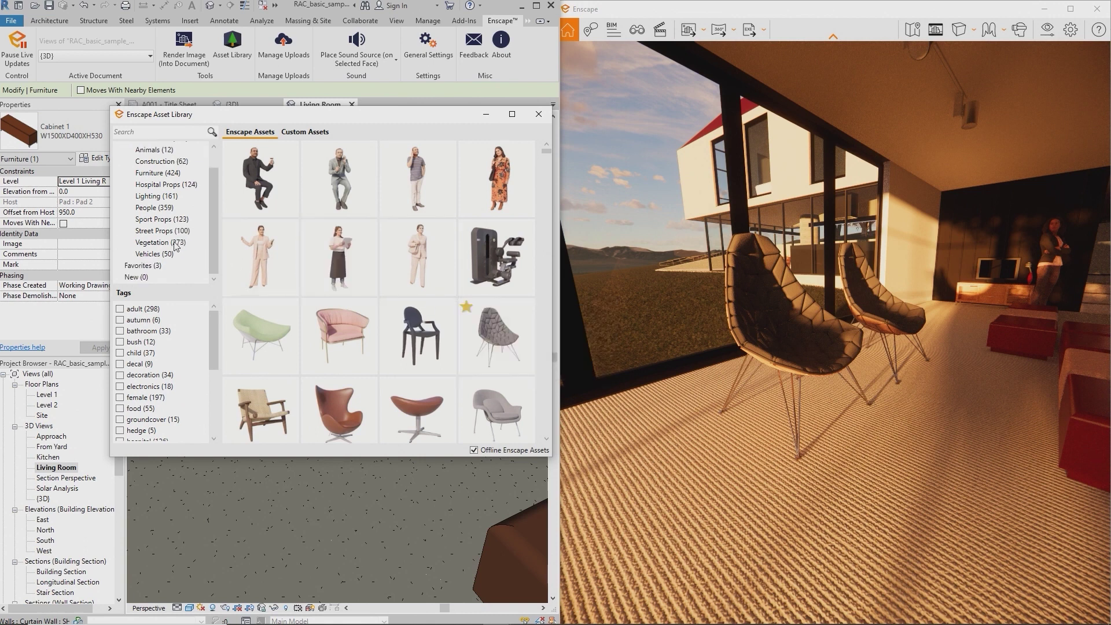
# Show the three favourites, including Accent Armchair 04, then view the empty Custom Assets collection
pyautogui.click(138, 267)
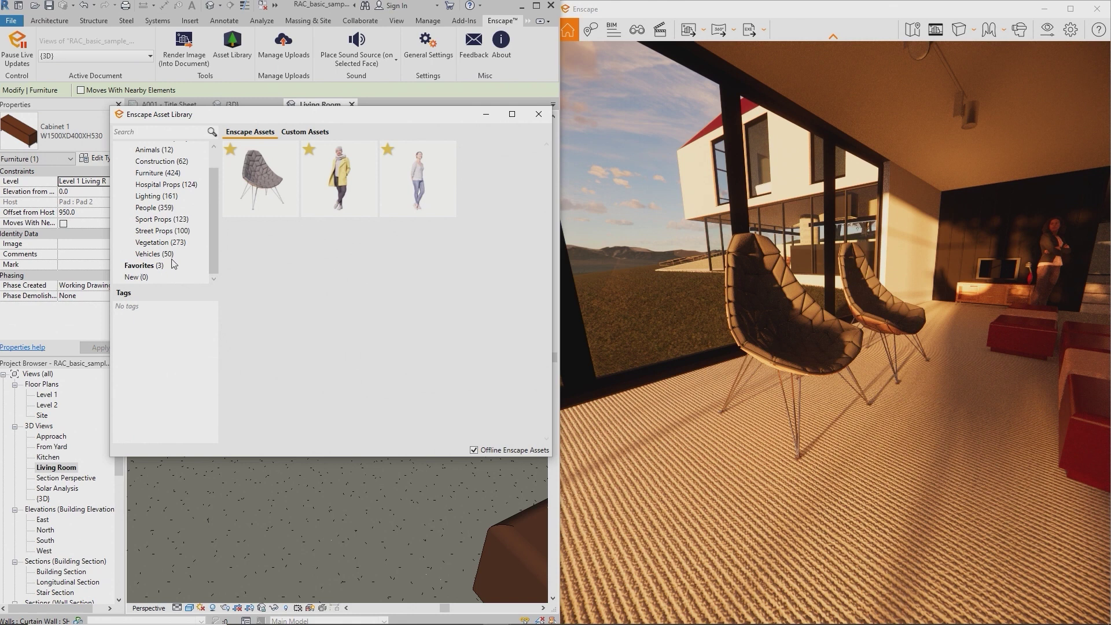
pyautogui.moveTo(258, 203)
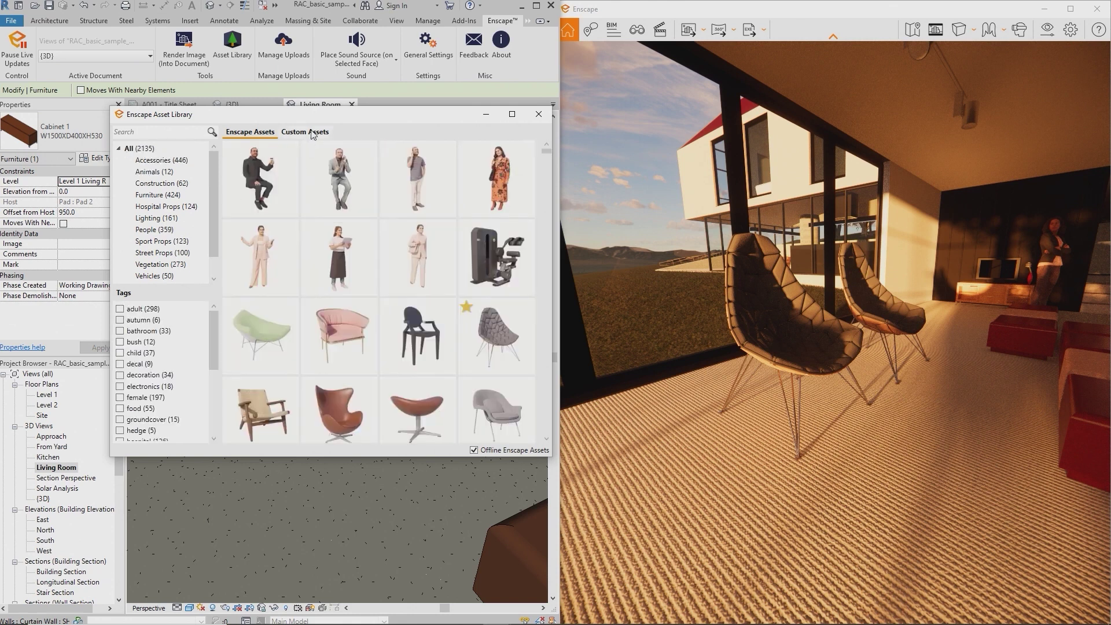
pyautogui.click(306, 132)
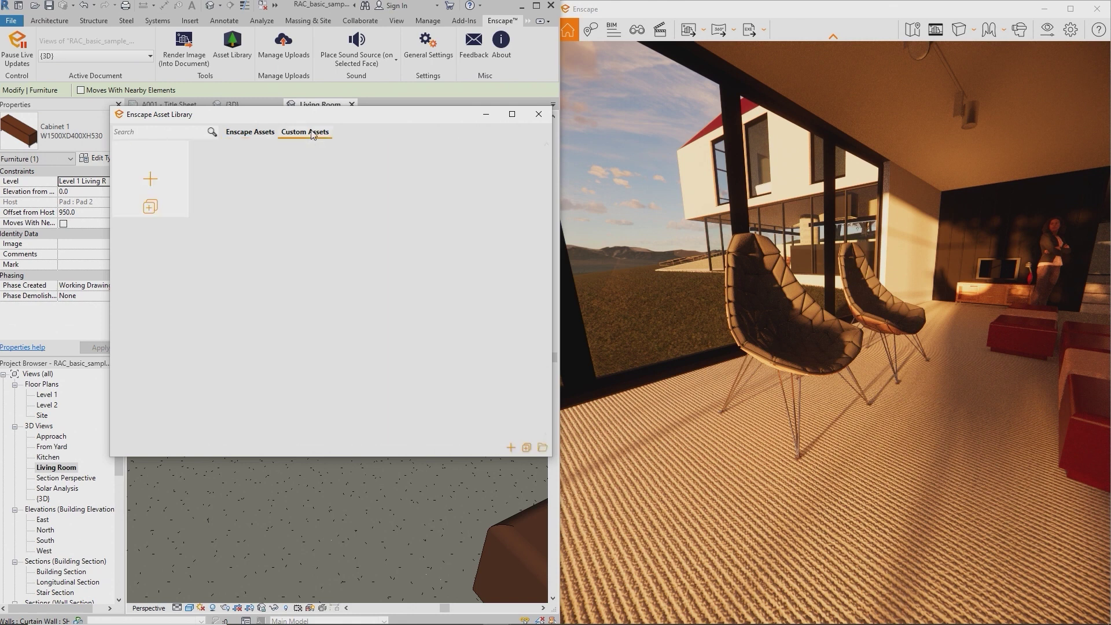
pyautogui.moveTo(154, 177)
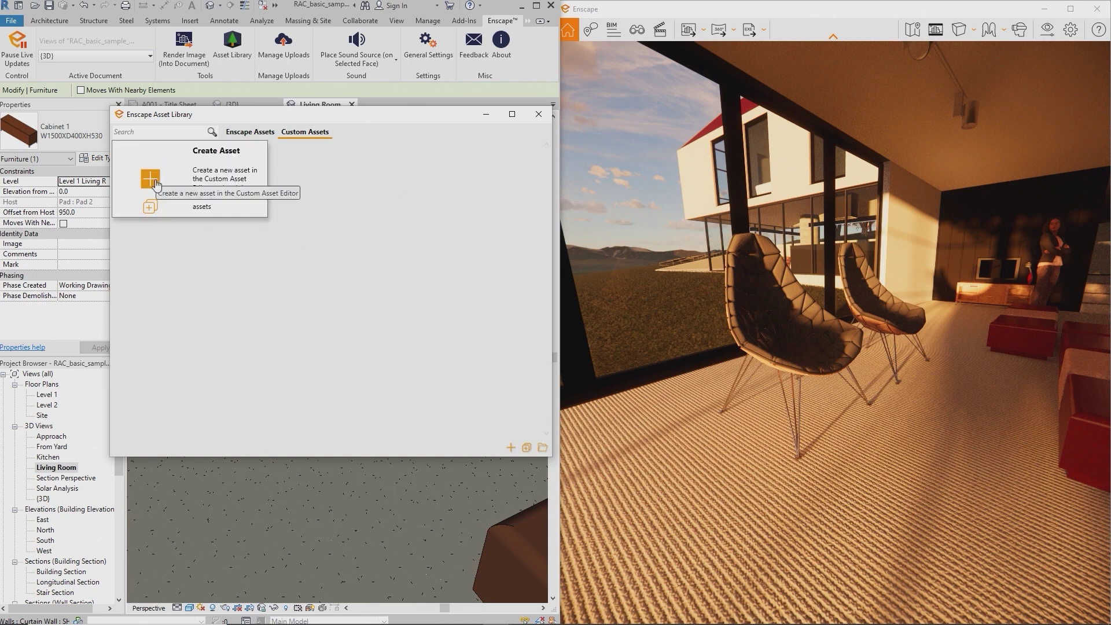
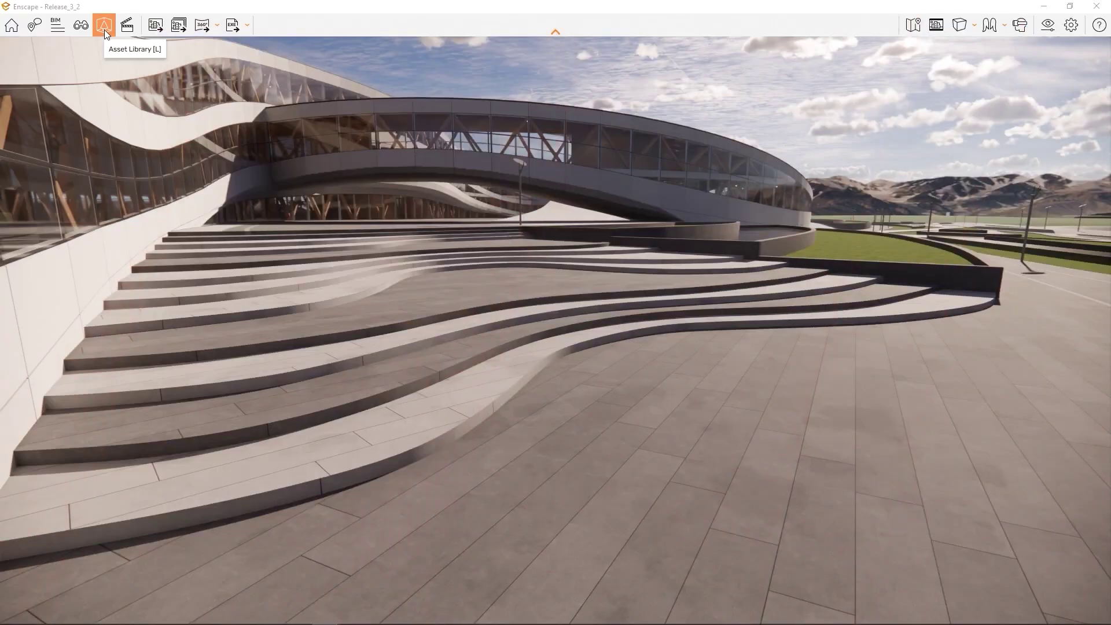
# Place four people from the asset library on the plaza and steps and apply them
pyautogui.click(104, 29)
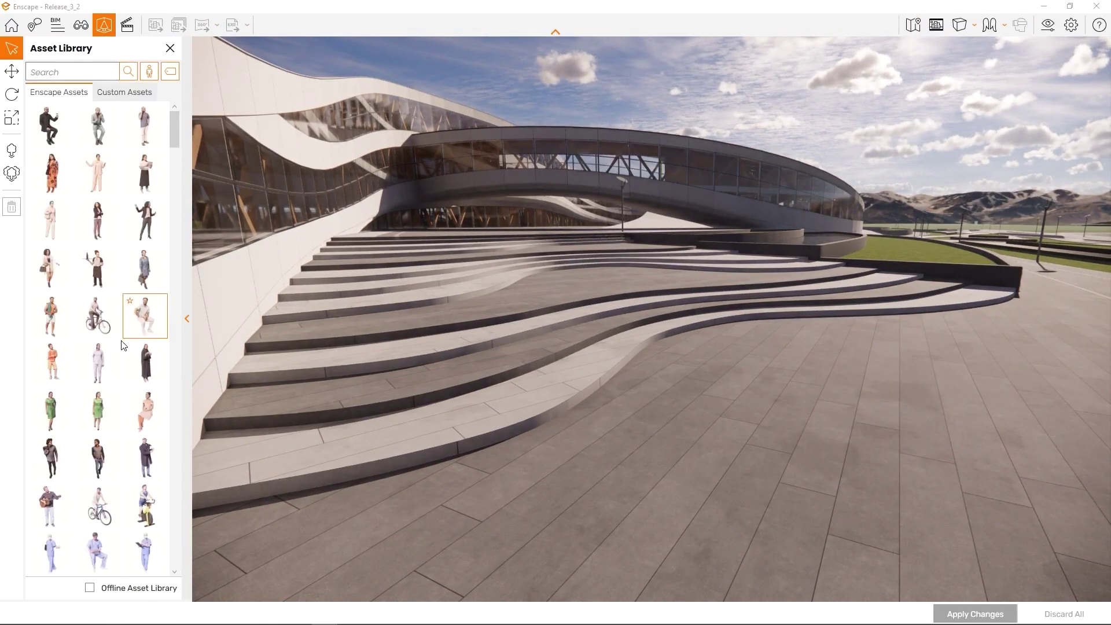
pyautogui.click(98, 363)
pyautogui.click(909, 390)
pyautogui.click(602, 283)
pyautogui.click(415, 254)
pyautogui.click(747, 279)
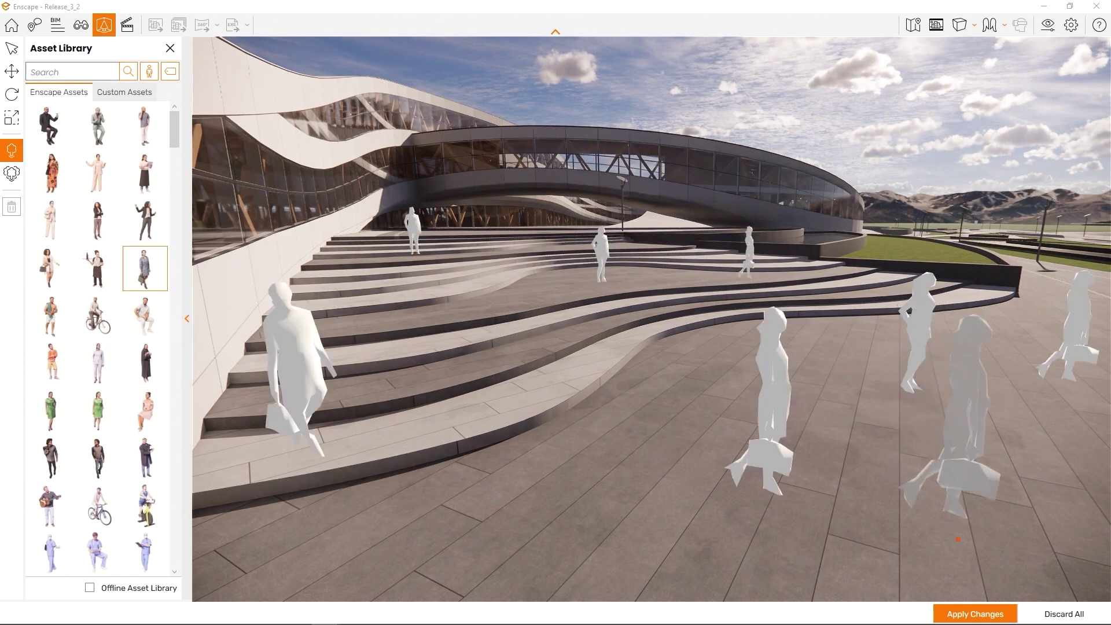
pyautogui.click(974, 614)
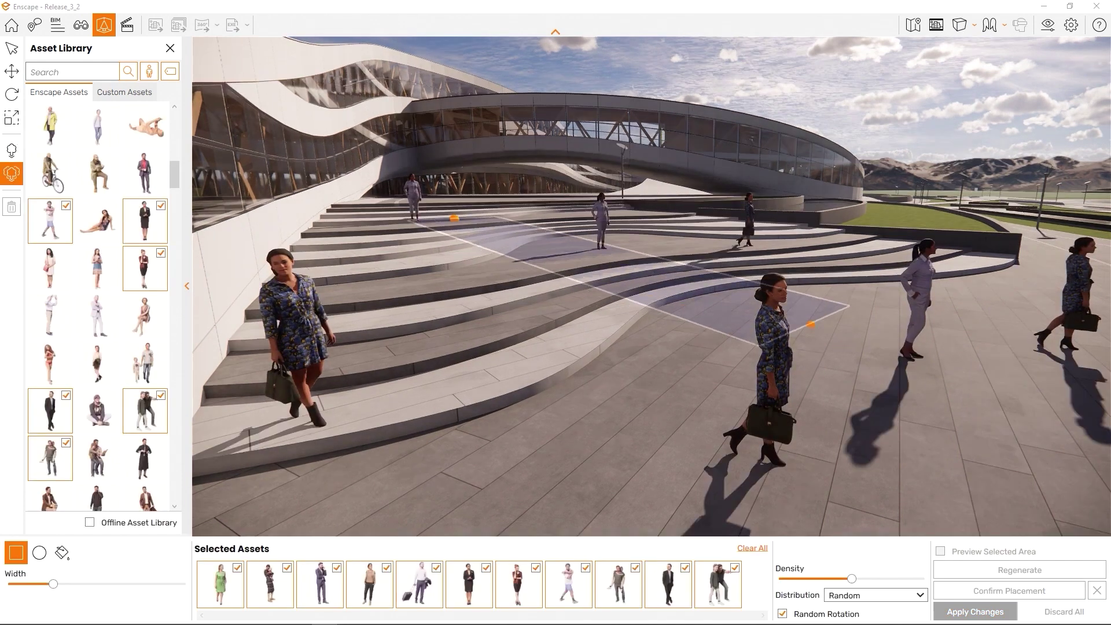
# Widen the crowd placement area, raise its density, and apply the dense crowd
pyautogui.moveTo(810, 324); pyautogui.dragTo(993, 311)
pyautogui.moveTo(53, 583); pyautogui.dragTo(160, 596)
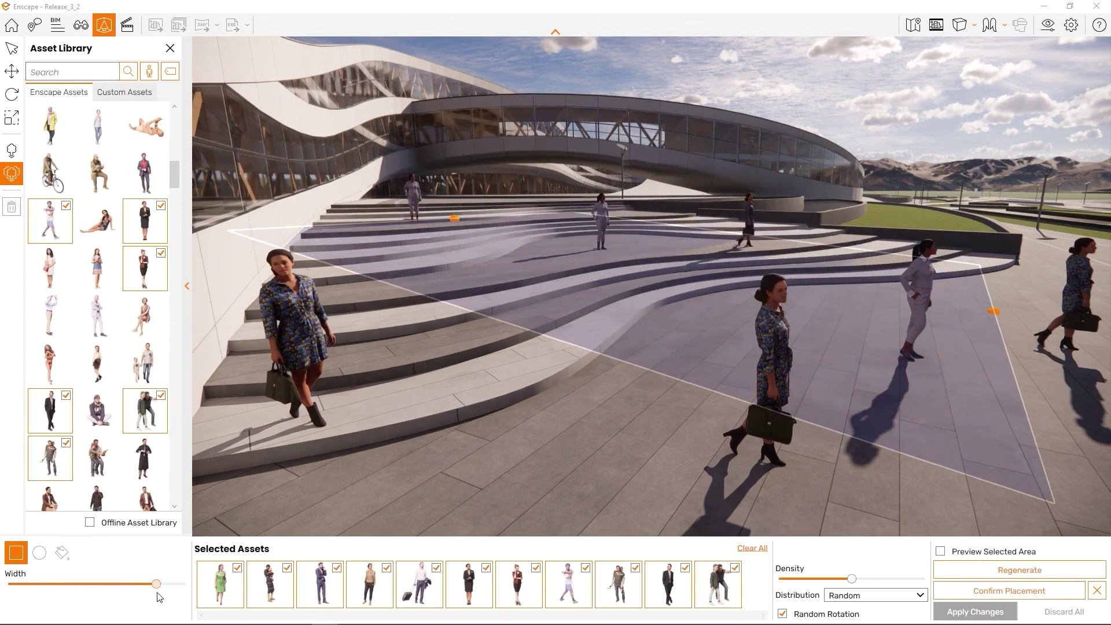
pyautogui.moveTo(857, 584); pyautogui.dragTo(865, 584)
pyautogui.click(976, 612)
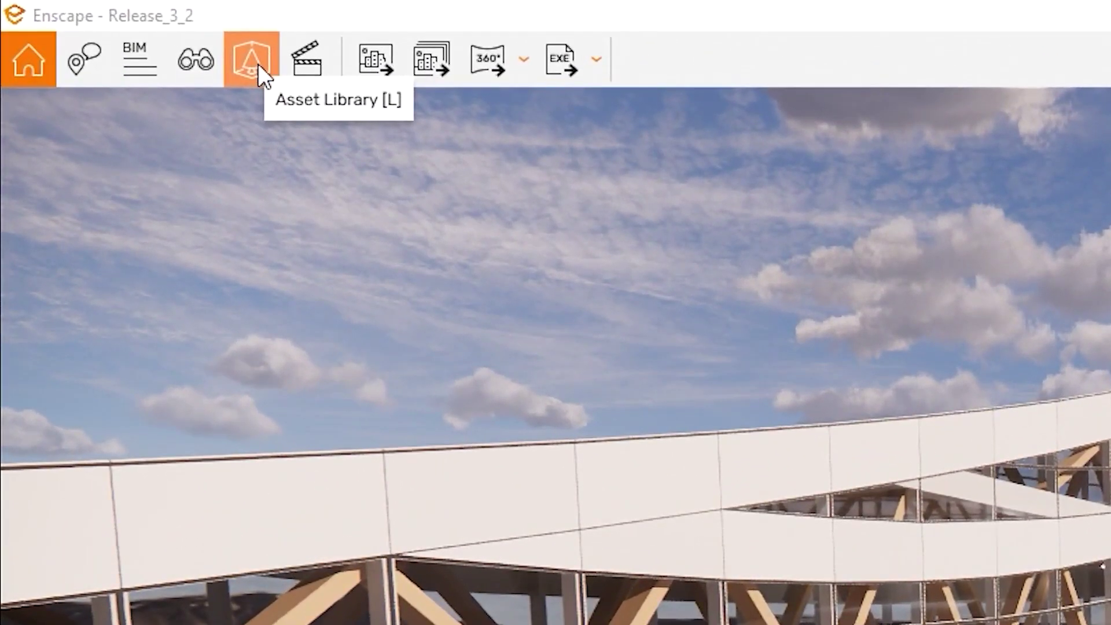
# Browse the Custom Assets collection, then return to the built-in Enscape assets
pyautogui.click(258, 64)
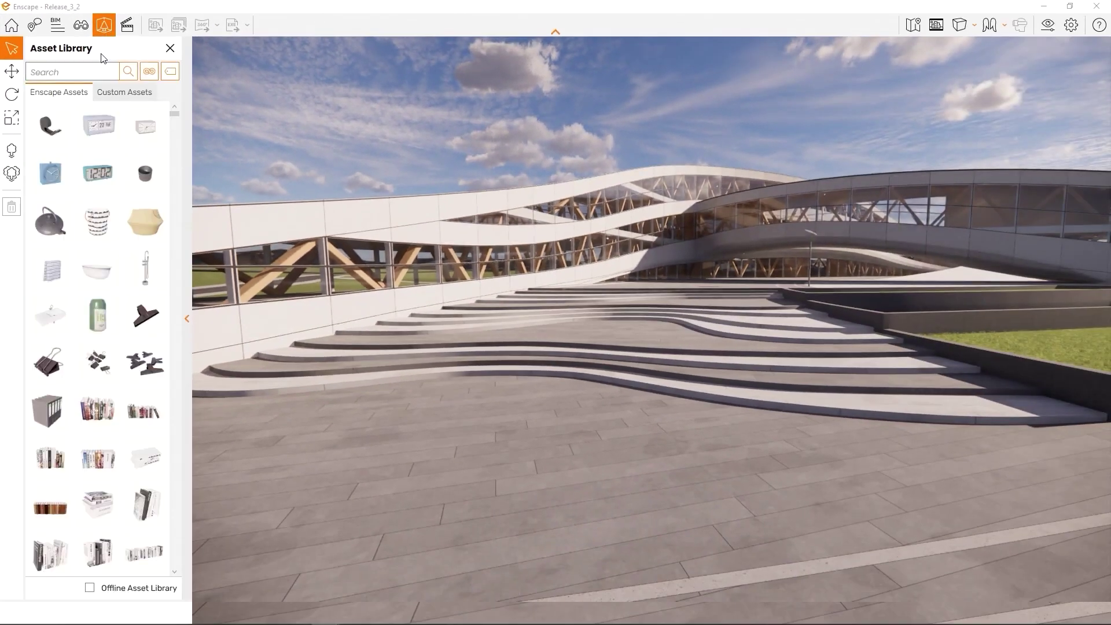
pyautogui.scroll(-15, 101, 200)
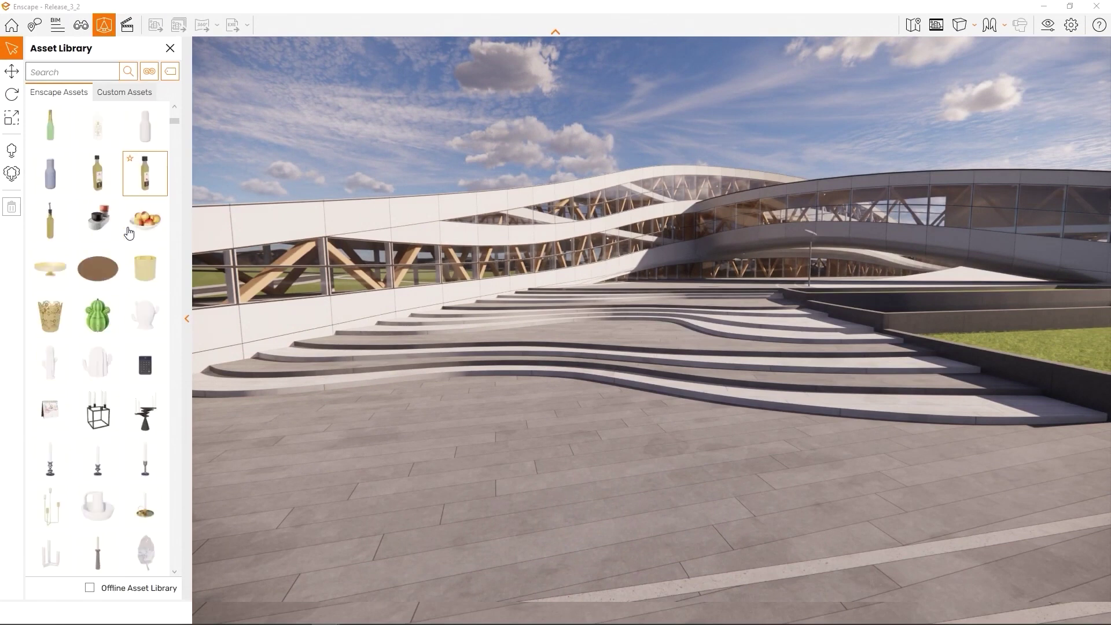
pyautogui.scroll(-5, 139, 191)
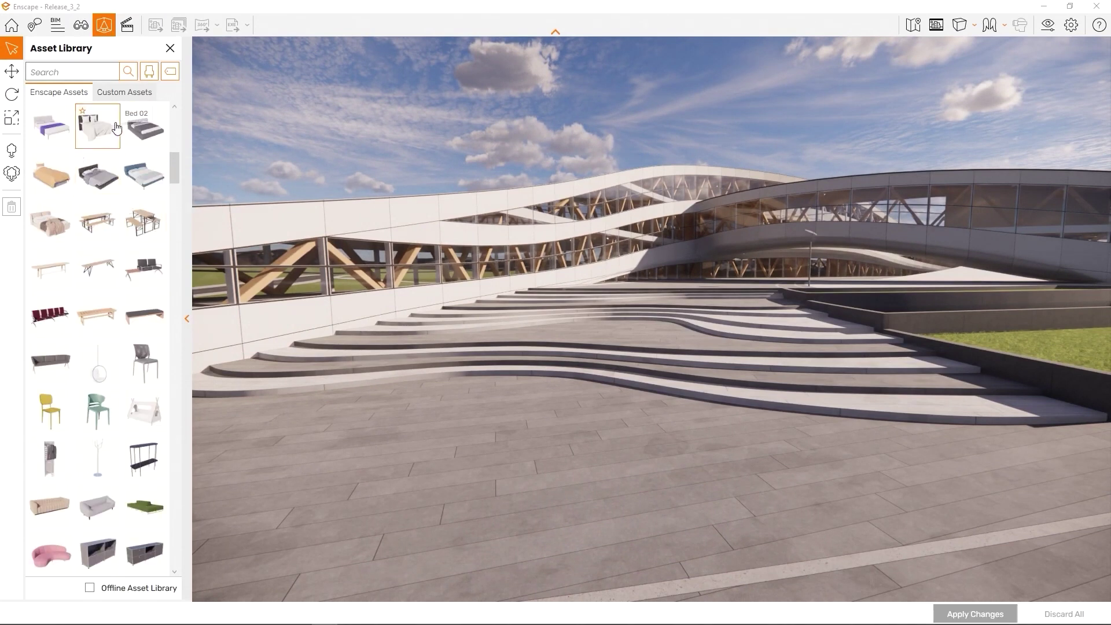
pyautogui.click(129, 94)
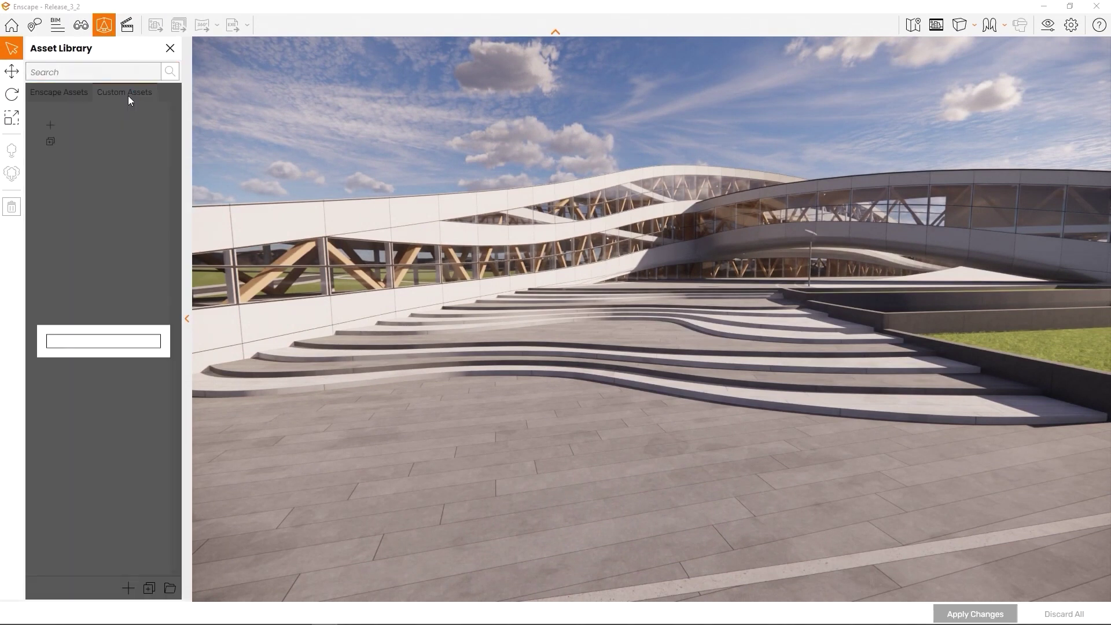
pyautogui.scroll(-3, 103, 225)
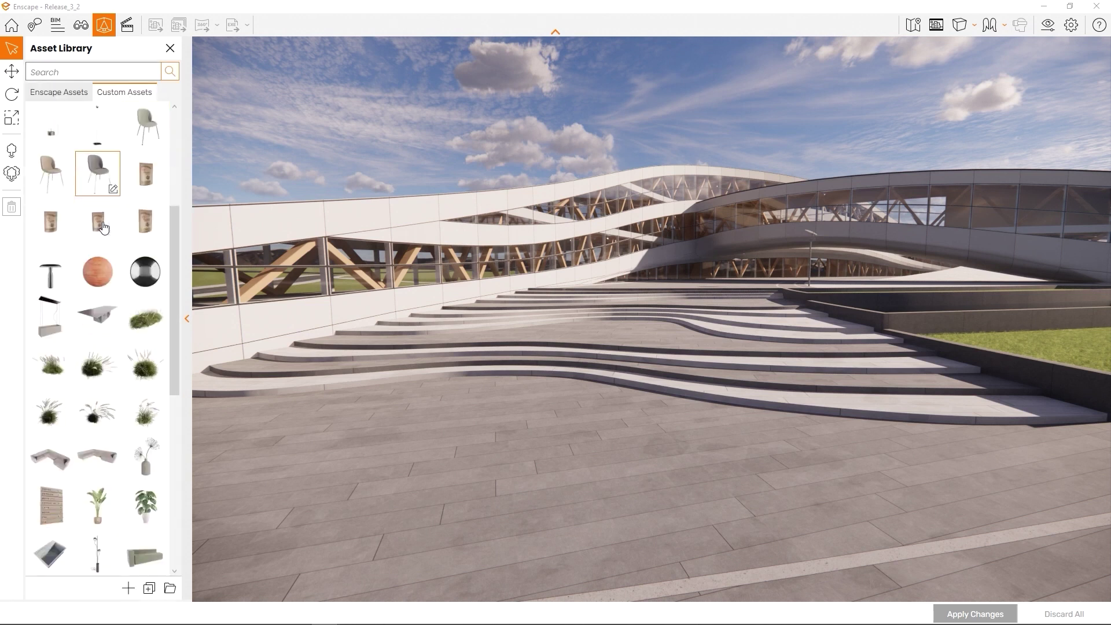
pyautogui.scroll(-9, 103, 225)
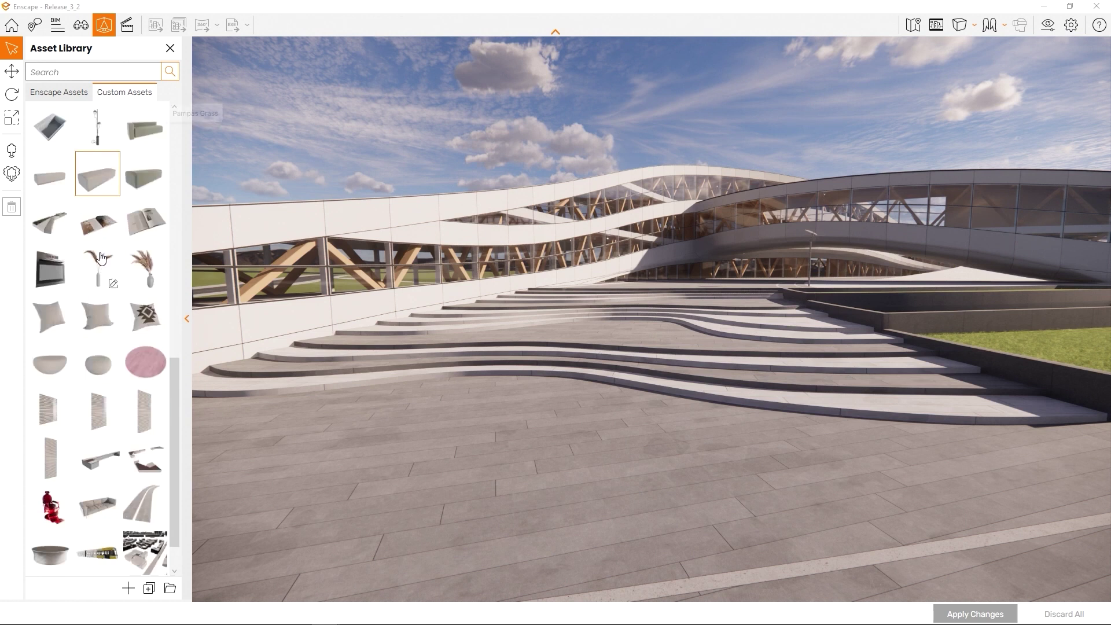
pyautogui.click(61, 92)
# Search the asset library for 'chair', then clear the search
pyautogui.click(68, 72)
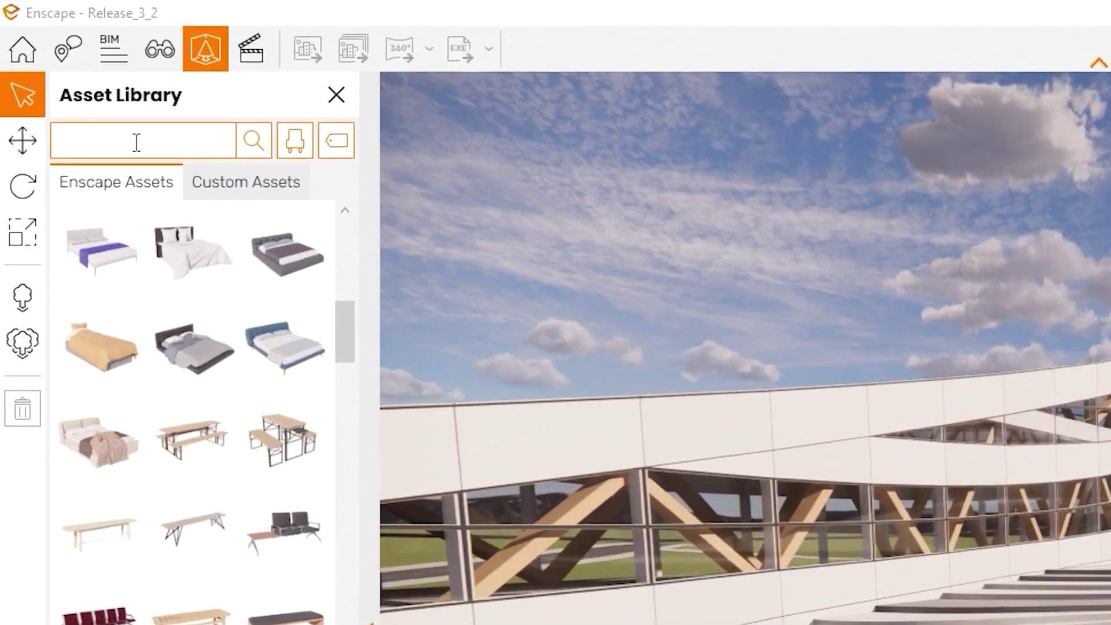
pyautogui.write('chair')
pyautogui.click(294, 164)
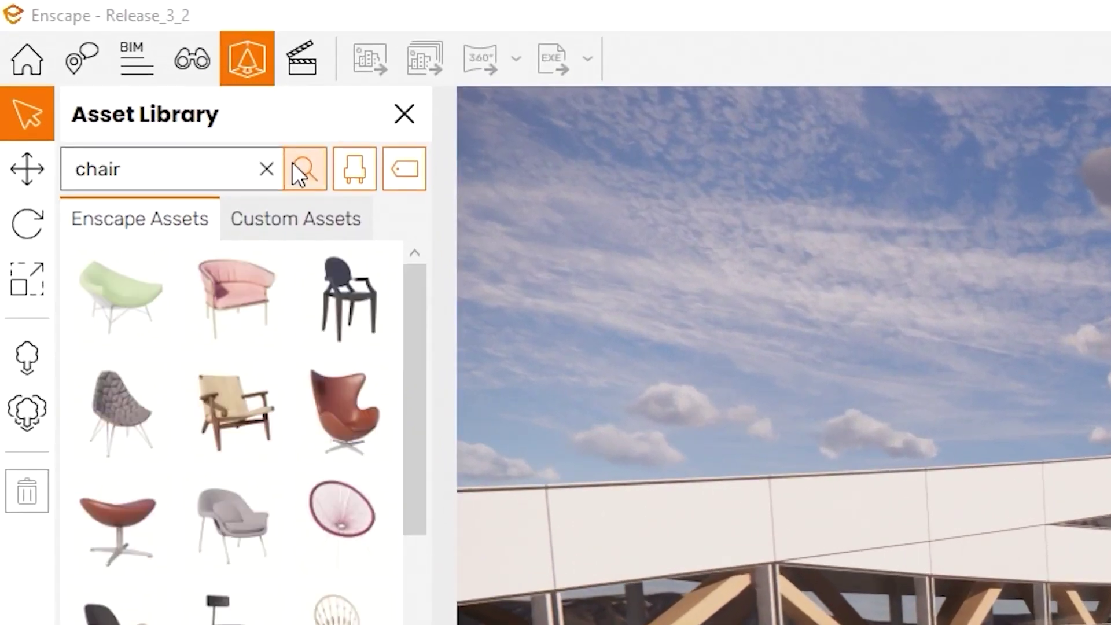
pyautogui.click(266, 169)
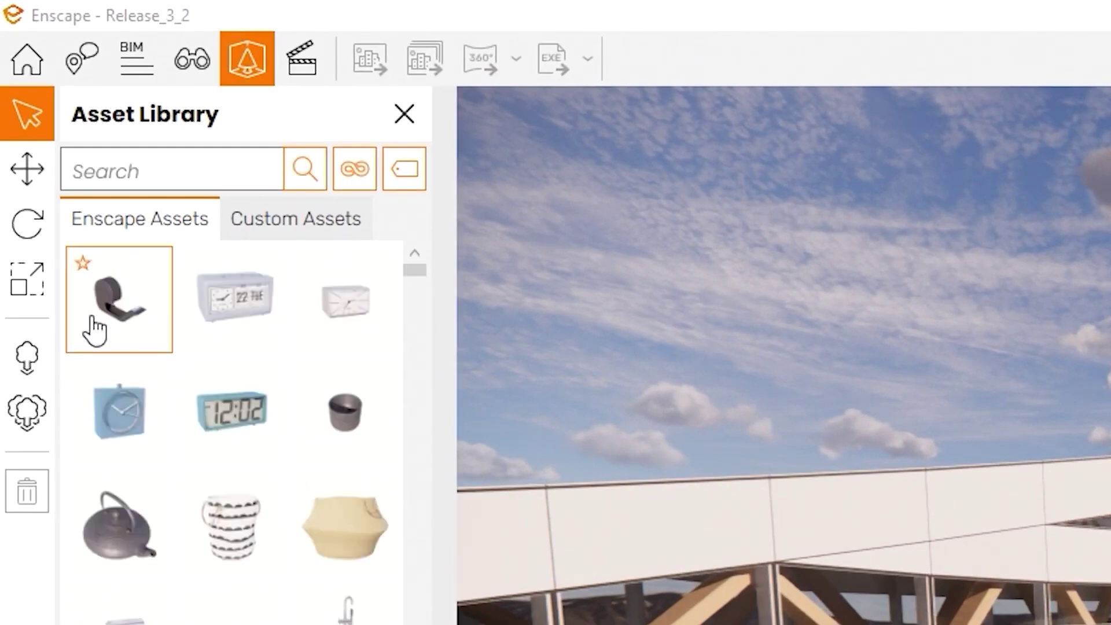
# Filter the library to the People category and browse the tag filter list
pyautogui.click(354, 168)
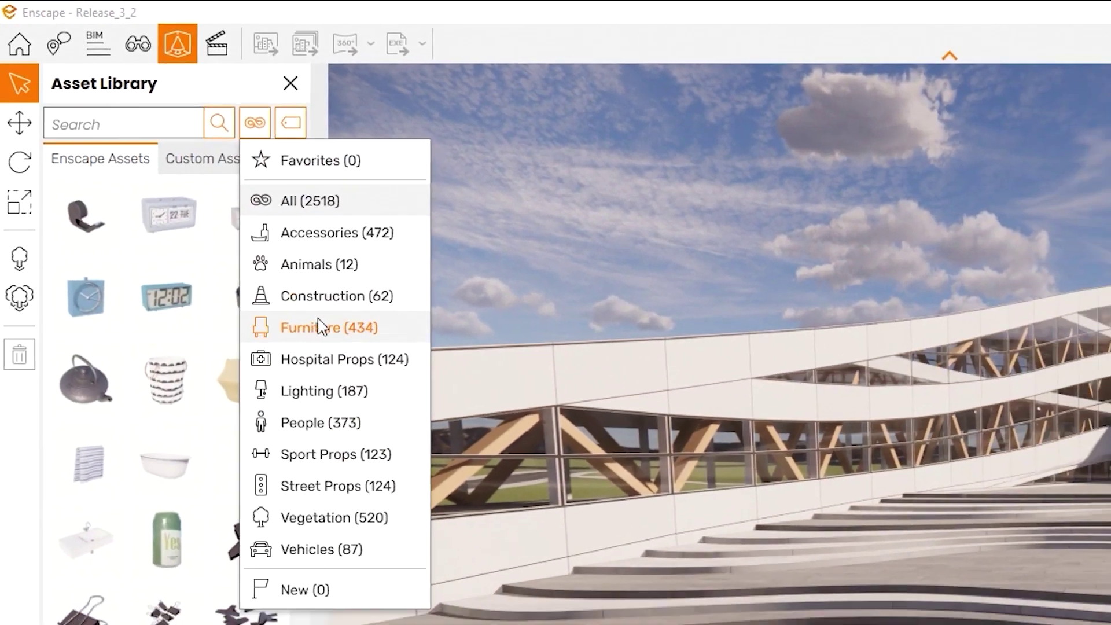
pyautogui.click(334, 423)
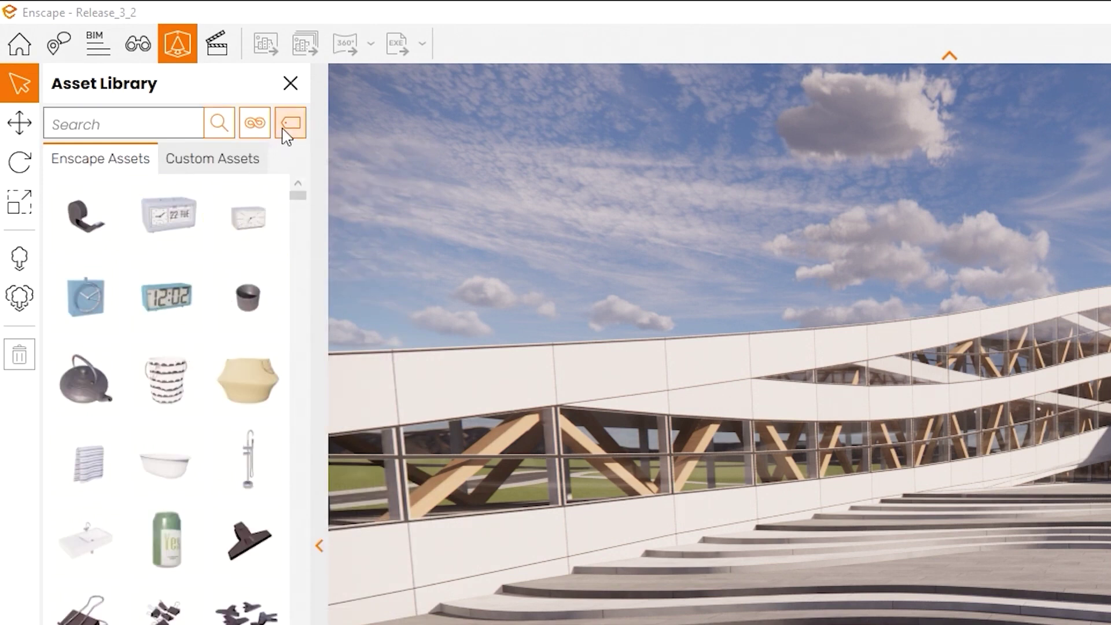
pyautogui.click(290, 122)
pyautogui.scroll(-3, 312, 278)
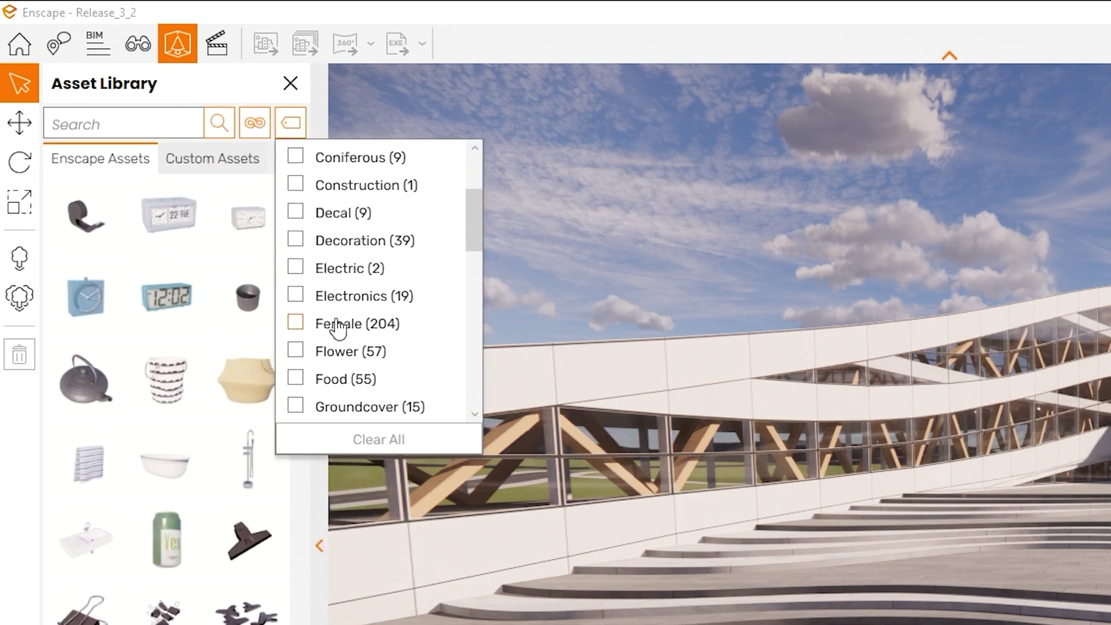
pyautogui.scroll(-6, 338, 329)
pyautogui.scroll(-5, 347, 344)
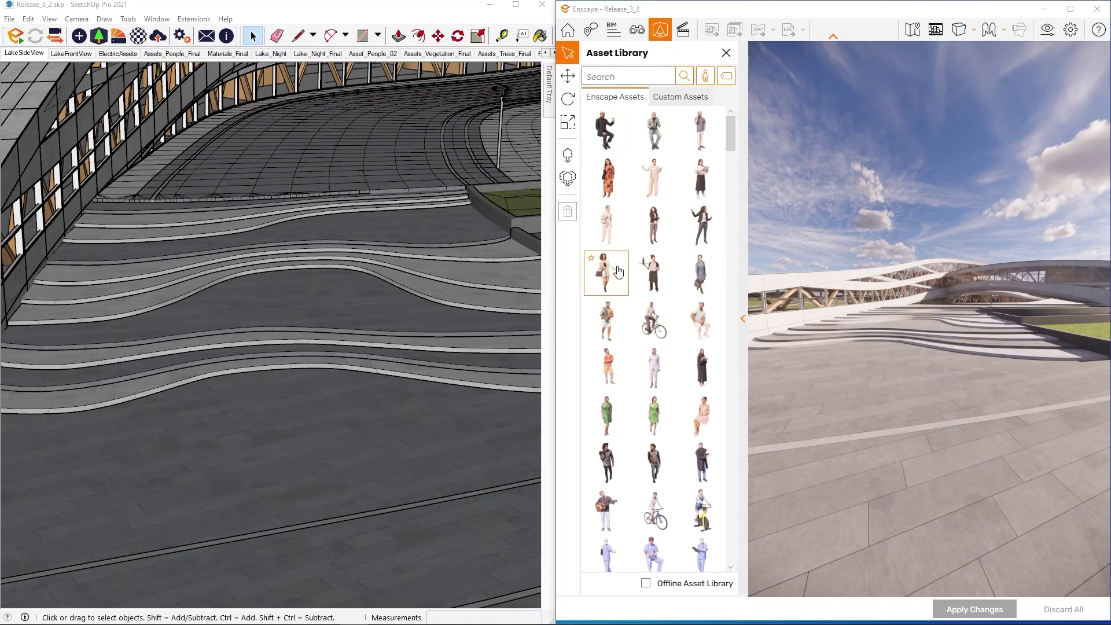
# Place several standing figures and a man on the plaza and steps
pyautogui.click(617, 272)
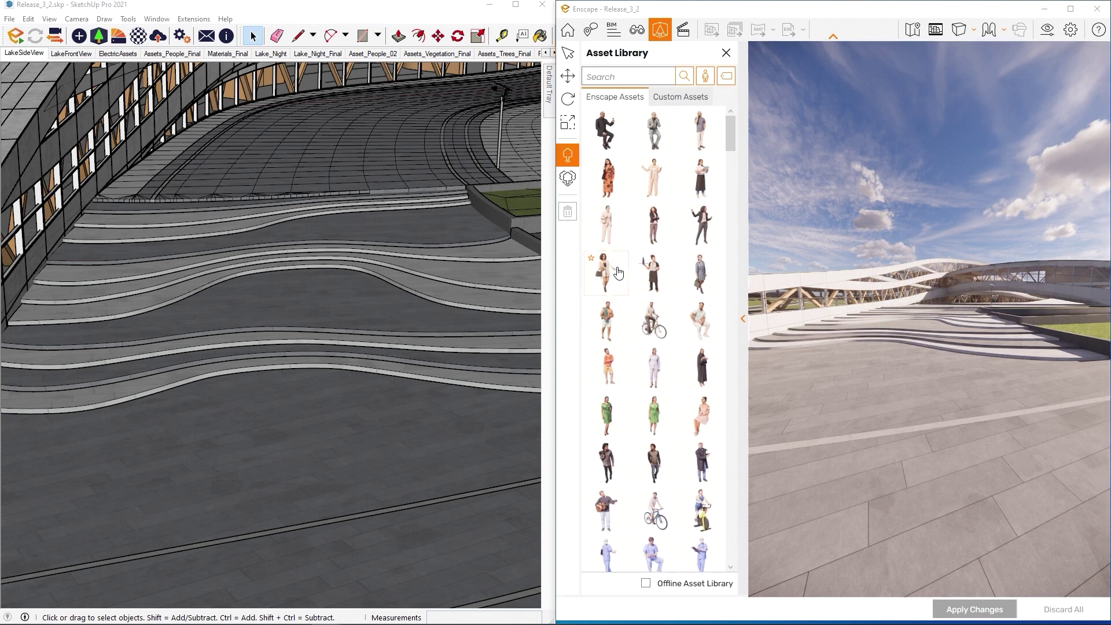
pyautogui.click(849, 399)
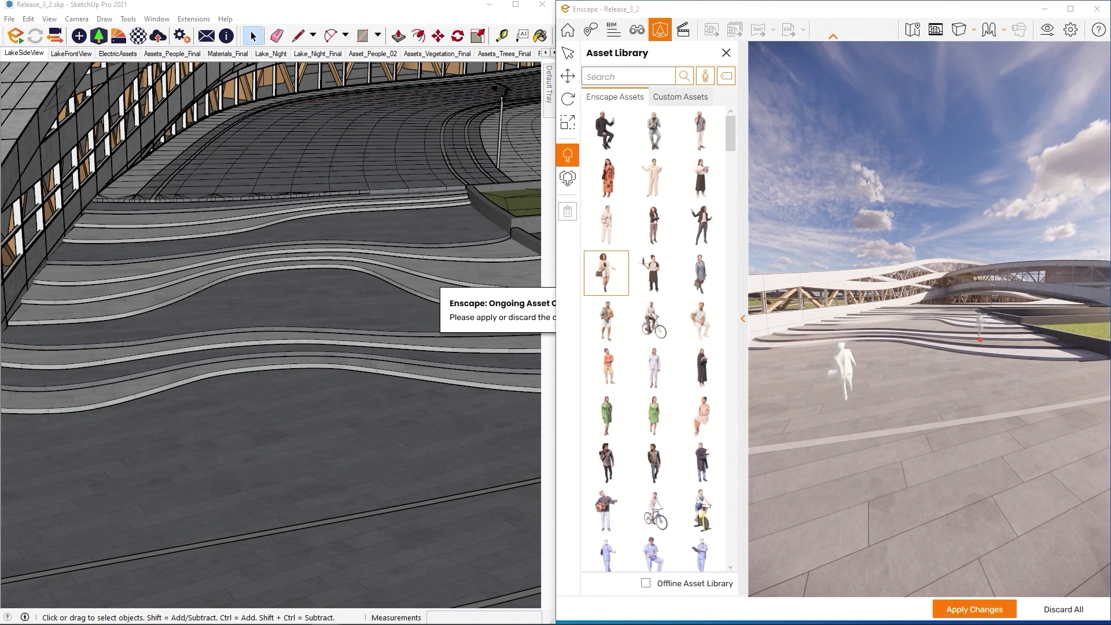
pyautogui.click(653, 178)
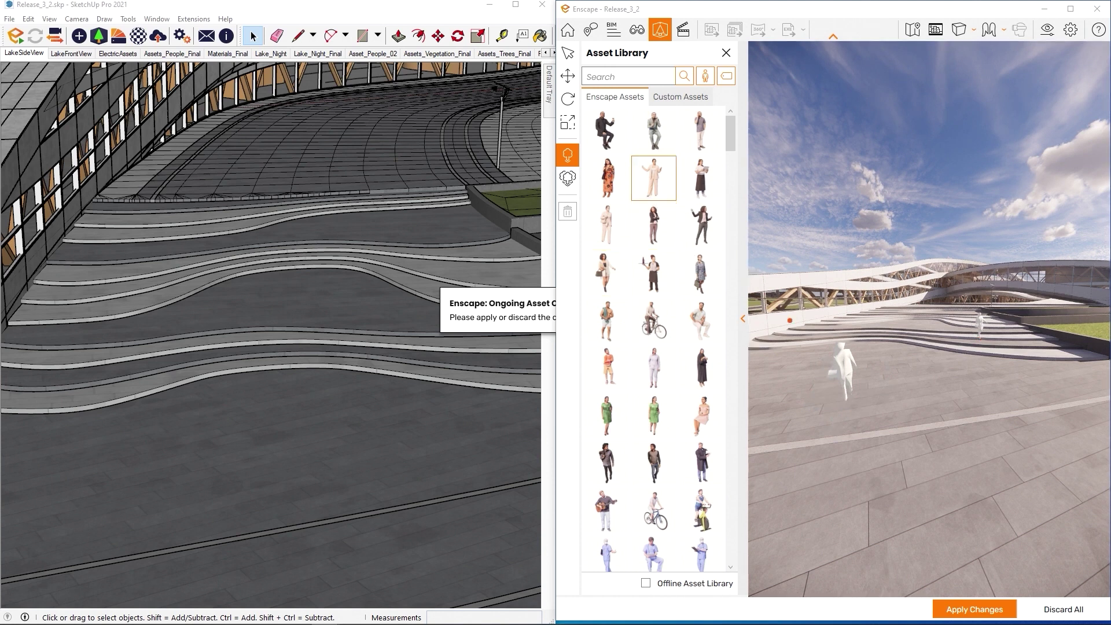
pyautogui.click(967, 398)
pyautogui.click(852, 343)
pyautogui.click(645, 447)
pyautogui.click(606, 460)
pyautogui.click(1036, 531)
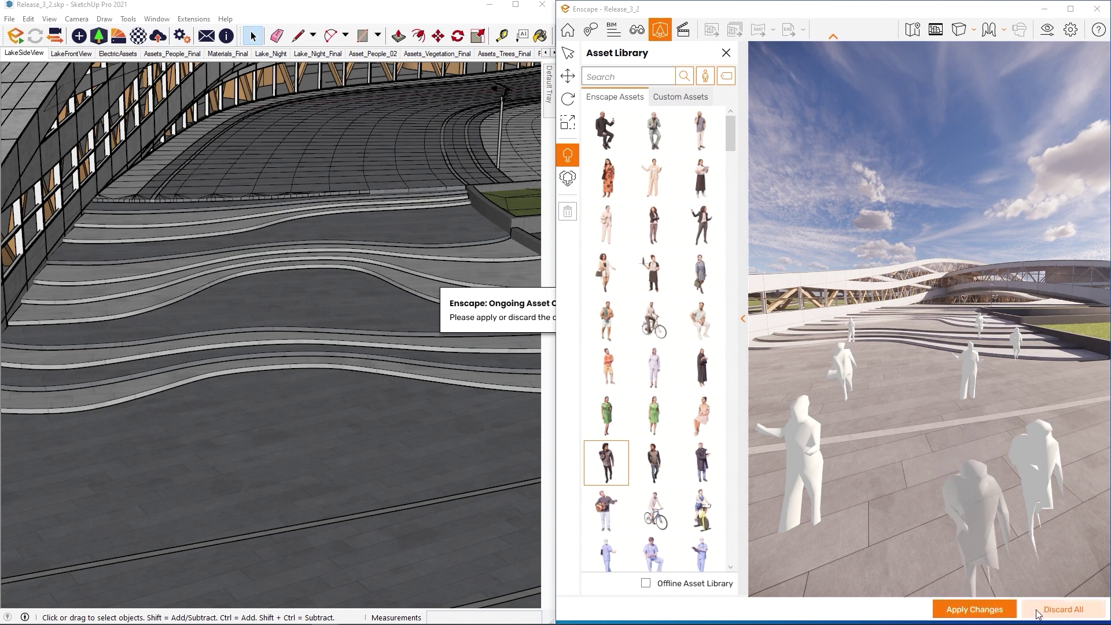
# Apply the placed people, end placement, and tilt the view down toward the plaza
pyautogui.click(1002, 610)
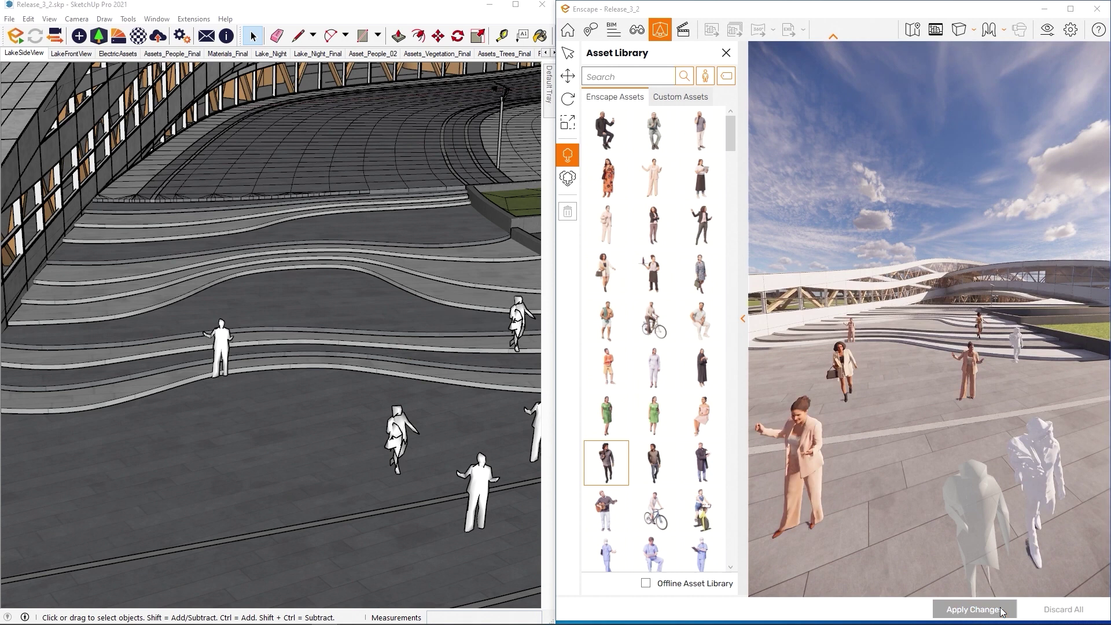
pyautogui.click(1001, 611)
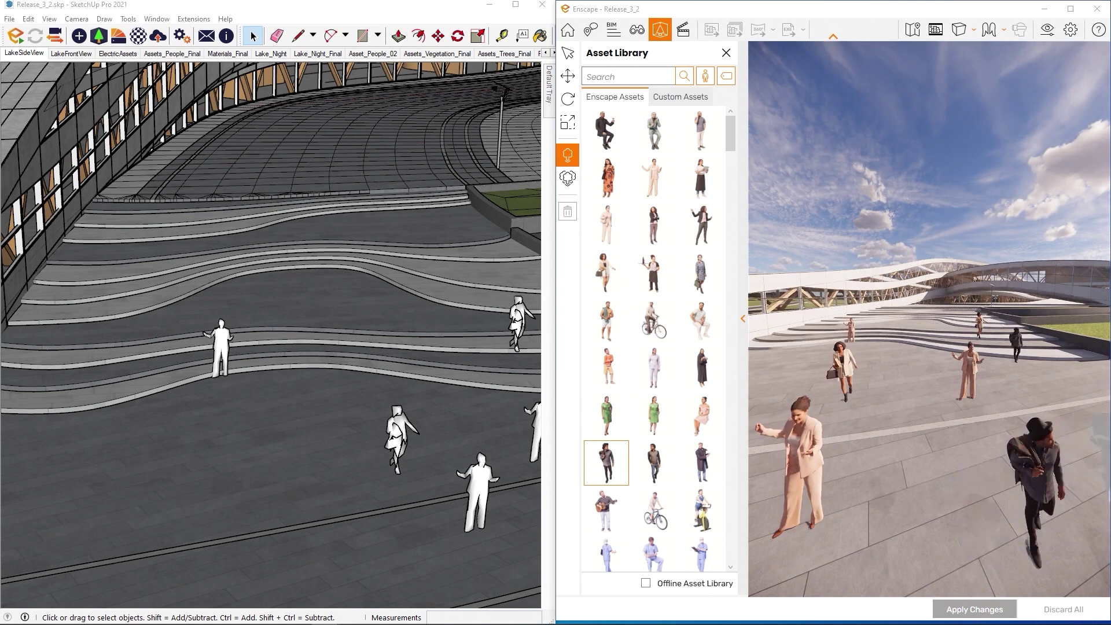
pyautogui.press('Escape')
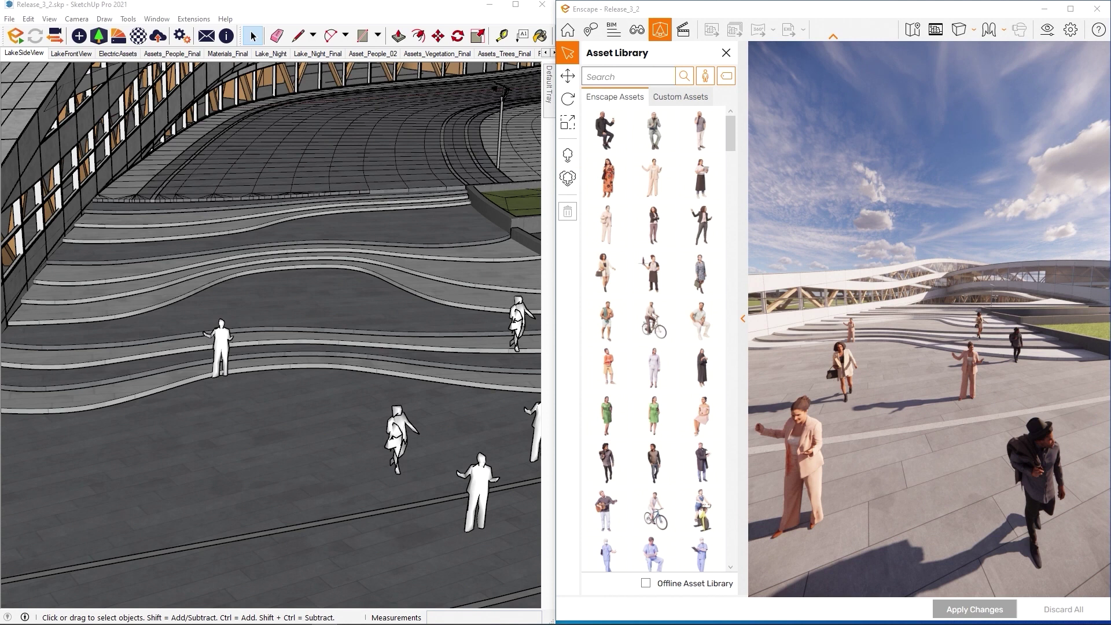
pyautogui.moveTo(952, 281); pyautogui.dragTo(949, 304)
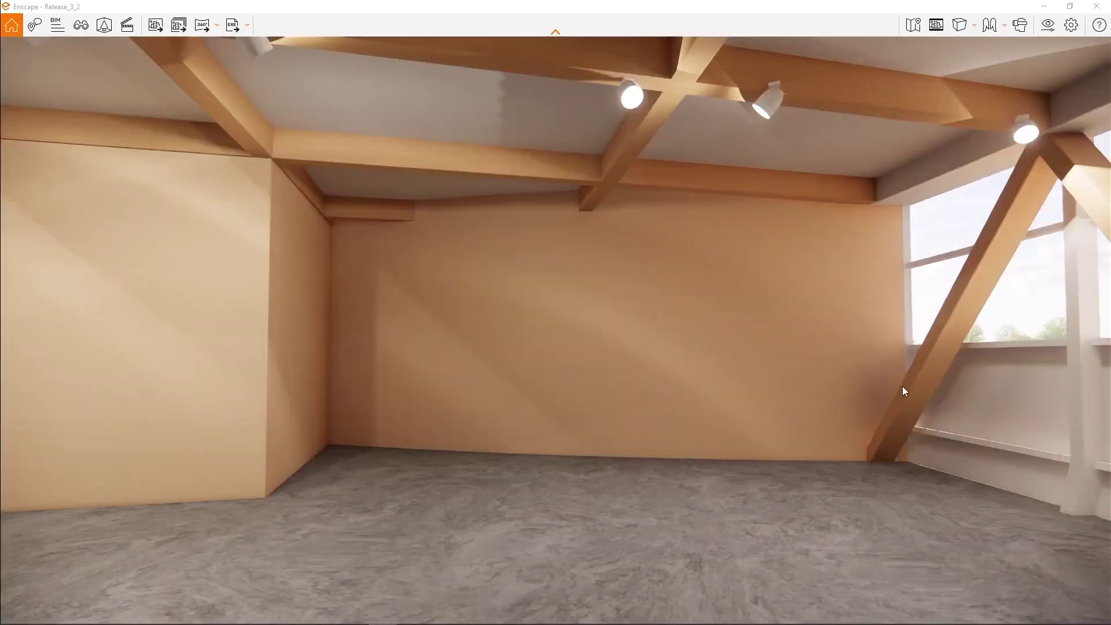
# Place six Dining Table 21 assets across the floor and apply the changes
pyautogui.press('l')
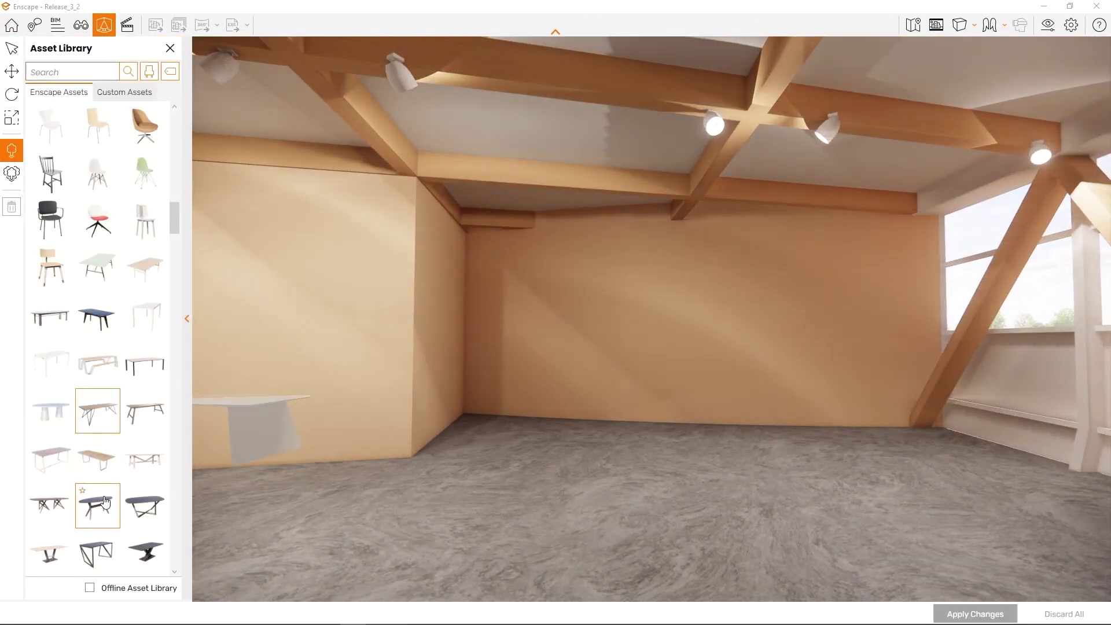
pyautogui.scroll(-3, 98, 463)
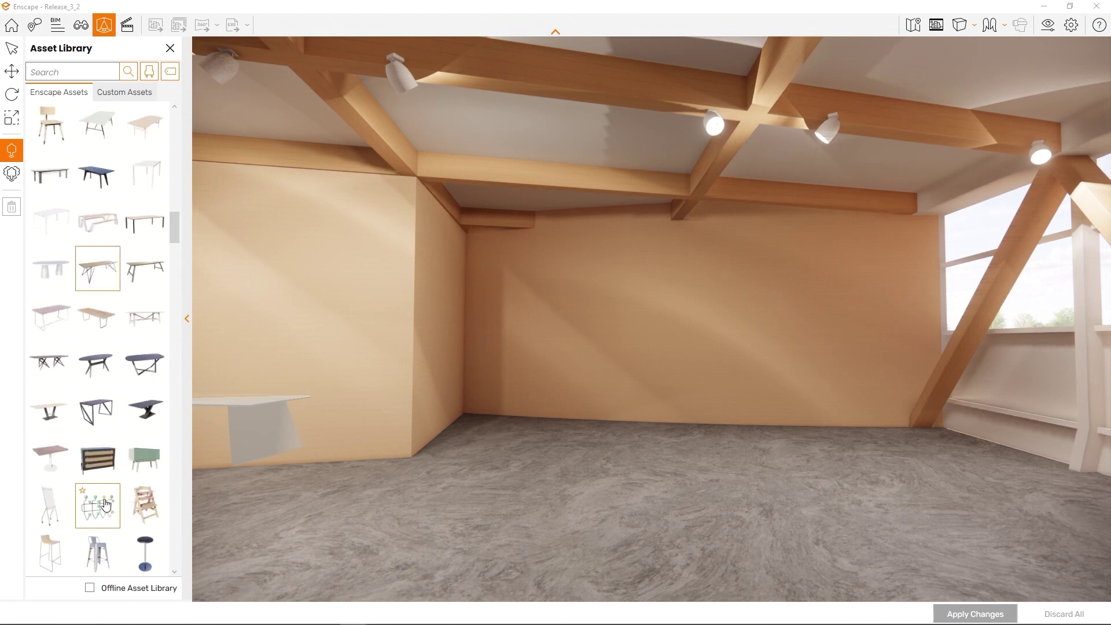
pyautogui.click(49, 462)
pyautogui.click(458, 490)
pyautogui.click(567, 445)
pyautogui.click(636, 491)
pyautogui.click(733, 456)
pyautogui.click(784, 526)
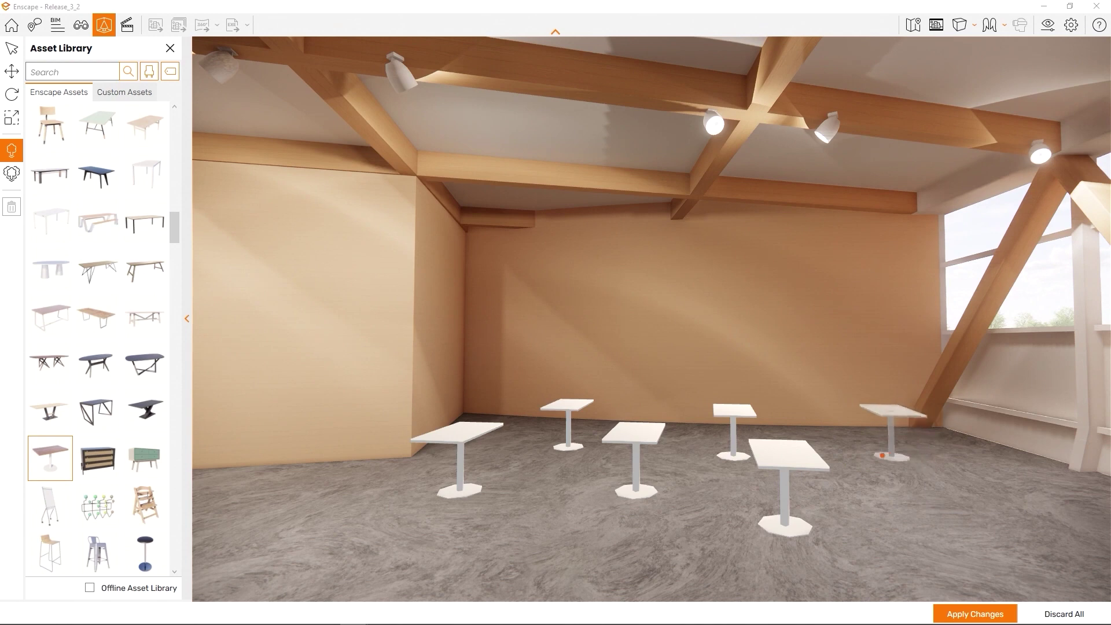
pyautogui.click(881, 454)
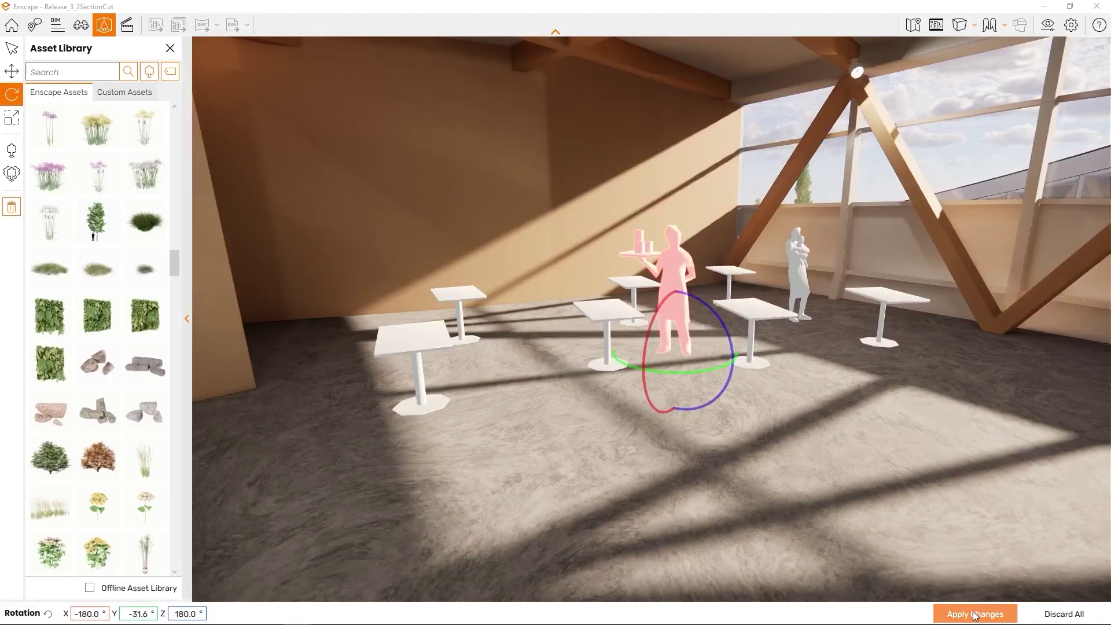
pyautogui.click(976, 614)
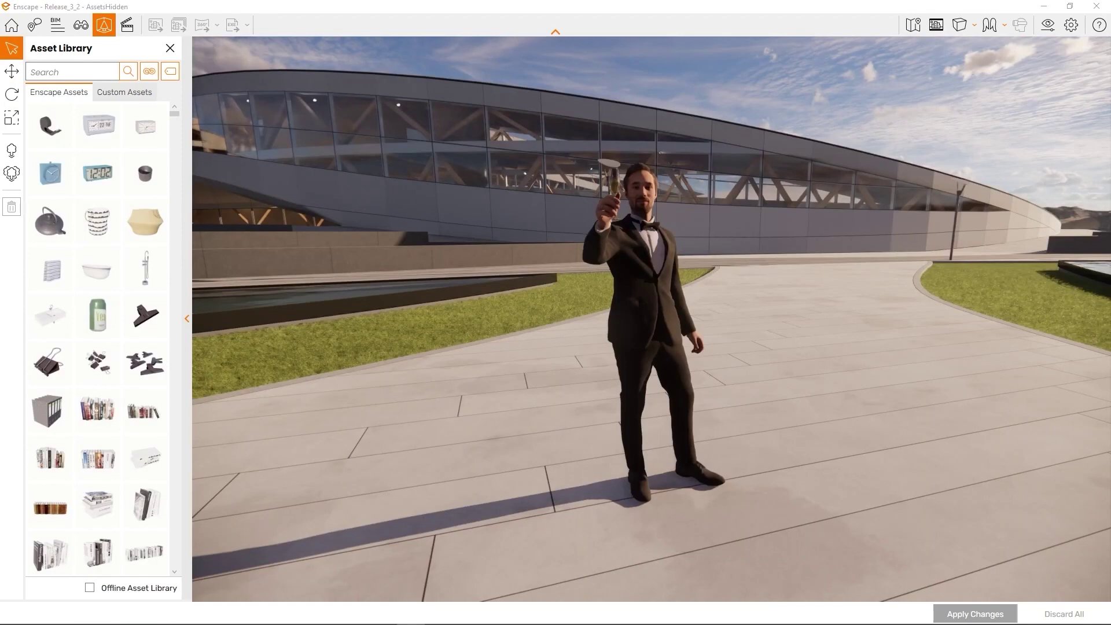
# Close the asset library, then select the toasting man and rotate him around his vertical axis
pyautogui.click(189, 319)
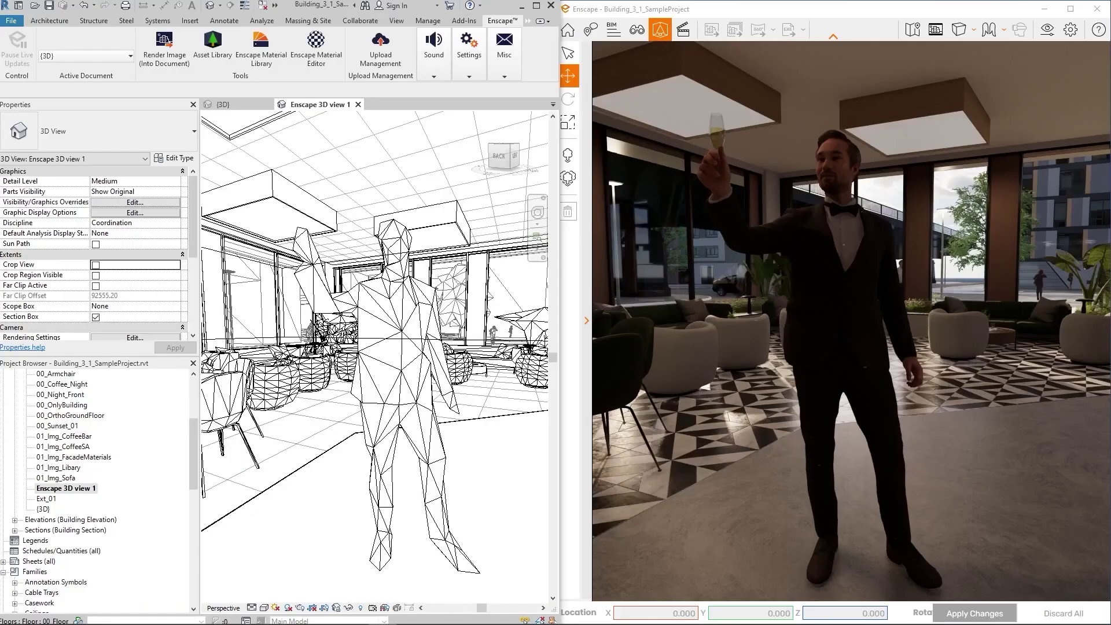
pyautogui.click(858, 320)
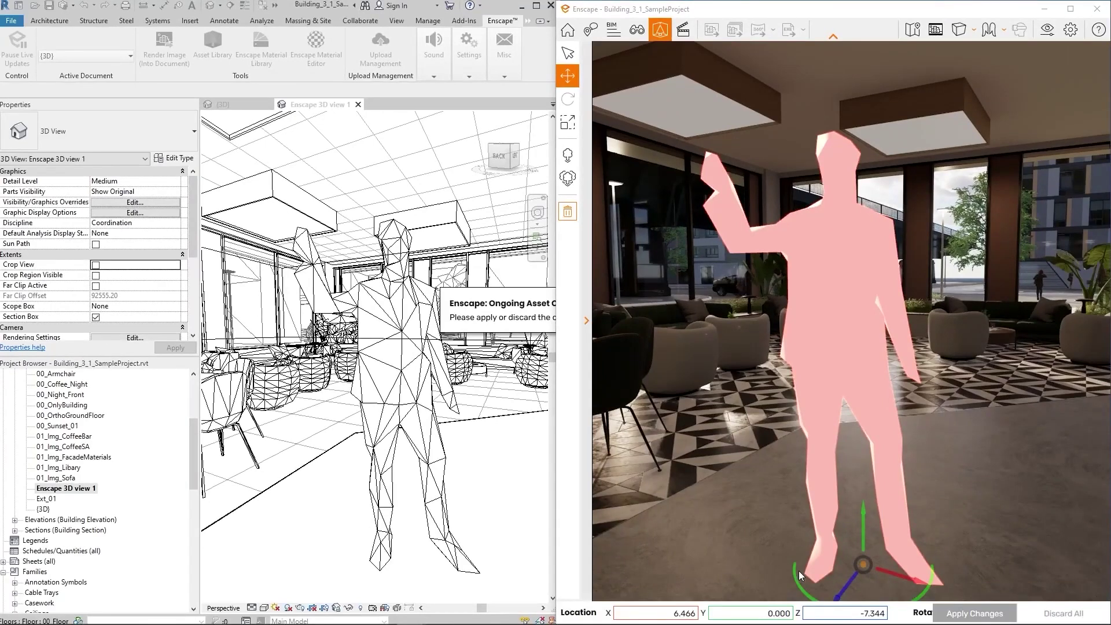
pyautogui.moveTo(798, 572); pyautogui.dragTo(793, 574)
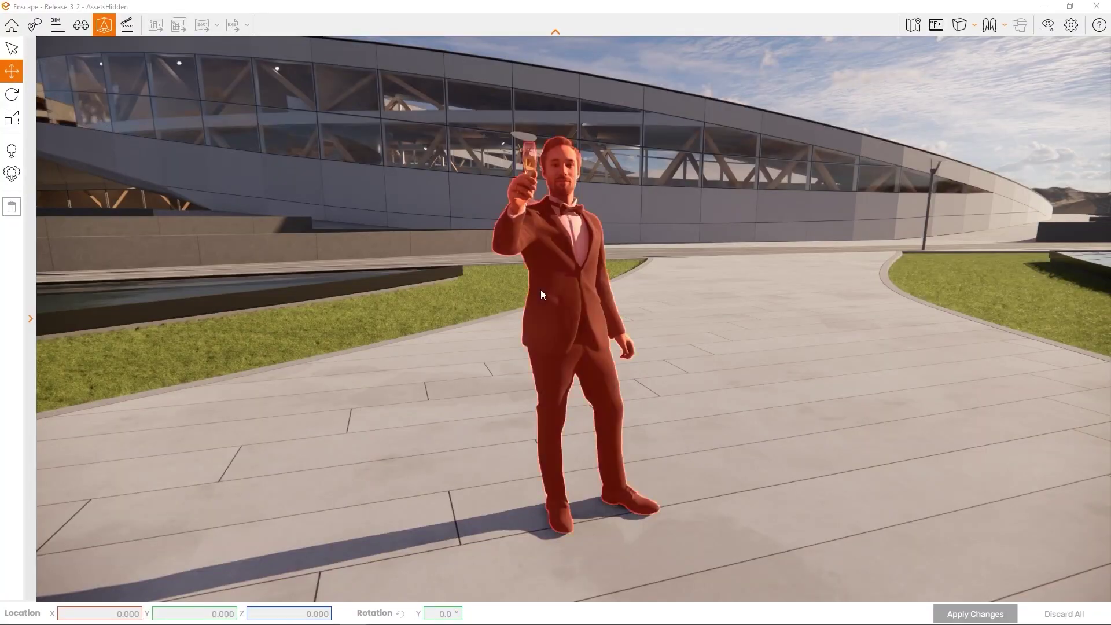
# Move the tuxedo man slightly right across the paving and apply his new position
pyautogui.click(566, 320)
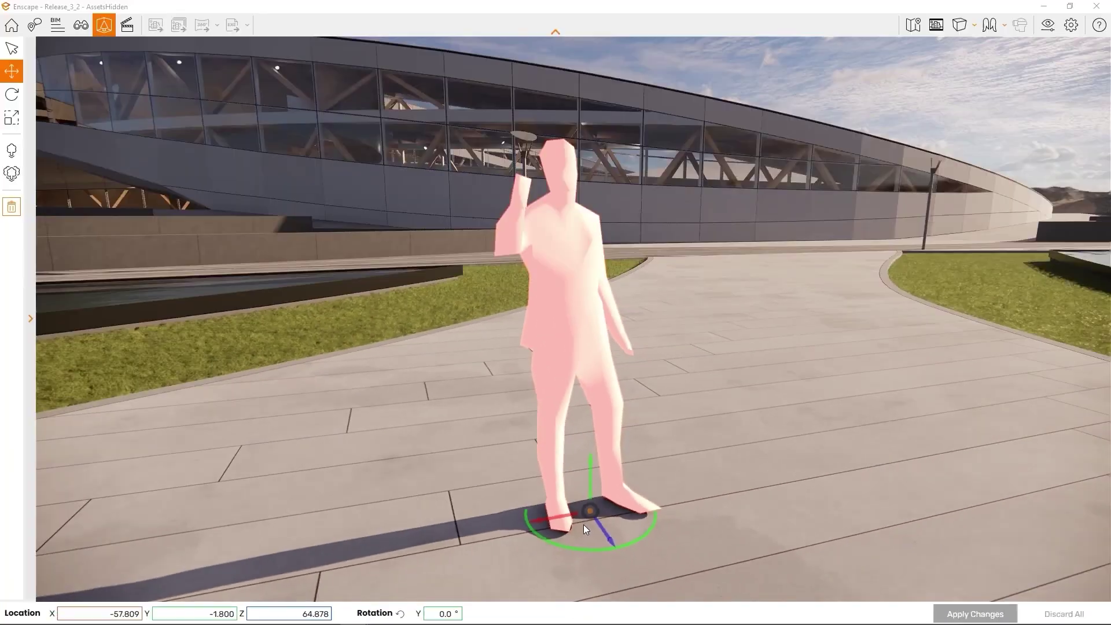
pyautogui.moveTo(590, 514); pyautogui.dragTo(634, 523)
pyautogui.moveTo(615, 487); pyautogui.dragTo(688, 487)
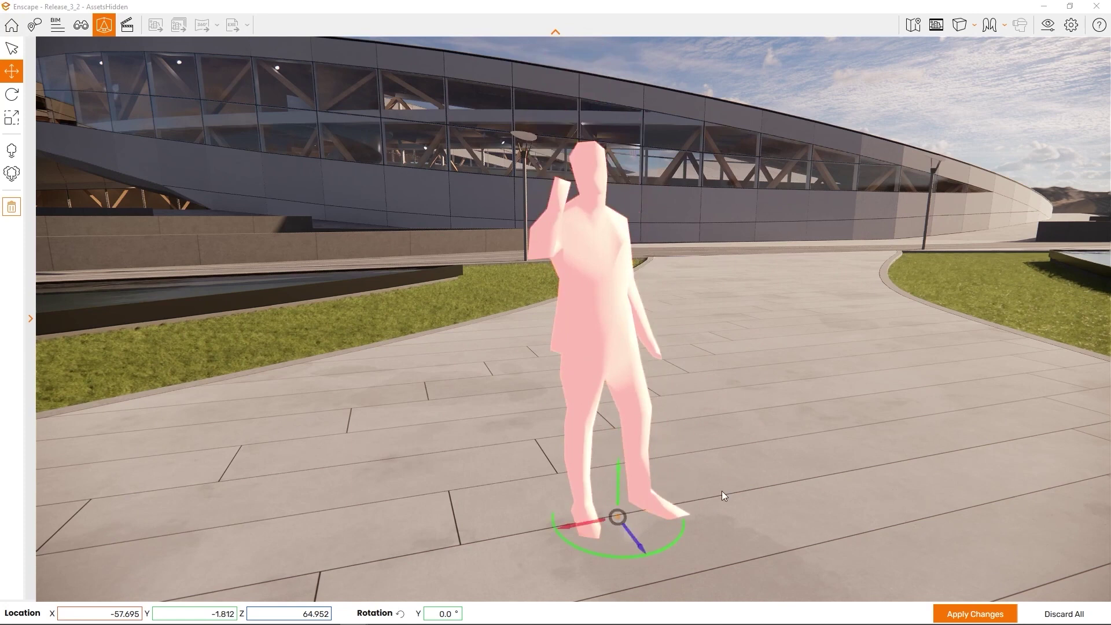
pyautogui.click(972, 614)
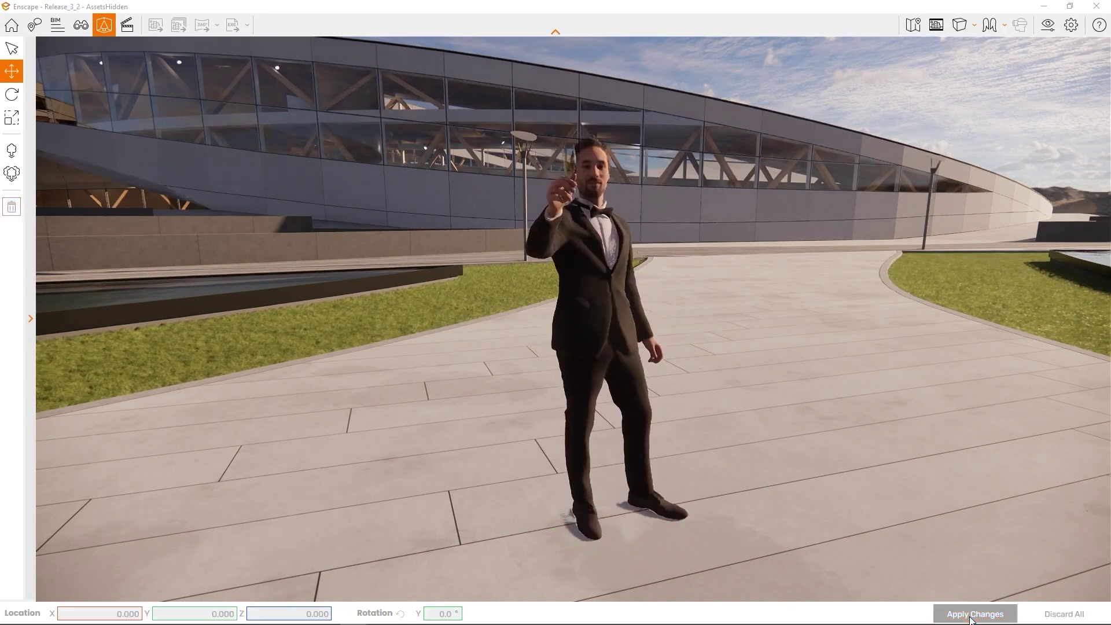
# Set the tuxedo man's Location X to -58 and apply it
pyautogui.click(591, 342)
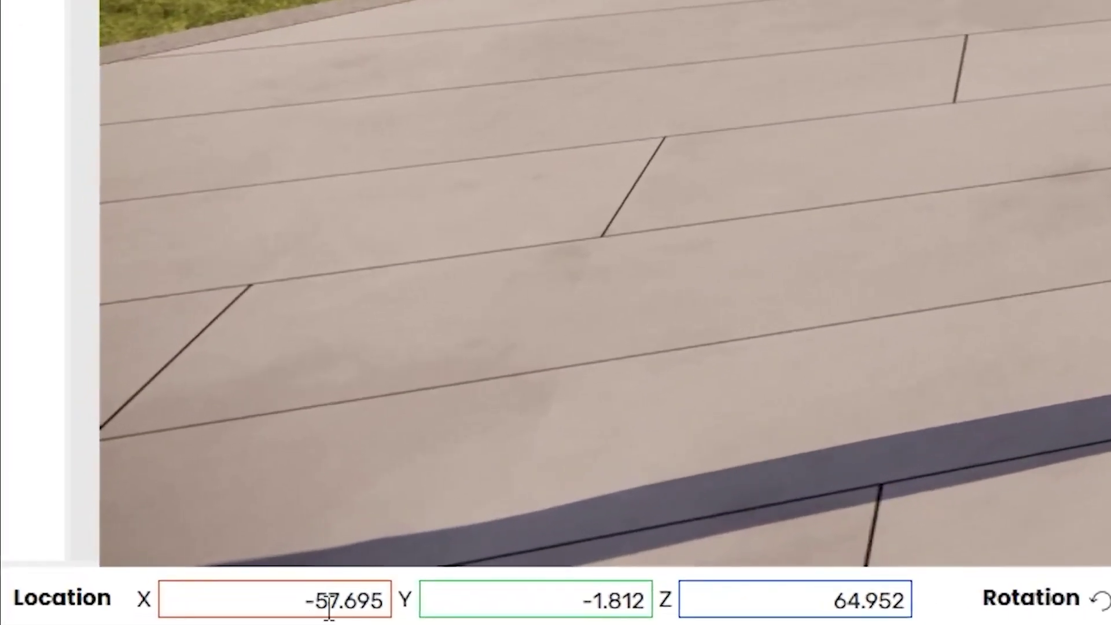
pyautogui.click(333, 607)
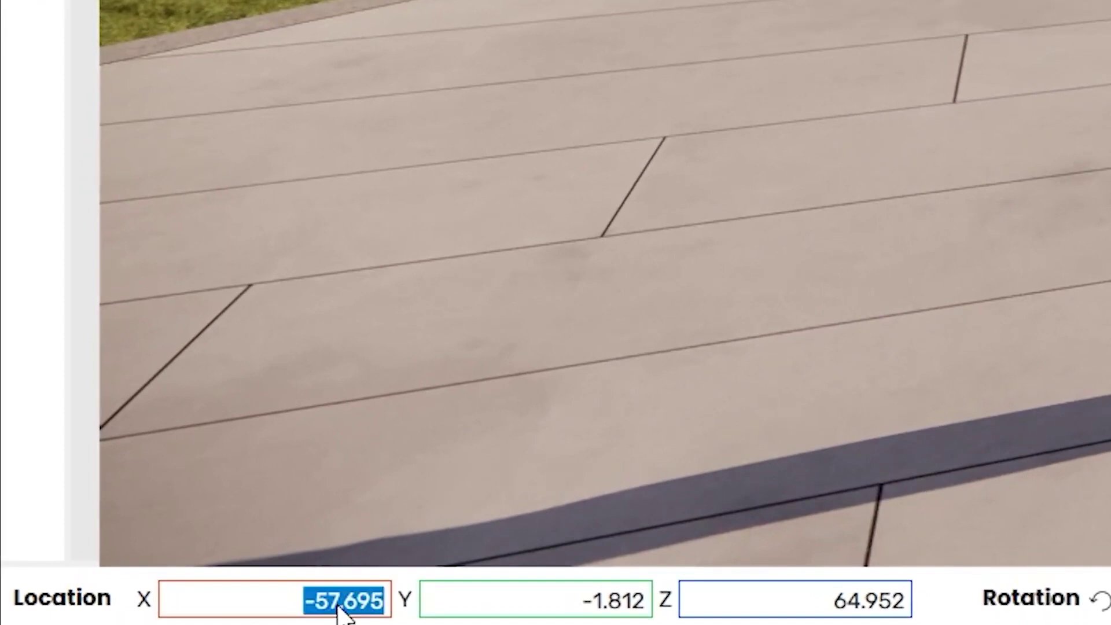
pyautogui.click(341, 606)
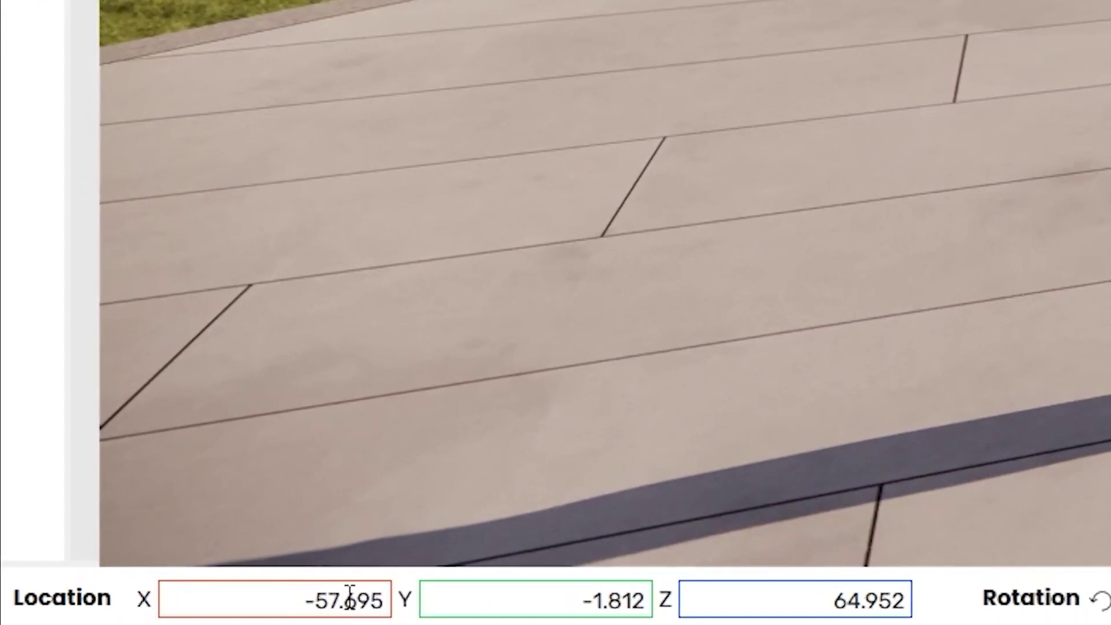
pyautogui.moveTo(328, 603); pyautogui.dragTo(461, 610)
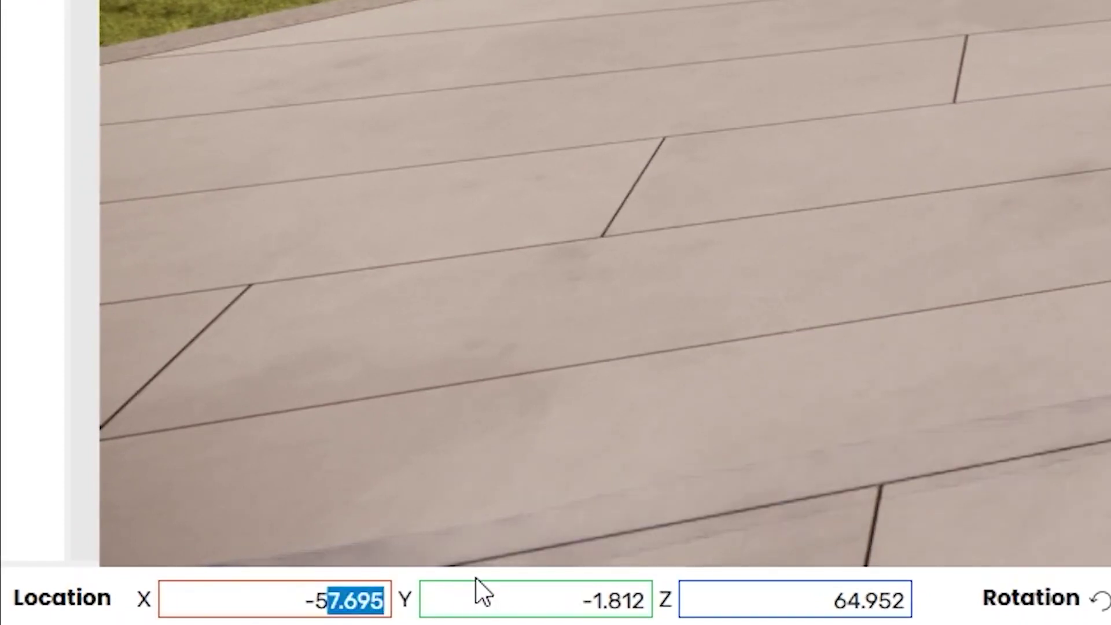
pyautogui.write('8')
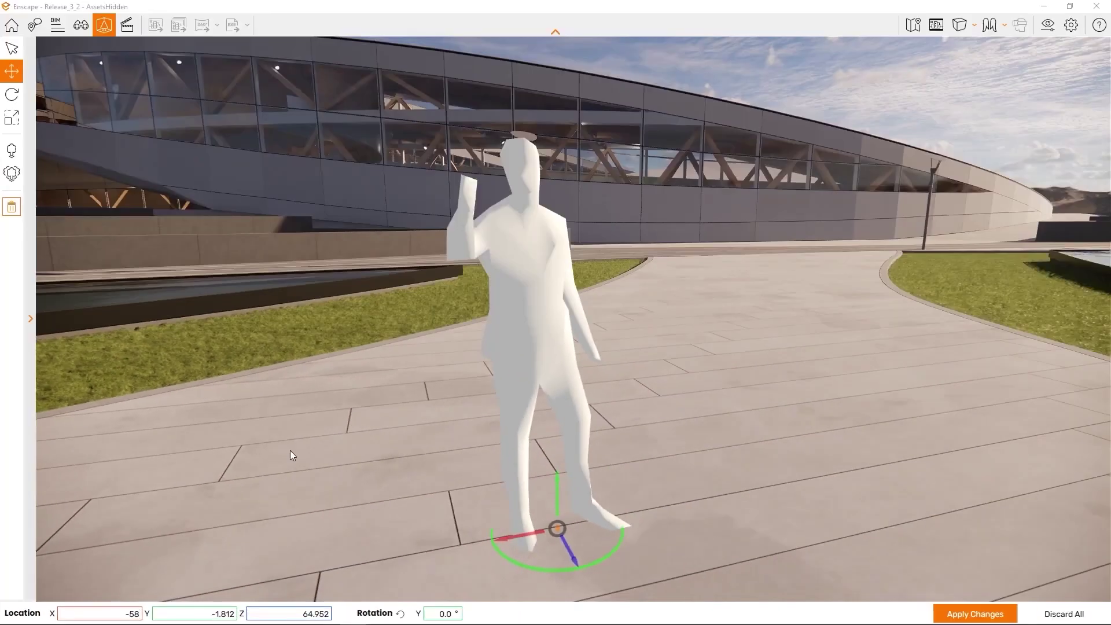
pyautogui.click(962, 607)
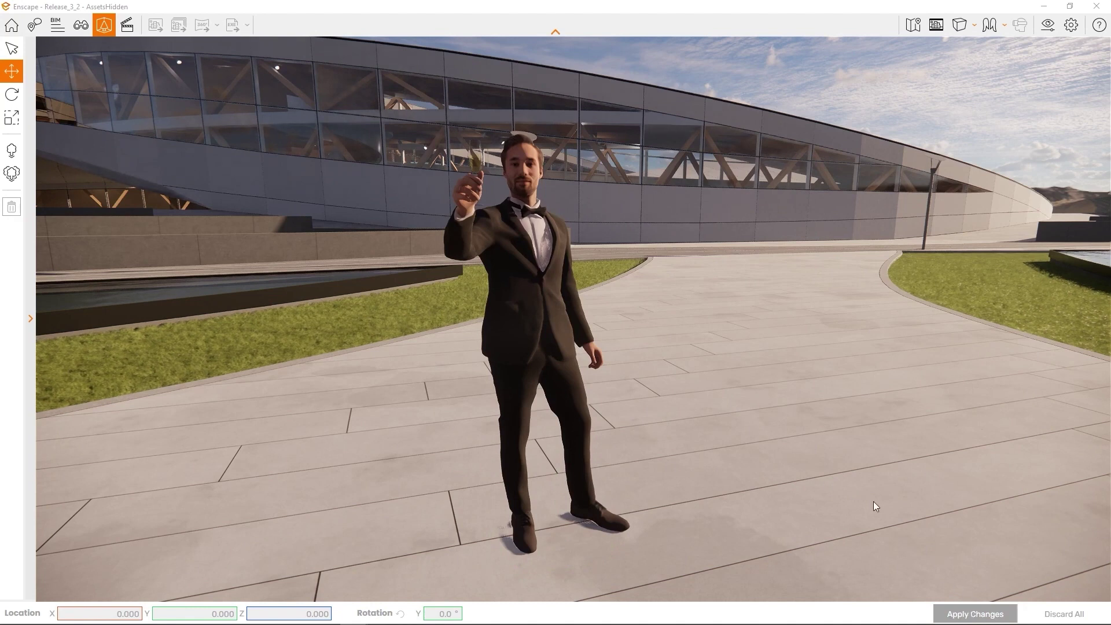
# Rotate the tuxedo man to about -9.2° around the Y axis
pyautogui.click(25, 101)
pyautogui.click(588, 439)
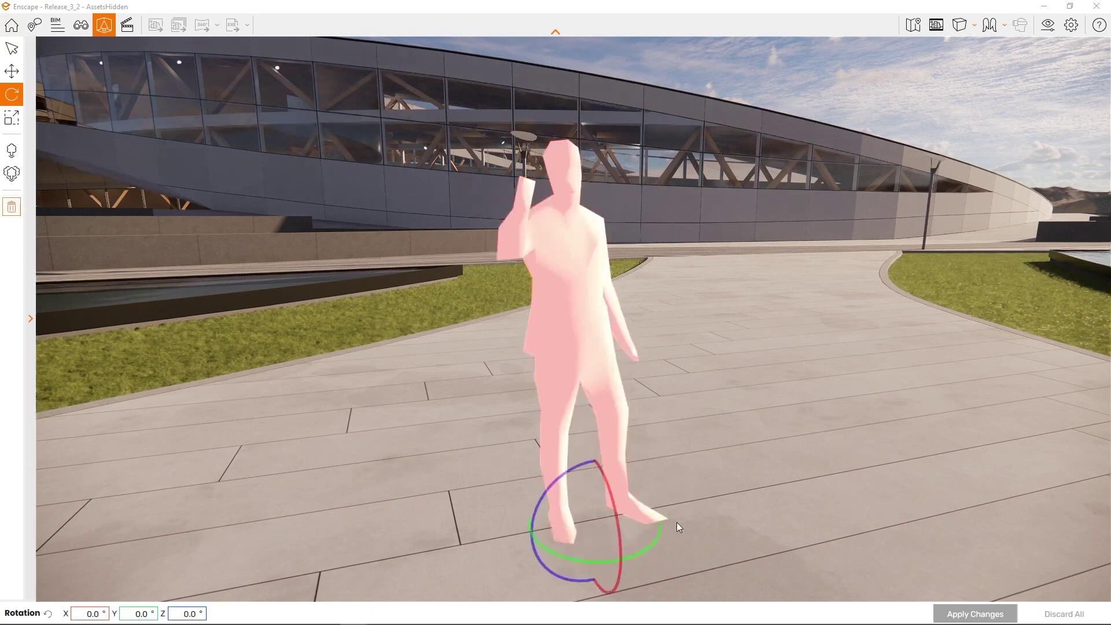
pyautogui.moveTo(646, 548); pyautogui.dragTo(636, 538)
pyautogui.click(12, 117)
# Scale the tuxedo man to 76% and apply, then delete him and apply the deletion
pyautogui.moveTo(593, 471)
pyautogui.mouseDown()
pyautogui.moveTo(594, 400)
pyautogui.moveTo(593, 473)
pyautogui.mouseUp()
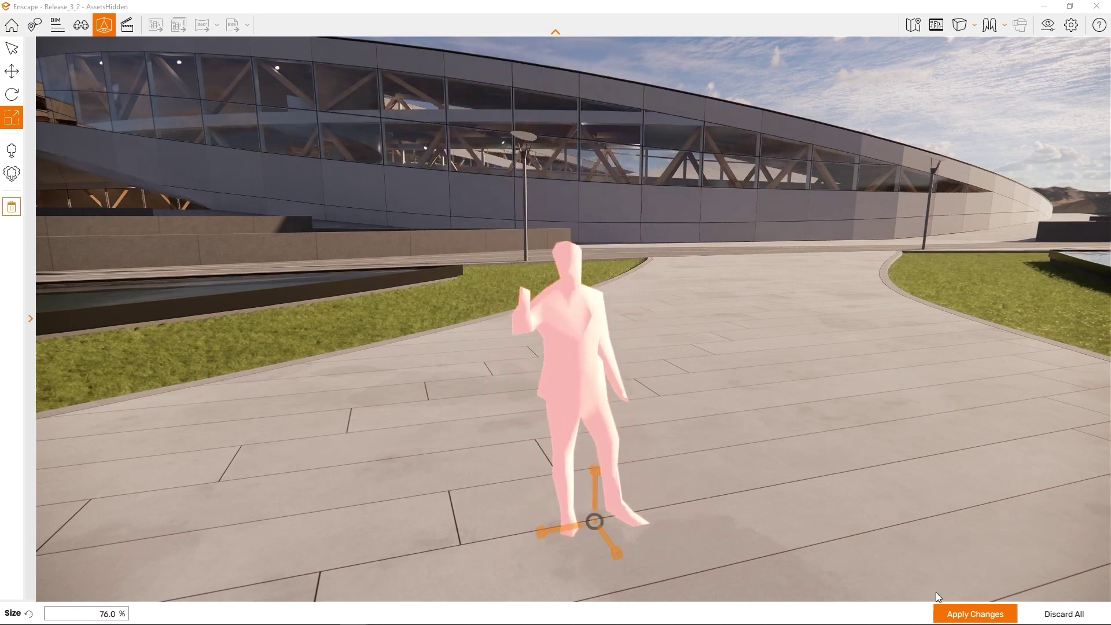
pyautogui.click(952, 614)
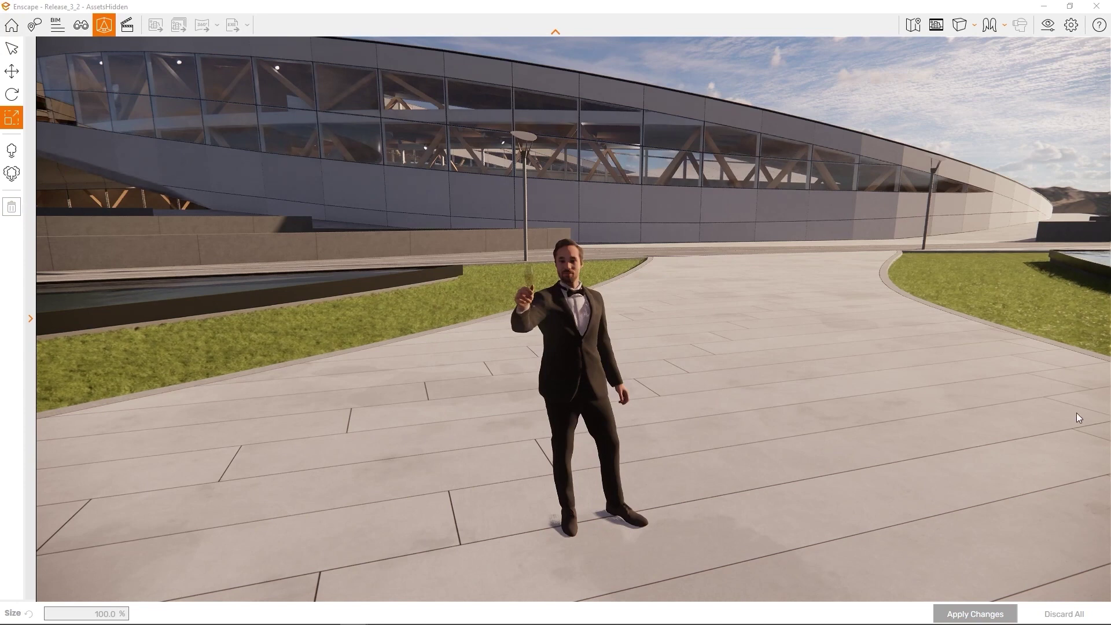
pyautogui.click(582, 316)
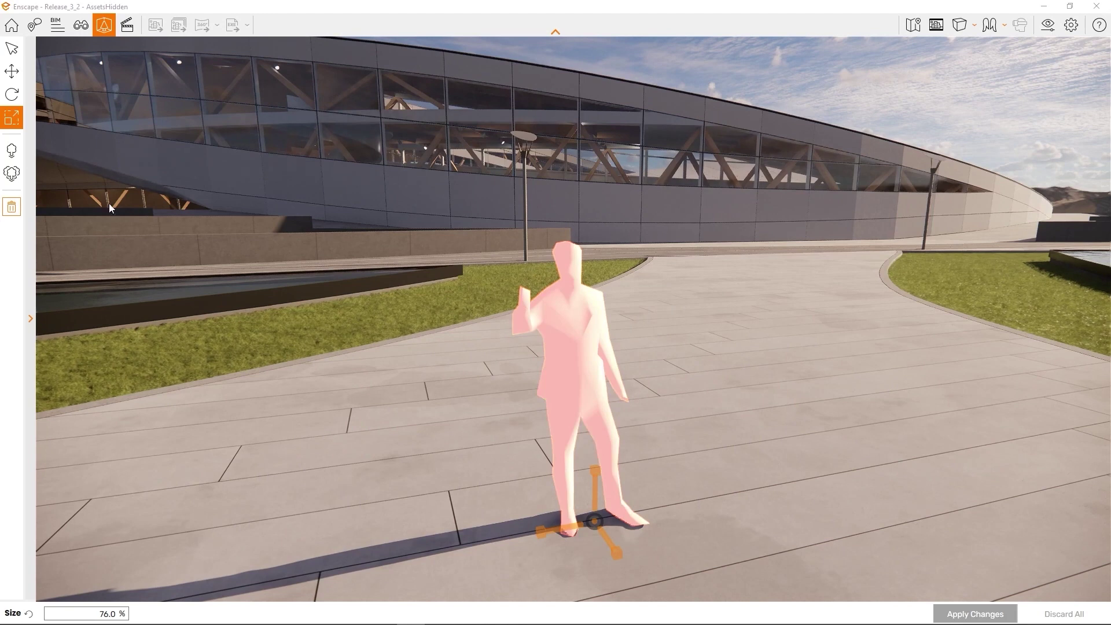
pyautogui.click(12, 207)
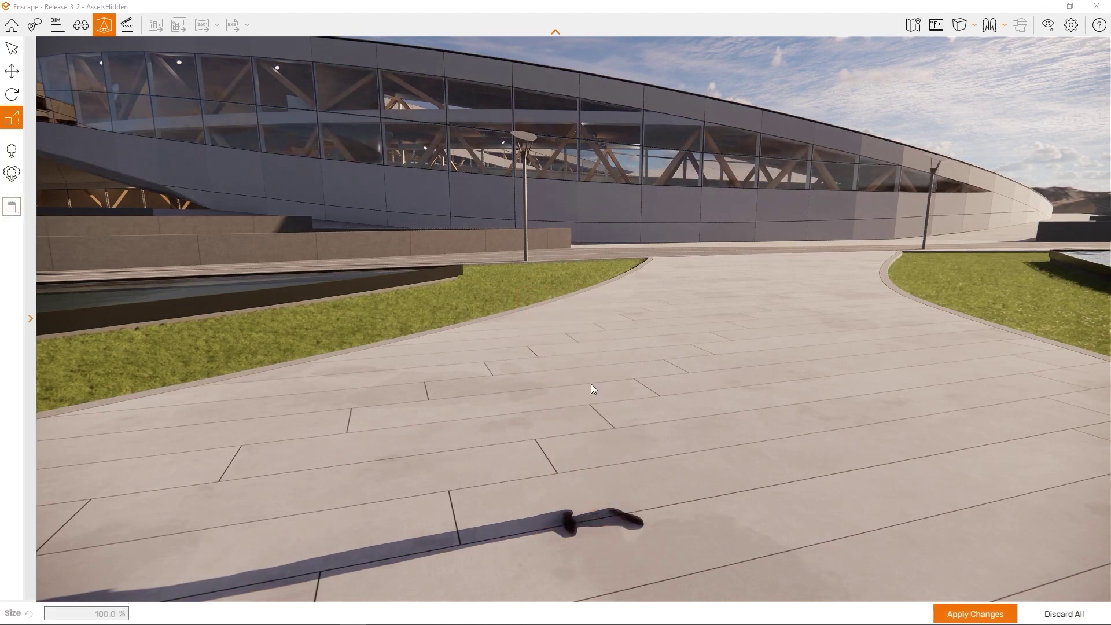
pyautogui.click(974, 613)
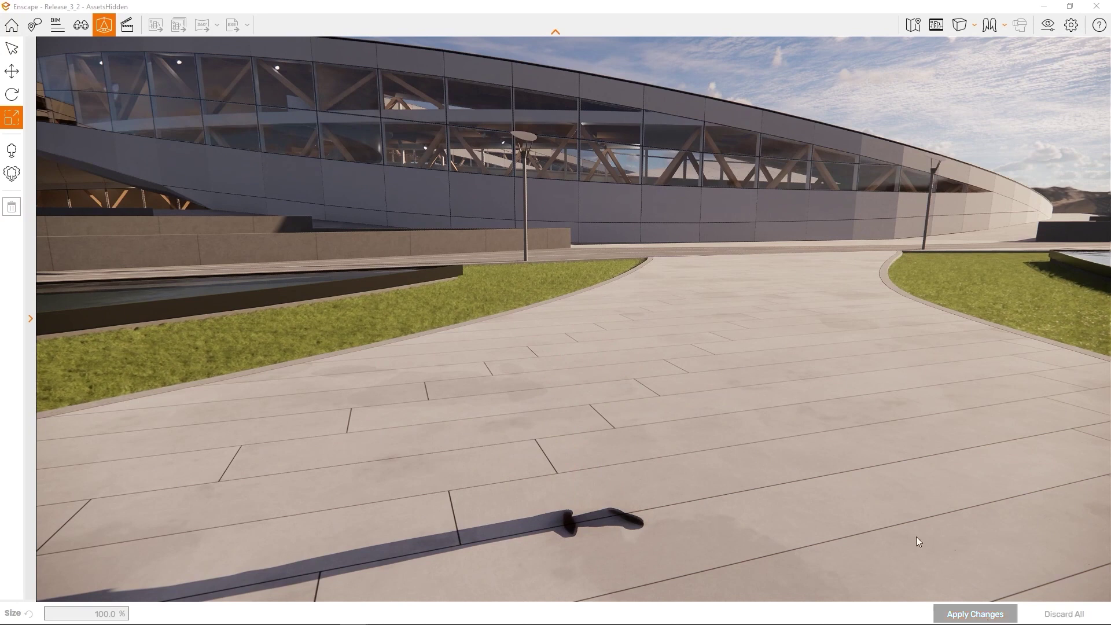
# Orbit to the lawn around the V-shaped pool, activate Mass Placement, and show asset categories
pyautogui.moveTo(915, 537); pyautogui.dragTo(688, 526, button='right')
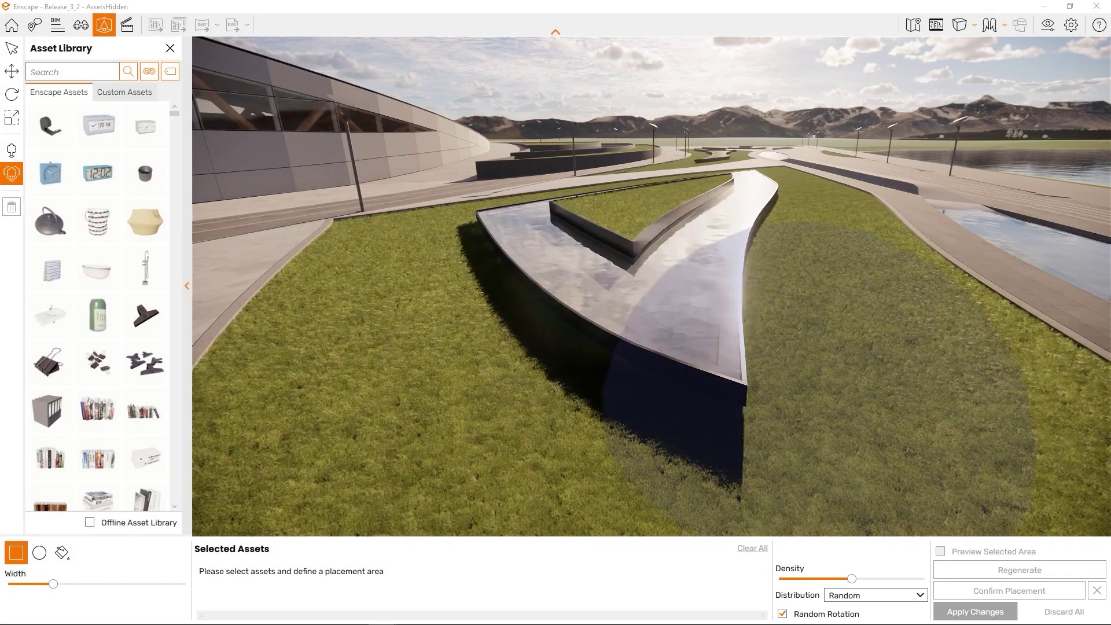
pyautogui.click(709, 275)
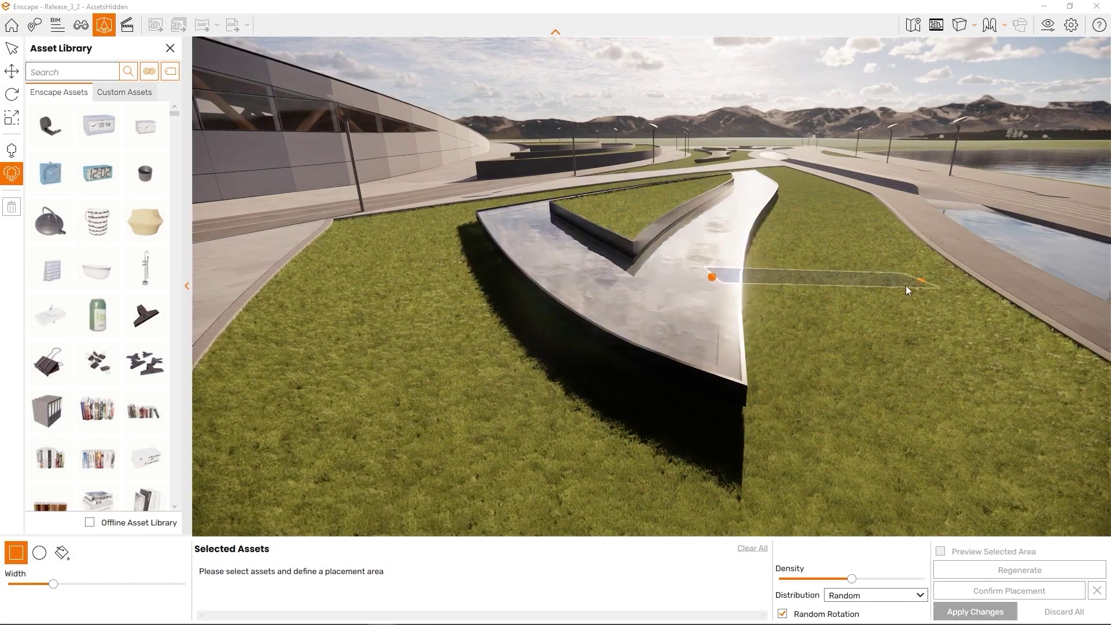
pyautogui.press('Escape')
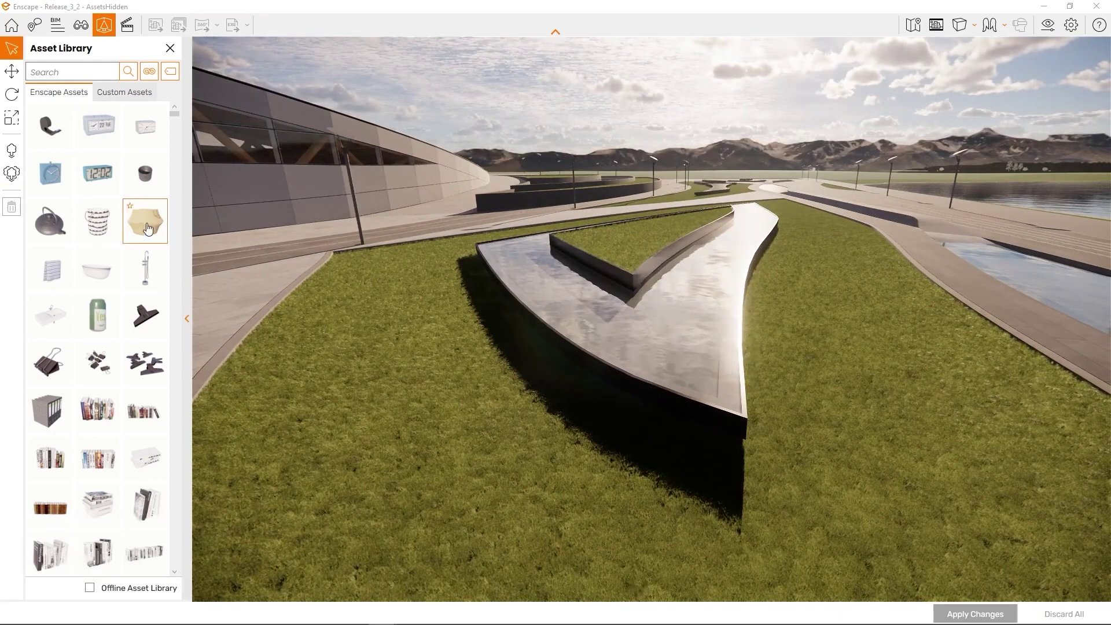
pyautogui.click(11, 173)
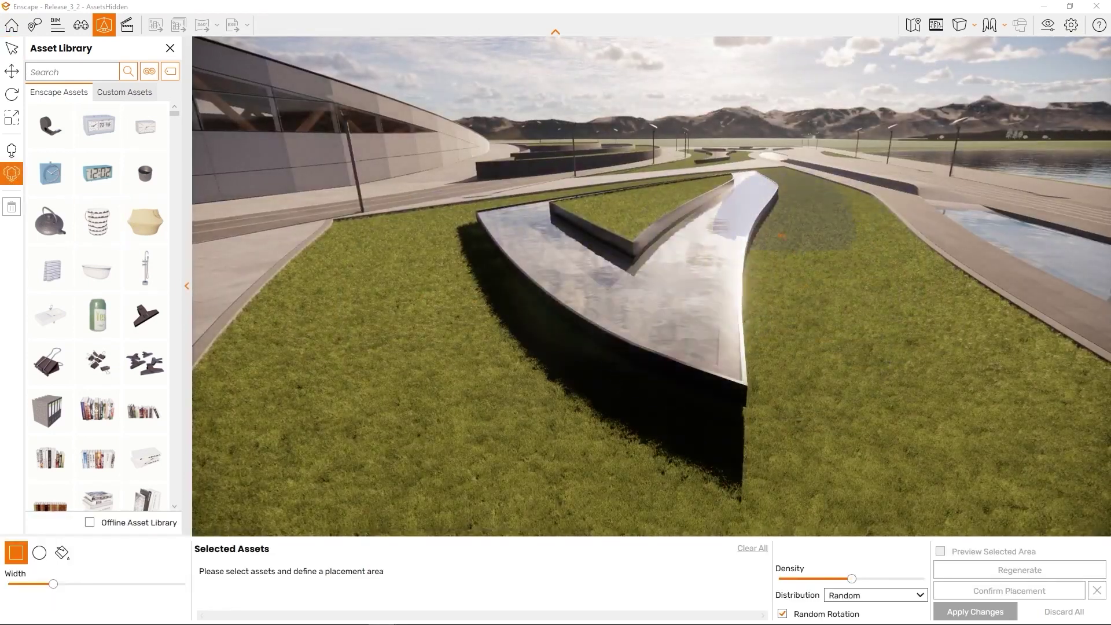
pyautogui.moveTo(866, 272); pyautogui.dragTo(932, 260, button='right')
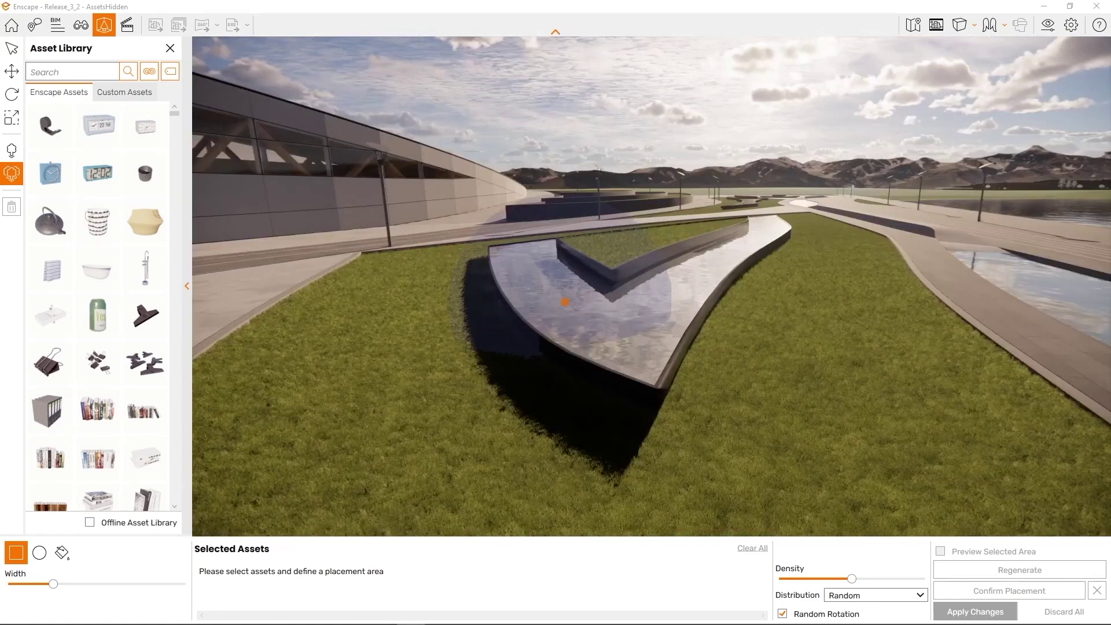
pyautogui.click(149, 70)
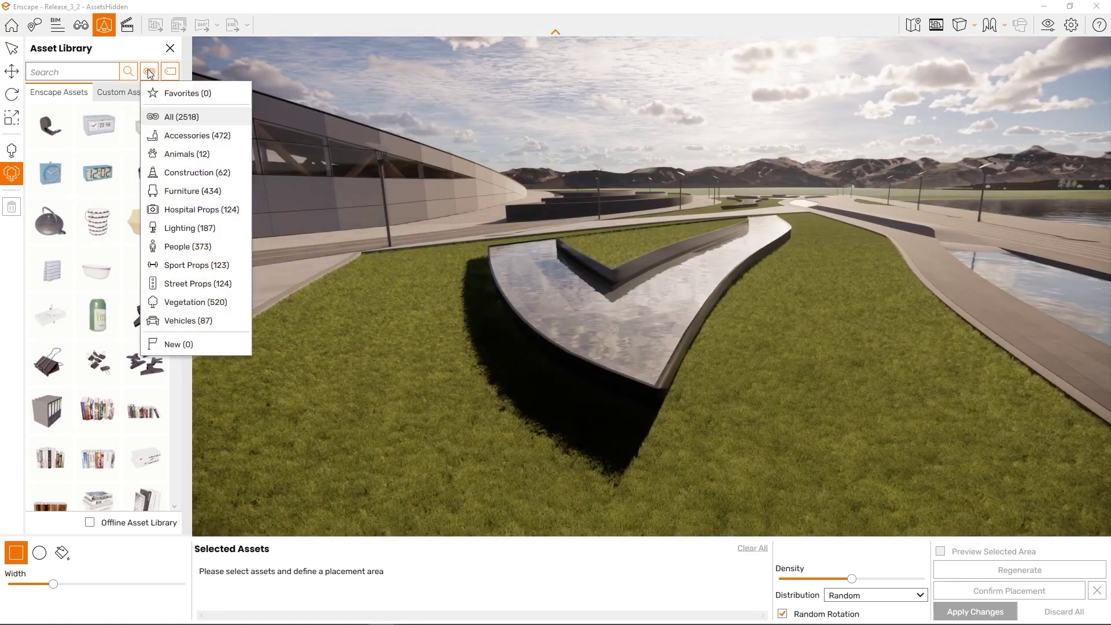
# Filter to Vegetation and add Bush 1, Bush 3, Bush 4, other bushes and a grass to the scatter set
pyautogui.click(194, 302)
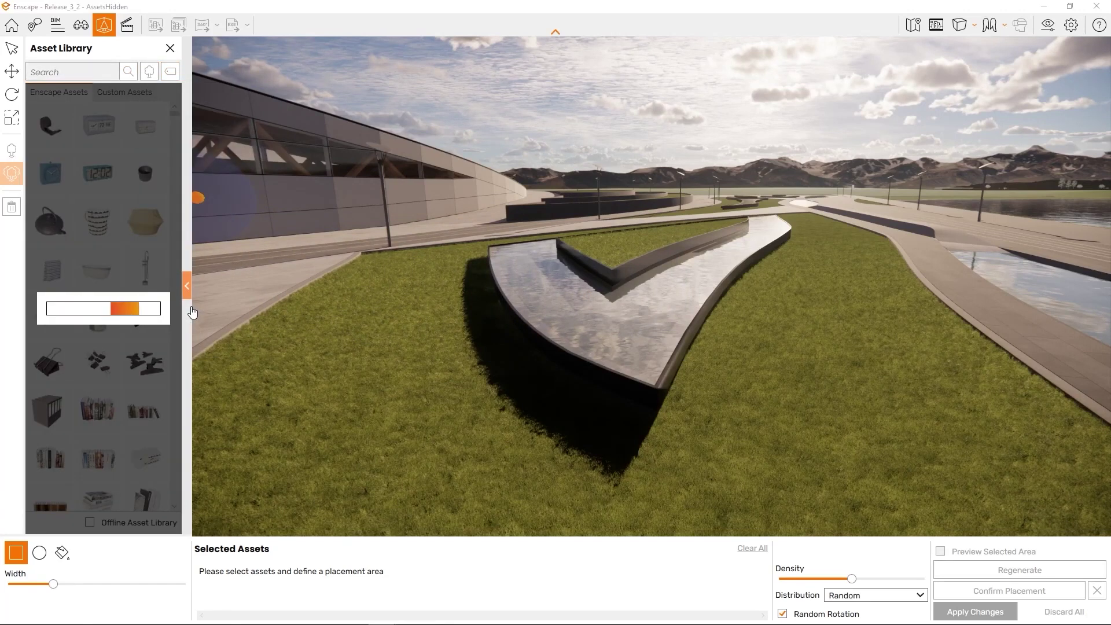
pyautogui.scroll(-5, 150, 316)
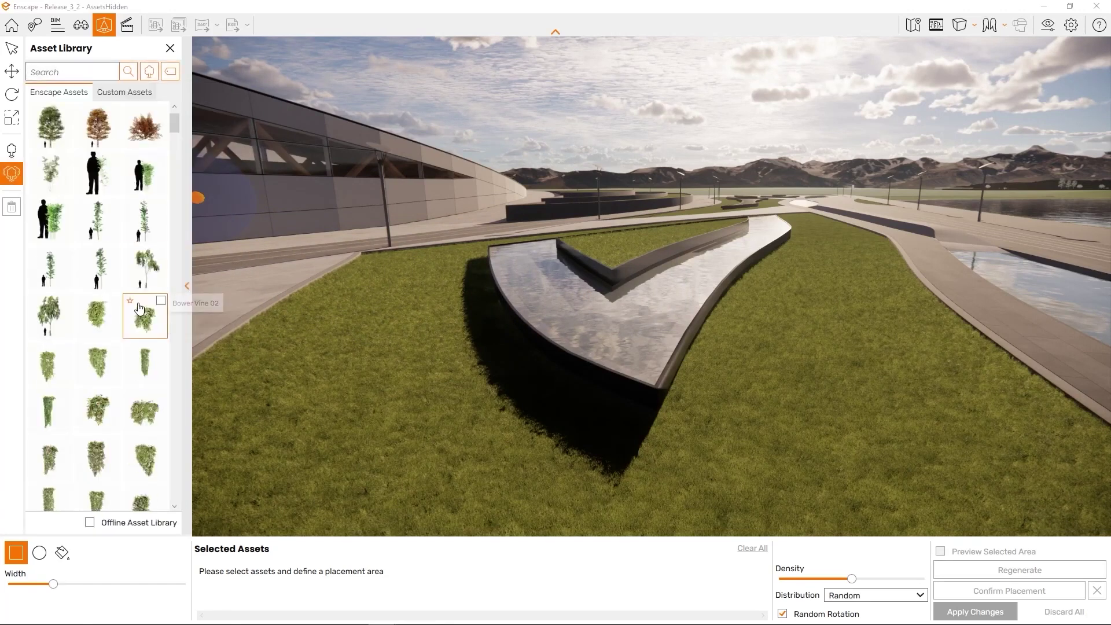
pyautogui.scroll(-1, 131, 304)
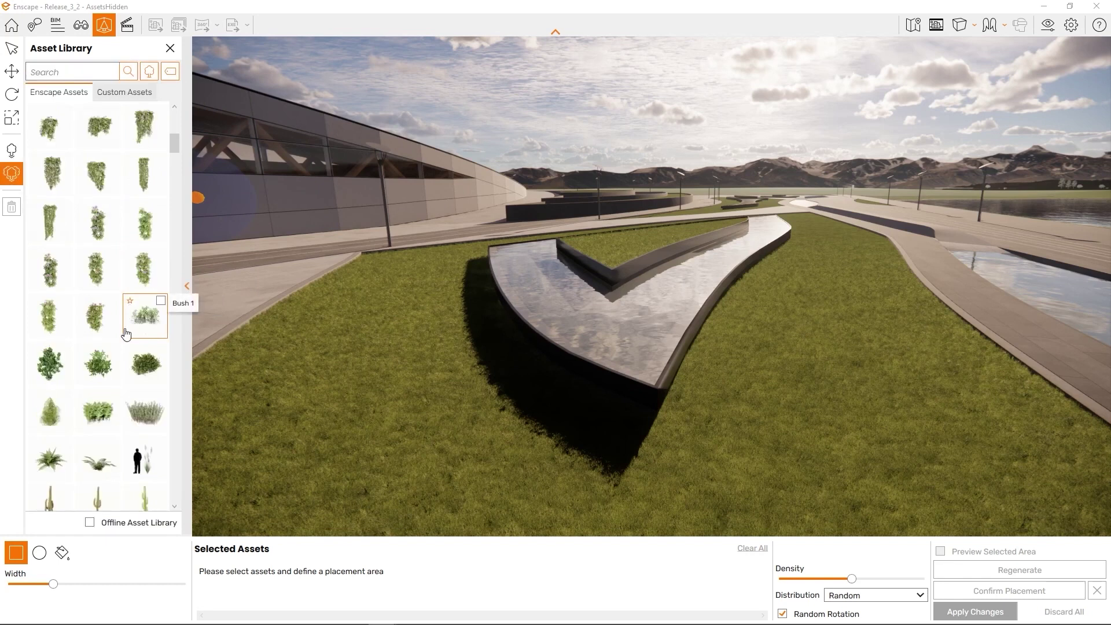
pyautogui.click(109, 368)
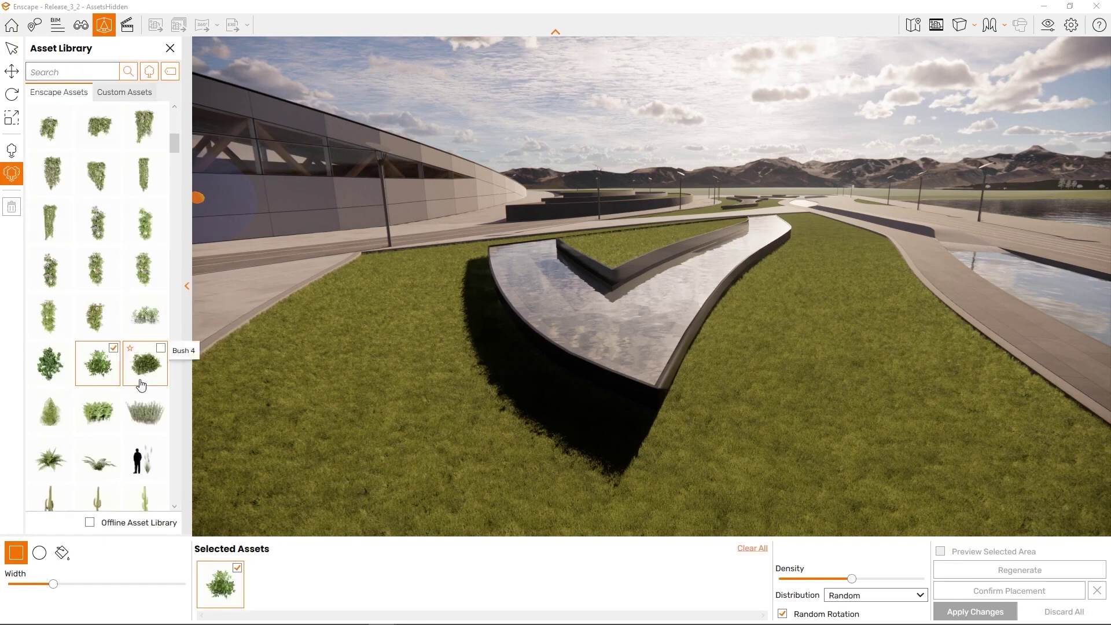
pyautogui.click(141, 385)
pyautogui.click(63, 376)
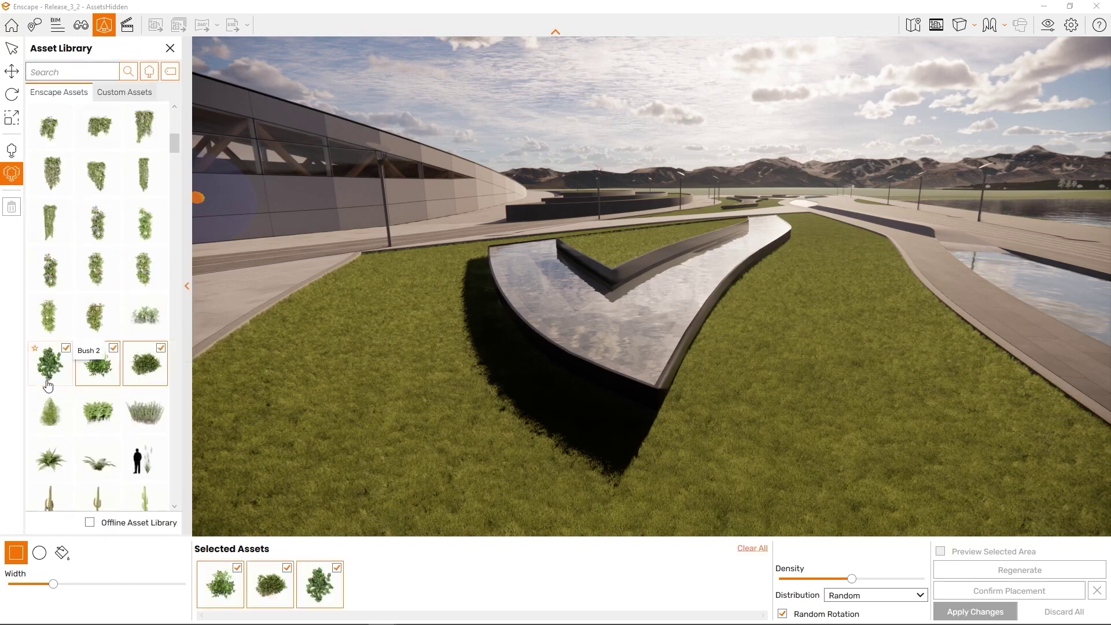
pyautogui.click(157, 321)
pyautogui.click(136, 414)
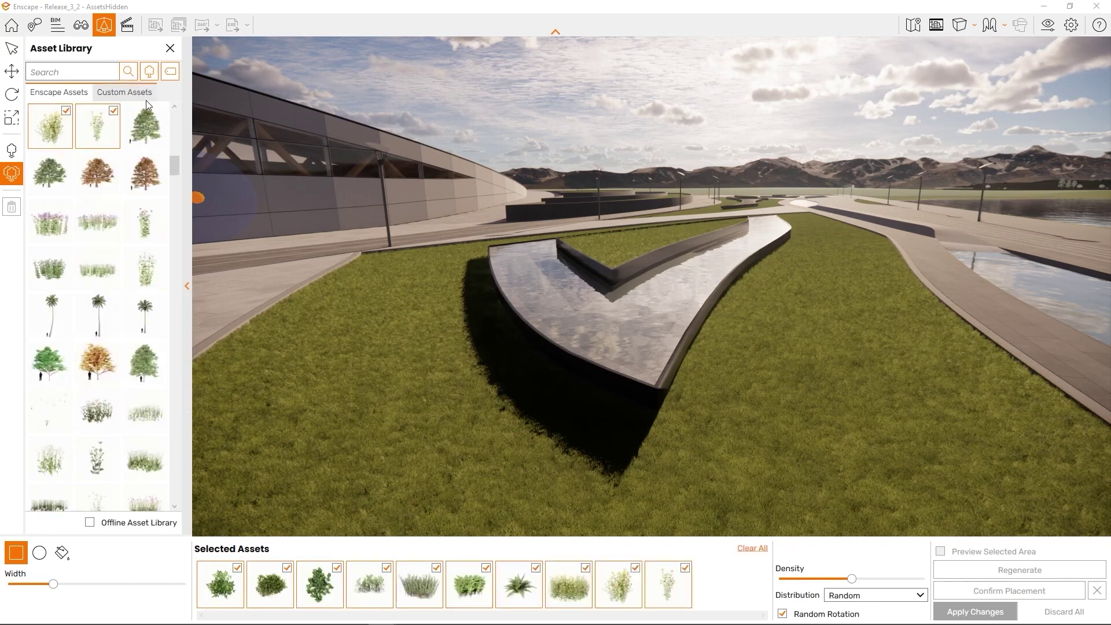
# Add Feathertop Grass 02, 04 and another Feathertop variant from Custom Assets to the scatter set
pyautogui.click(124, 92)
pyautogui.scroll(-5, 146, 124)
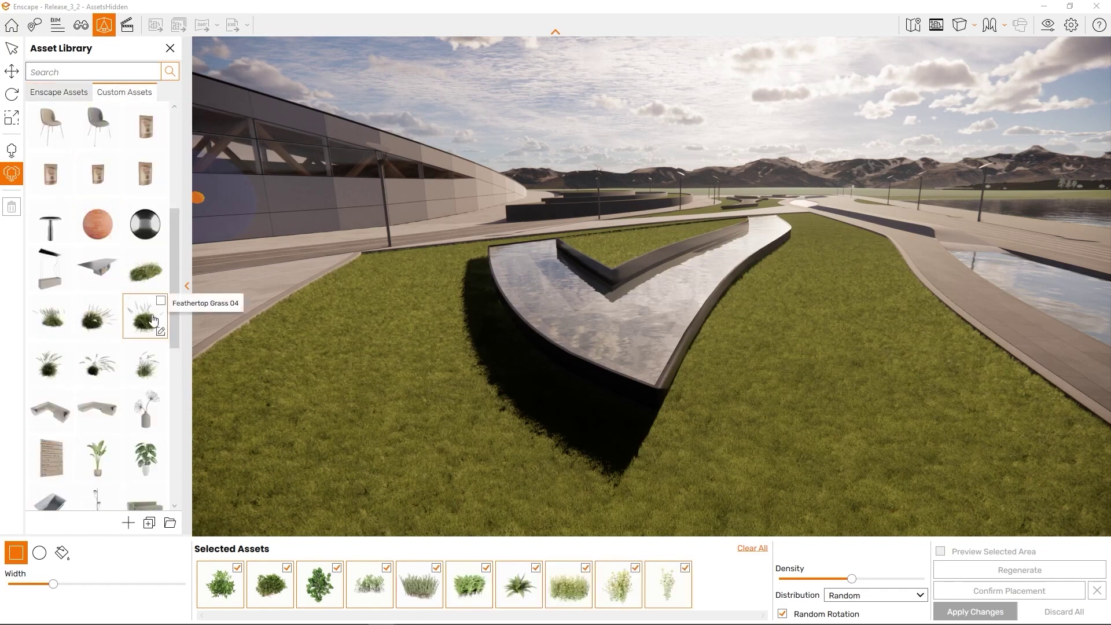
pyautogui.click(153, 319)
pyautogui.scroll(5, 153, 320)
pyautogui.scroll(-5, 153, 320)
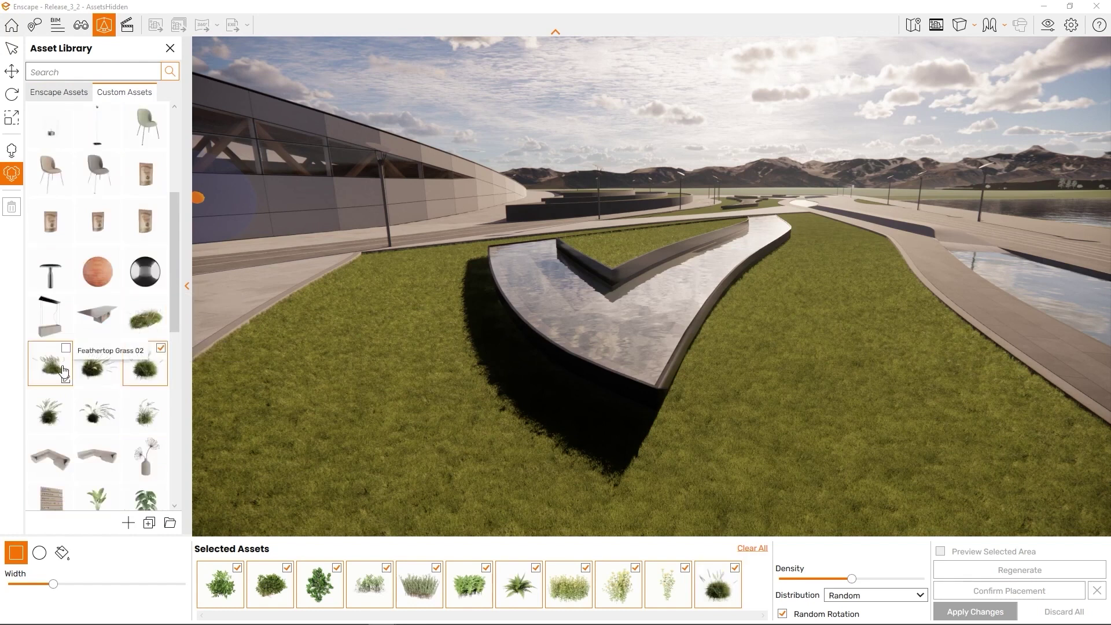
pyautogui.click(64, 371)
pyautogui.click(95, 371)
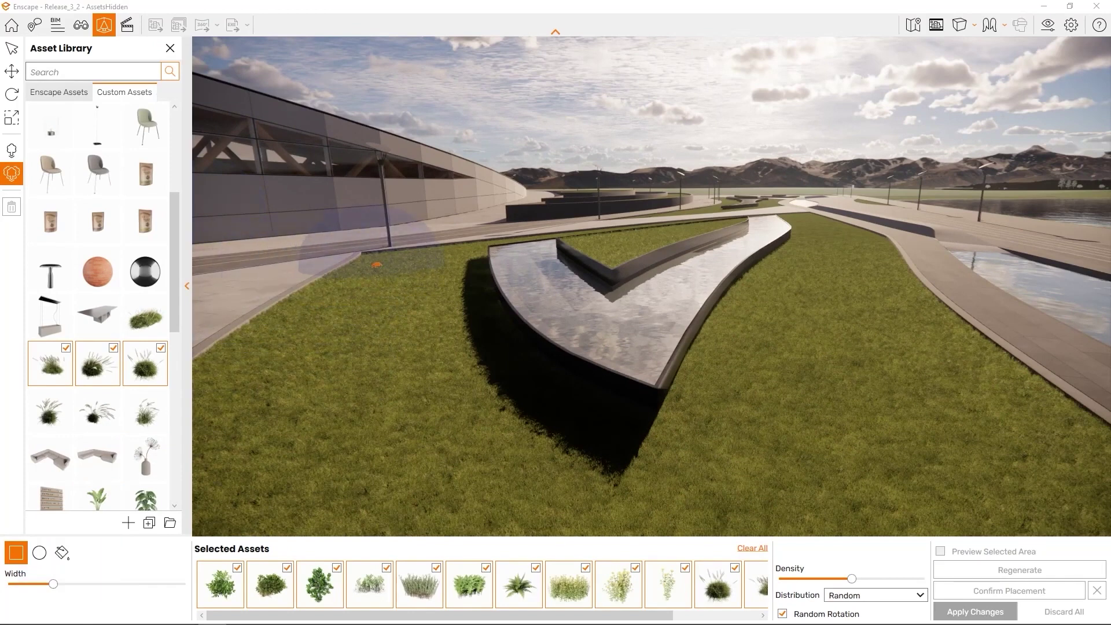
pyautogui.moveTo(376, 265)
pyautogui.mouseDown()
pyautogui.moveTo(462, 382)
pyautogui.moveTo(579, 439)
pyautogui.moveTo(666, 431)
pyautogui.moveTo(659, 456)
pyautogui.moveTo(542, 520)
pyautogui.mouseUp()
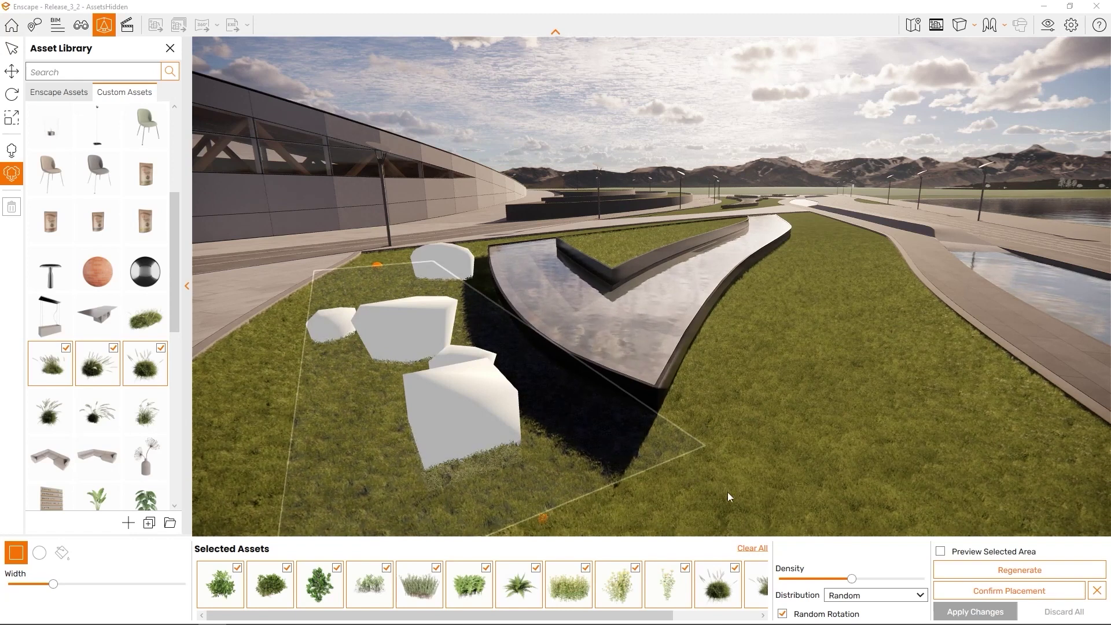
pyautogui.moveTo(799, 501); pyautogui.dragTo(758, 474, button='right')
pyautogui.press('a')
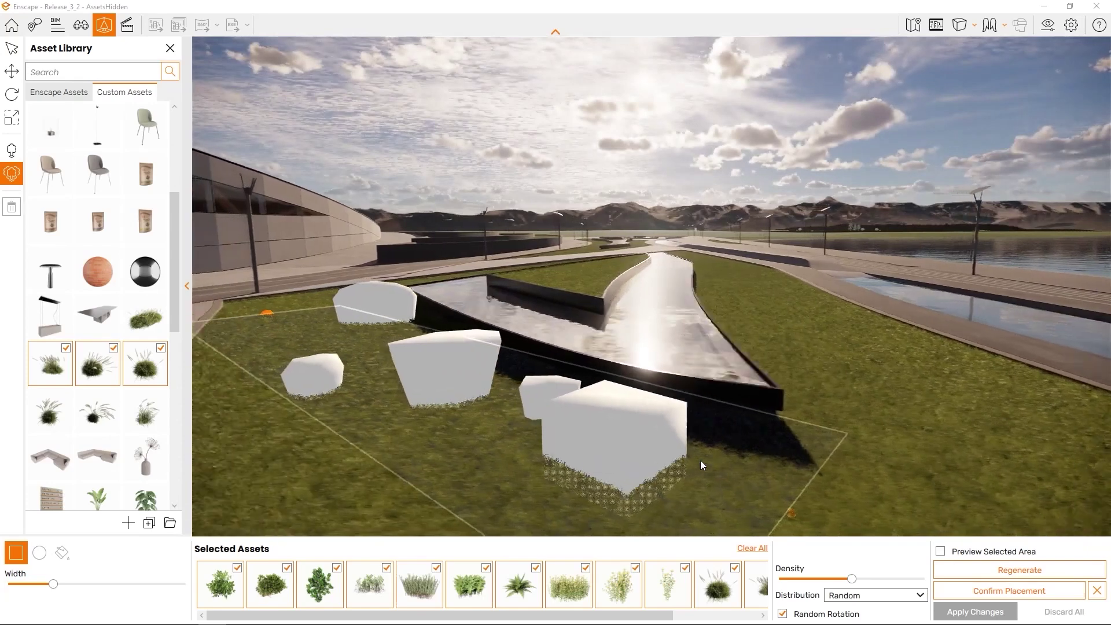
pyautogui.press('q')
pyautogui.moveTo(53, 583); pyautogui.dragTo(96, 585)
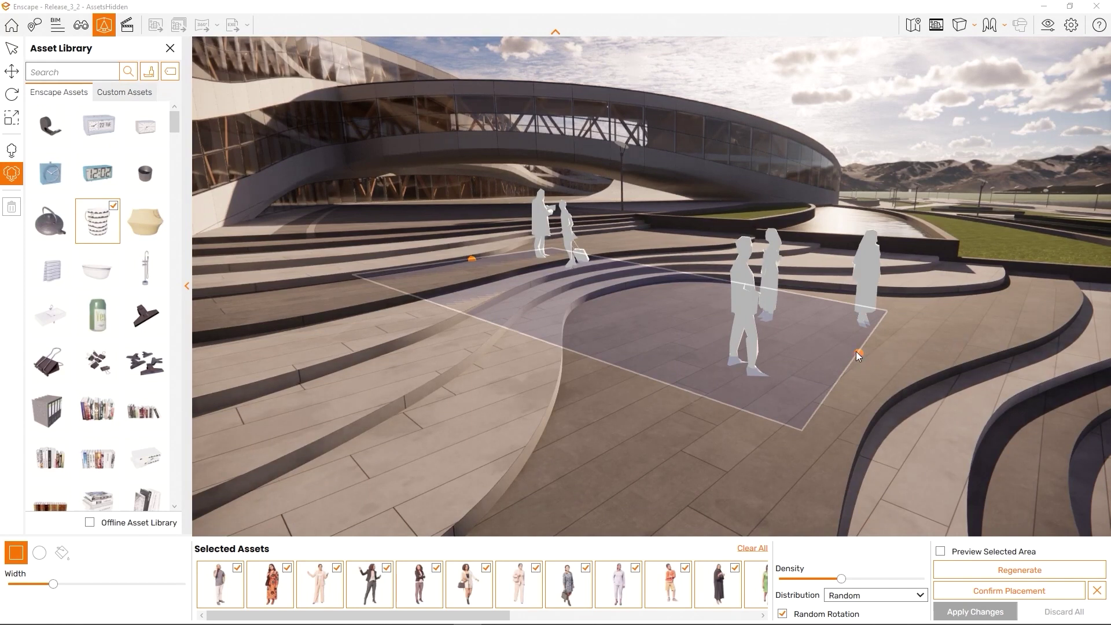
pyautogui.moveTo(858, 355); pyautogui.dragTo(918, 346)
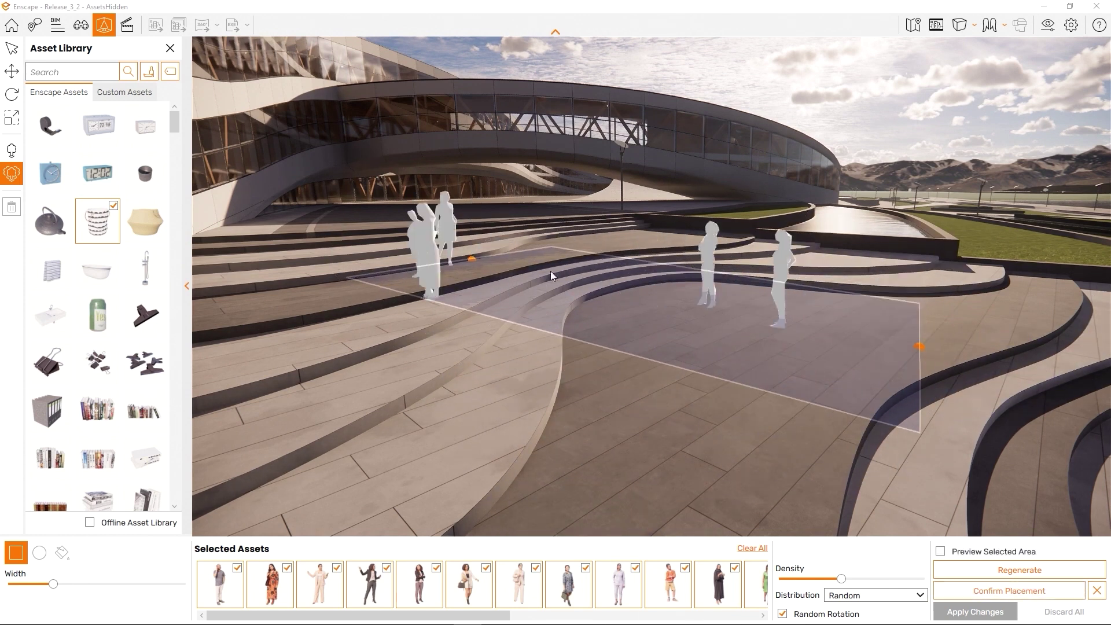
pyautogui.moveTo(472, 261); pyautogui.dragTo(524, 377)
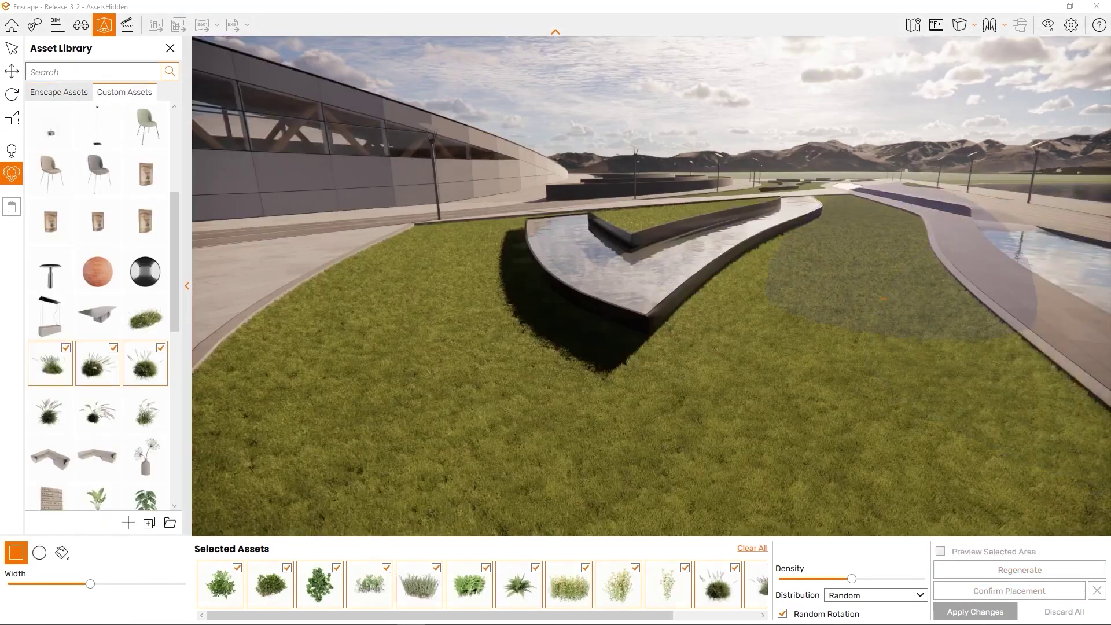
# Draw a circular scatter area spanning the right lawn and the water channel
pyautogui.click(39, 556)
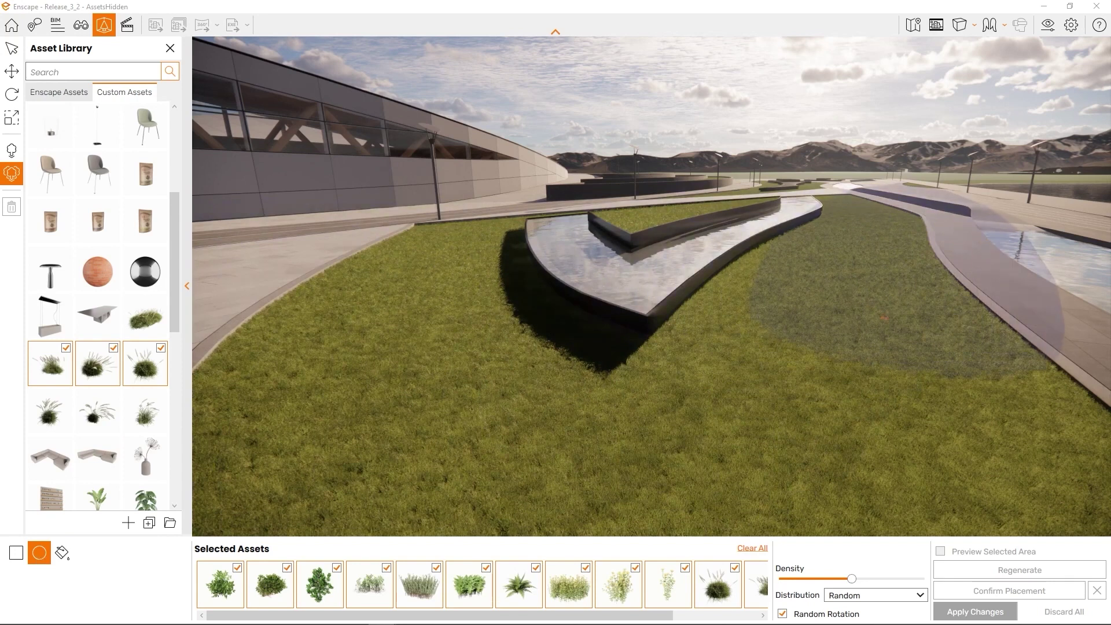
pyautogui.moveTo(882, 321); pyautogui.dragTo(641, 475)
pyautogui.scroll(-5, 751, 447)
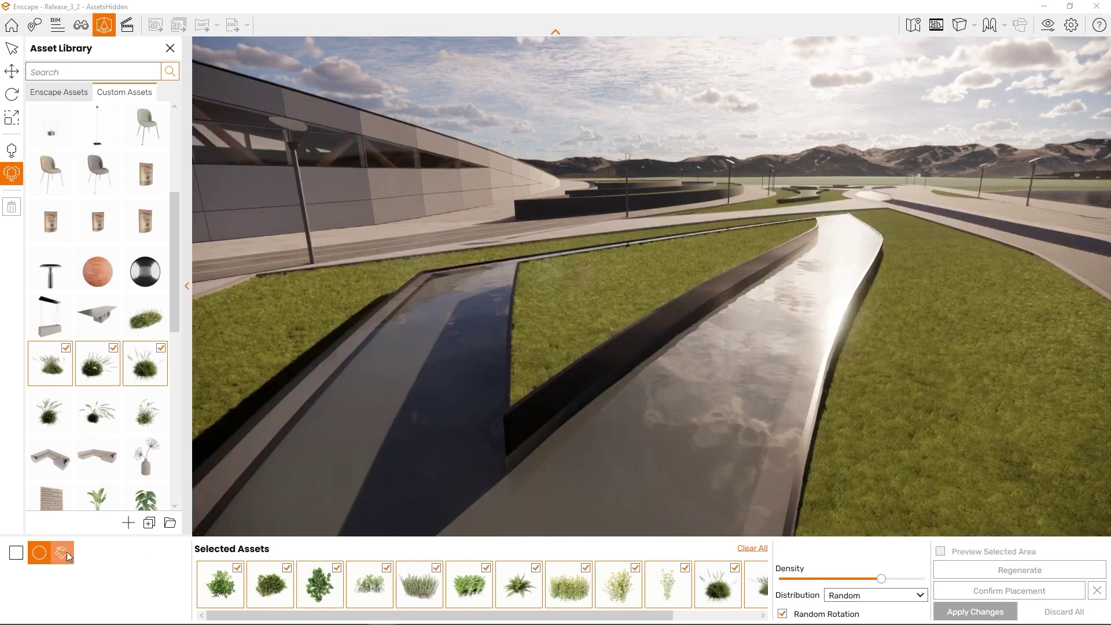
pyautogui.click(63, 553)
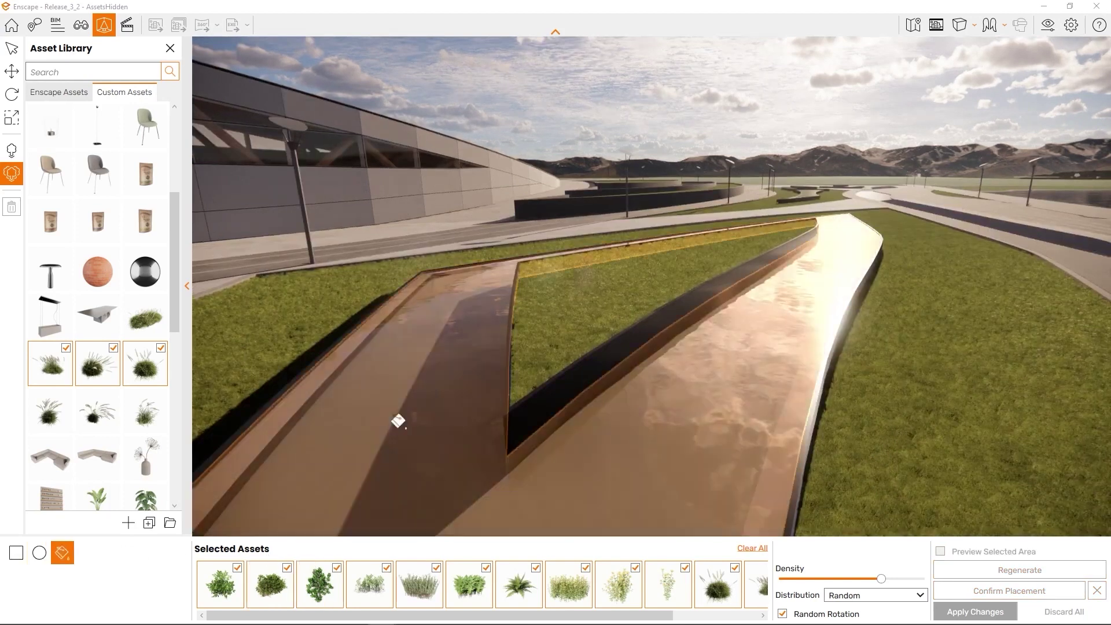
# Fill the V-shaped grass strip inside the fountain with plants at higher density, previewed fully rendered
pyautogui.click(563, 320)
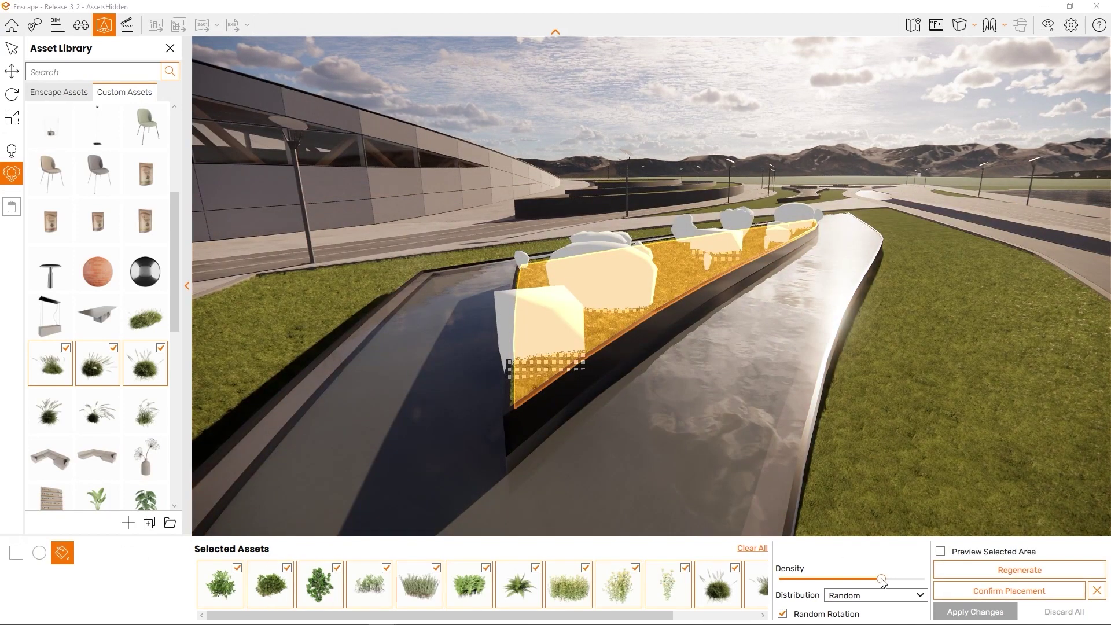
pyautogui.moveTo(880, 580); pyautogui.dragTo(908, 582)
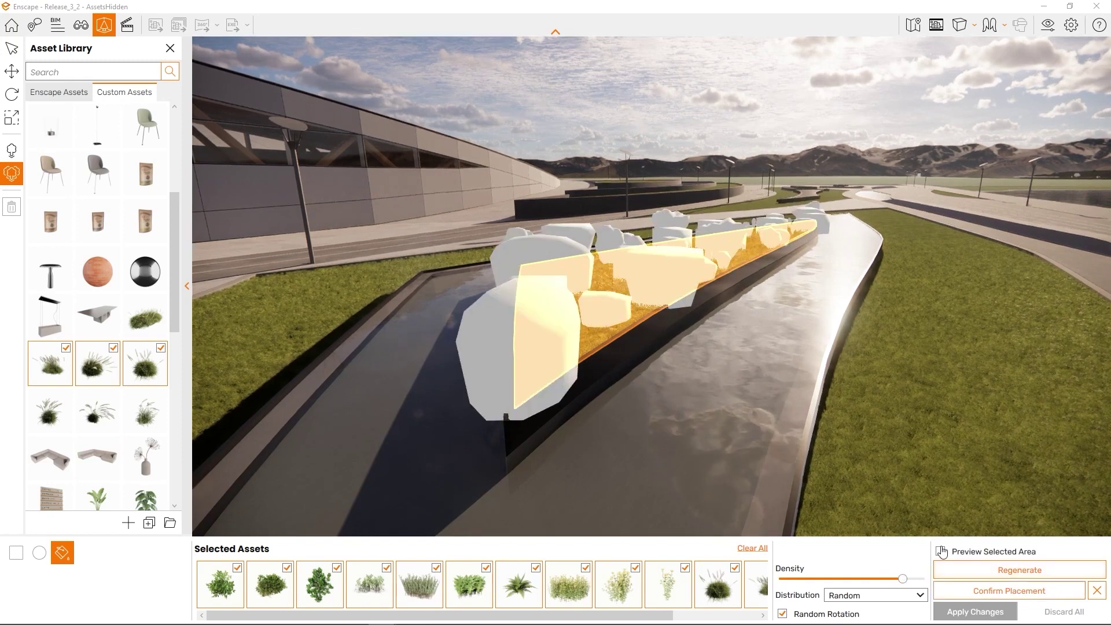
pyautogui.click(940, 551)
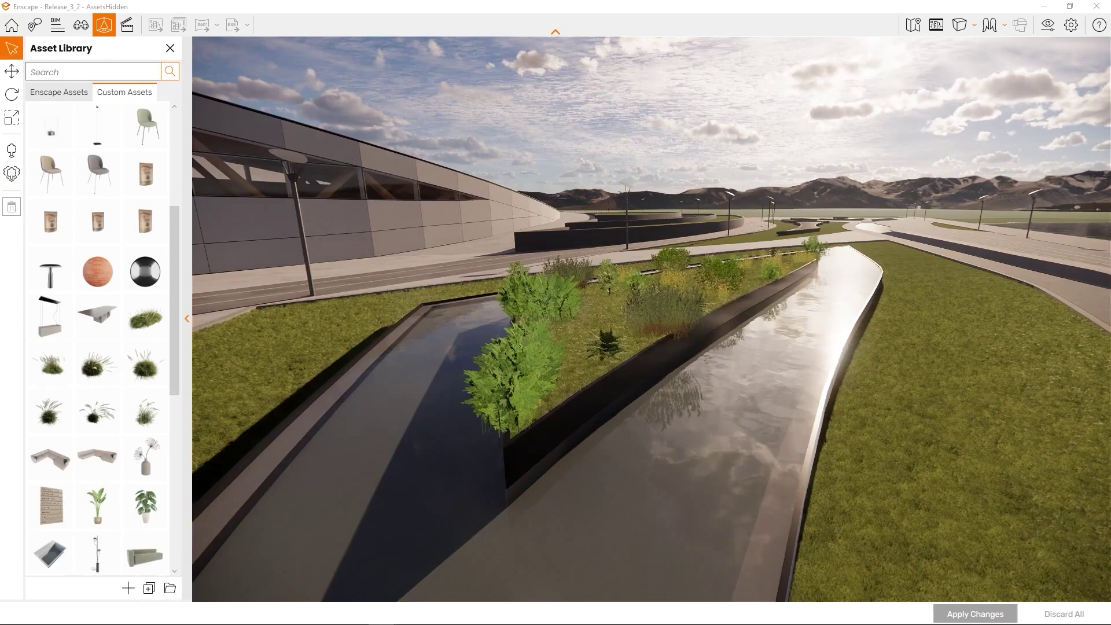
pyautogui.moveTo(924, 397); pyautogui.dragTo(1008, 401, button='middle')
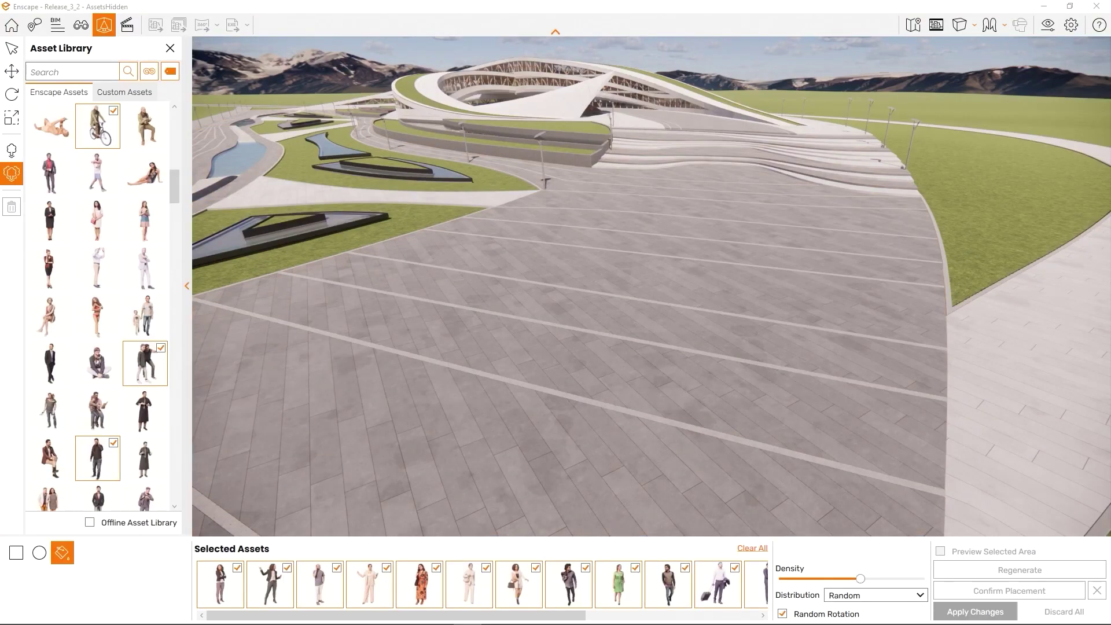
# Scatter people over a rectangle across the plaza and settle the crowd density fairly high
pyautogui.click(16, 553)
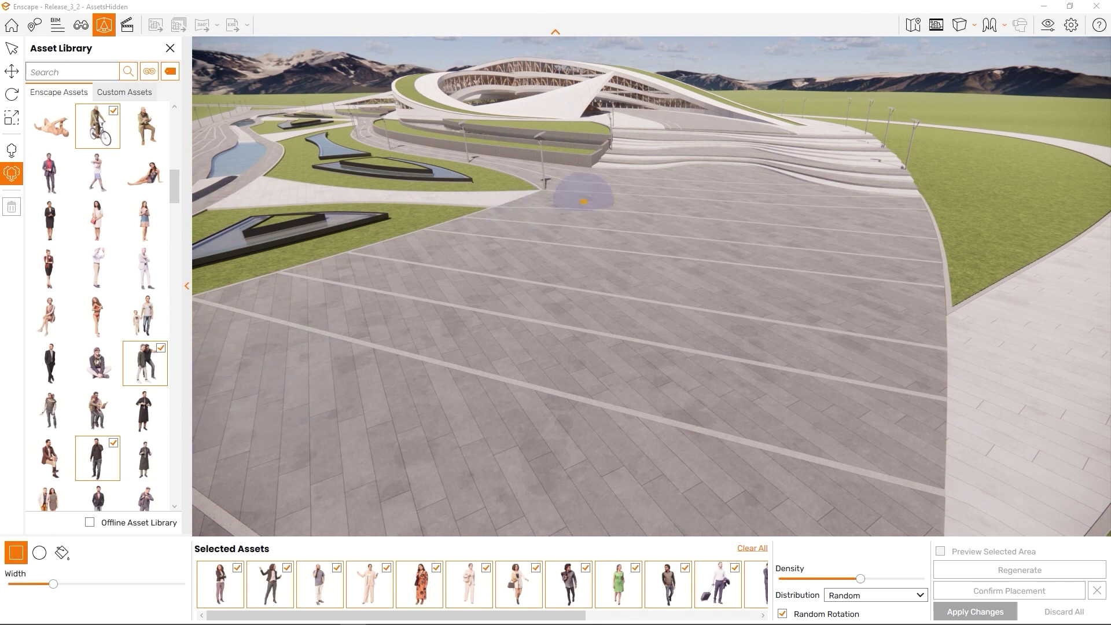
pyautogui.click(725, 165)
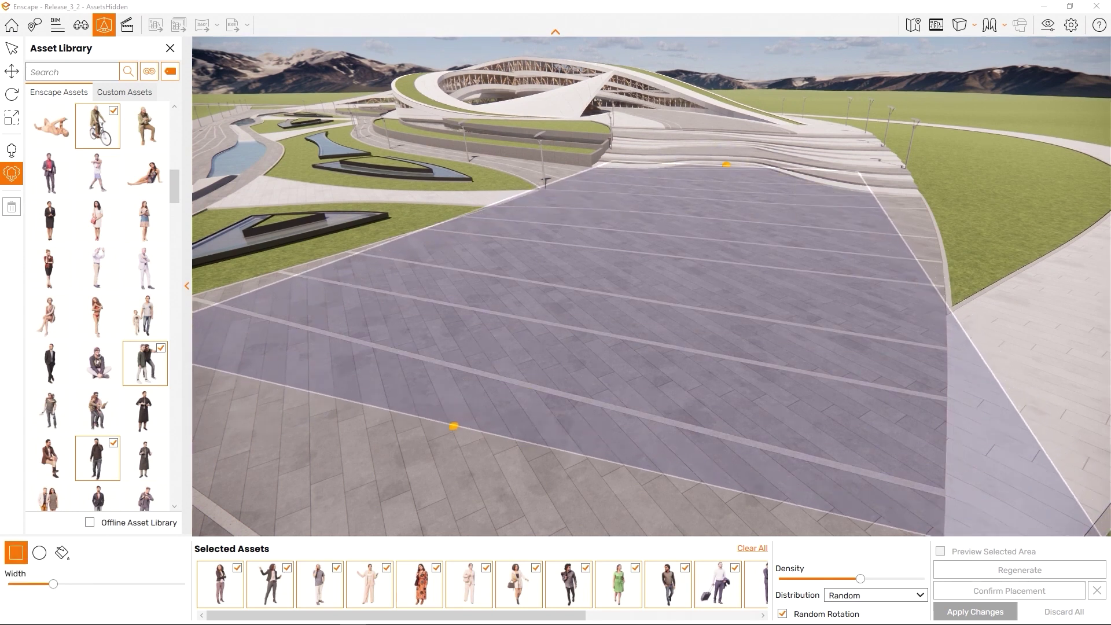
pyautogui.click(406, 410)
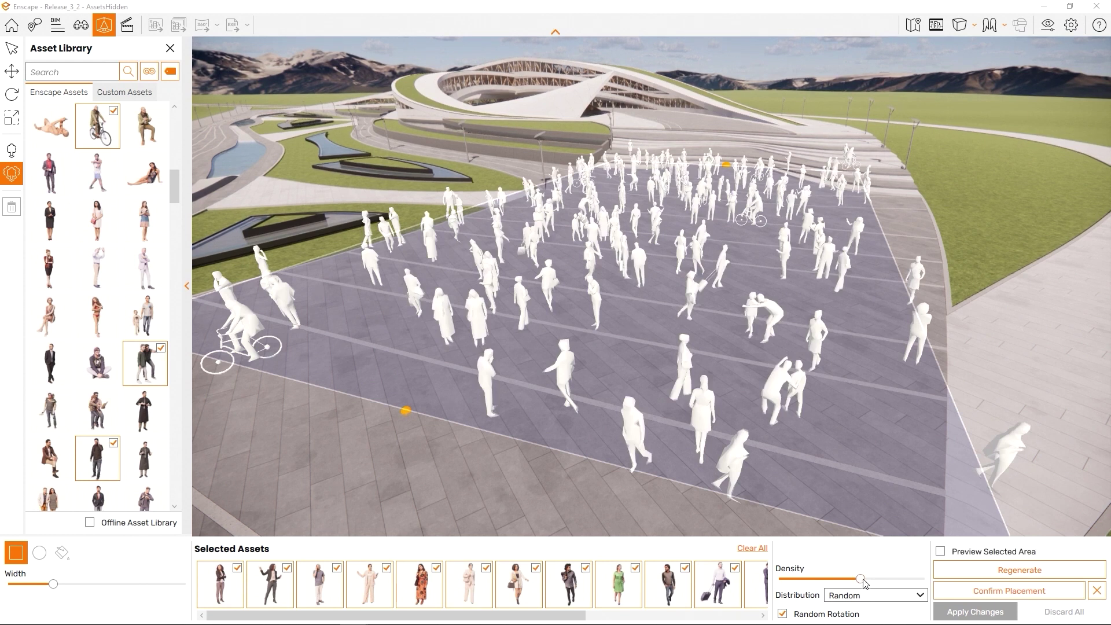
pyautogui.moveTo(854, 580); pyautogui.dragTo(803, 583)
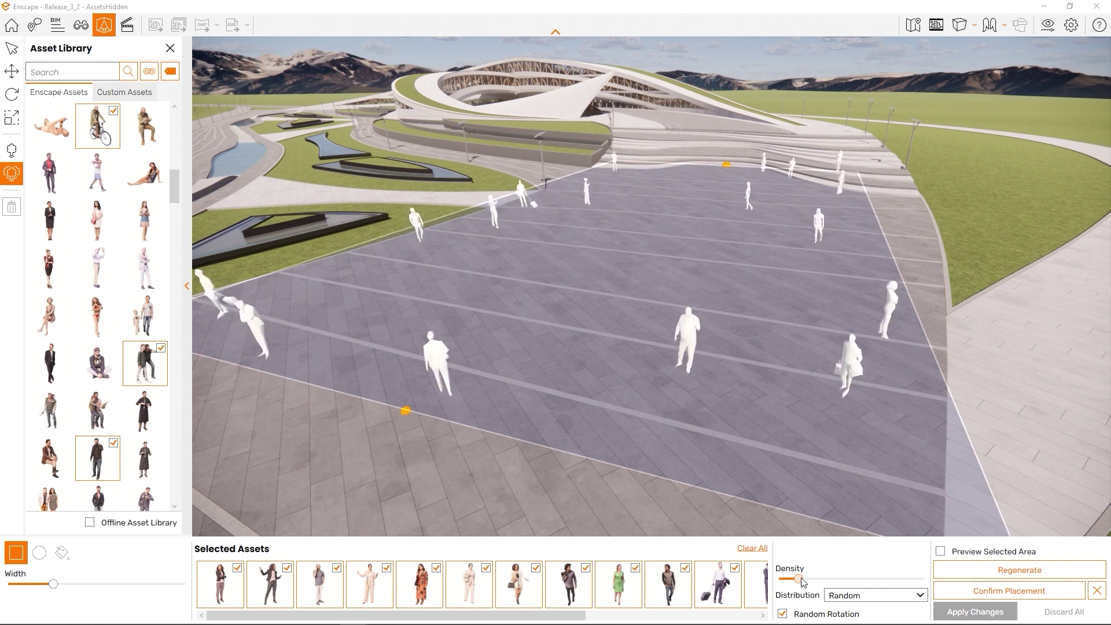
pyautogui.moveTo(814, 582); pyautogui.dragTo(887, 581)
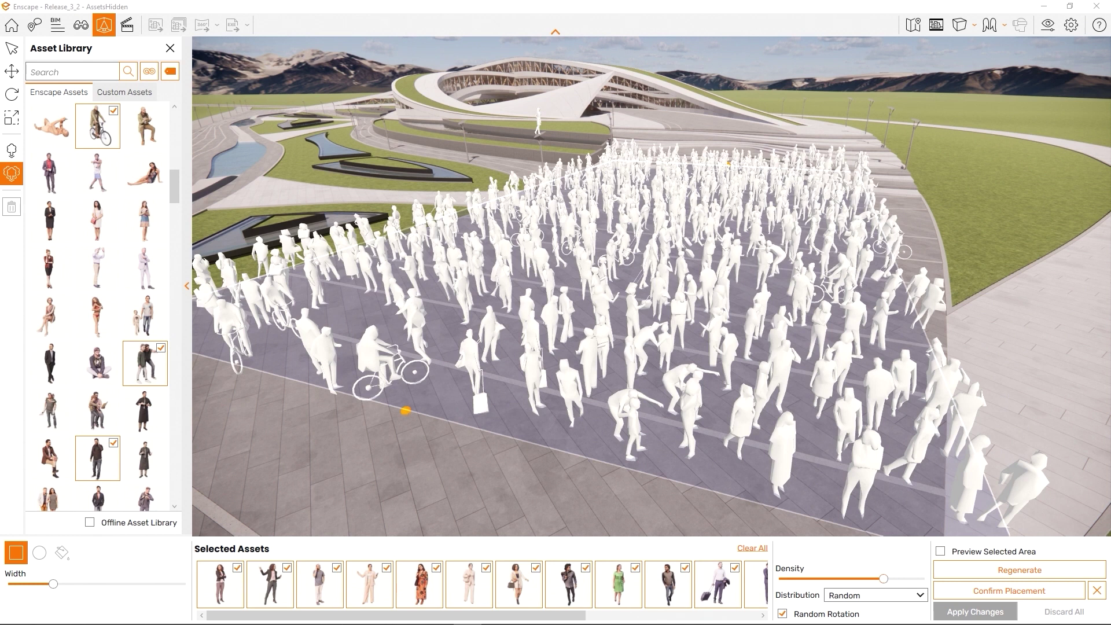
pyautogui.moveTo(882, 578); pyautogui.dragTo(854, 578)
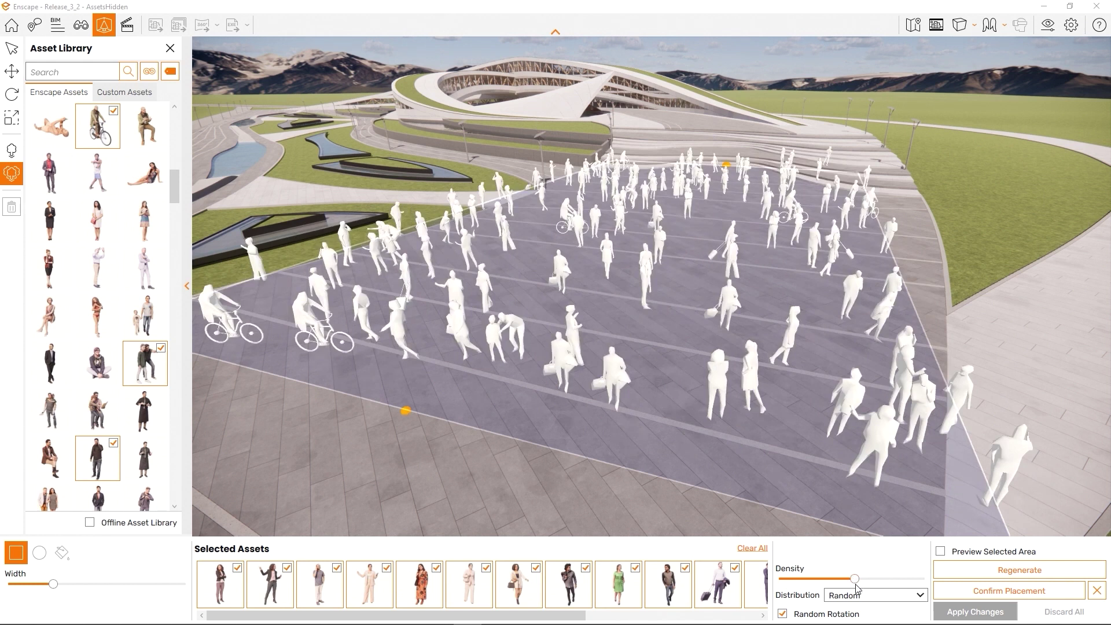
# Change the crowd distribution from Jitter to Uniform
pyautogui.click(900, 598)
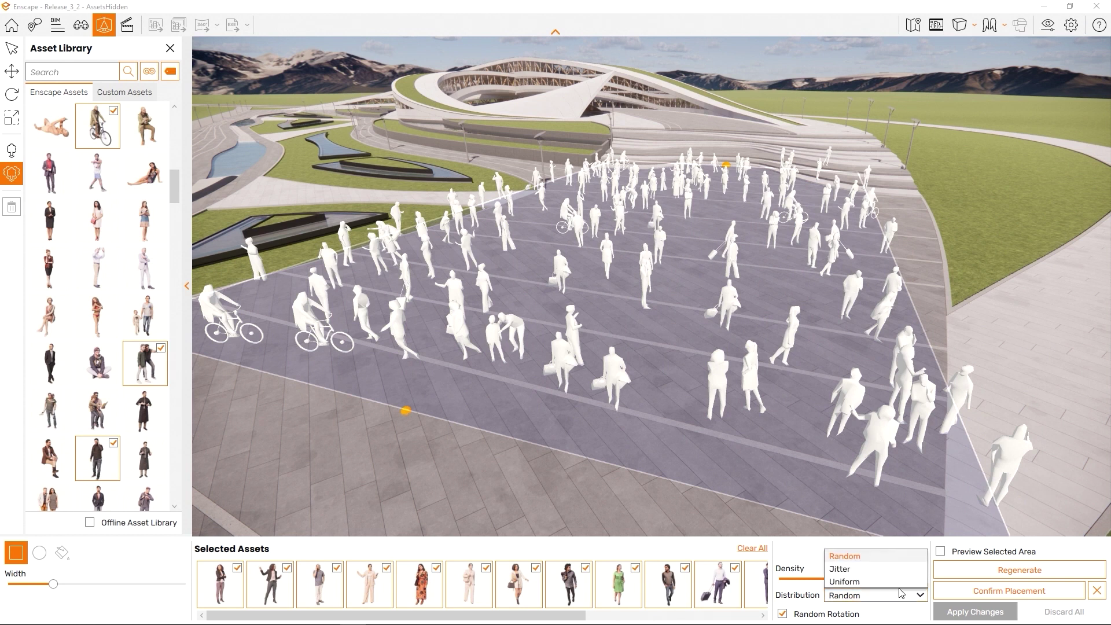
pyautogui.click(891, 573)
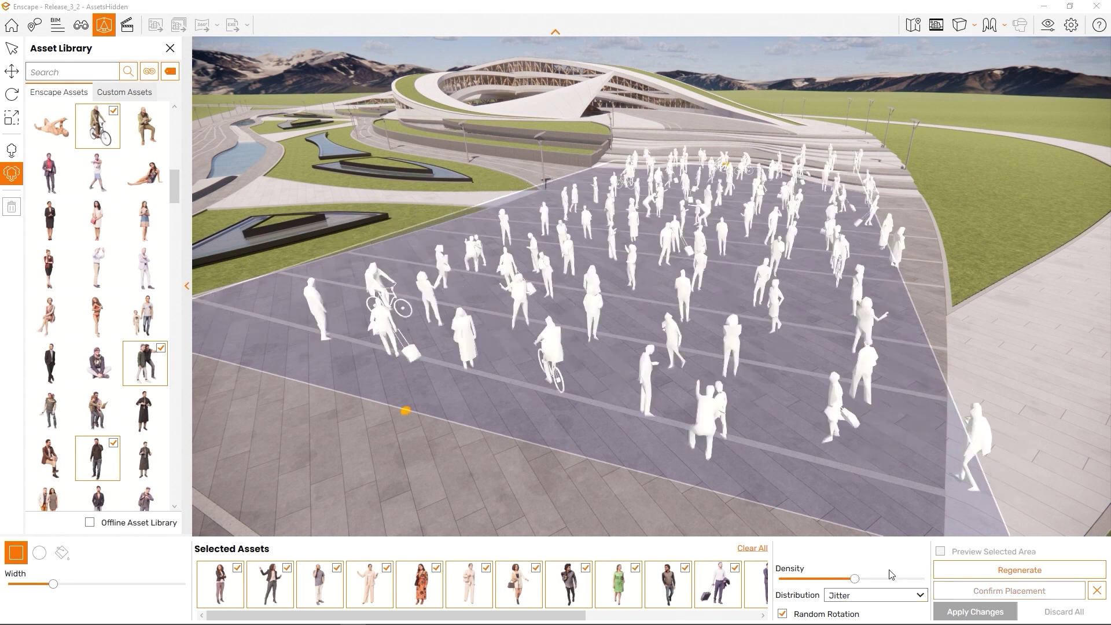
pyautogui.moveTo(877, 381); pyautogui.dragTo(1106, 343, button='right')
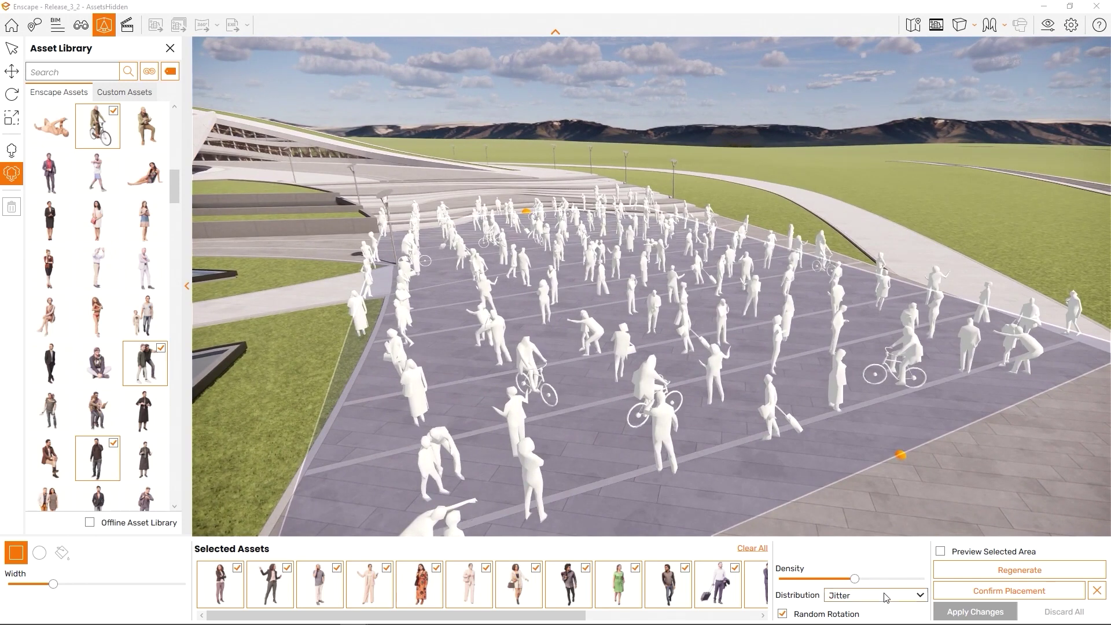
pyautogui.click(889, 599)
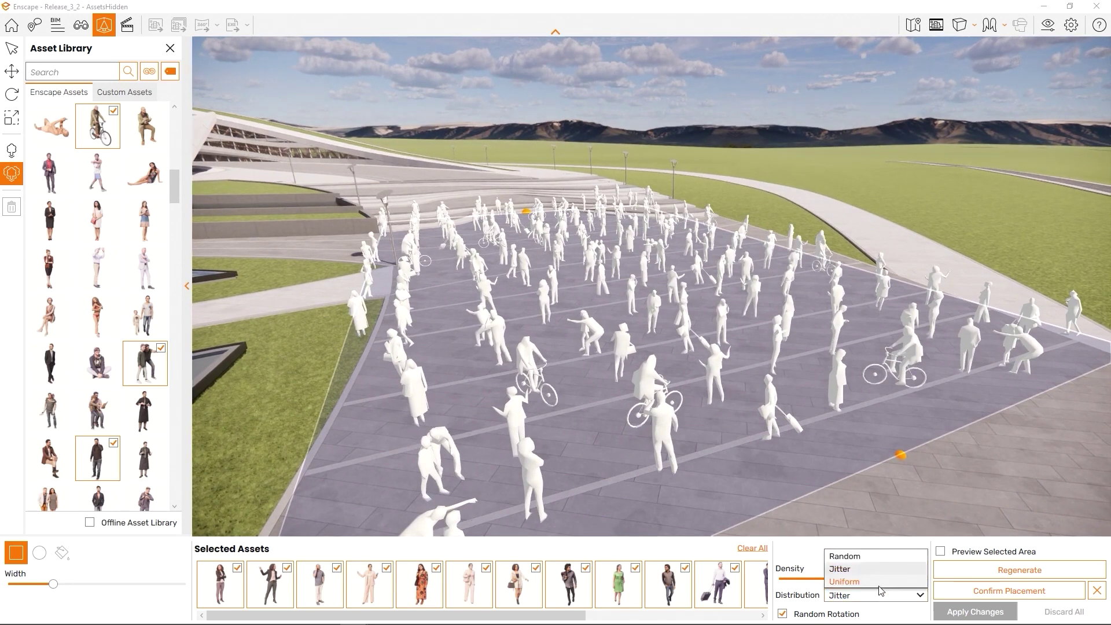
pyautogui.click(879, 583)
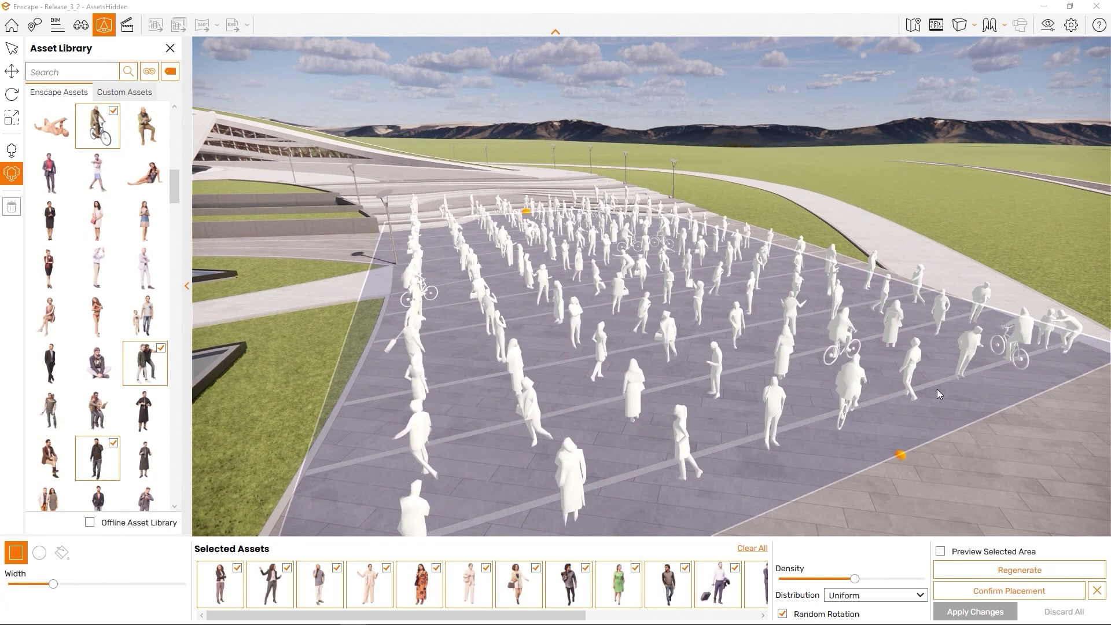
pyautogui.press('w')
pyautogui.moveTo(936, 389); pyautogui.dragTo(665, 437, button='right')
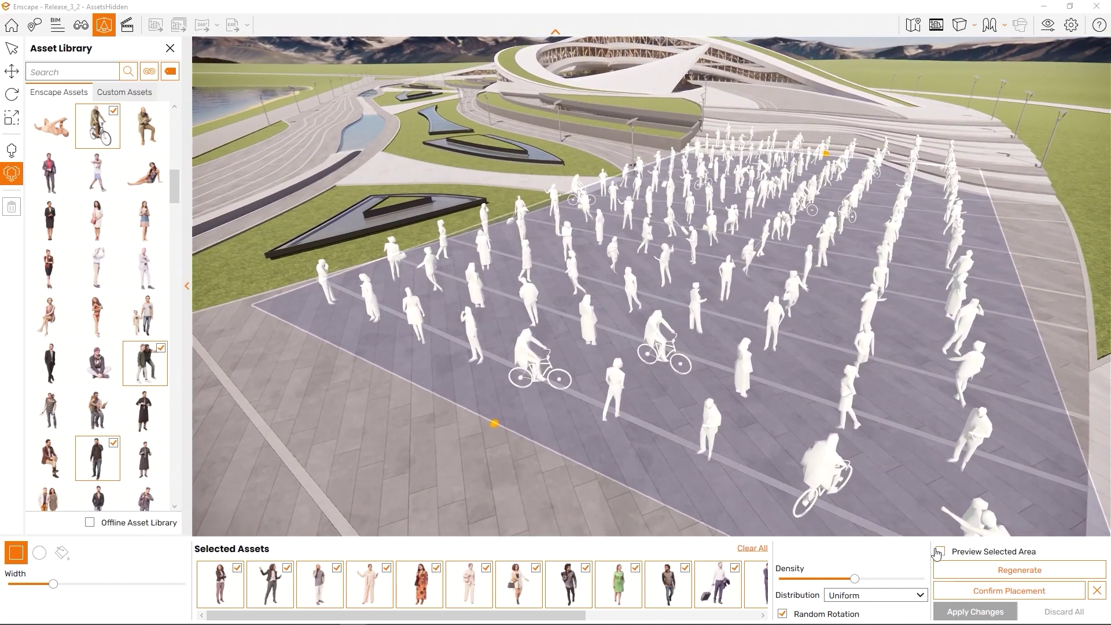
# Disable random rotation and preview the crowd as fully textured figures
pyautogui.click(852, 614)
pyautogui.moveTo(825, 496); pyautogui.dragTo(833, 363, button='right')
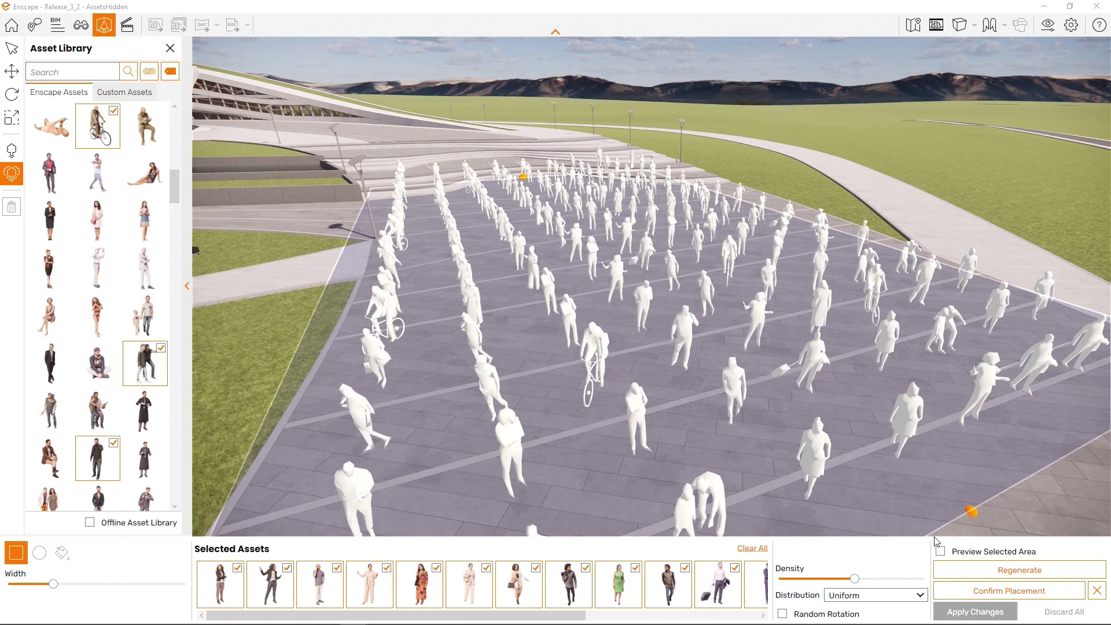
pyautogui.click(940, 550)
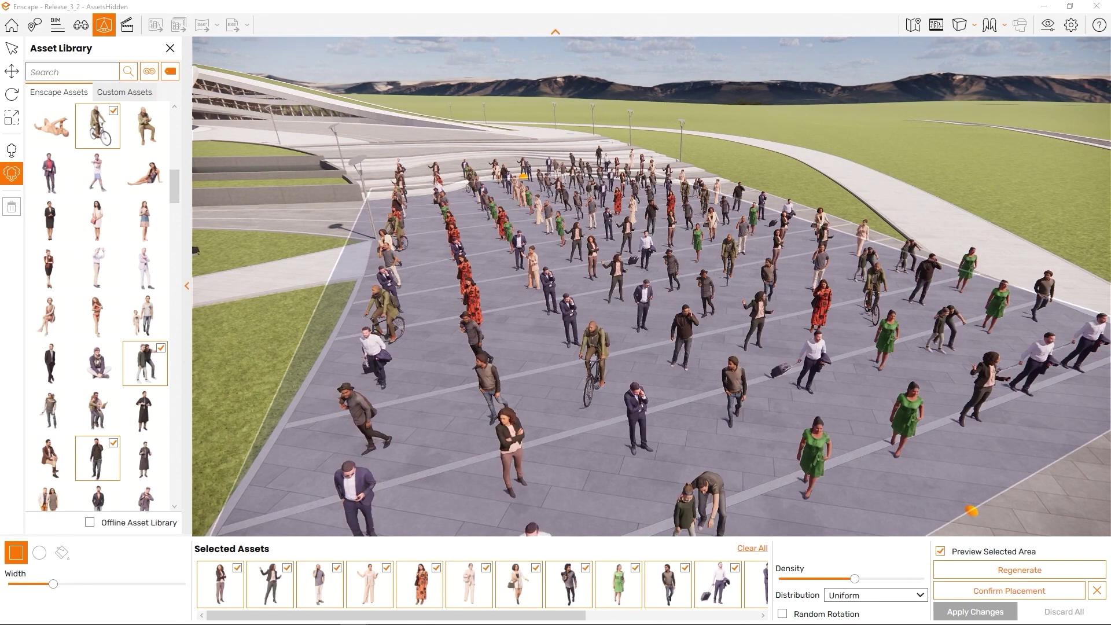
# Regenerate the plaza crowd, preview it, confirm the placement and apply the changes
pyautogui.click(993, 569)
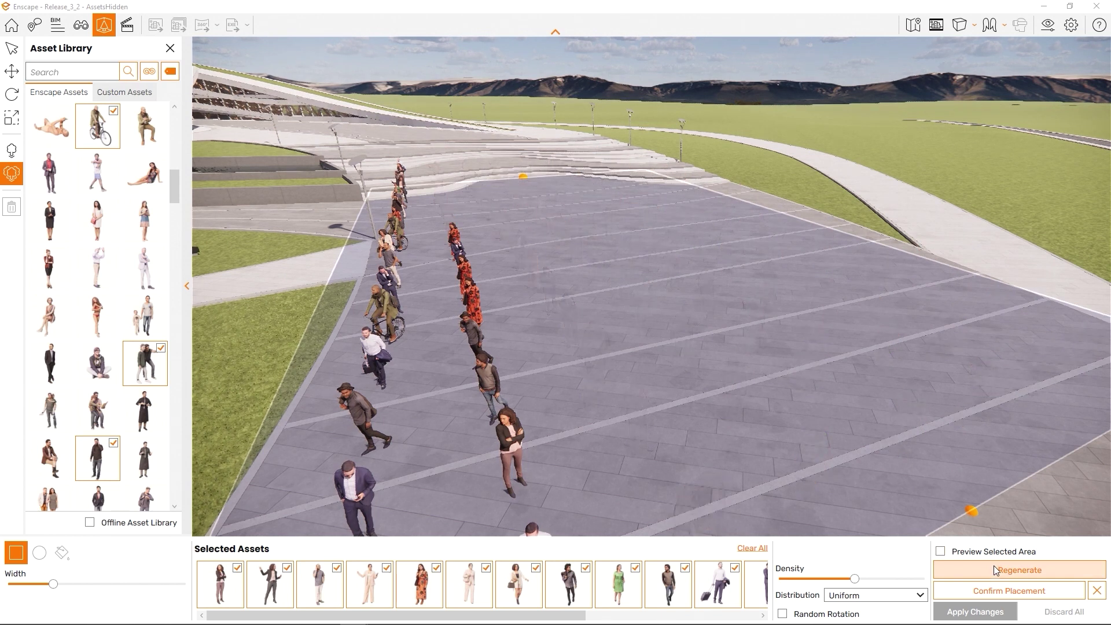
pyautogui.click(940, 551)
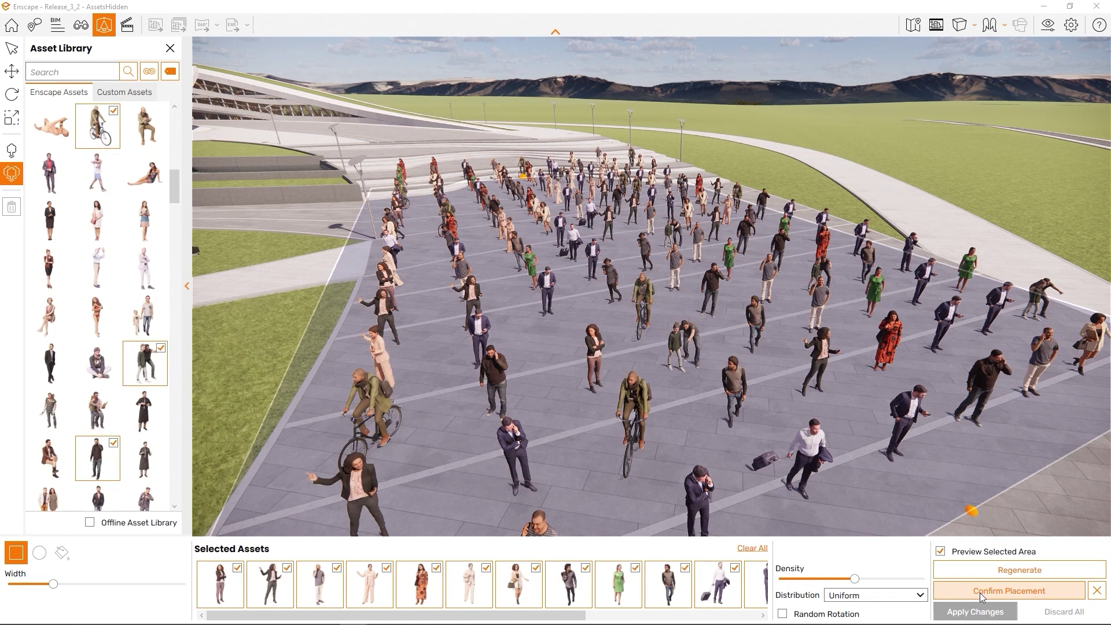
pyautogui.click(980, 592)
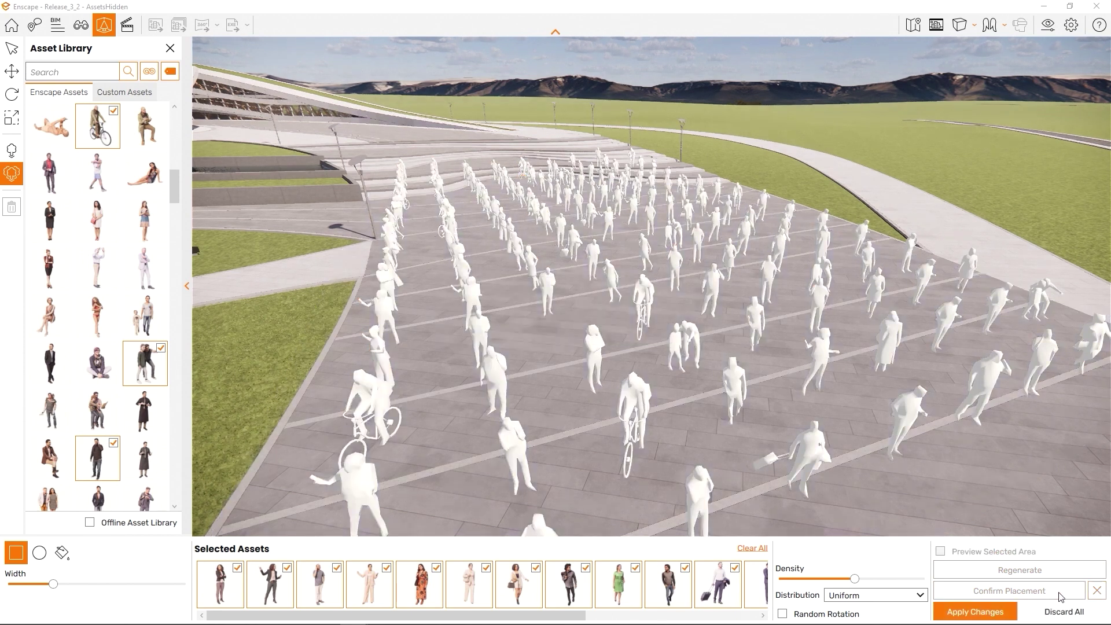
pyautogui.click(999, 613)
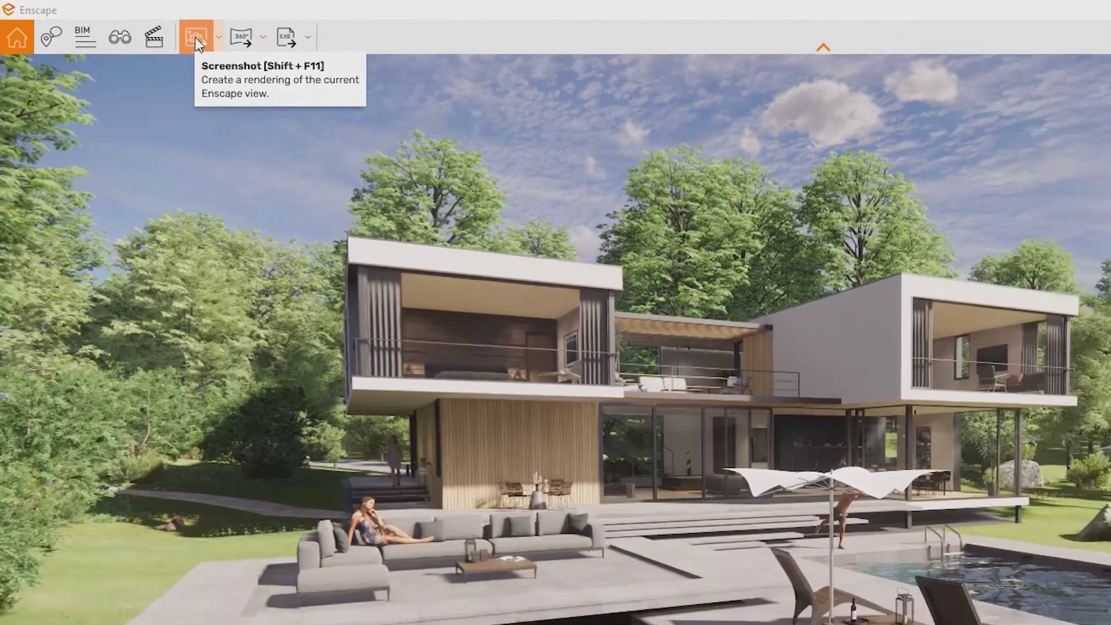
# Render the current villa view and save the screenshot as a PNG
pyautogui.click(283, 54)
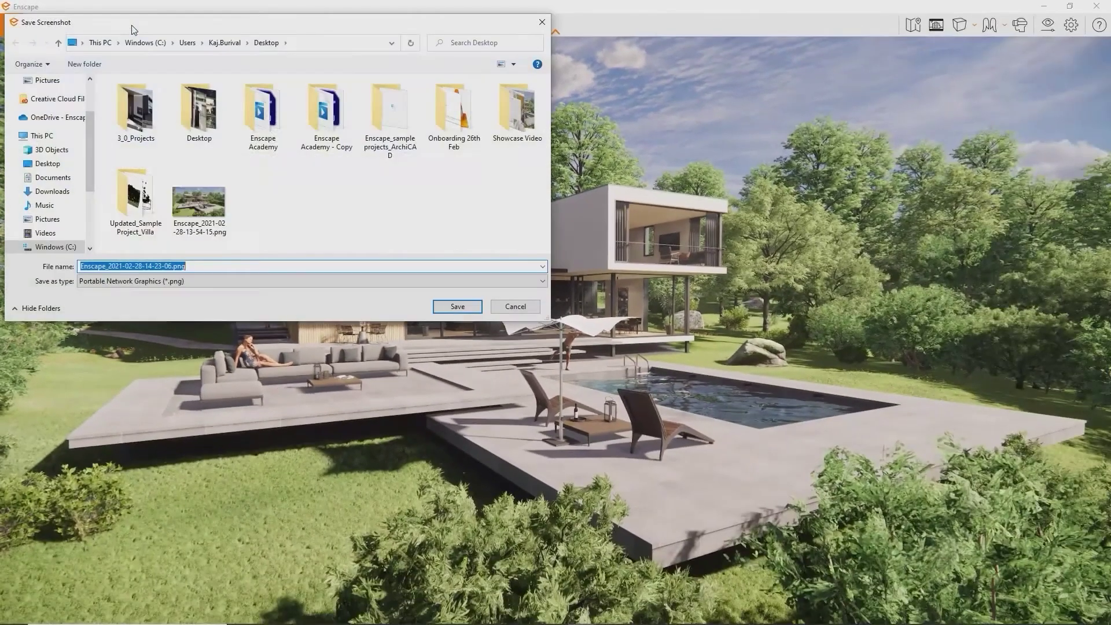
pyautogui.press('Return')
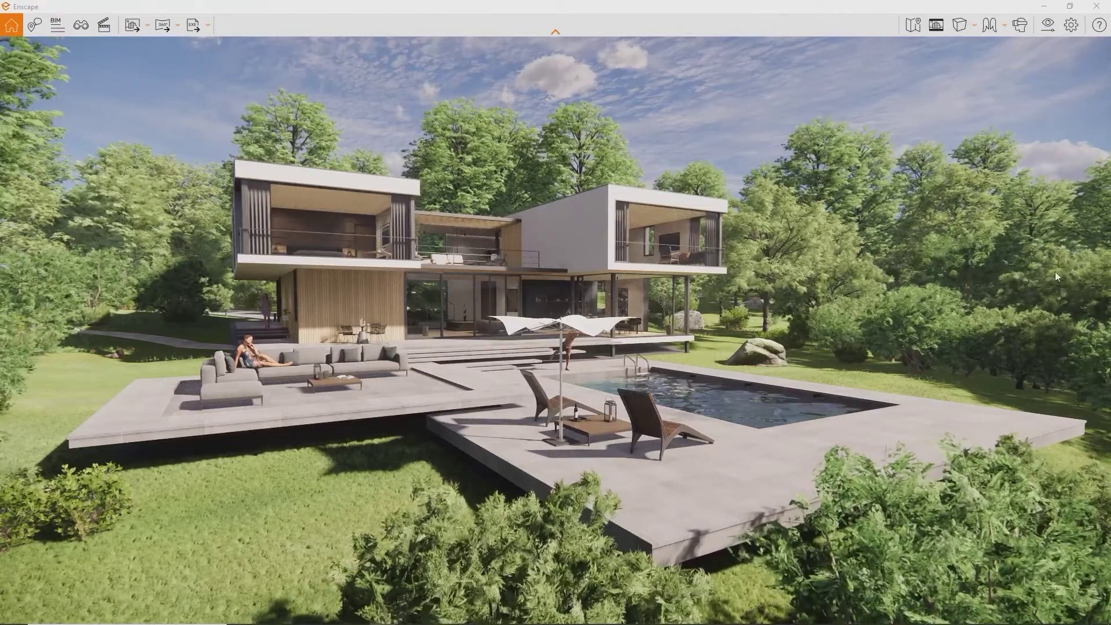
# Set the output resolution preset to Custom in the Visual Settings Output options
pyautogui.click(1054, 31)
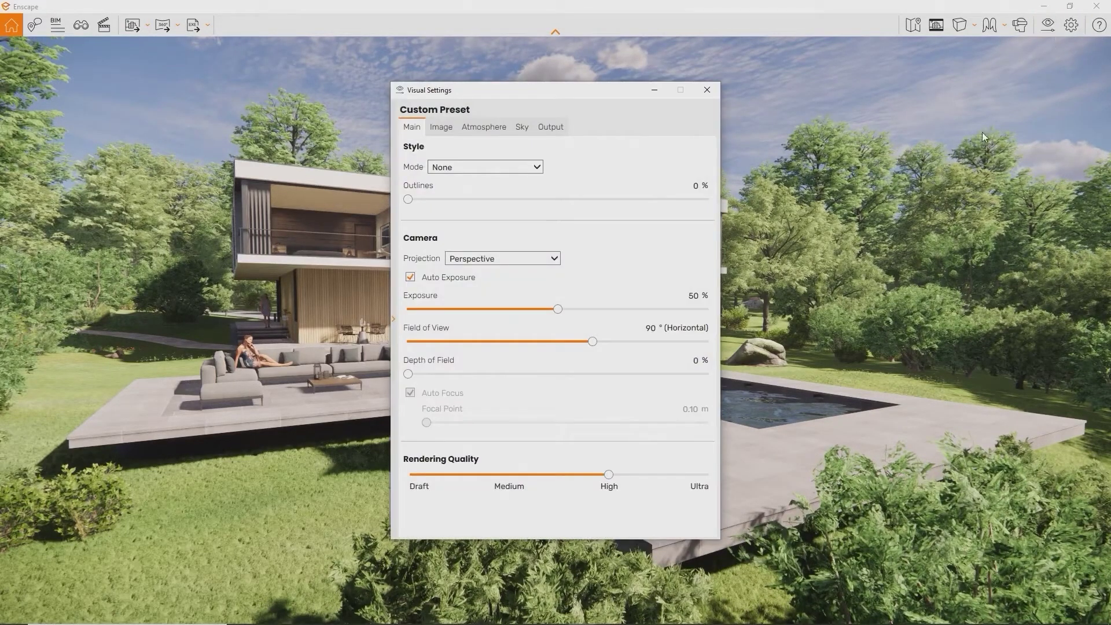
pyautogui.click(563, 133)
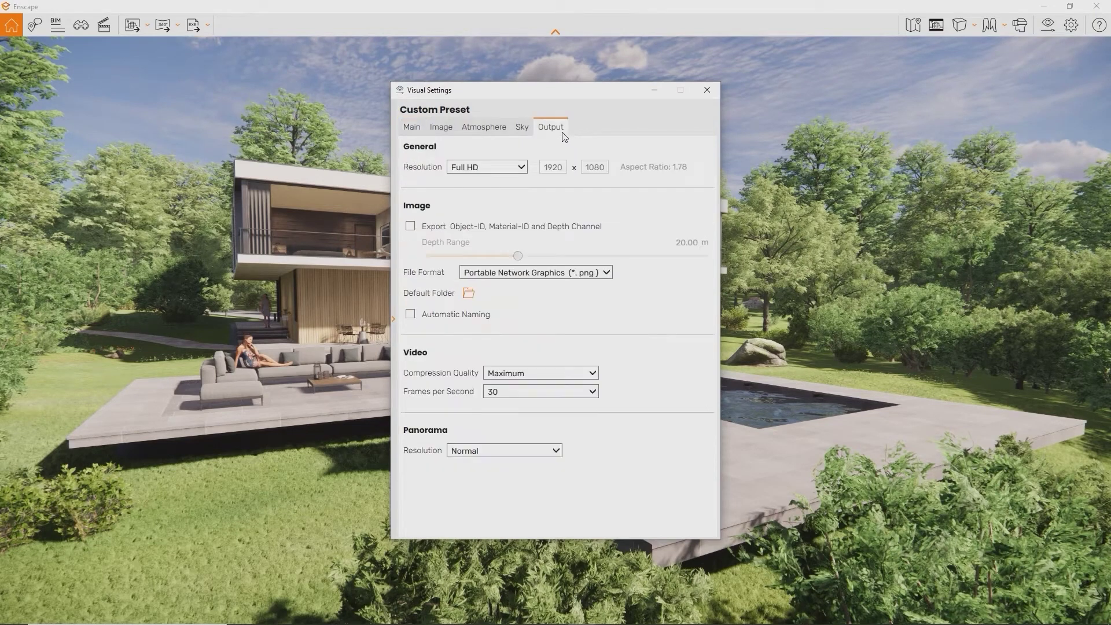
pyautogui.click(522, 167)
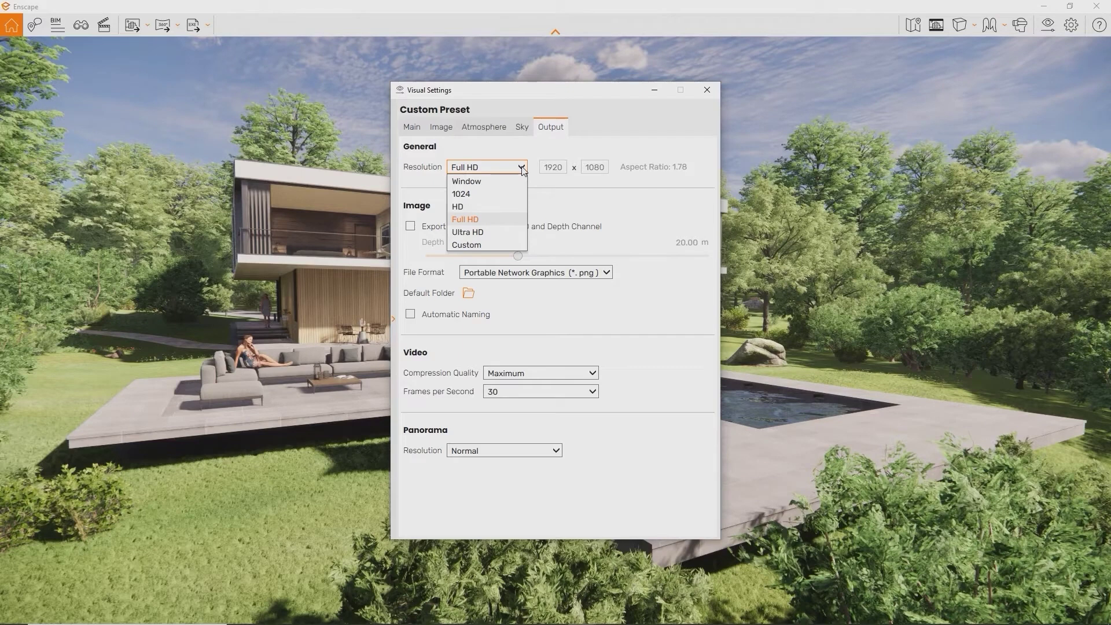
pyautogui.click(522, 168)
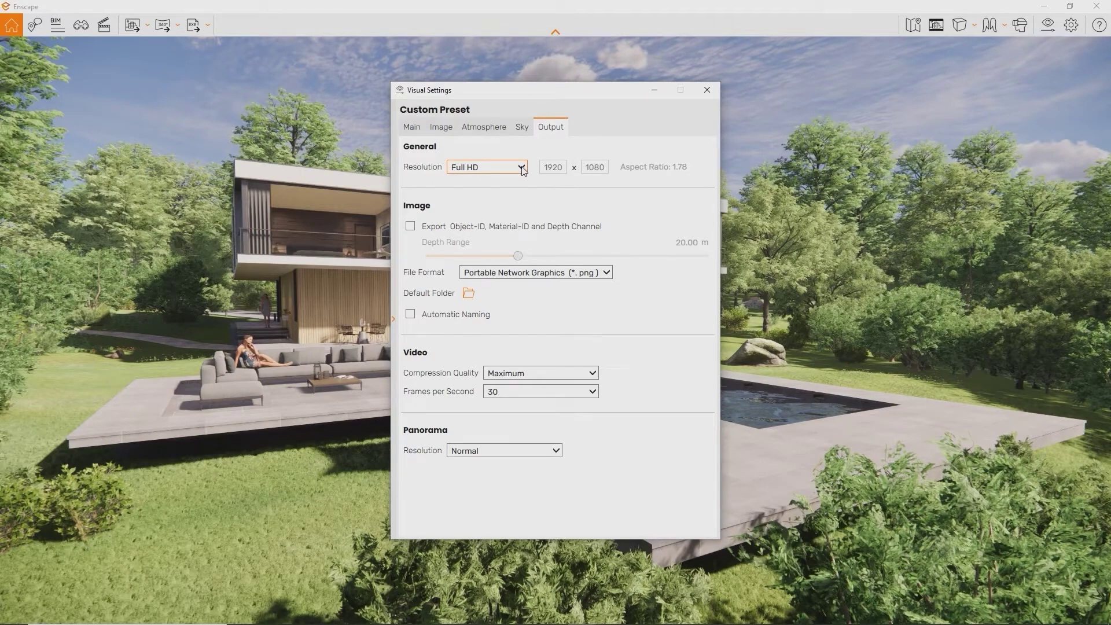
pyautogui.click(523, 169)
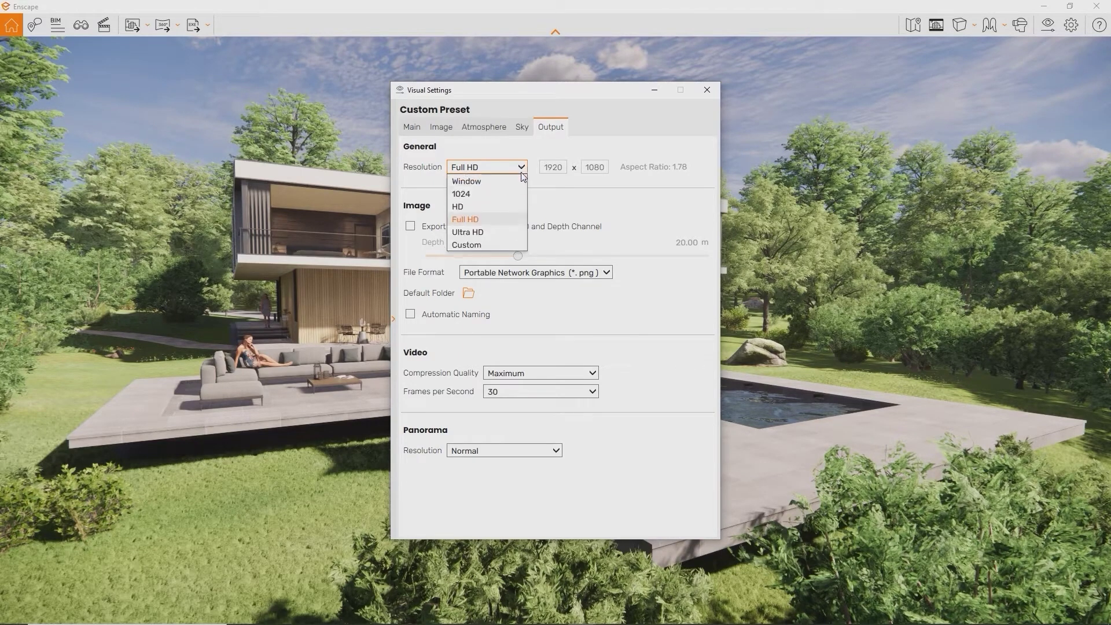
pyautogui.click(516, 235)
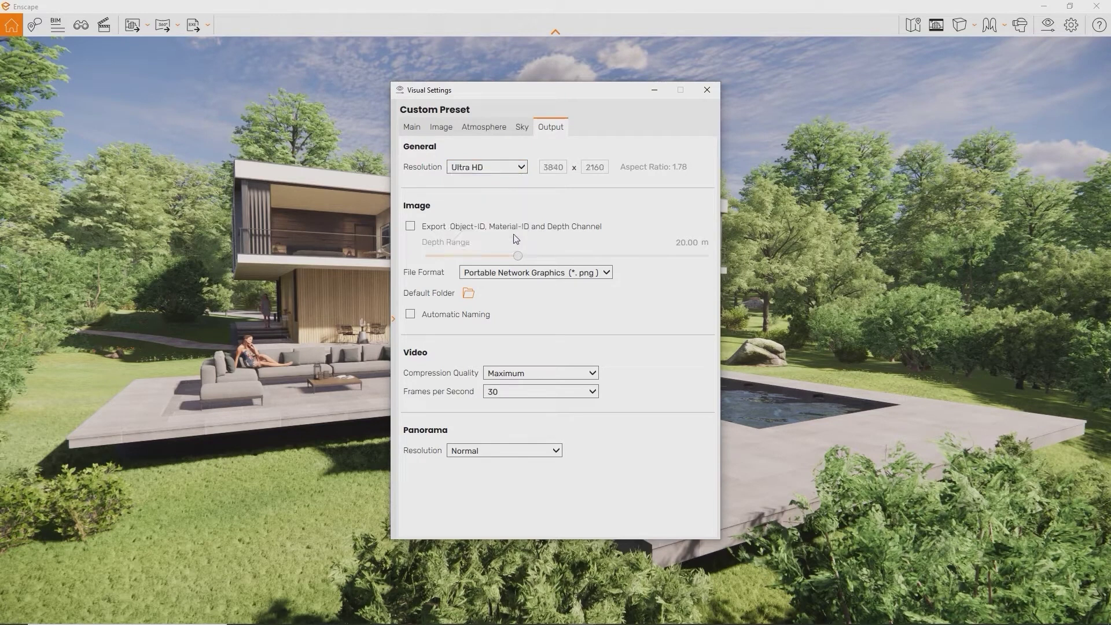
pyautogui.click(521, 167)
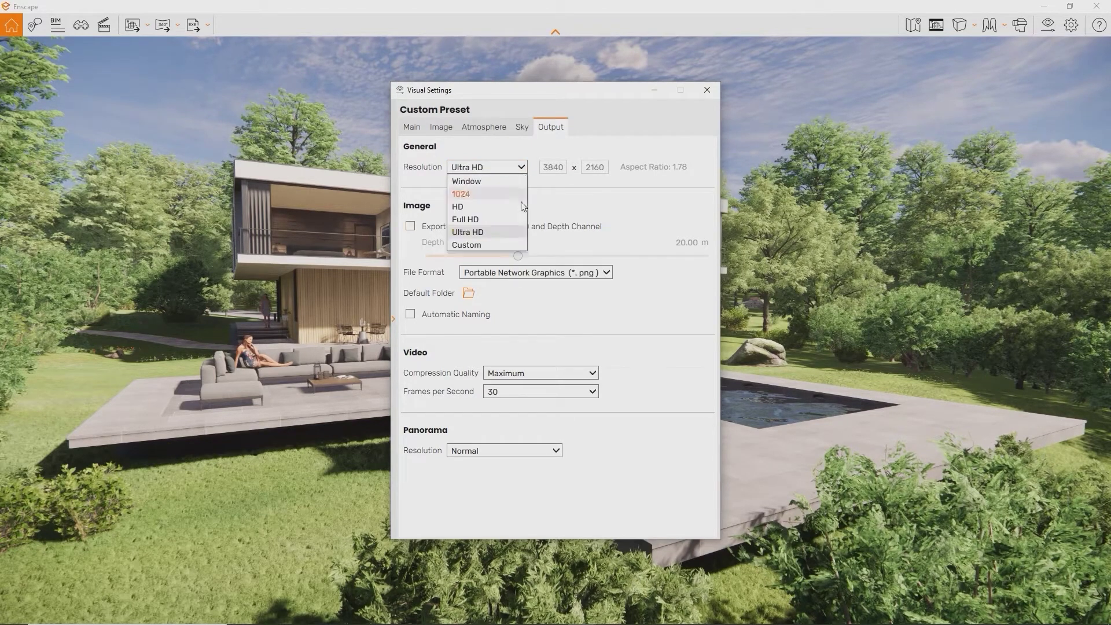
pyautogui.click(512, 241)
# Enter a custom width of 1080 and height of 1920
pyautogui.doubleClick(540, 169)
pyautogui.press('BackSpace')
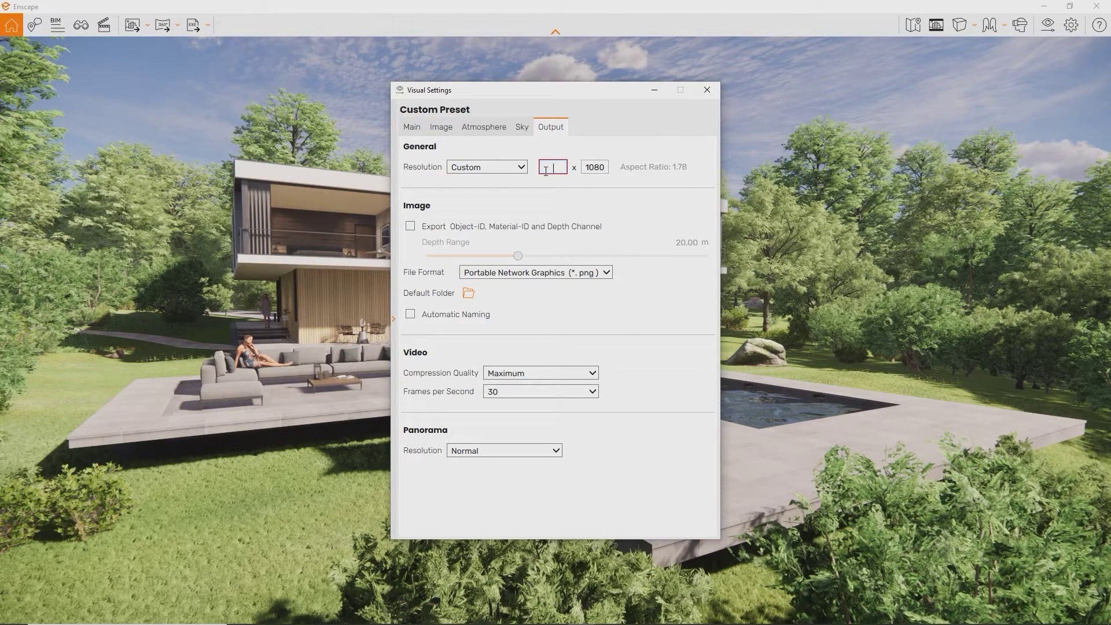
pyautogui.write('1080')
pyautogui.doubleClick(593, 168)
pyautogui.write('1920')
pyautogui.click(707, 89)
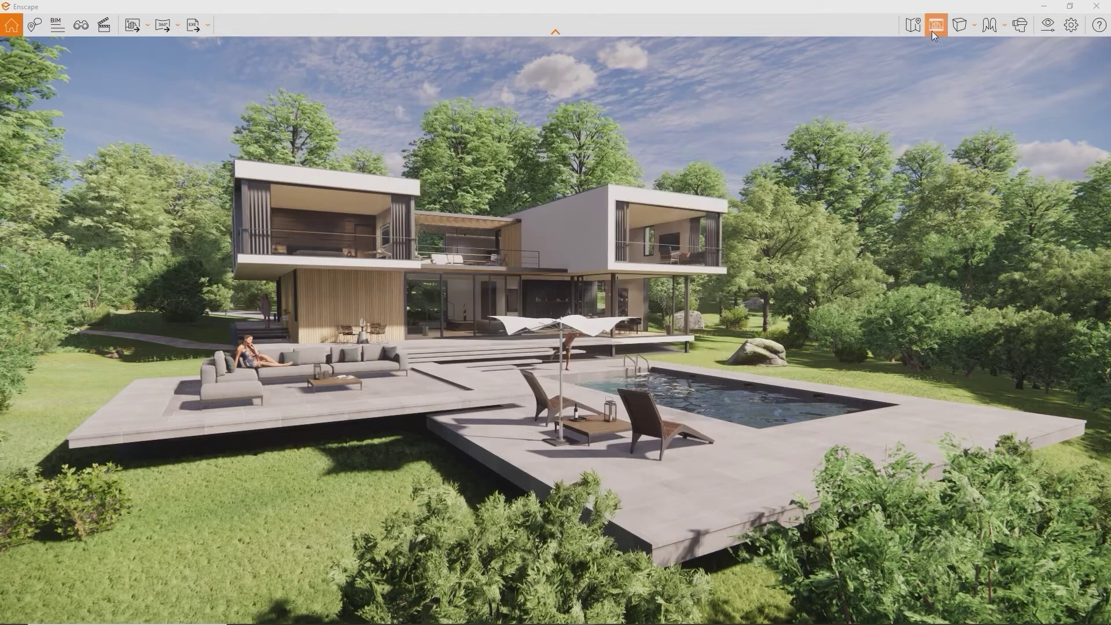
# Show the Safe Frame and reassign the screenshot hotkey to Shift+F10
pyautogui.click(933, 26)
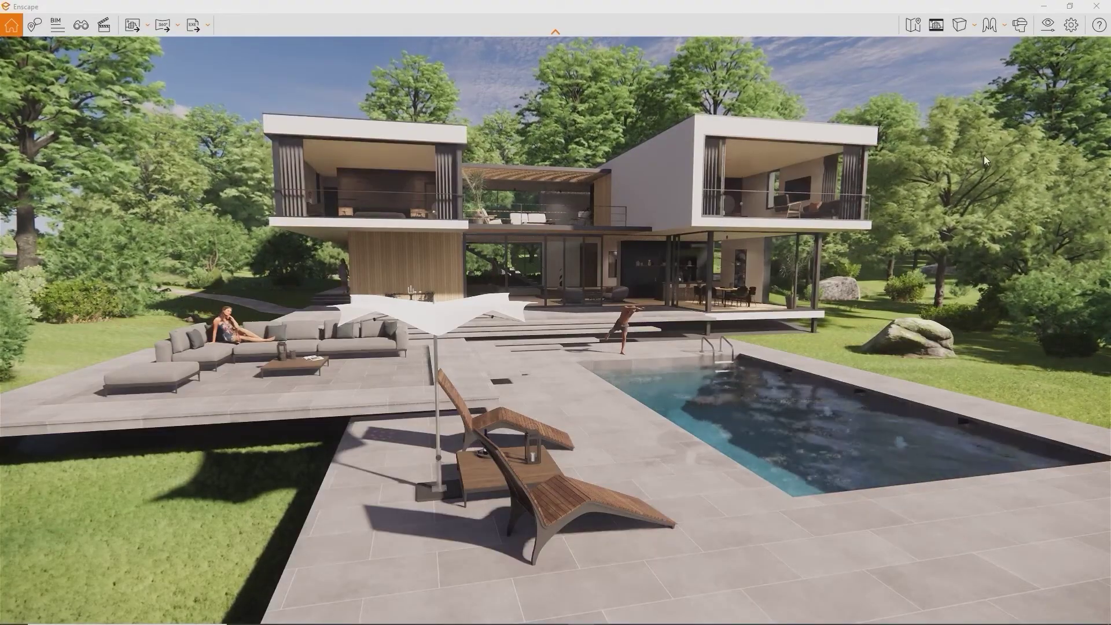
pyautogui.click(1073, 33)
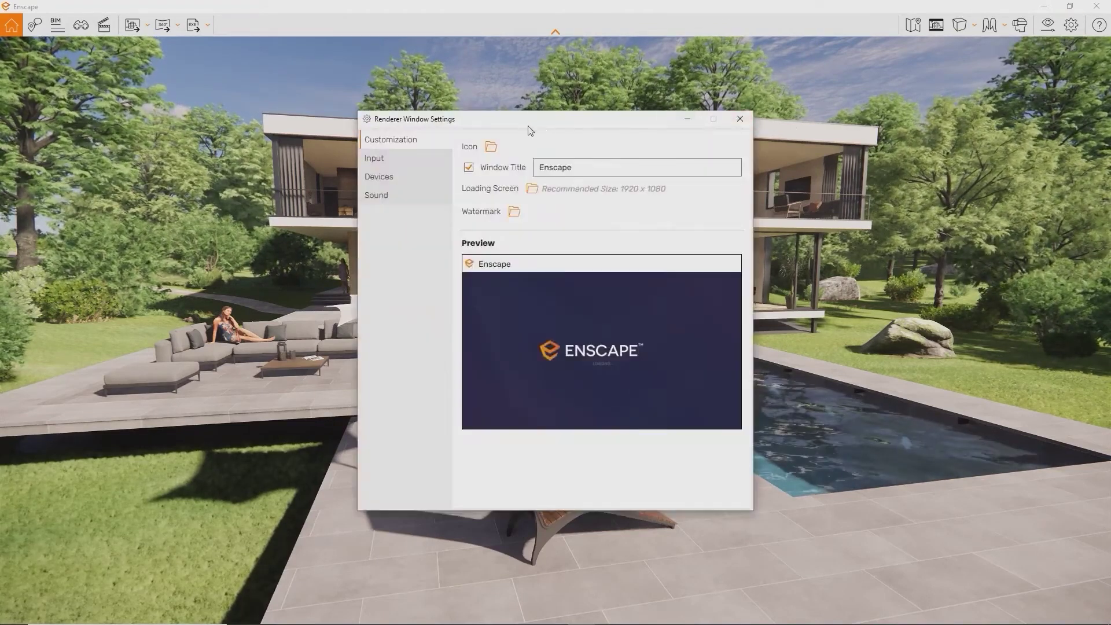
pyautogui.click(411, 157)
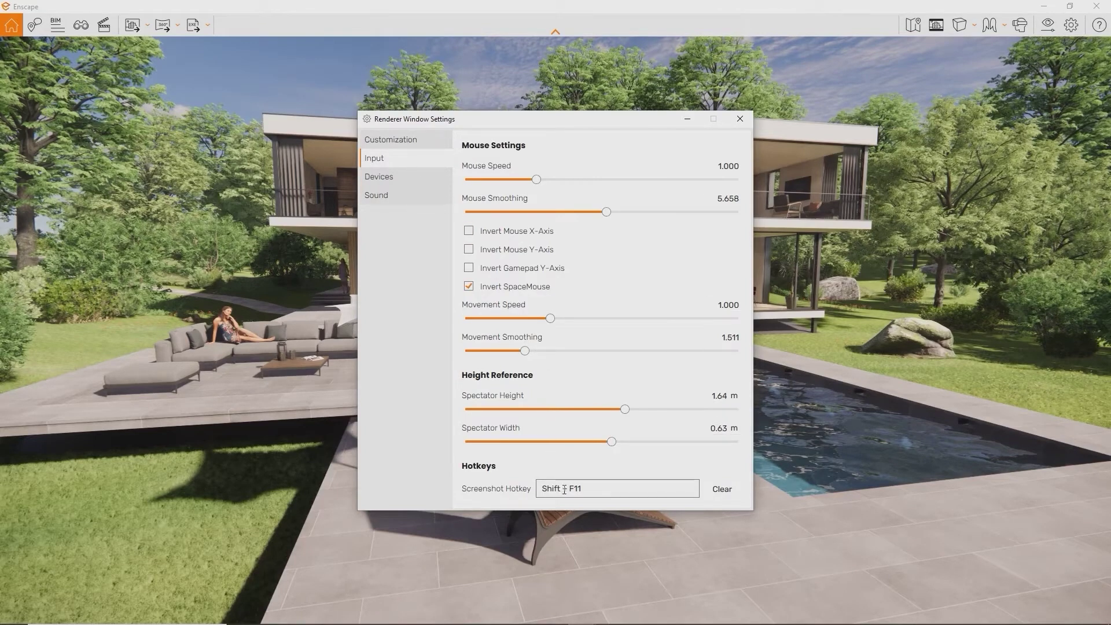
pyautogui.moveTo(599, 492)
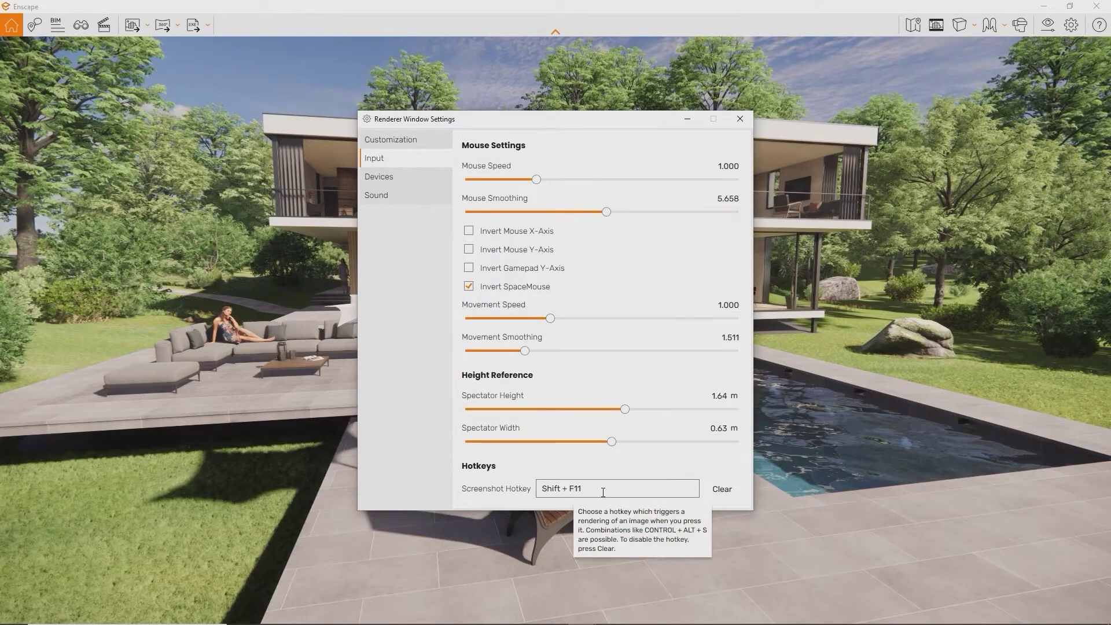
pyautogui.click(603, 491)
pyautogui.hotkey('shift', 'F10')
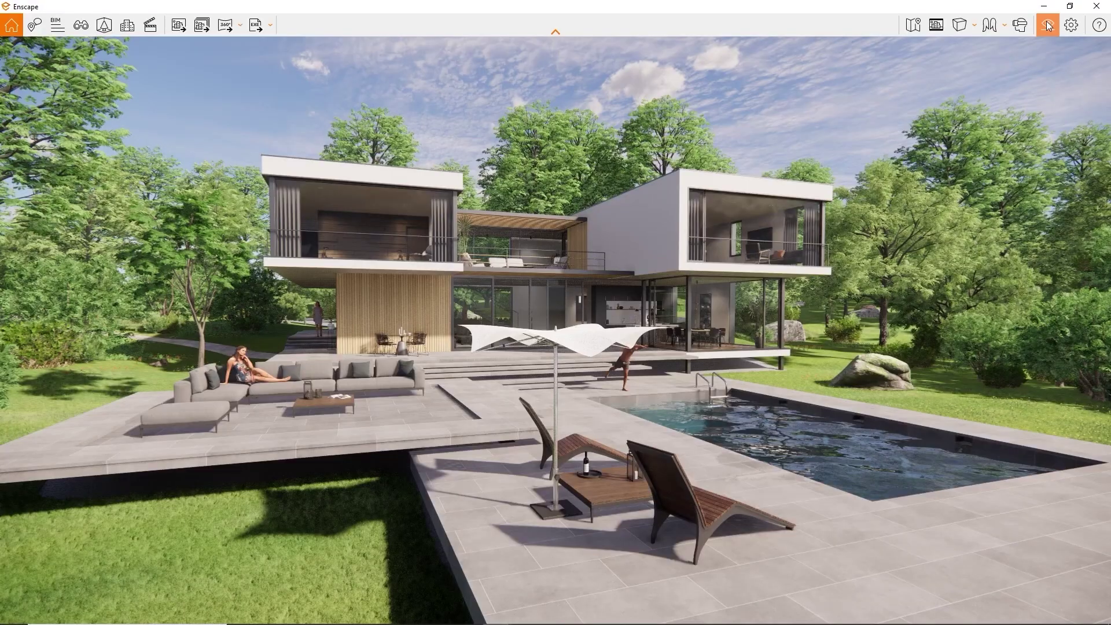
# Turn off automatic naming of saved images in the Output settings
pyautogui.click(1047, 24)
pyautogui.click(550, 152)
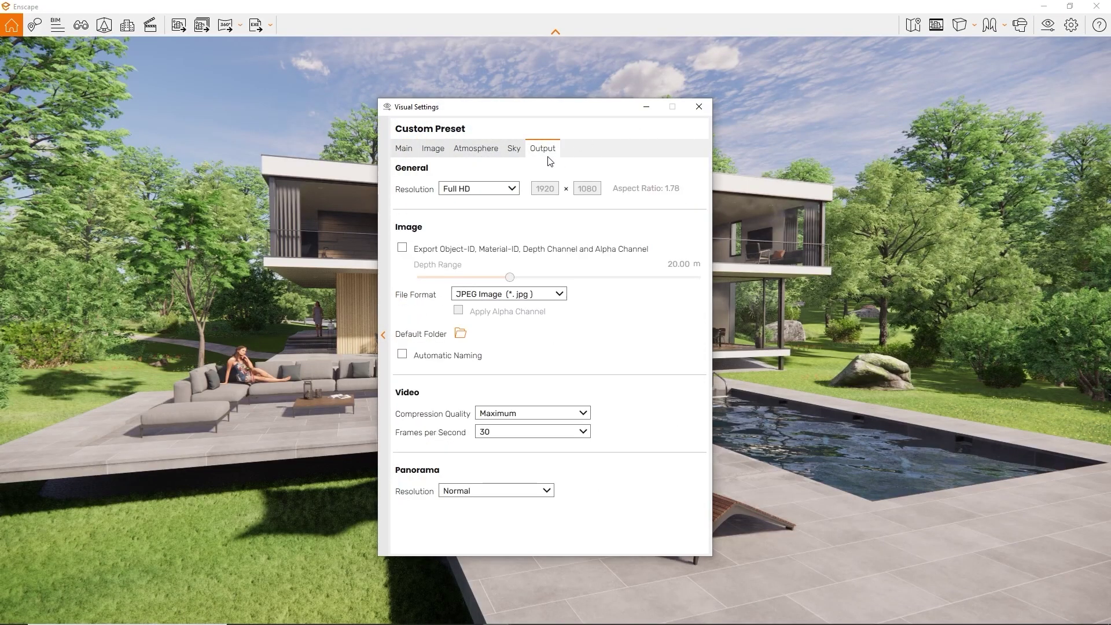
pyautogui.click(460, 334)
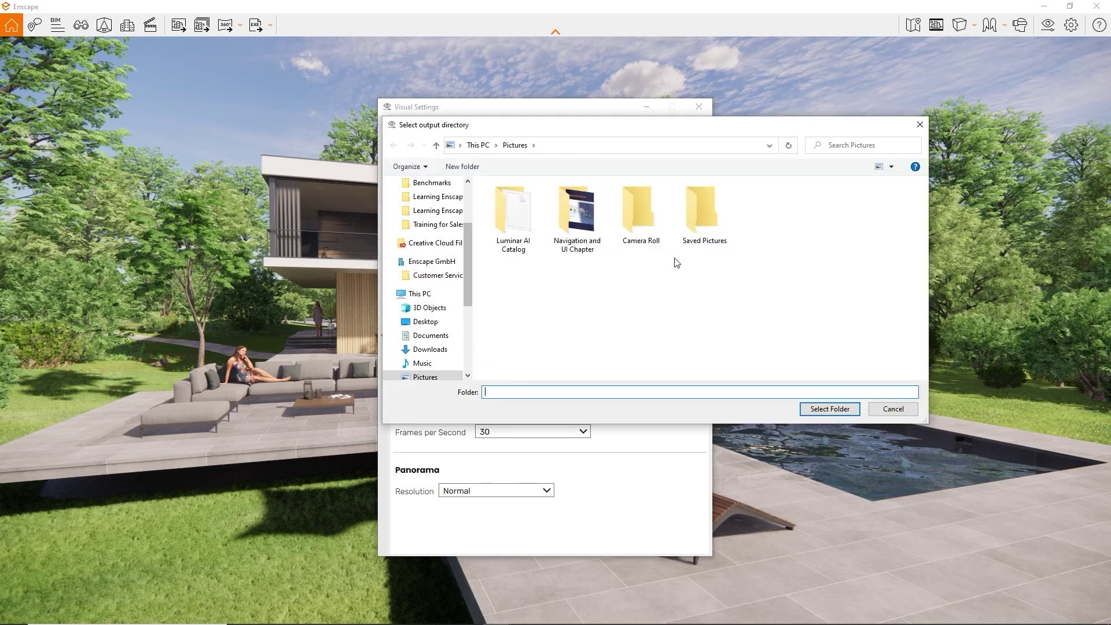
pyautogui.click(919, 126)
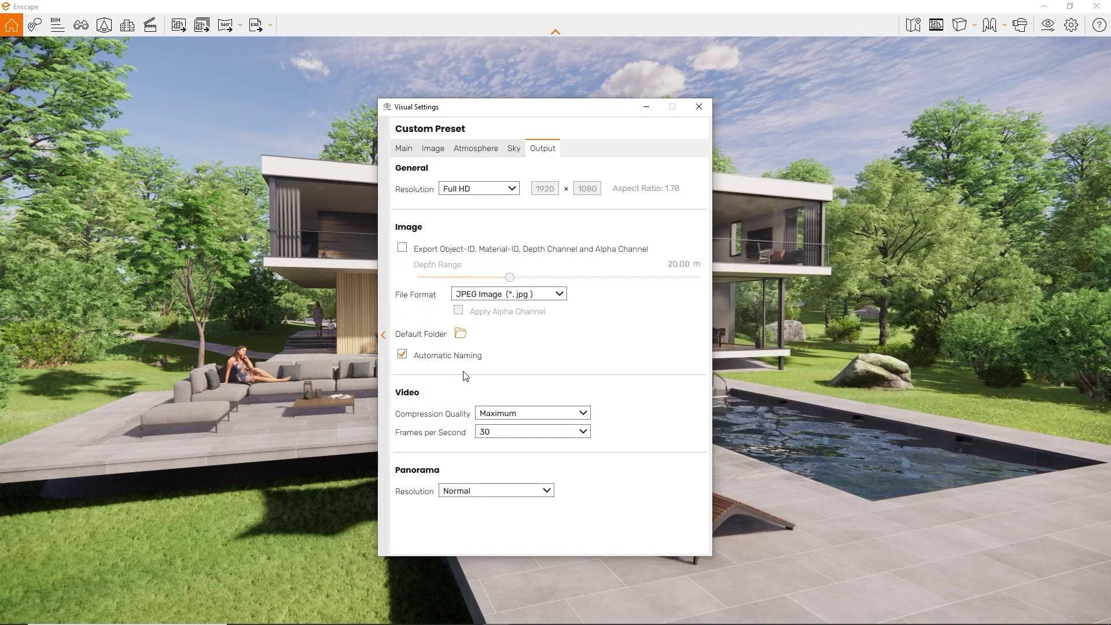
pyautogui.click(443, 362)
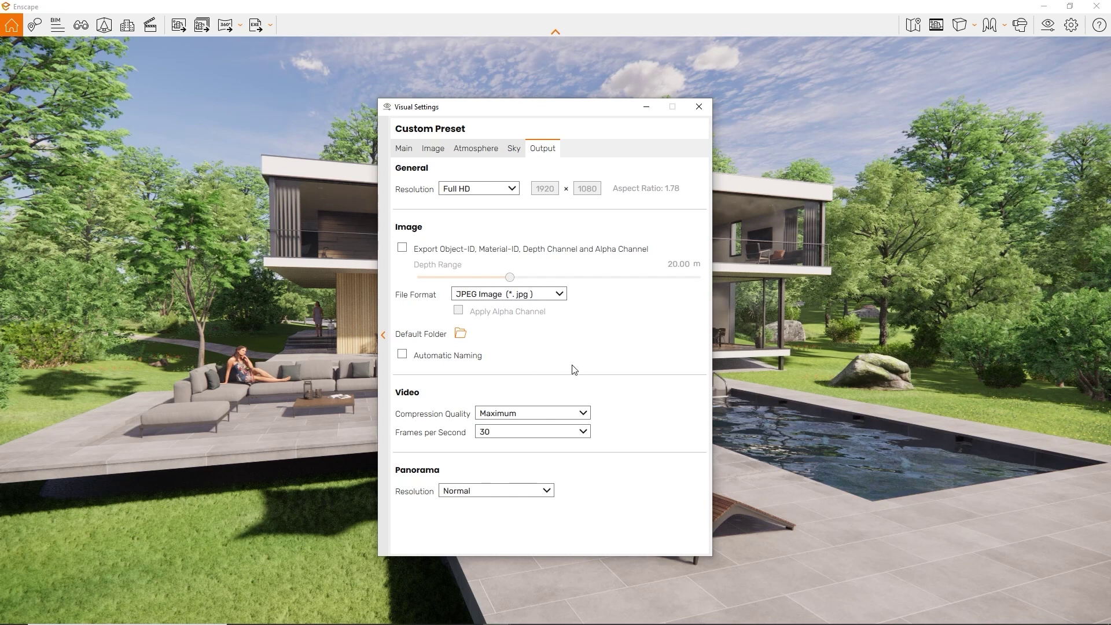
# Switch the image file format to PNG and render a screenshot
pyautogui.click(560, 294)
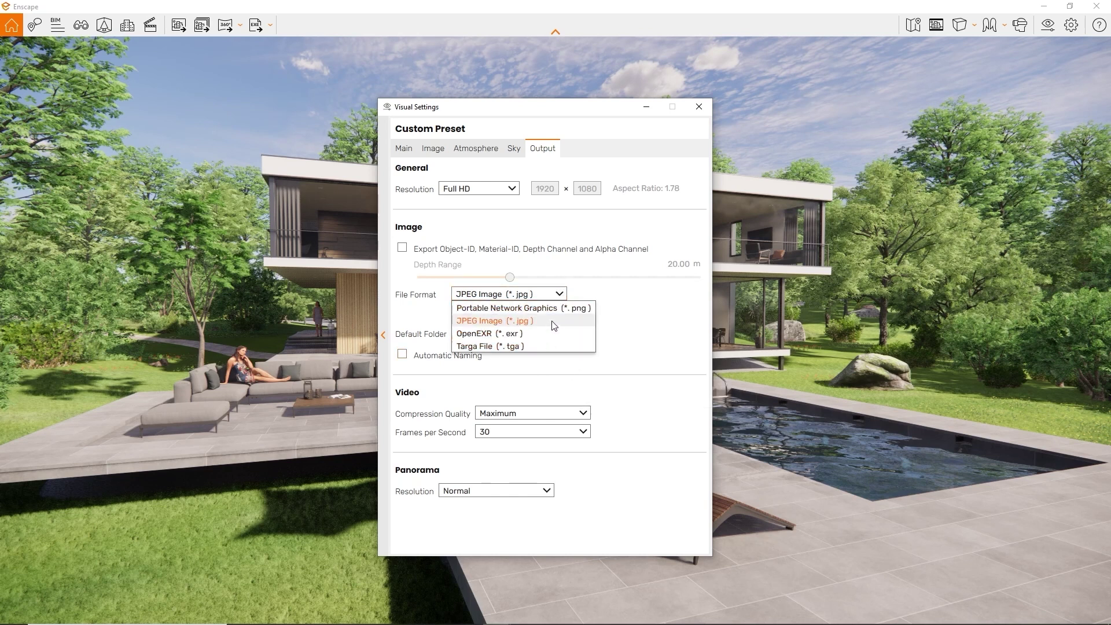
pyautogui.click(554, 309)
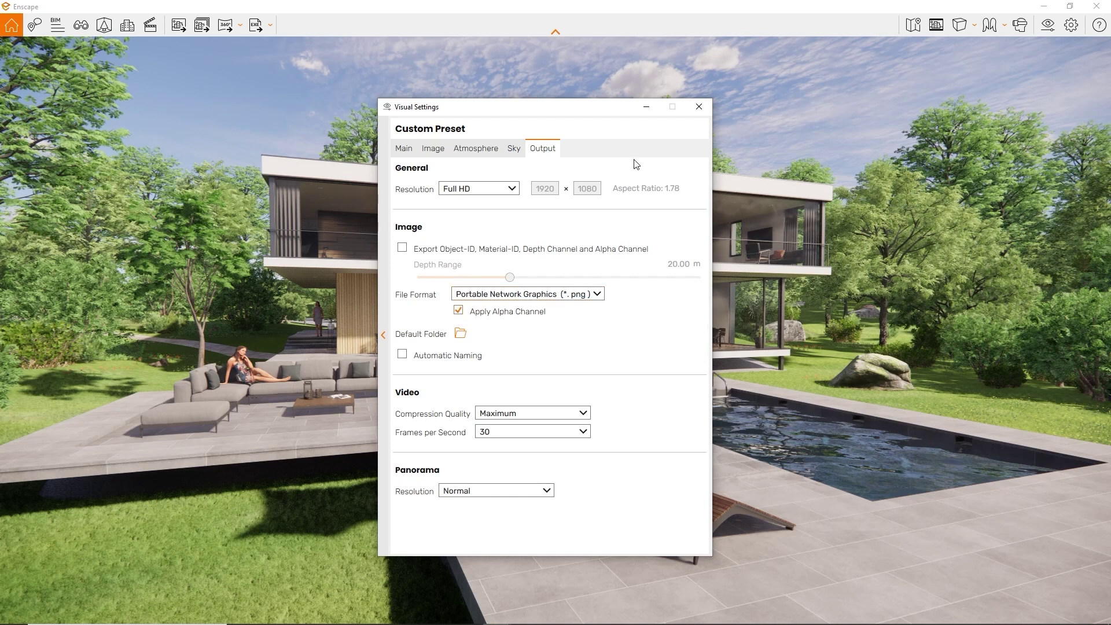
pyautogui.click(643, 113)
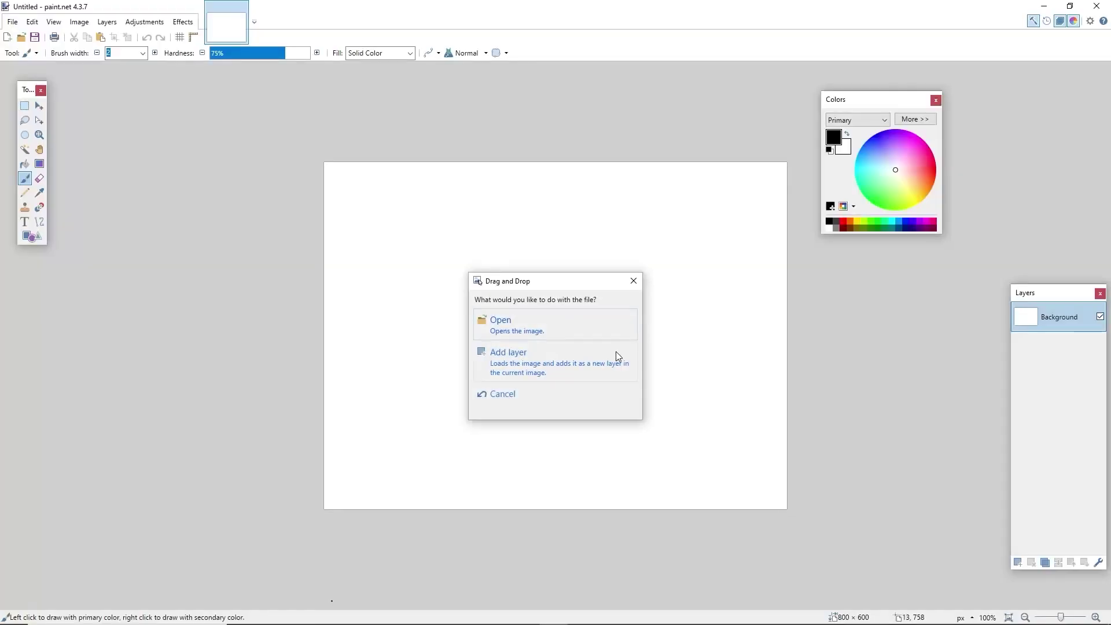
# In paint.net, add the render as a layer, delete the white background, and place a new layer beneath it
pyautogui.click(617, 353)
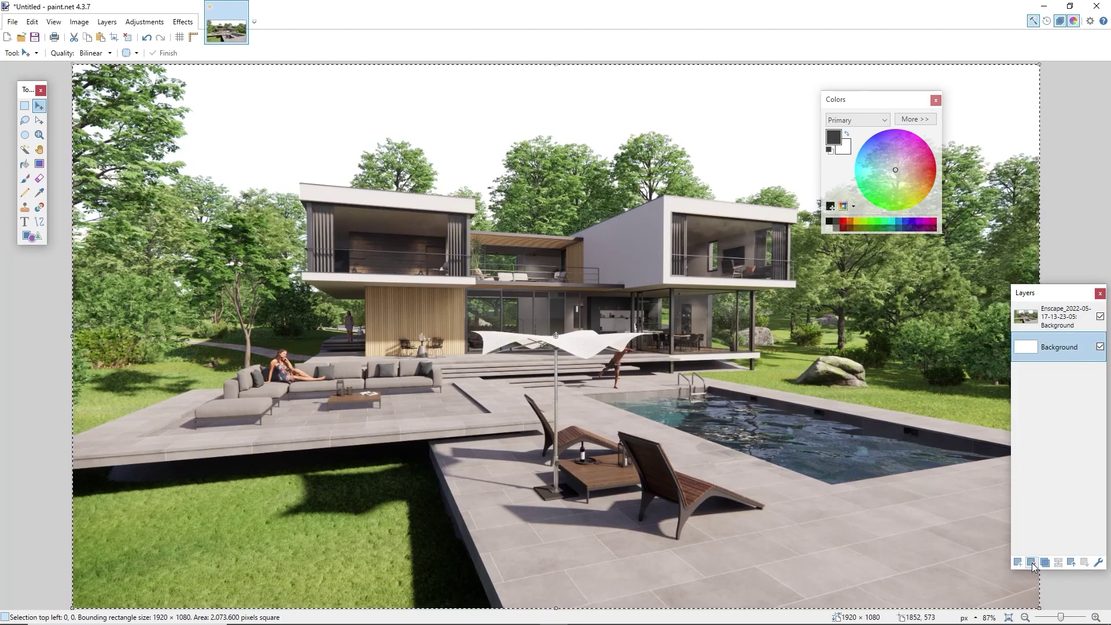
pyautogui.click(1031, 562)
pyautogui.click(1017, 562)
pyautogui.click(1084, 562)
# Fill the backdrop layer black, then return to Enscape's Visual Settings output options
pyautogui.press('f')
pyautogui.click(552, 123)
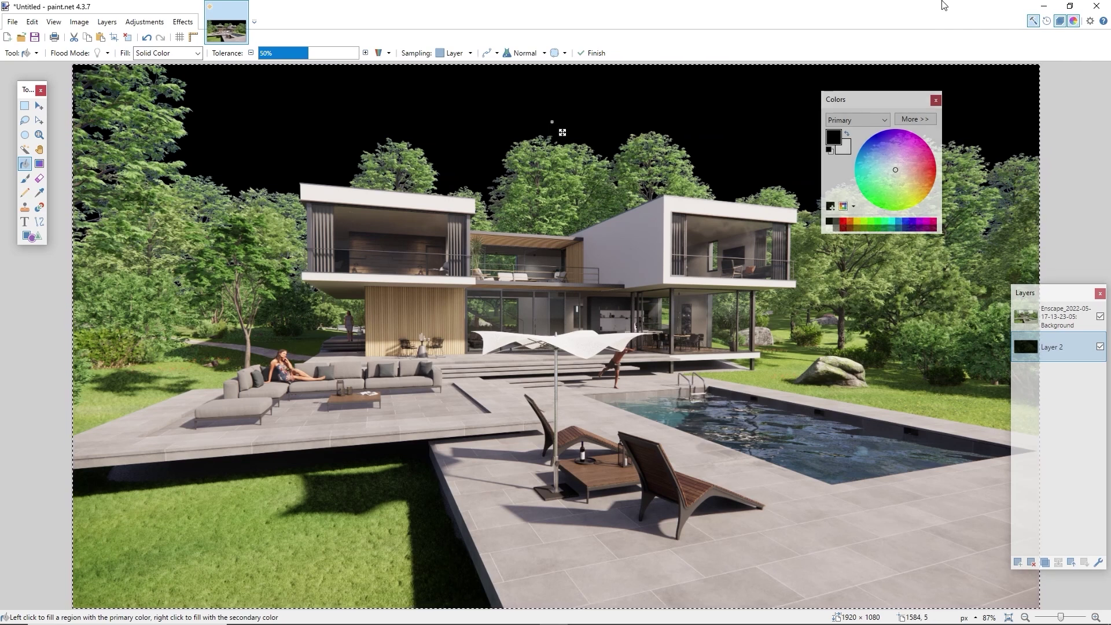
pyautogui.click(1036, 9)
pyautogui.click(1042, 25)
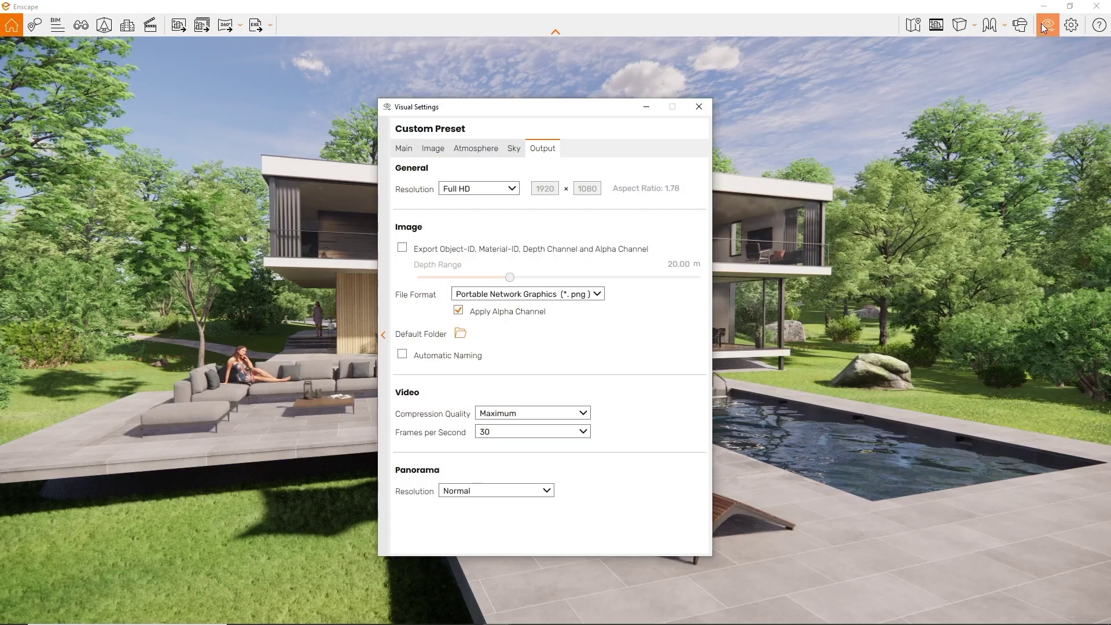
# Enable Object-ID, Material-ID, depth and alpha export with a 73.95 m depth range, then save a screenshot
pyautogui.click(402, 246)
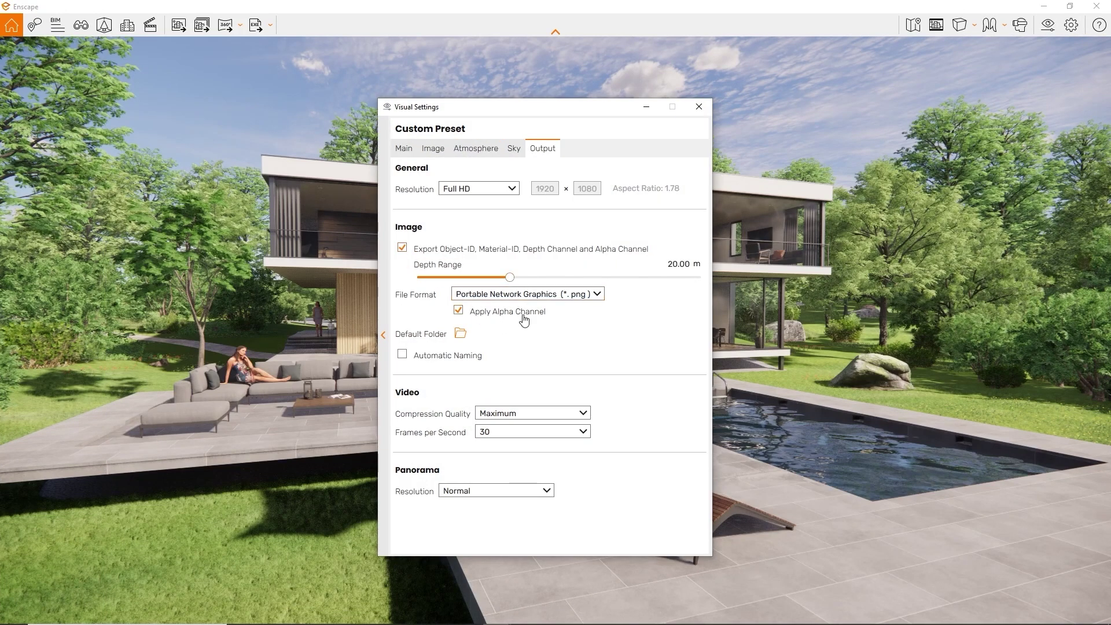
pyautogui.moveTo(509, 277); pyautogui.dragTo(550, 277)
pyautogui.click(181, 25)
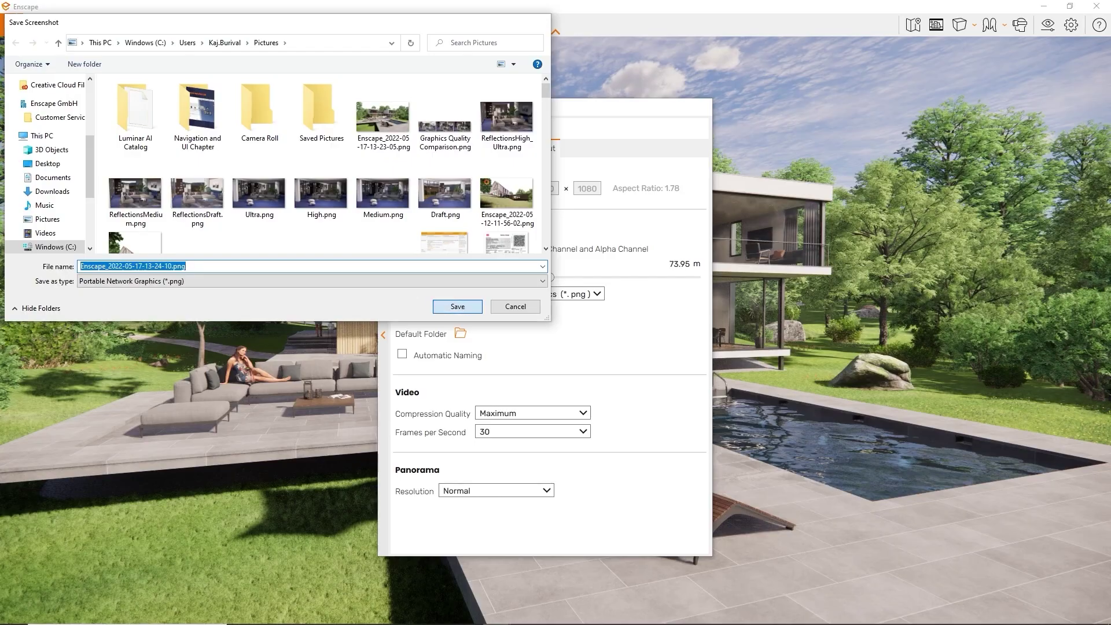
pyautogui.click(457, 306)
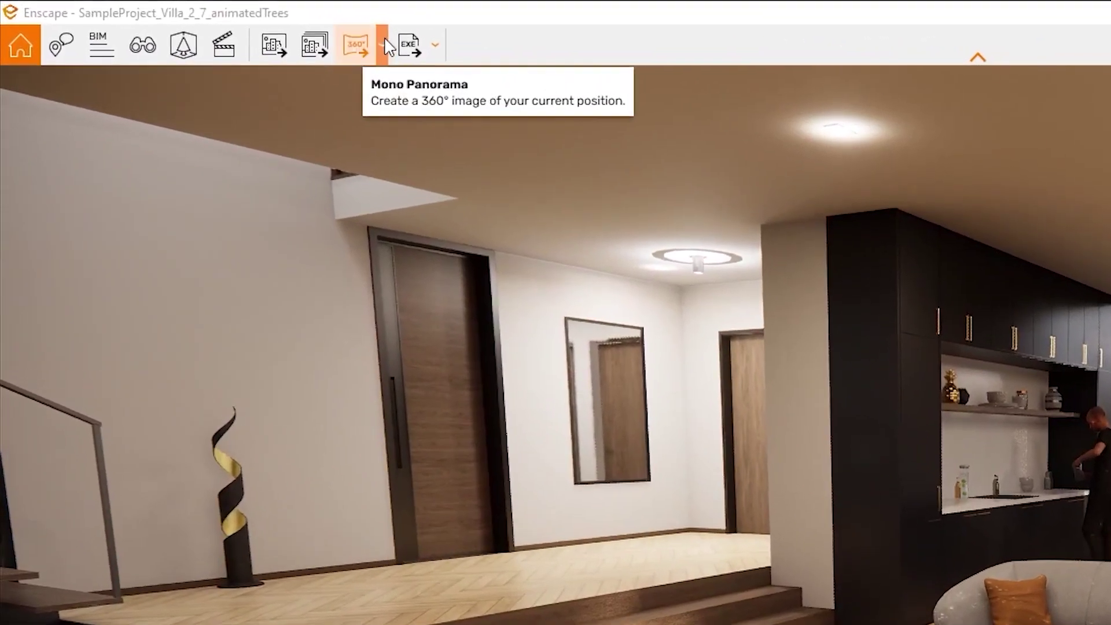
# Render a Mono Panorama of the villa living room from the 360° panorama menu
pyautogui.click(316, 36)
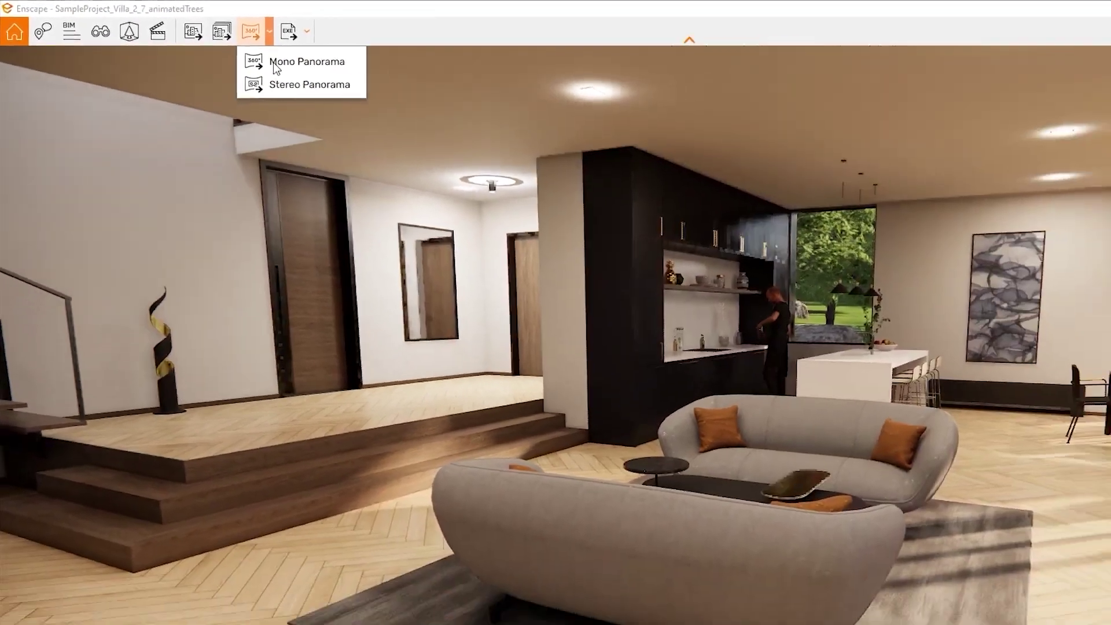
pyautogui.click(379, 87)
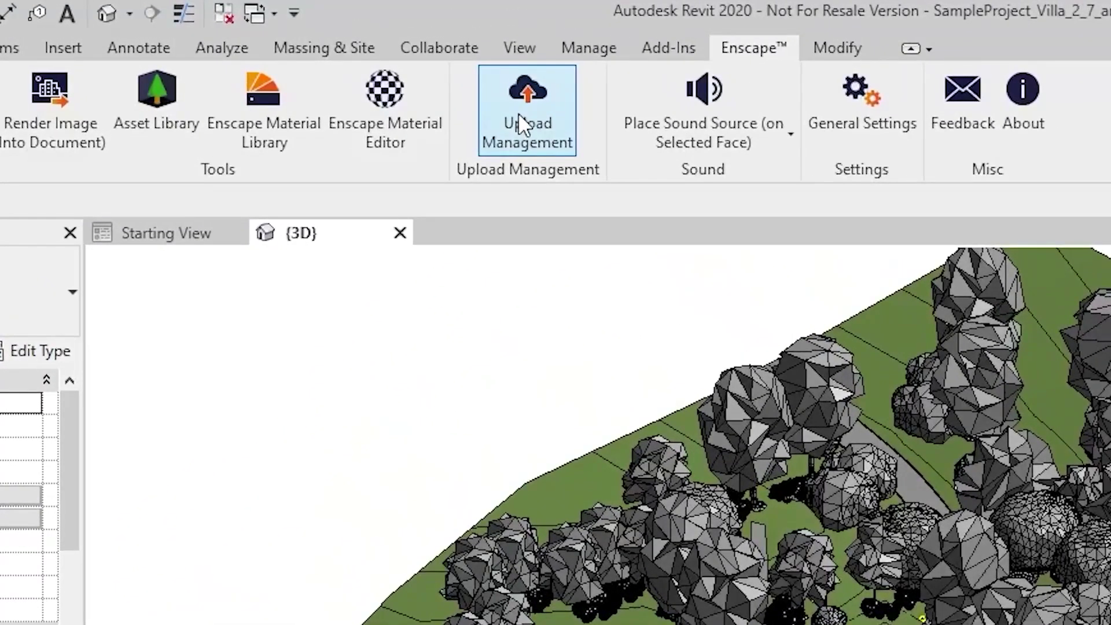
# Open Upload Management and browse the projects down to SampleProject_Villa_2_7_animatedTrees's panoramas
pyautogui.click(518, 112)
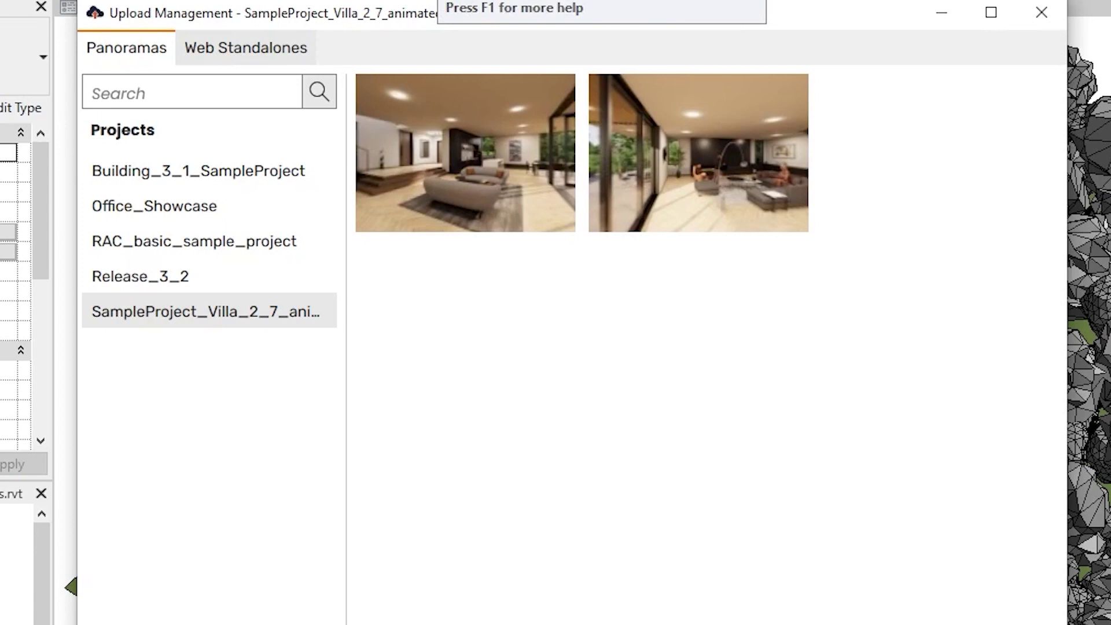
pyautogui.click(185, 276)
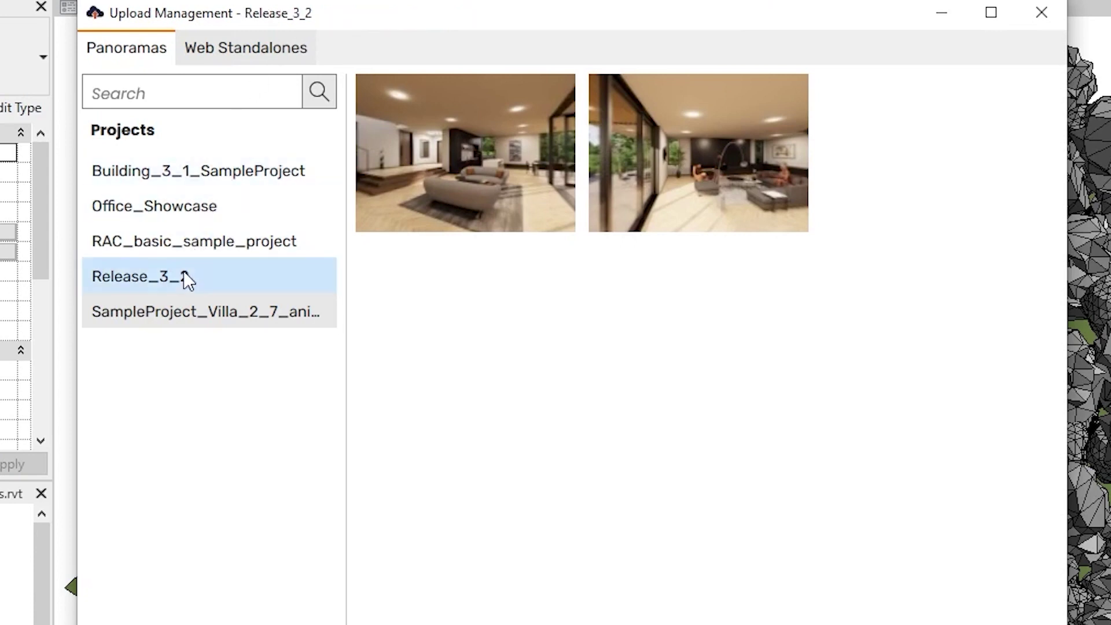
pyautogui.click(187, 255)
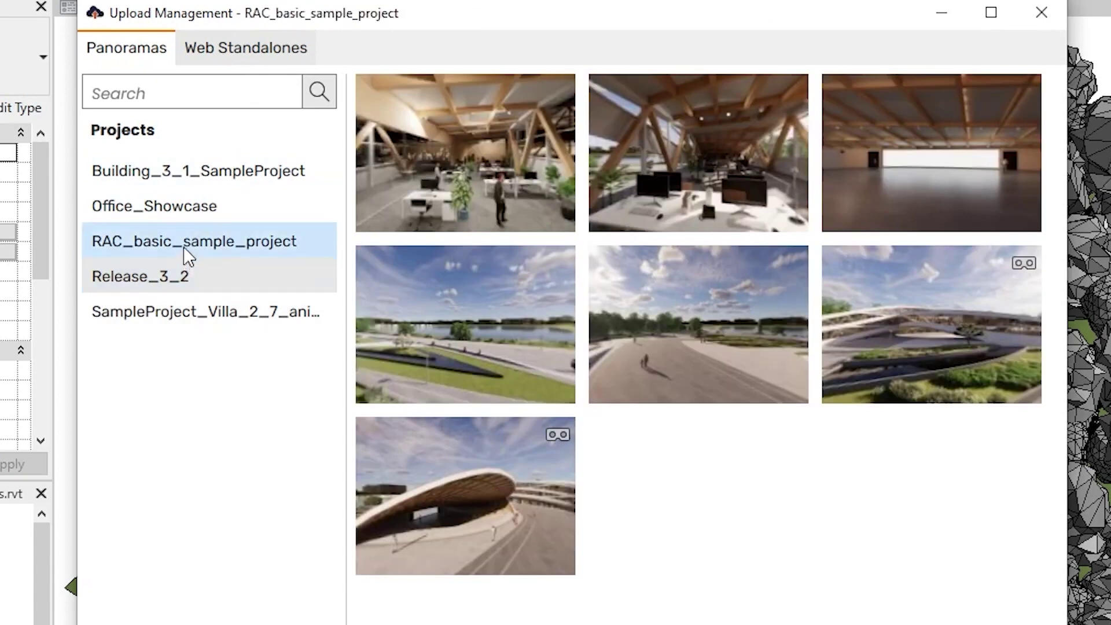
pyautogui.click(186, 208)
pyautogui.click(206, 181)
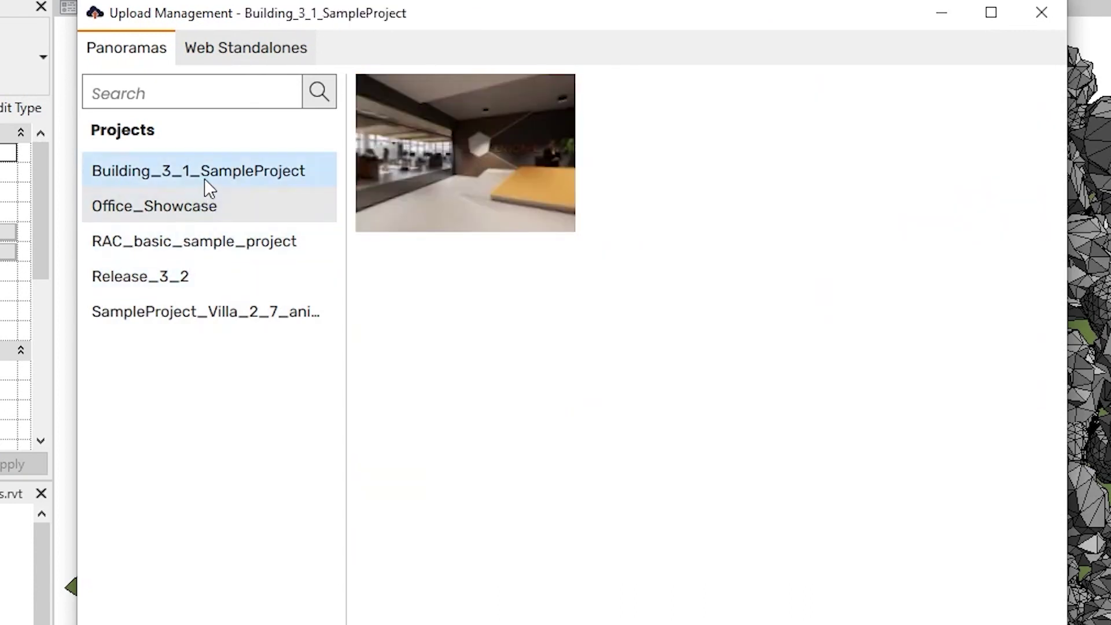
pyautogui.click(226, 310)
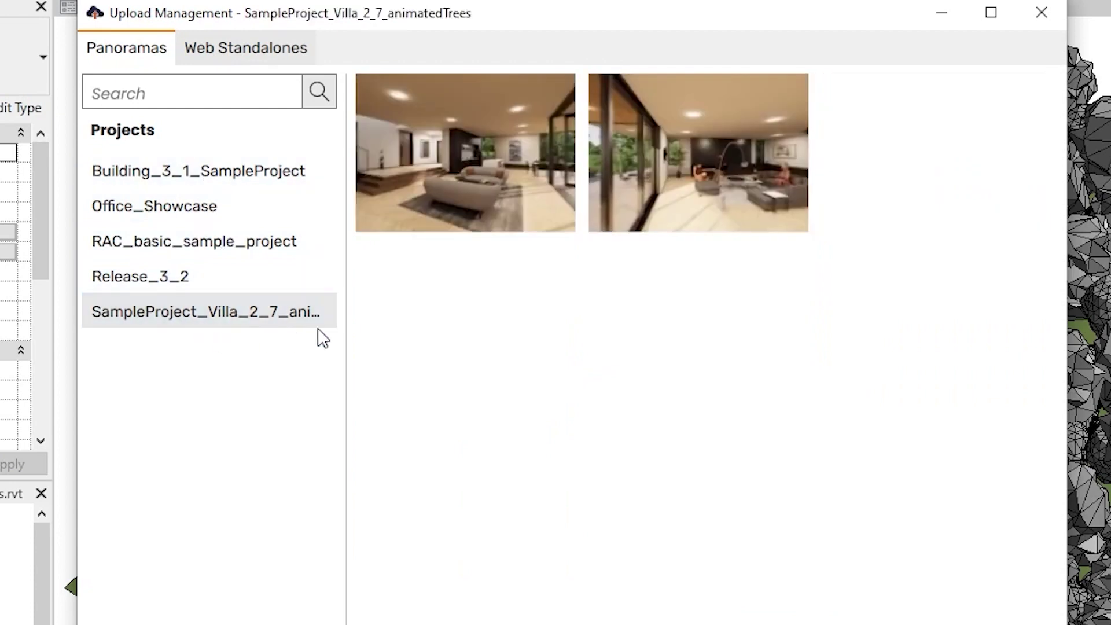
pyautogui.moveTo(486, 199)
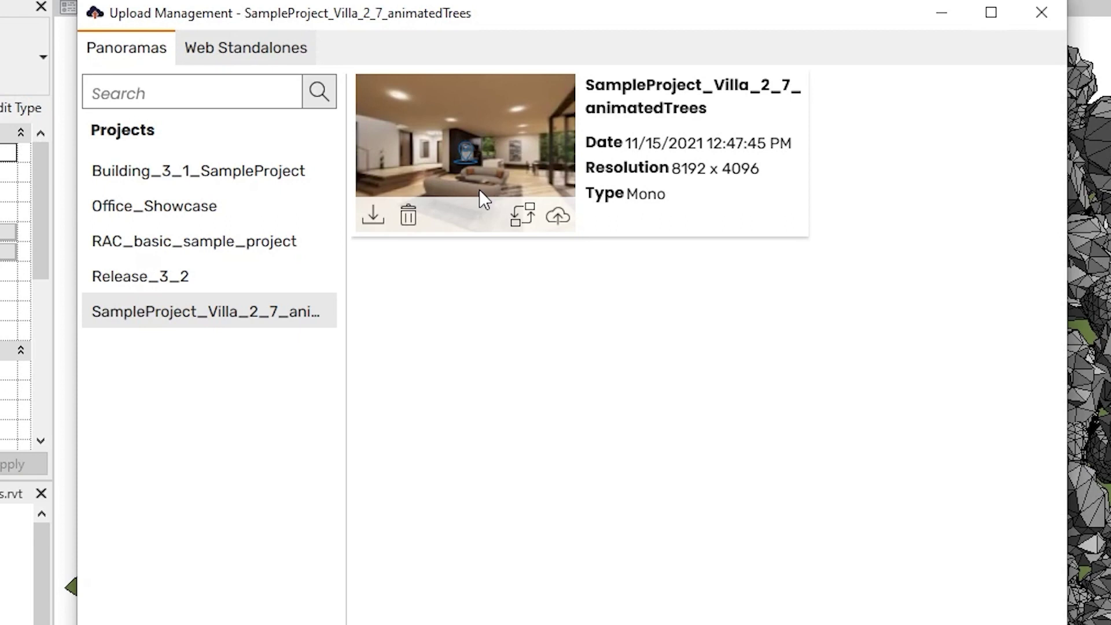
# Save the villa panorama locally as a JPEG and use it to replace Release_3_2's stadium panorama
pyautogui.click(382, 217)
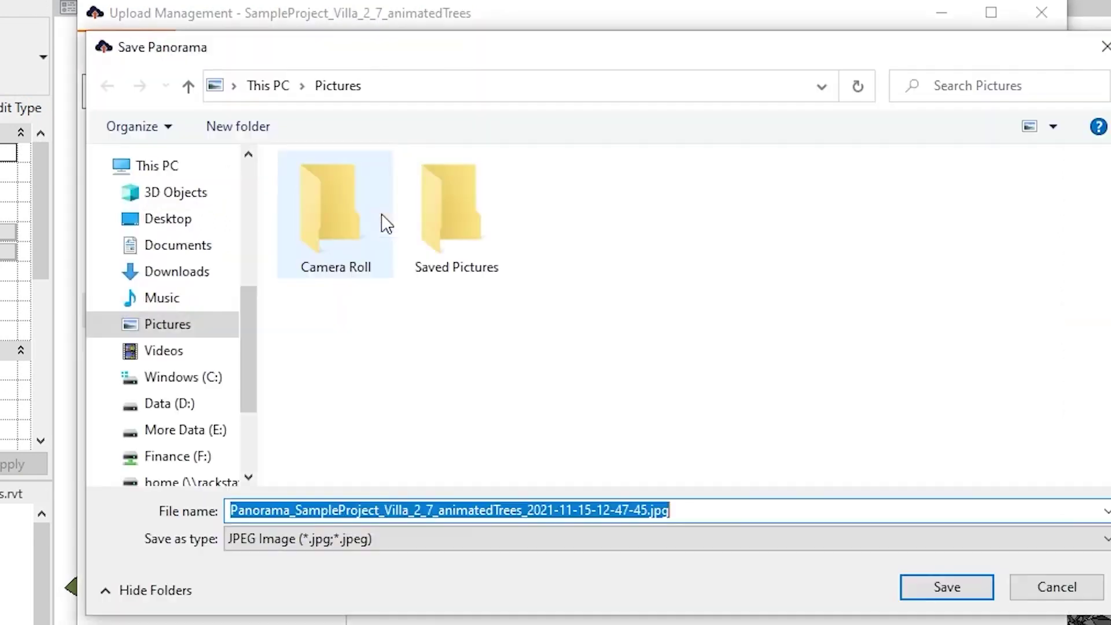
pyautogui.click(949, 587)
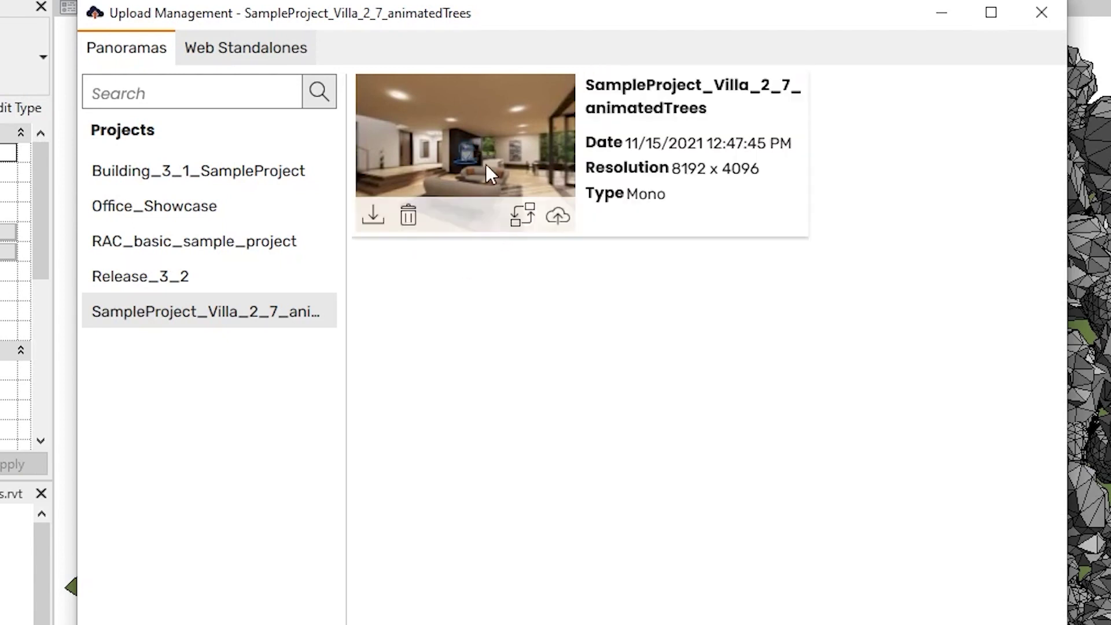
pyautogui.click(521, 223)
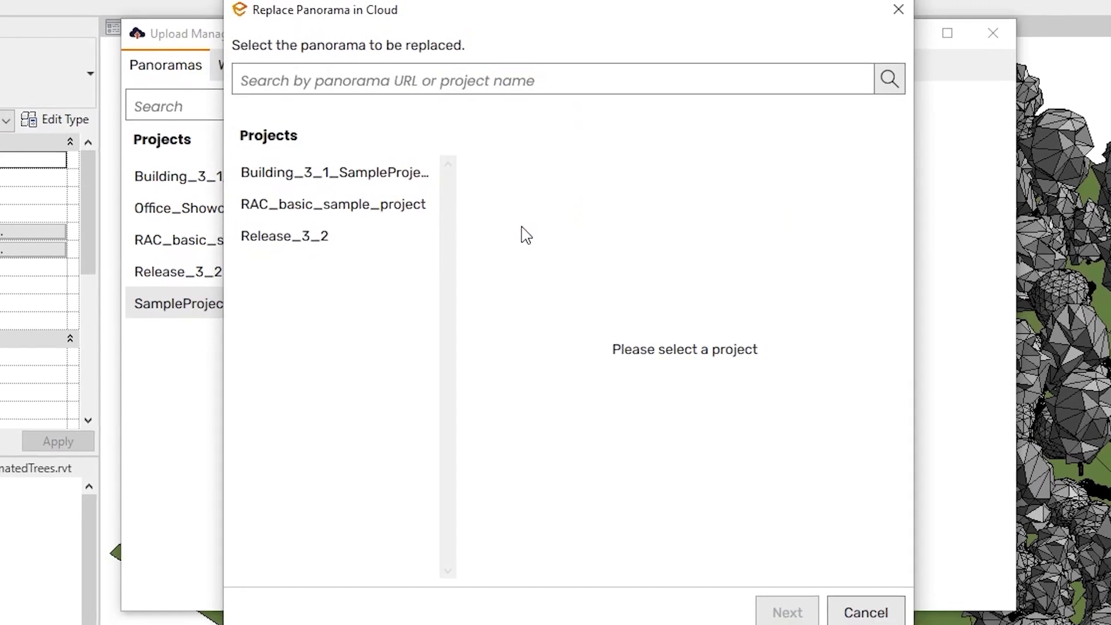
pyautogui.click(347, 236)
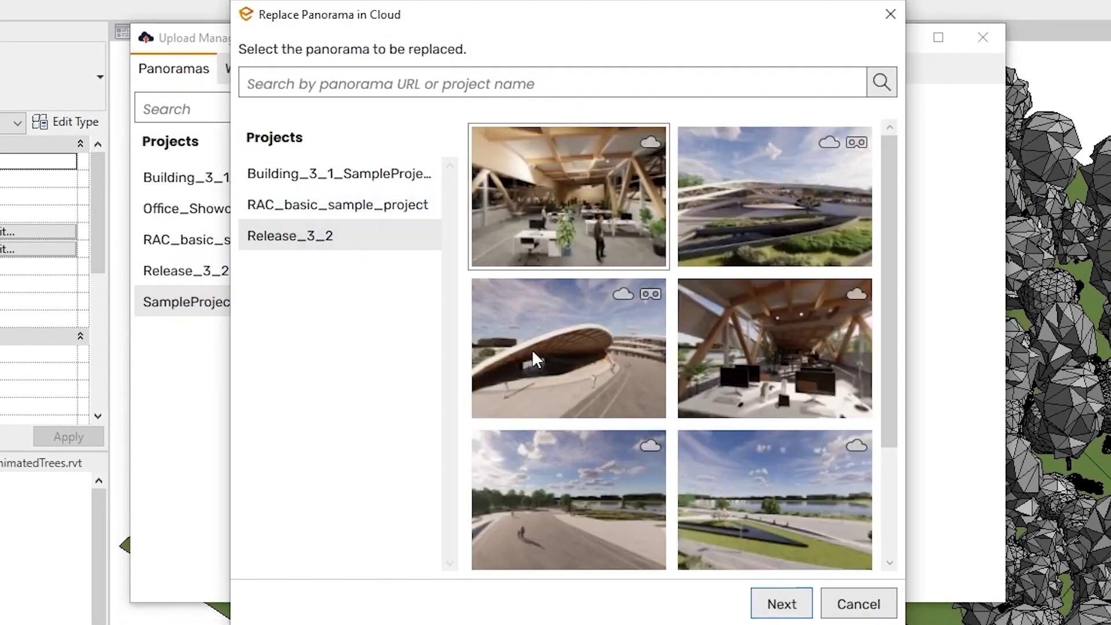
pyautogui.click(533, 363)
pyautogui.click(781, 603)
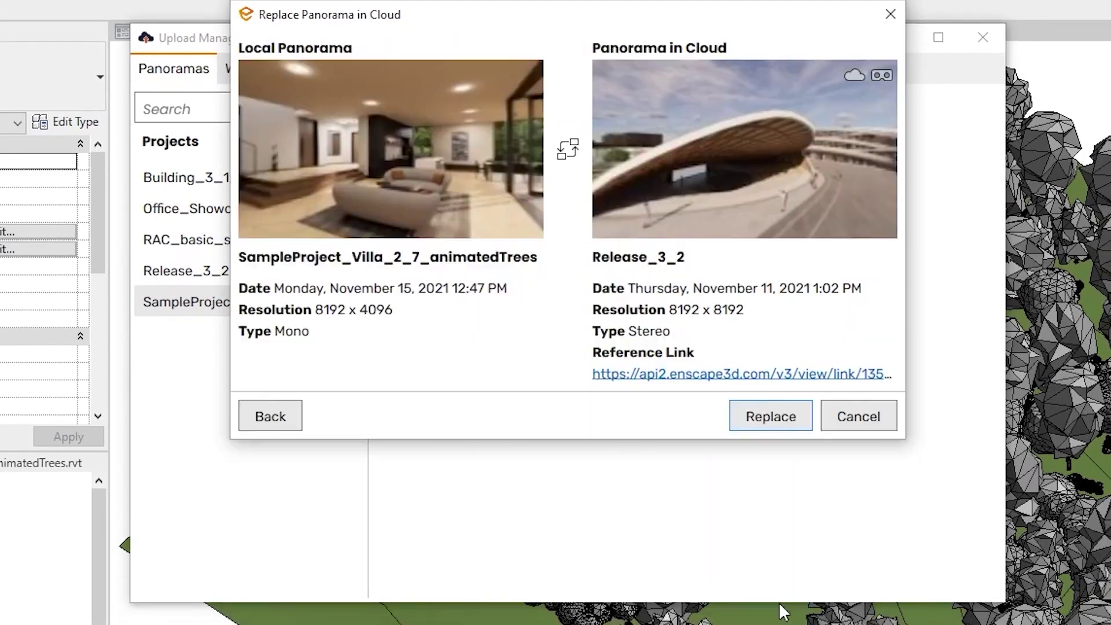
pyautogui.click(777, 427)
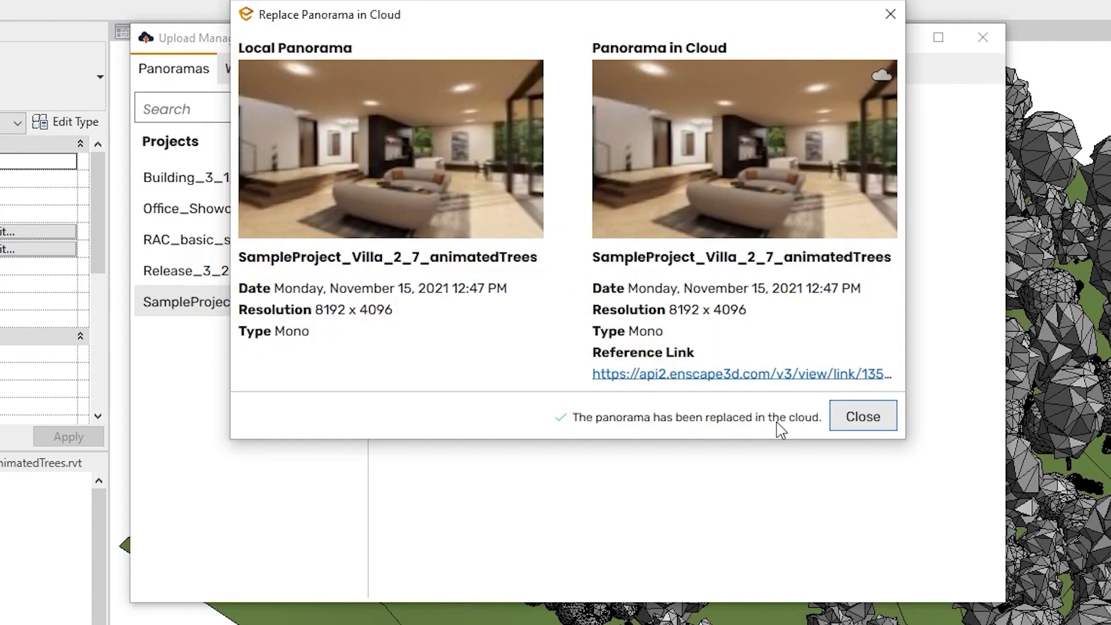
pyautogui.click(863, 417)
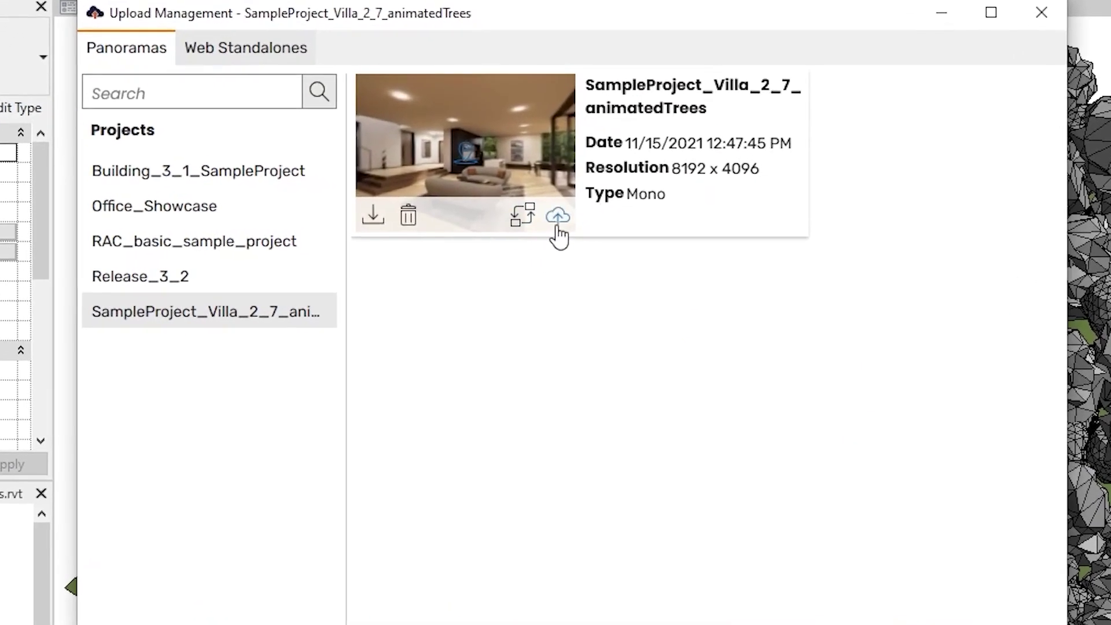
# Upload the villa panorama to the cloud and view it in the web browser
pyautogui.click(558, 223)
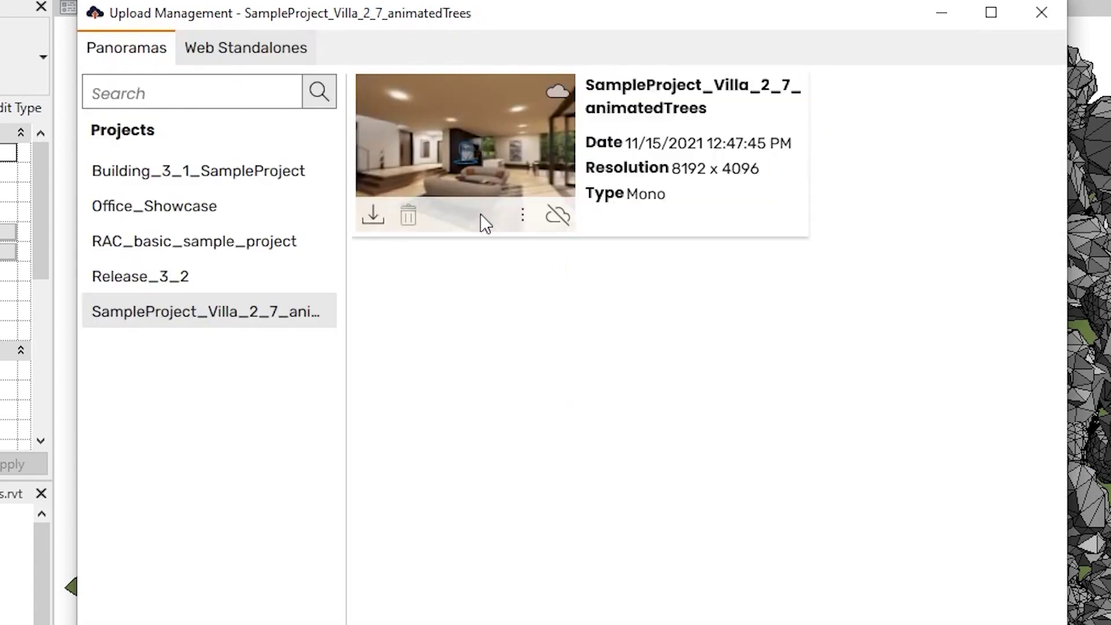
pyautogui.click(522, 226)
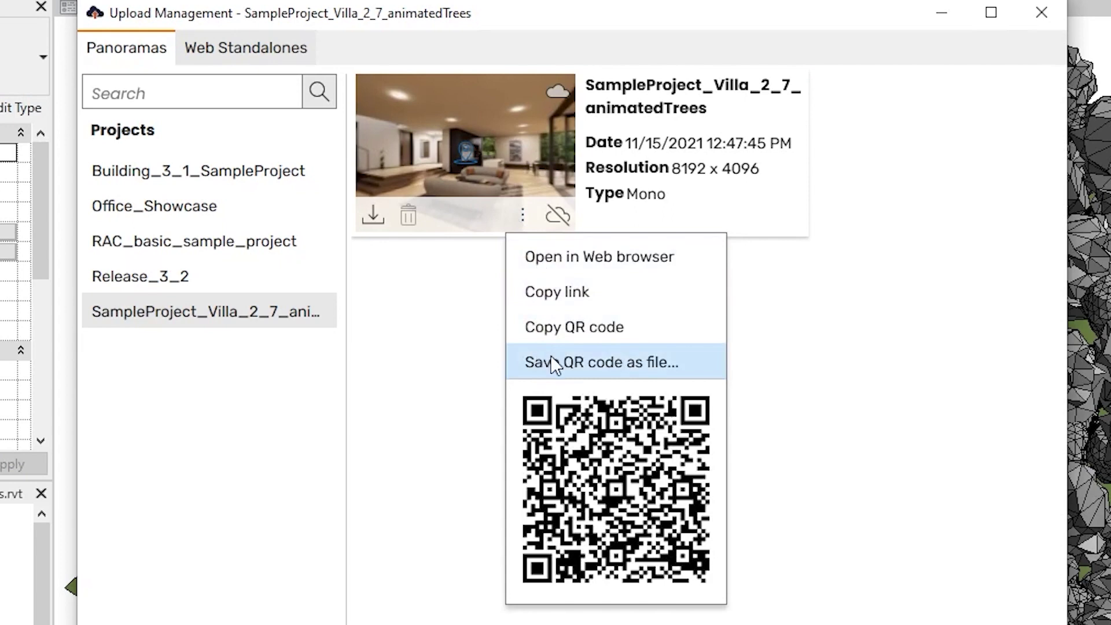
pyautogui.click(538, 263)
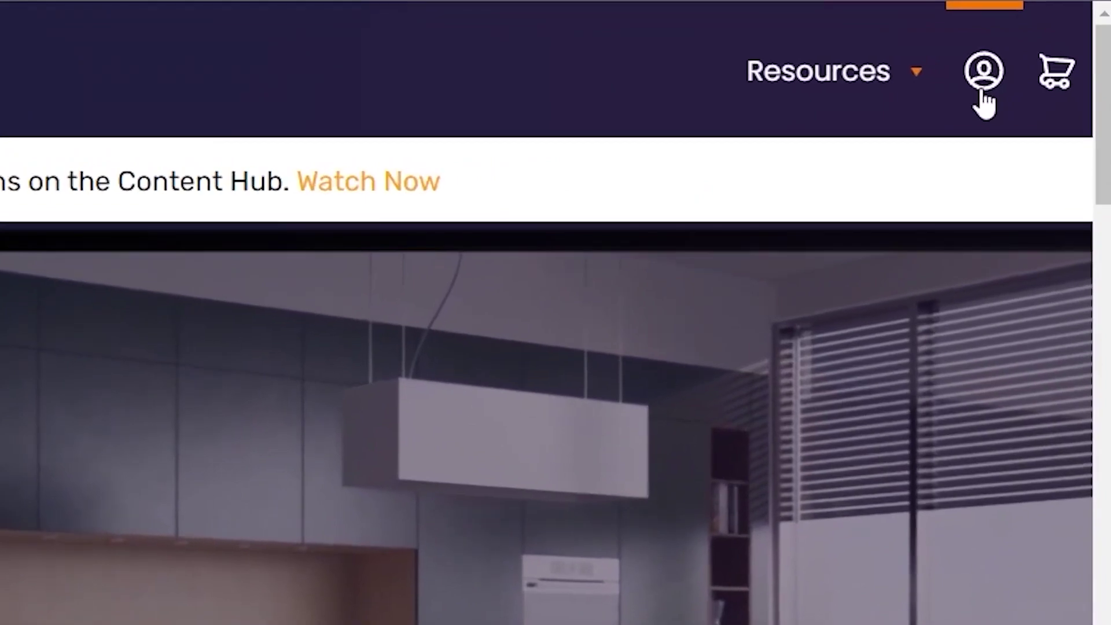
# Go to the Enscape account login page via the website header's account icon
pyautogui.click(983, 92)
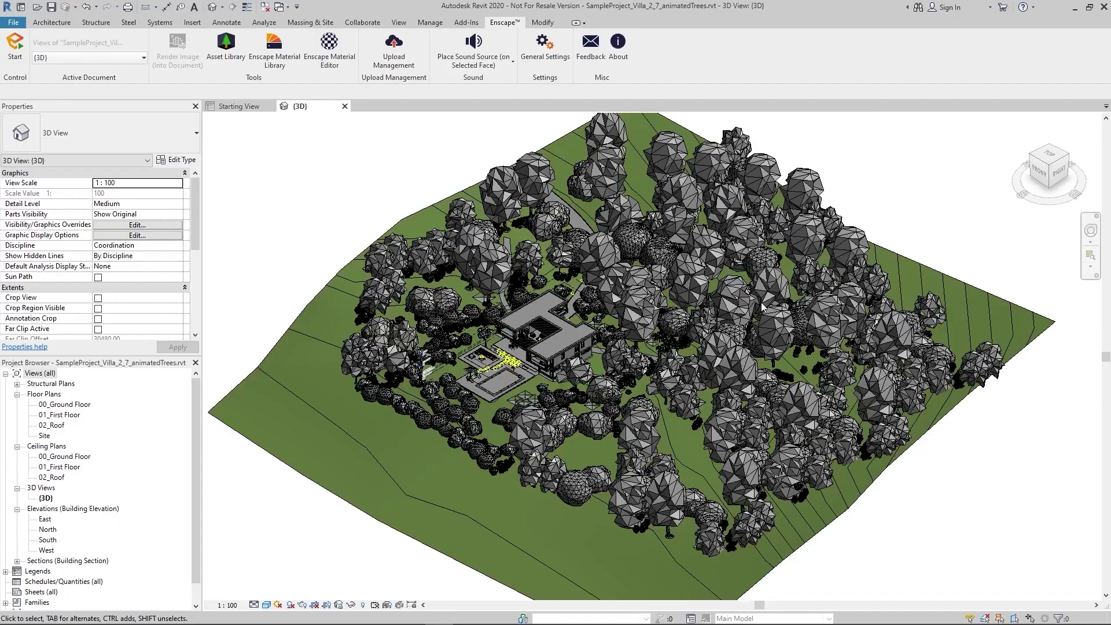
# Log out of the Enscape user account under General Settings > Licensing and Privacy
pyautogui.click(548, 60)
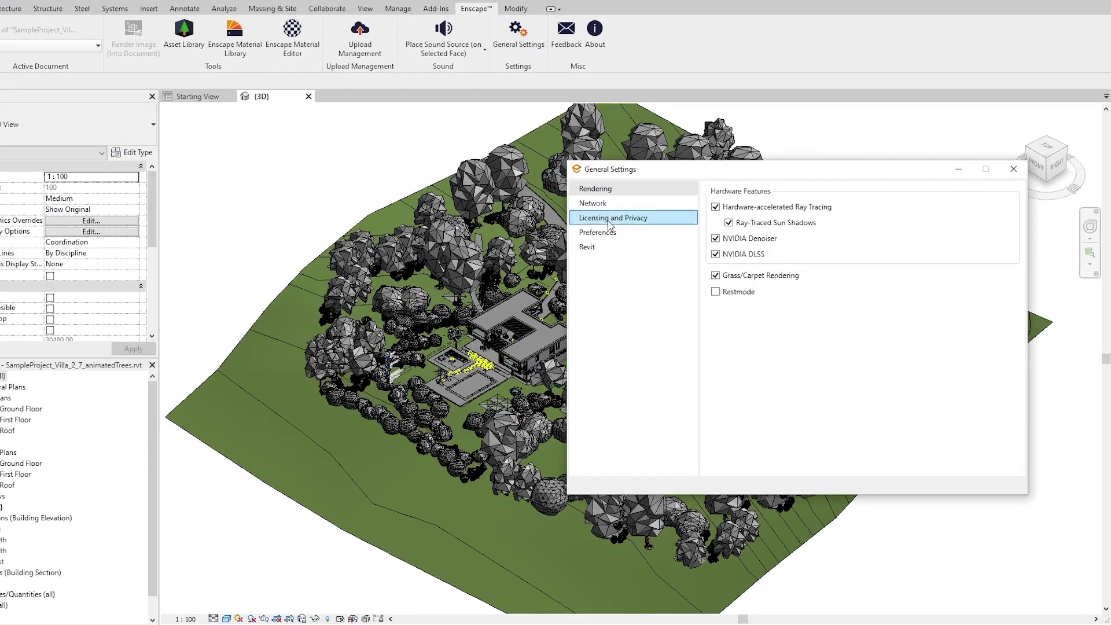
pyautogui.click(607, 220)
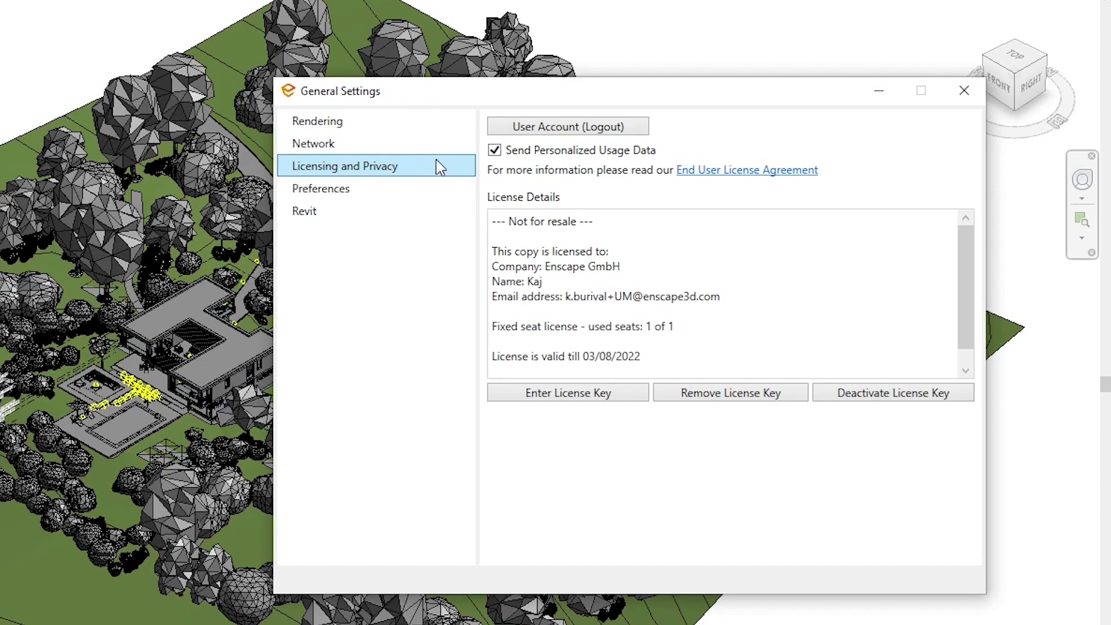
pyautogui.click(559, 129)
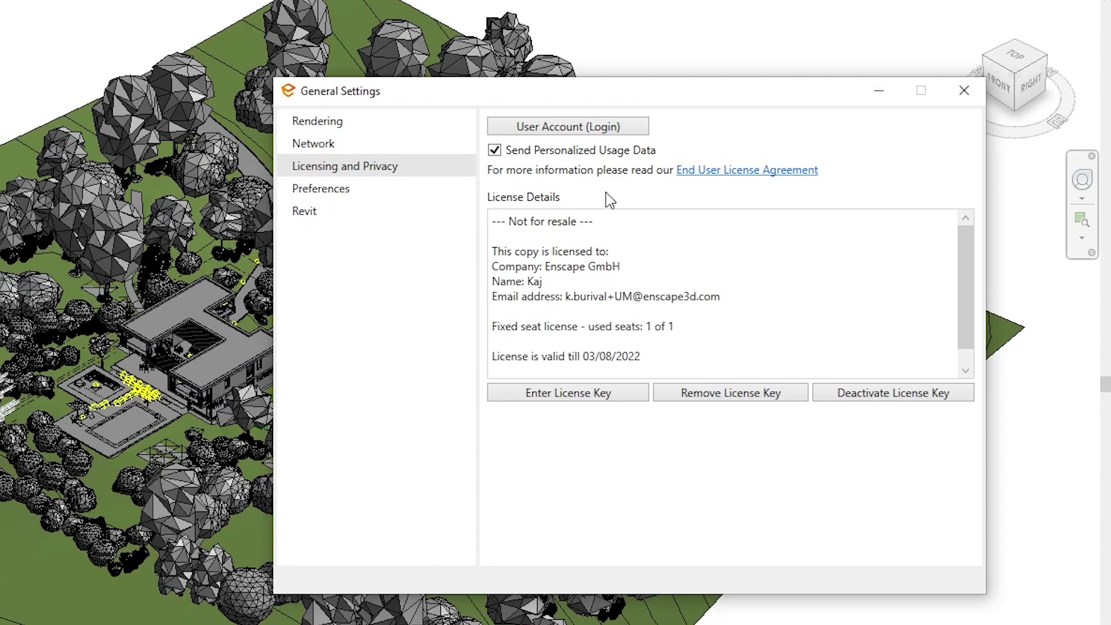
# Log back into the user account by entering the account password
pyautogui.click(604, 128)
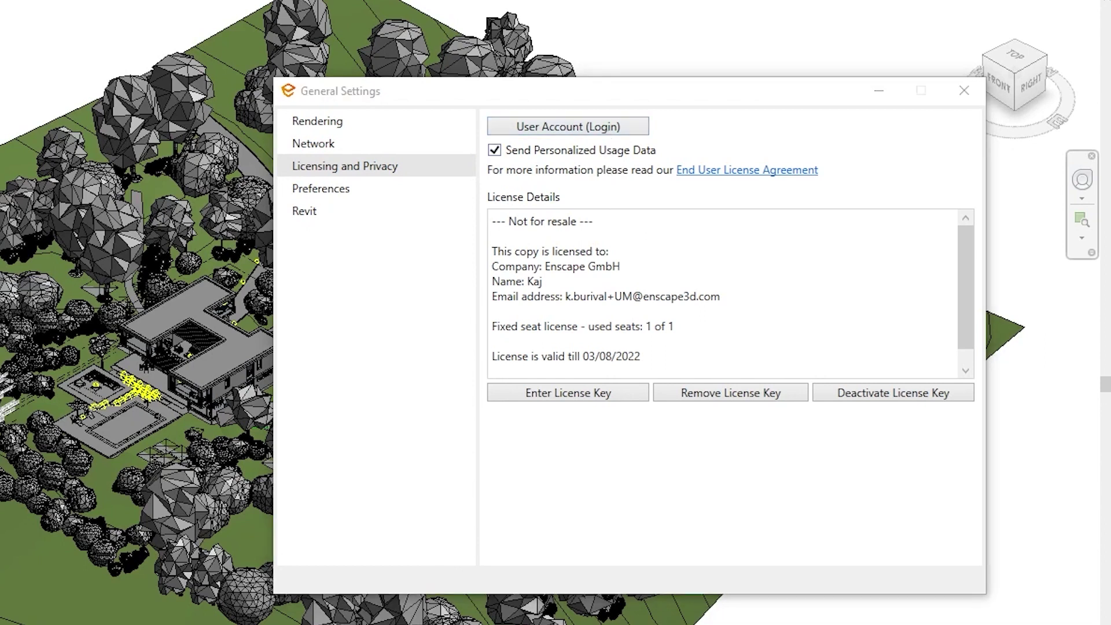
pyautogui.moveTo(632, 181); pyautogui.dragTo(663, 248)
pyautogui.click(674, 359)
pyautogui.write('*********')
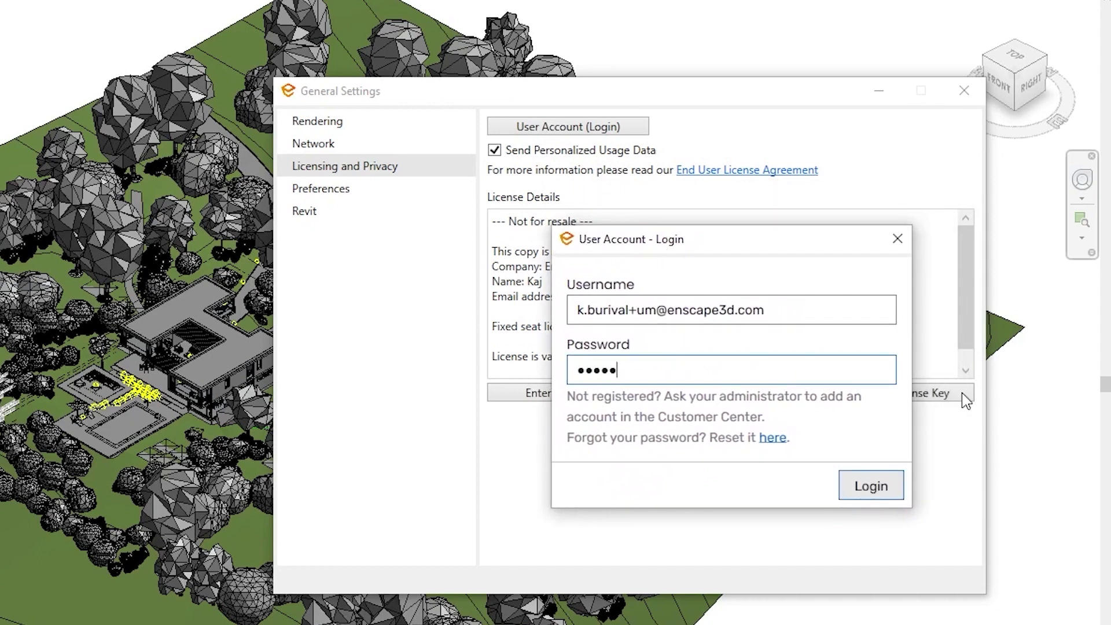
pyautogui.write('***')
pyautogui.press('Return')
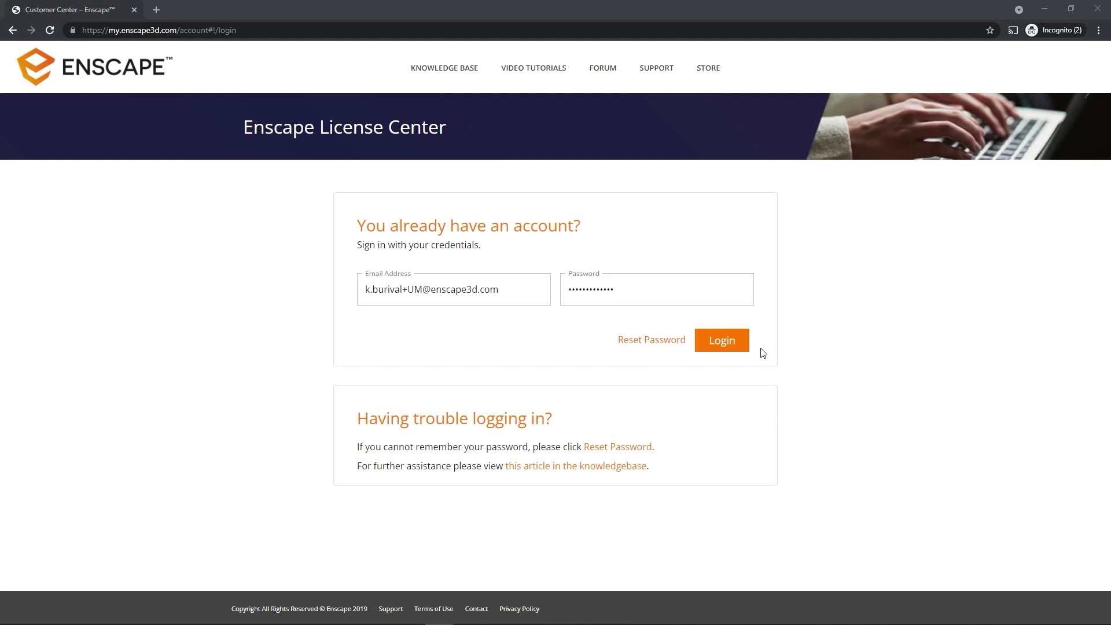
# Sign in to the Customer Center, open the villa project folder and view the panorama's share link
pyautogui.click(741, 345)
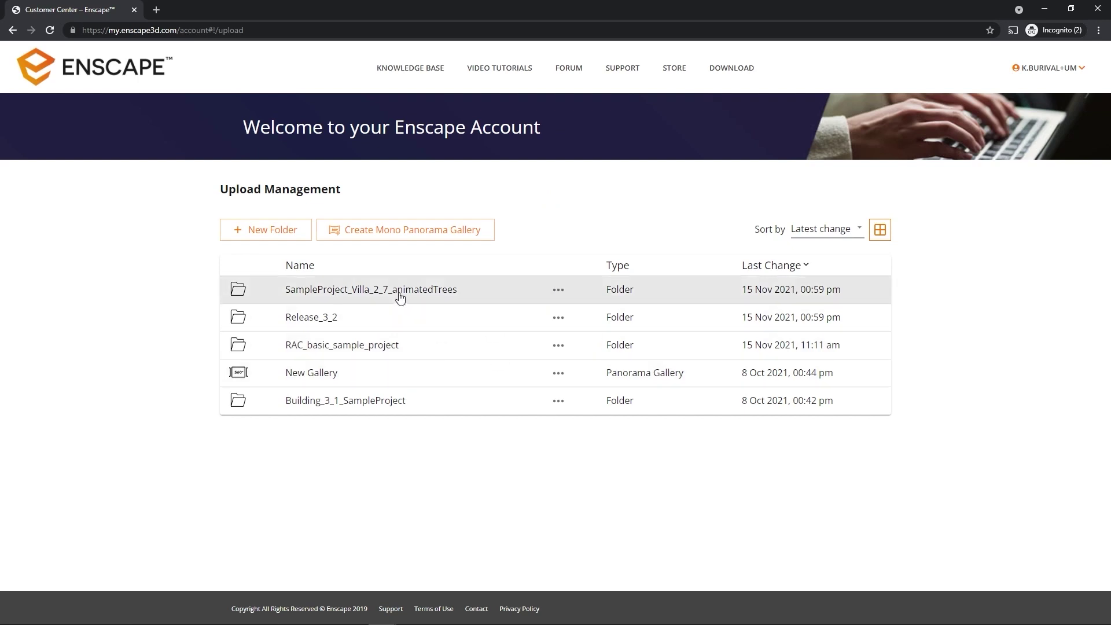
pyautogui.click(400, 297)
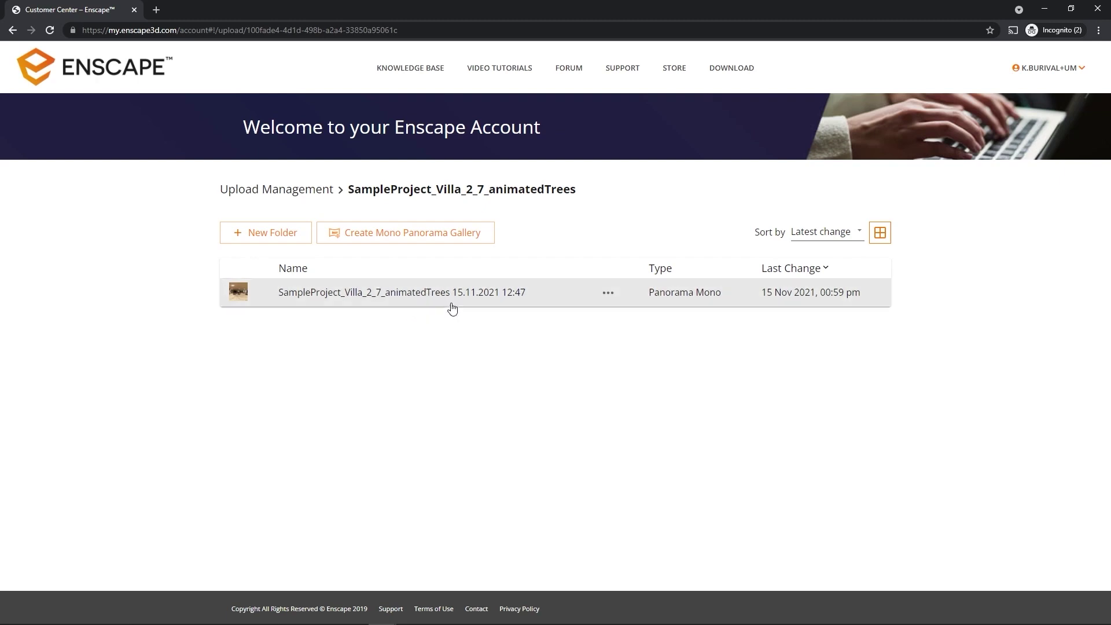
pyautogui.click(607, 294)
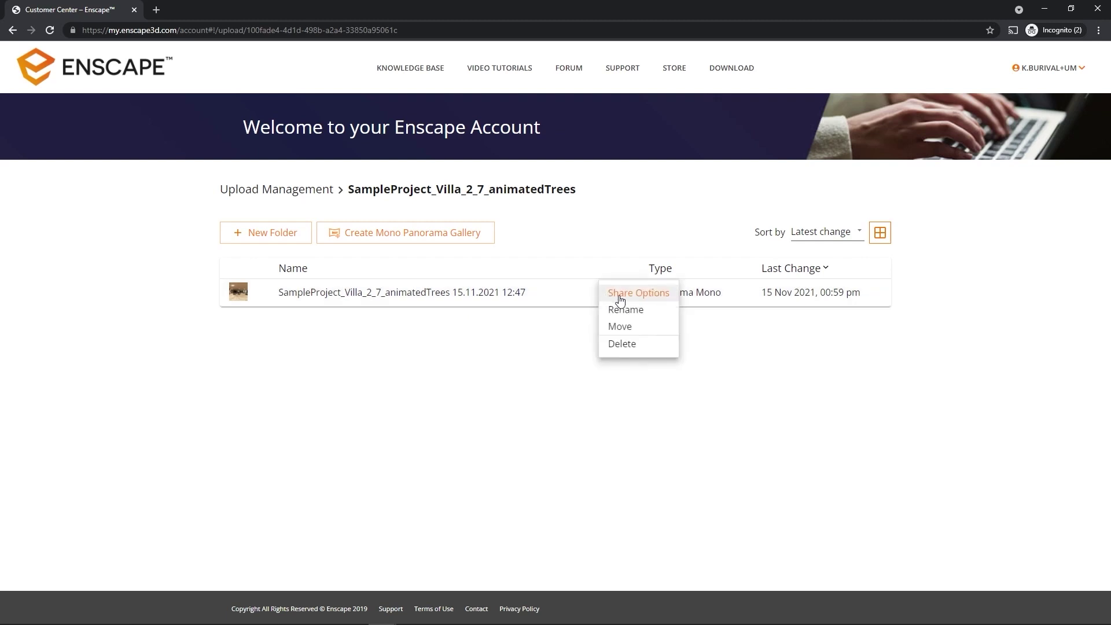
pyautogui.click(644, 297)
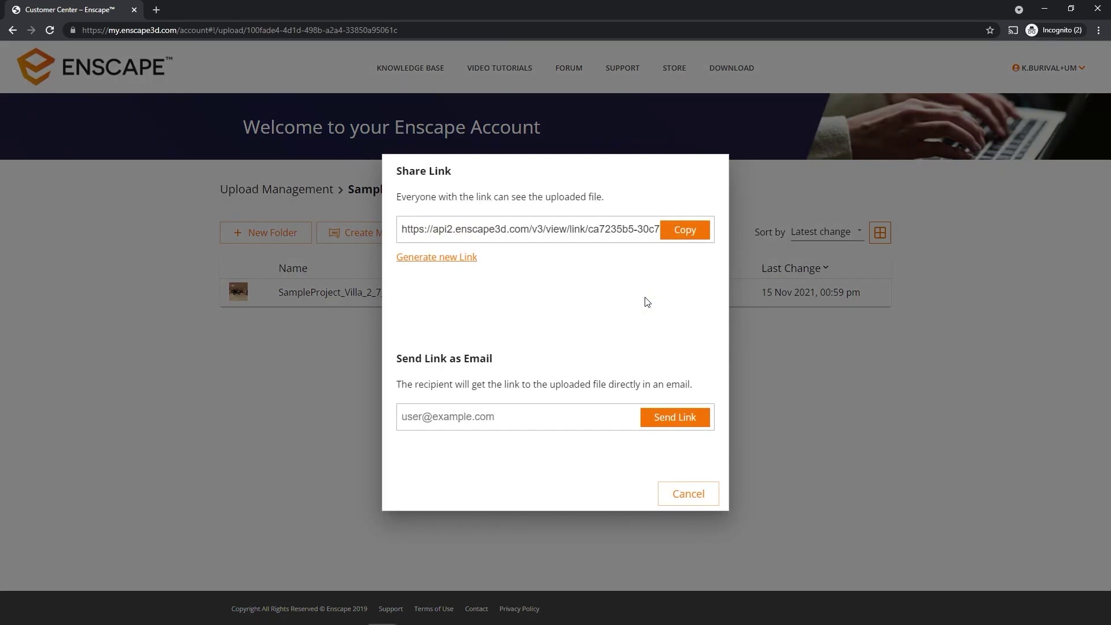
pyautogui.click(590, 229)
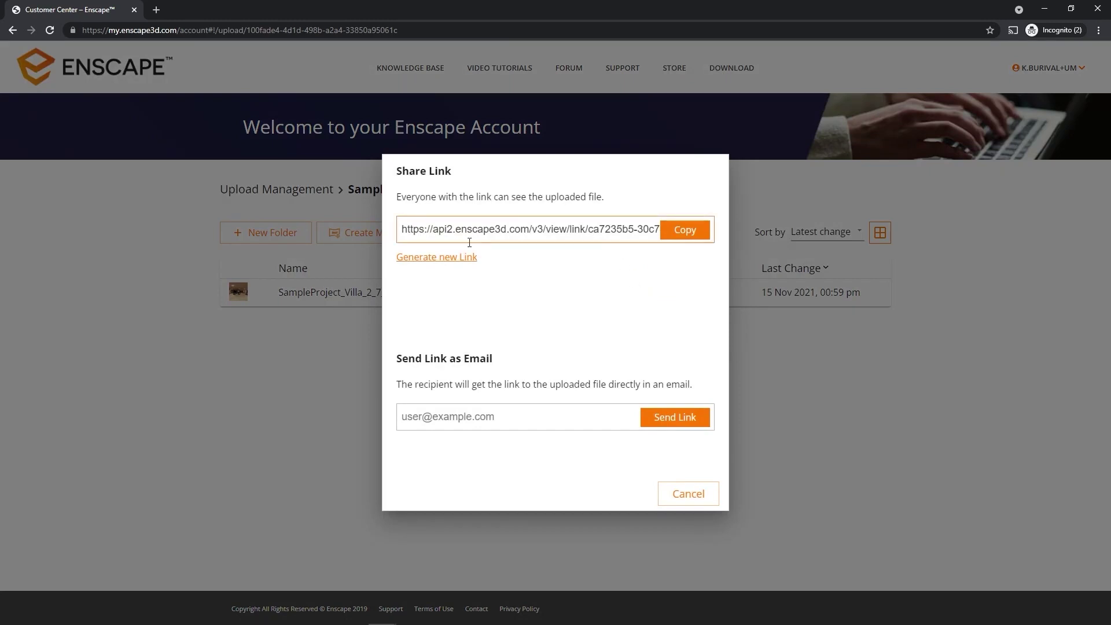
pyautogui.click(683, 498)
# Create a new folder named Sub-Folder
pyautogui.click(604, 296)
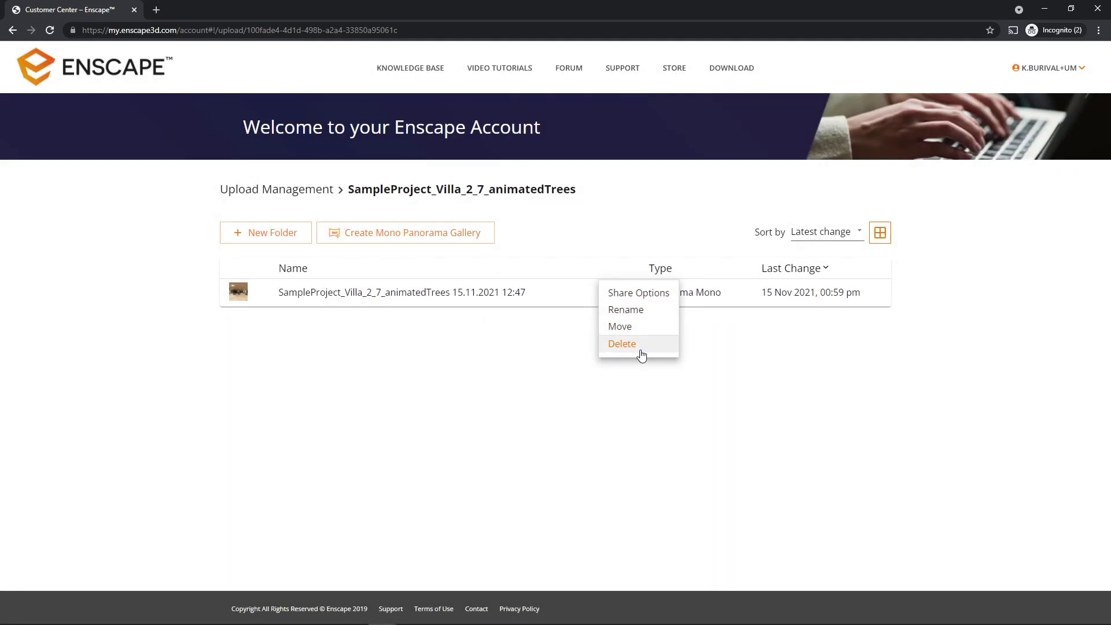
pyautogui.click(566, 405)
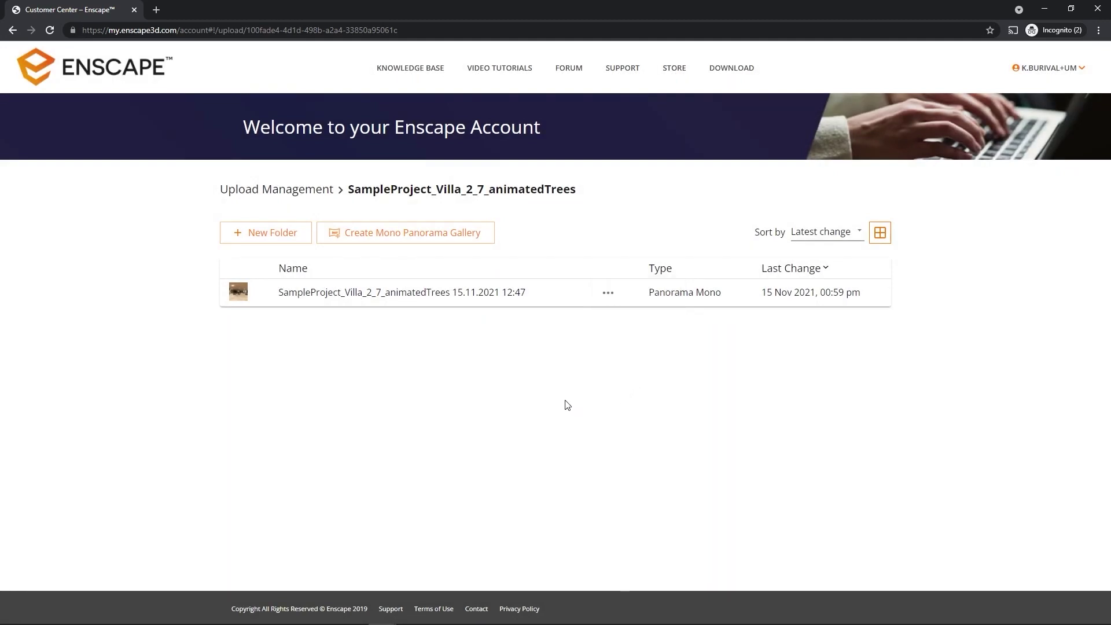
pyautogui.click(279, 238)
pyautogui.write('Sub-Folder')
pyautogui.press('Return')
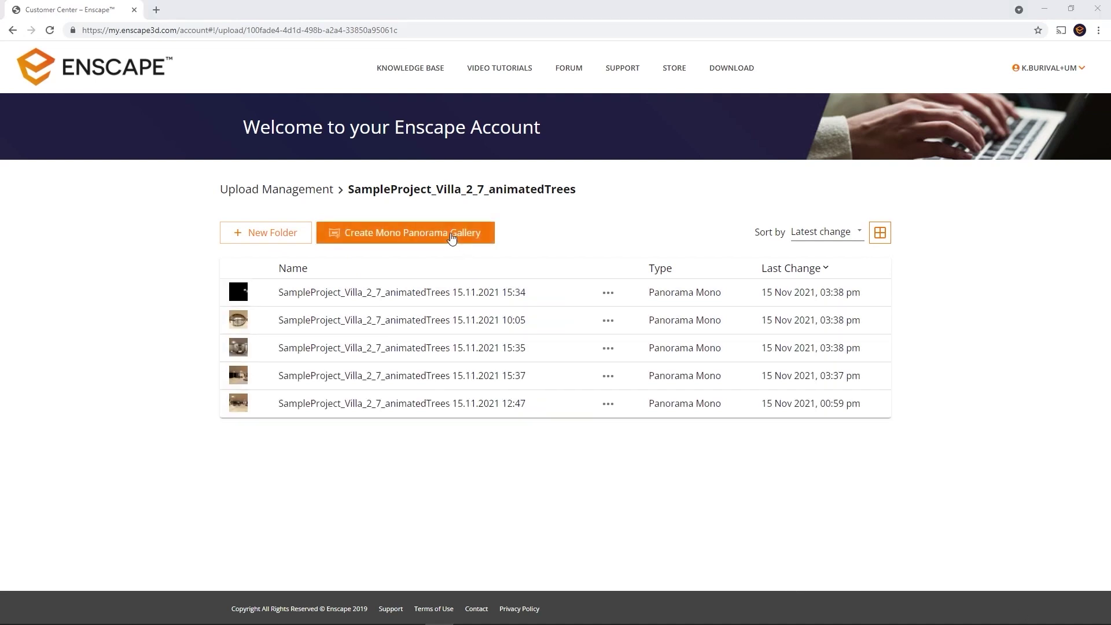
# Start a Mono Panorama Gallery, tick all five villa panorama tiles and open them in the editor
pyautogui.click(452, 238)
pyautogui.click(444, 327)
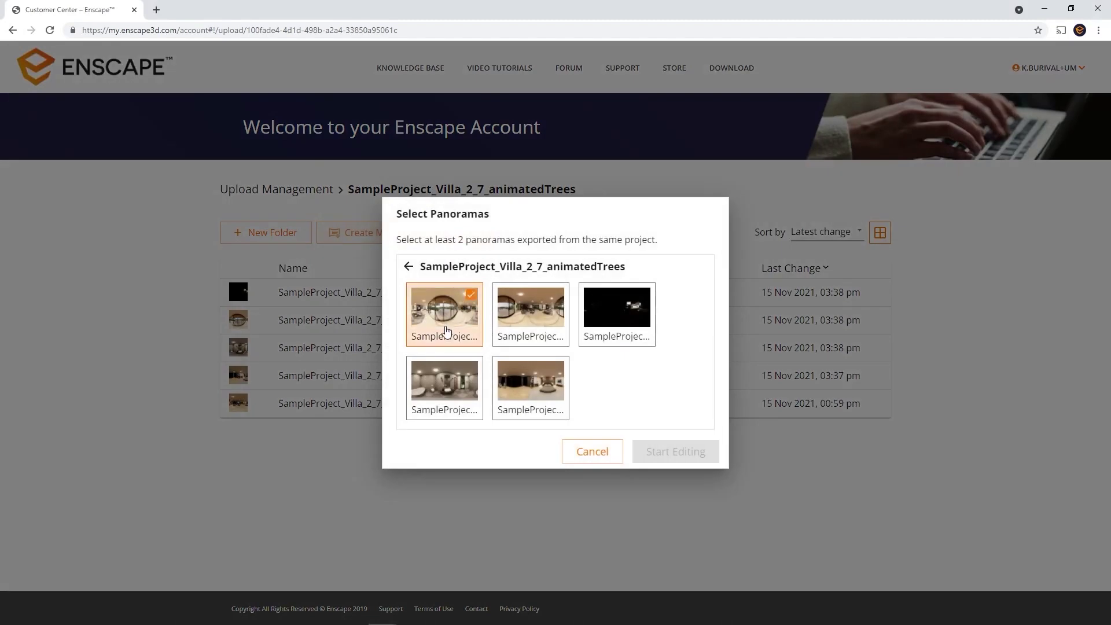
pyautogui.click(523, 326)
pyautogui.click(607, 329)
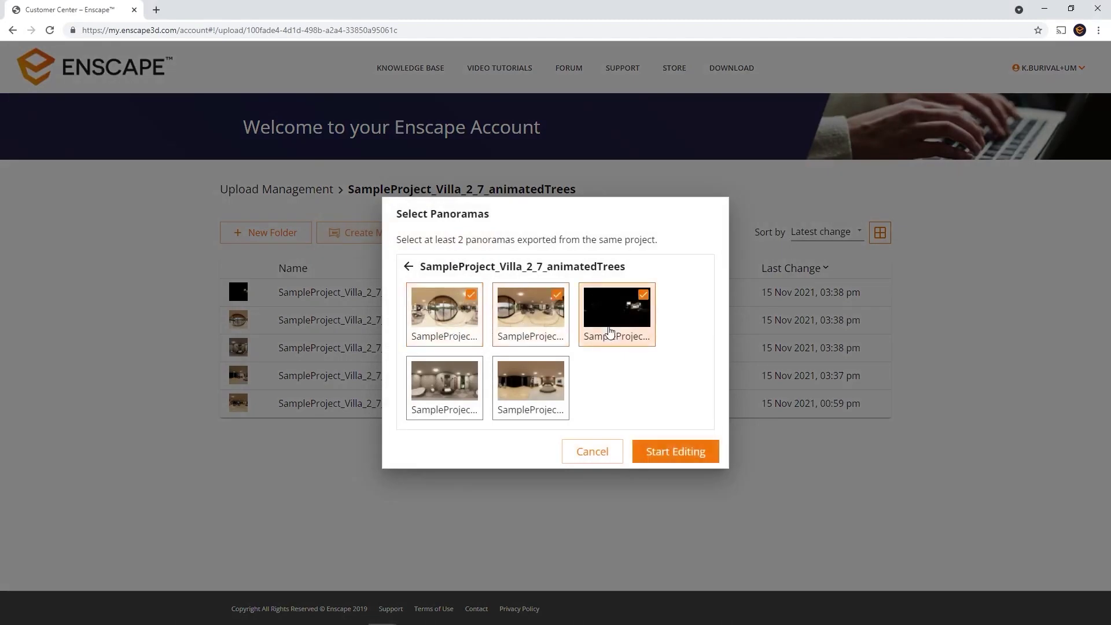
pyautogui.click(479, 397)
pyautogui.click(541, 396)
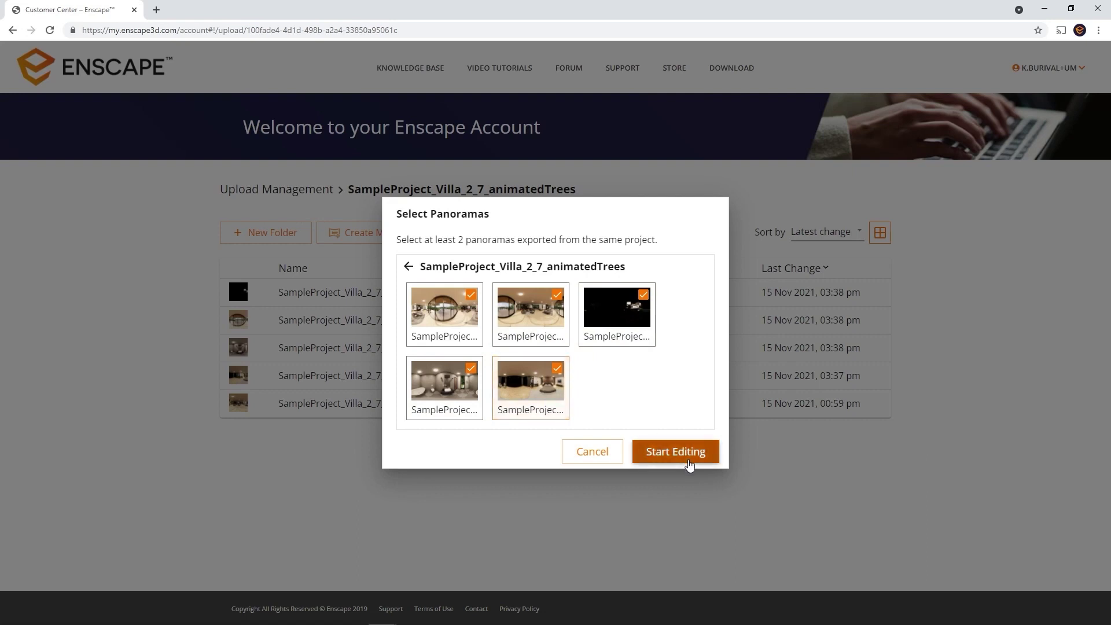
pyautogui.click(689, 461)
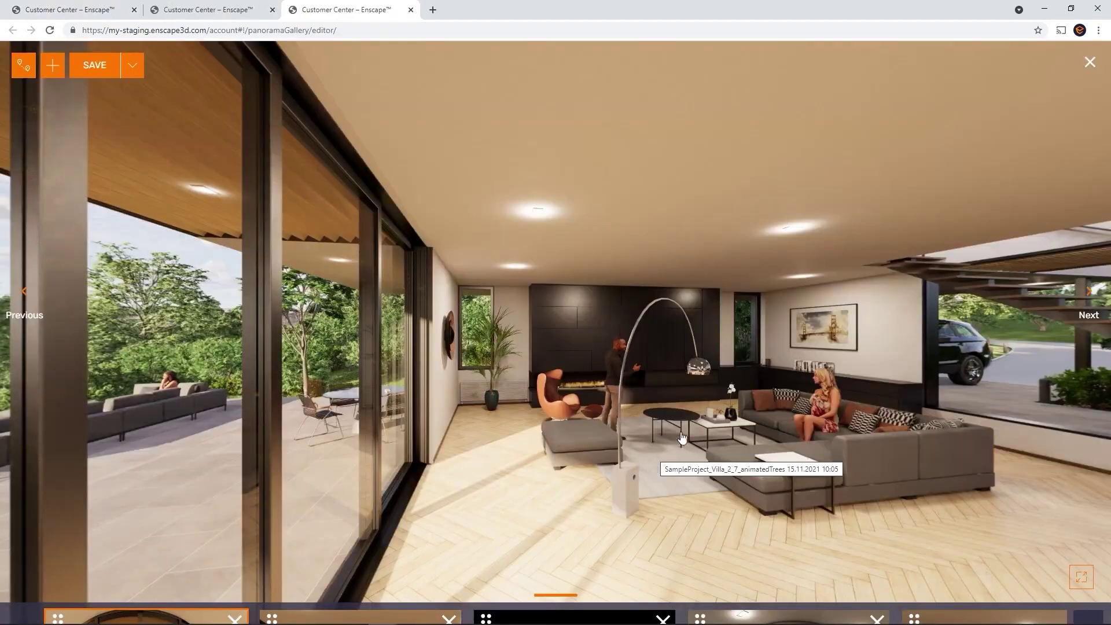
# Turn the living-room view toward the sofa and reorder thumbnails so the bedroom precedes the bathroom
pyautogui.moveTo(764, 467); pyautogui.dragTo(583, 423)
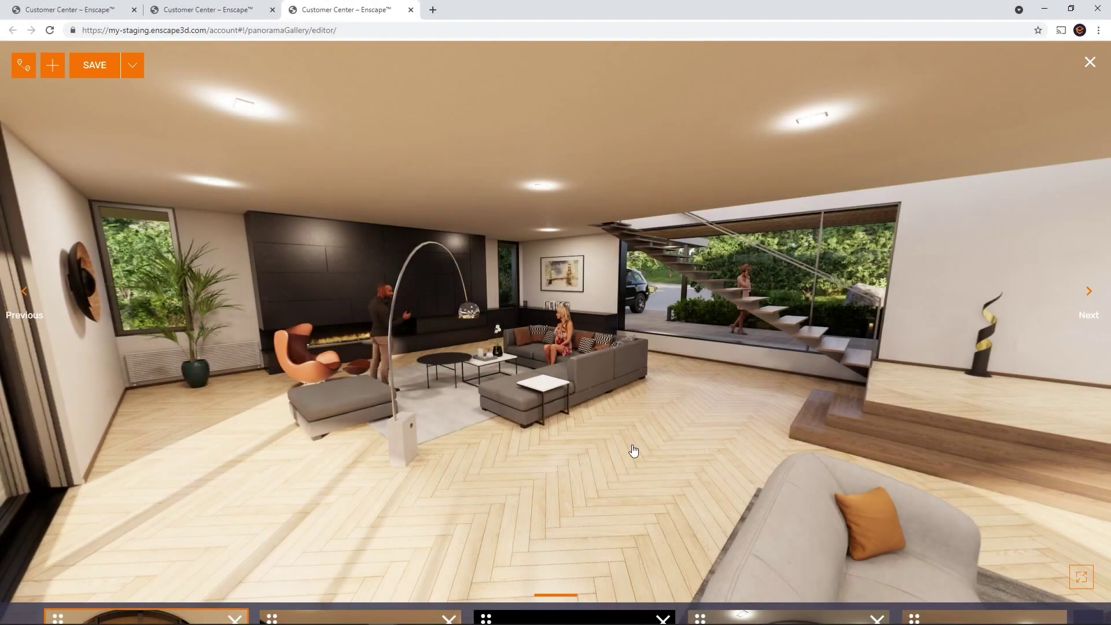
pyautogui.moveTo(599, 613)
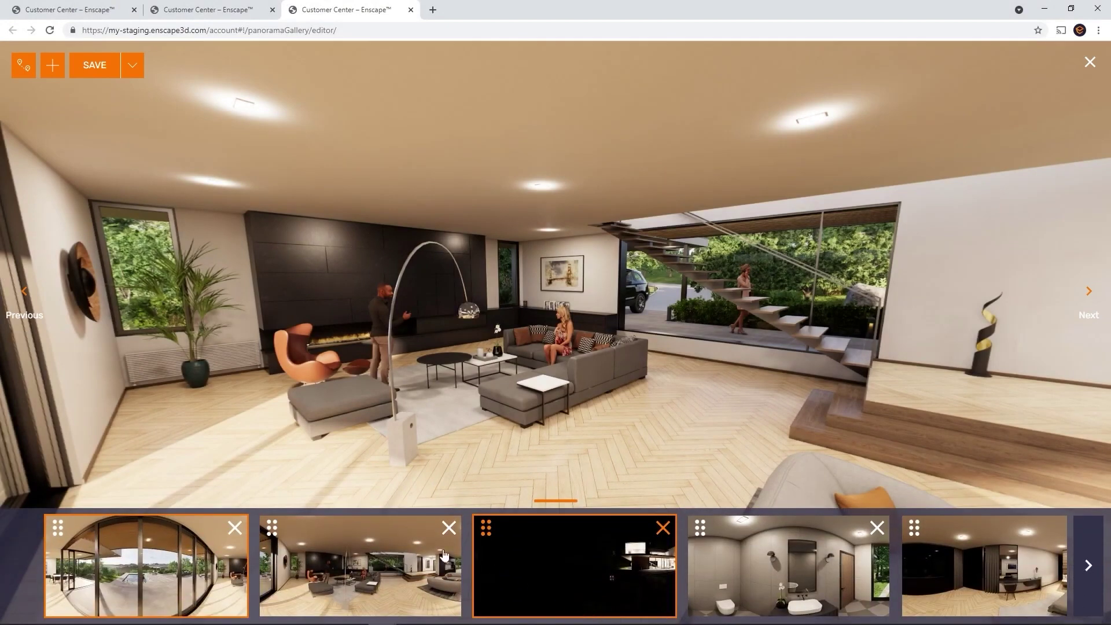
pyautogui.moveTo(273, 528); pyautogui.dragTo(547, 547)
pyautogui.moveTo(786, 550); pyautogui.dragTo(687, 547)
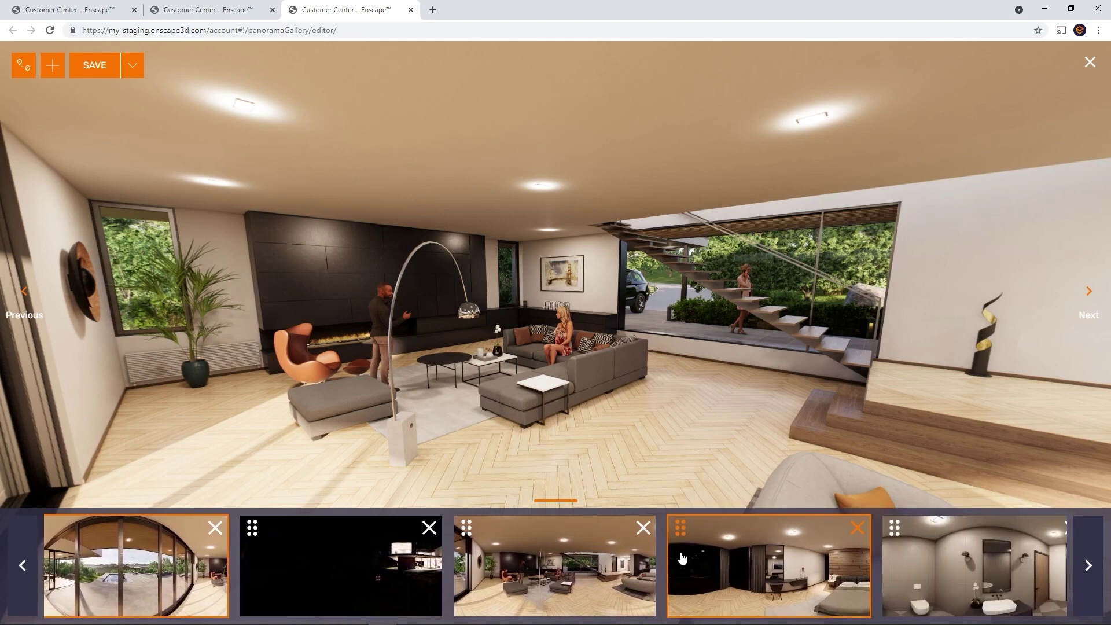
# Delete the outdoor panorama from the gallery and save it
pyautogui.click(215, 527)
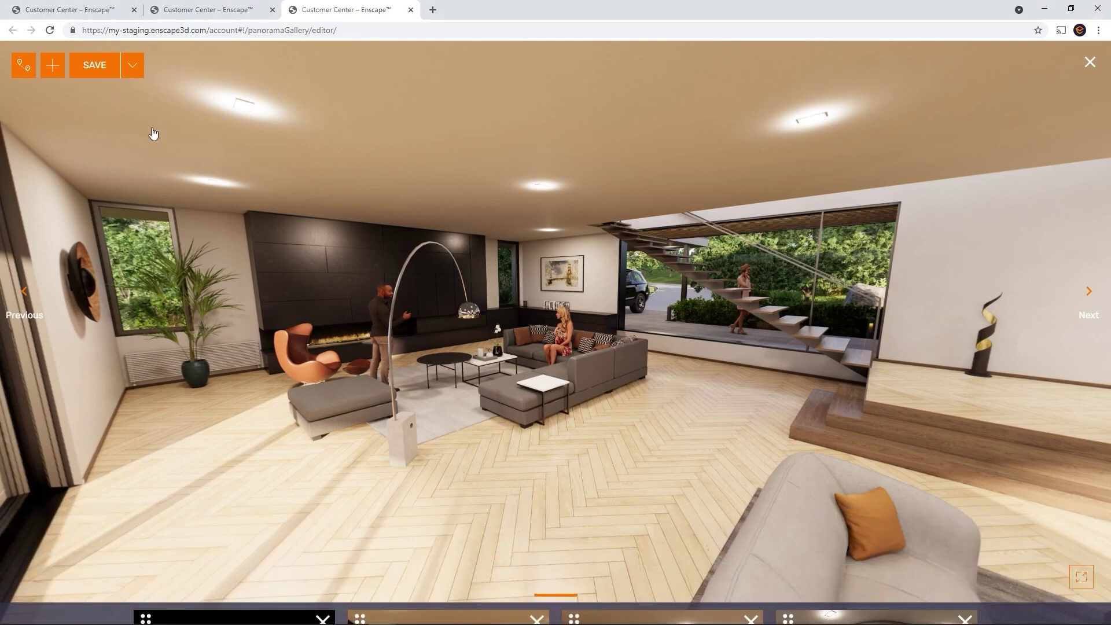
pyautogui.click(111, 77)
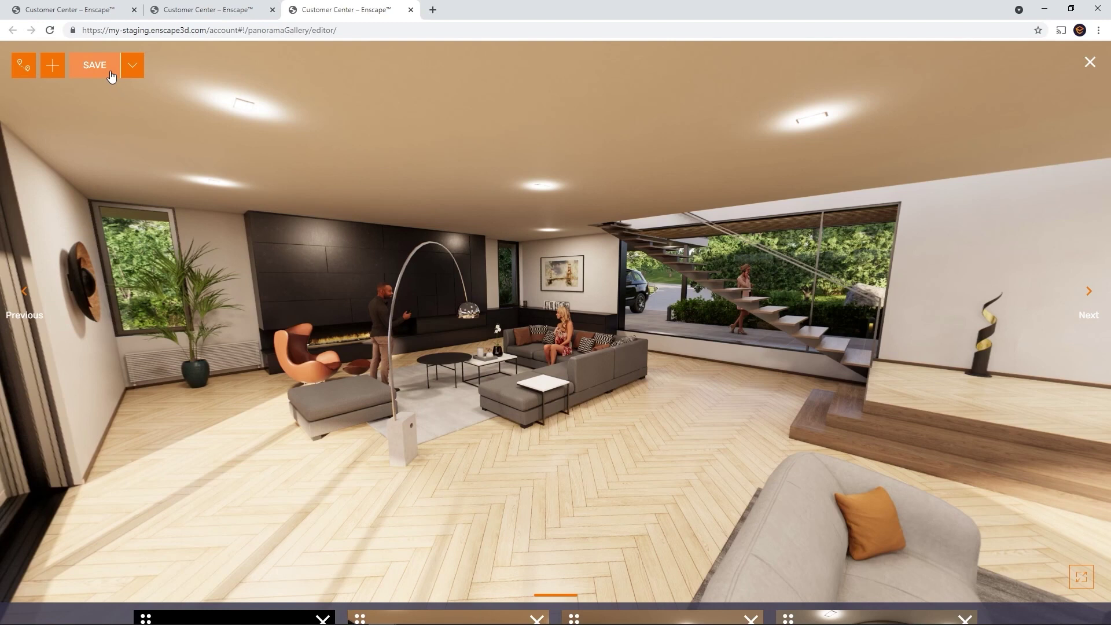
pyautogui.click(111, 77)
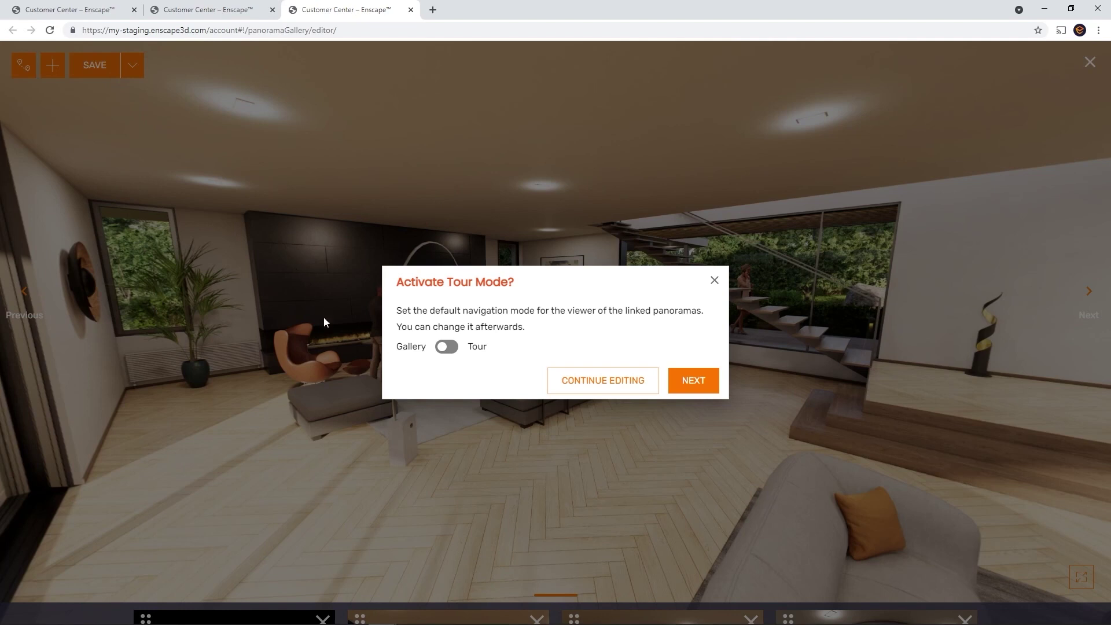
# Set the gallery's default navigation to tour mode with two waypoints
pyautogui.click(446, 347)
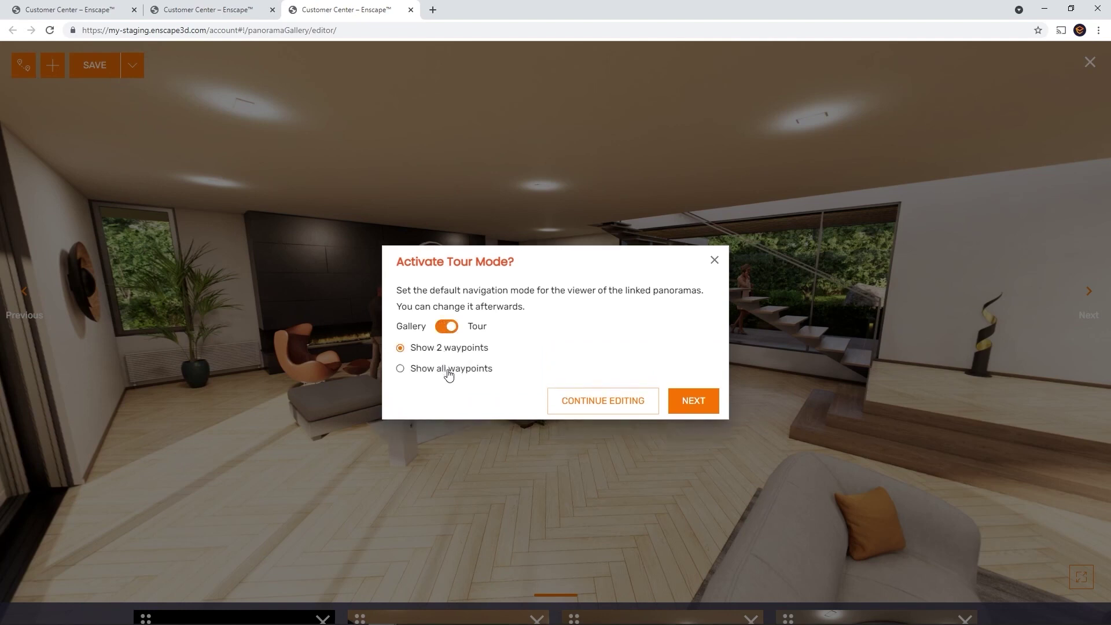
pyautogui.click(447, 327)
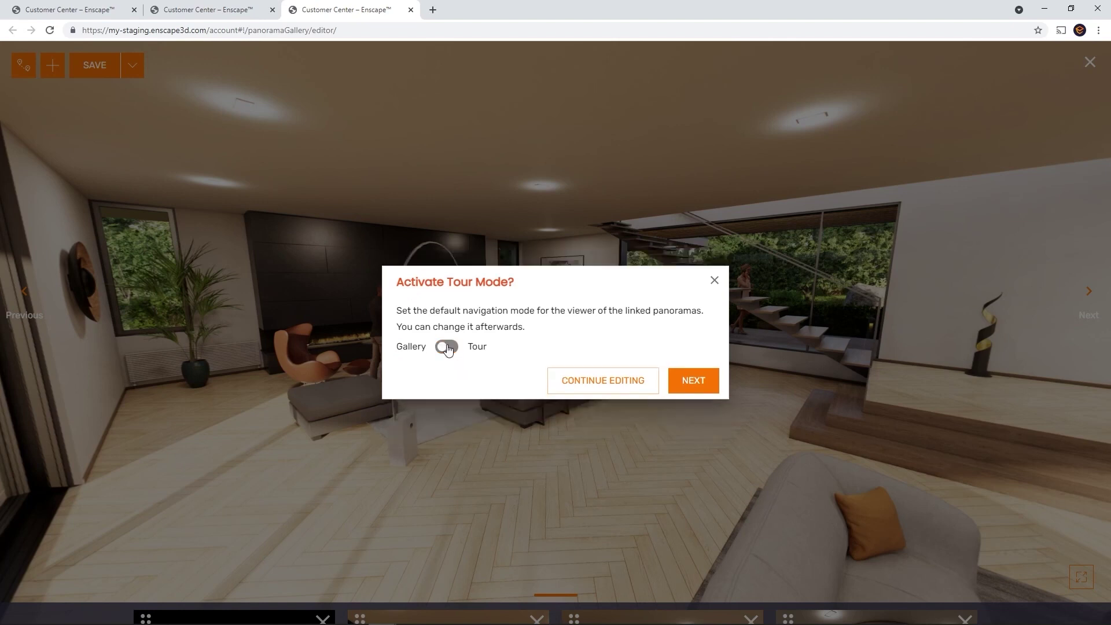
pyautogui.click(569, 380)
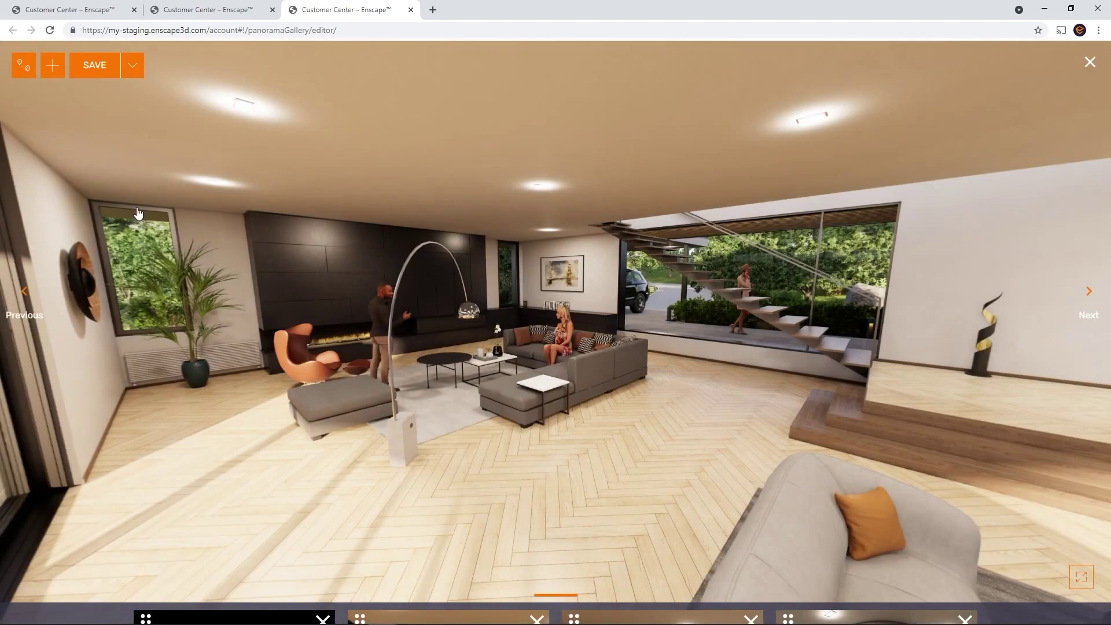
pyautogui.click(30, 75)
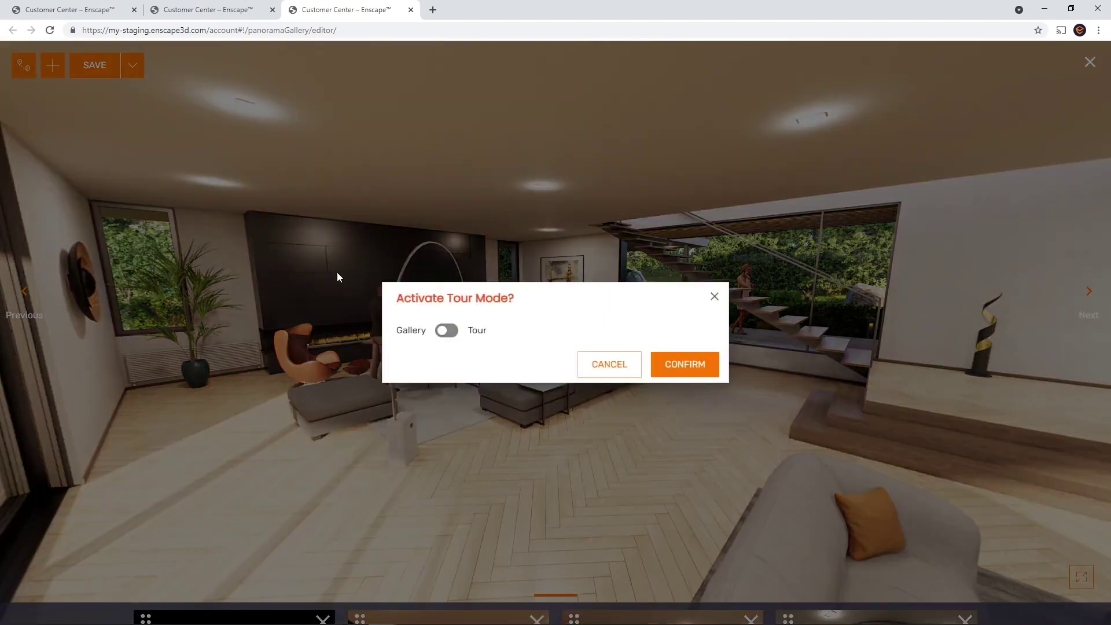
pyautogui.click(449, 333)
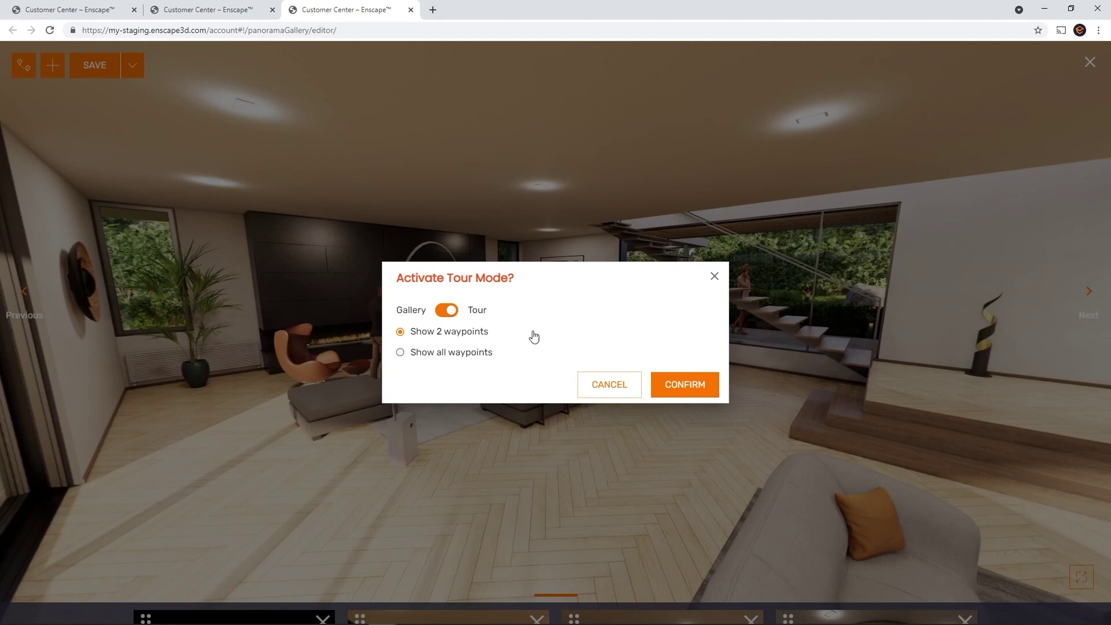
pyautogui.click(682, 391)
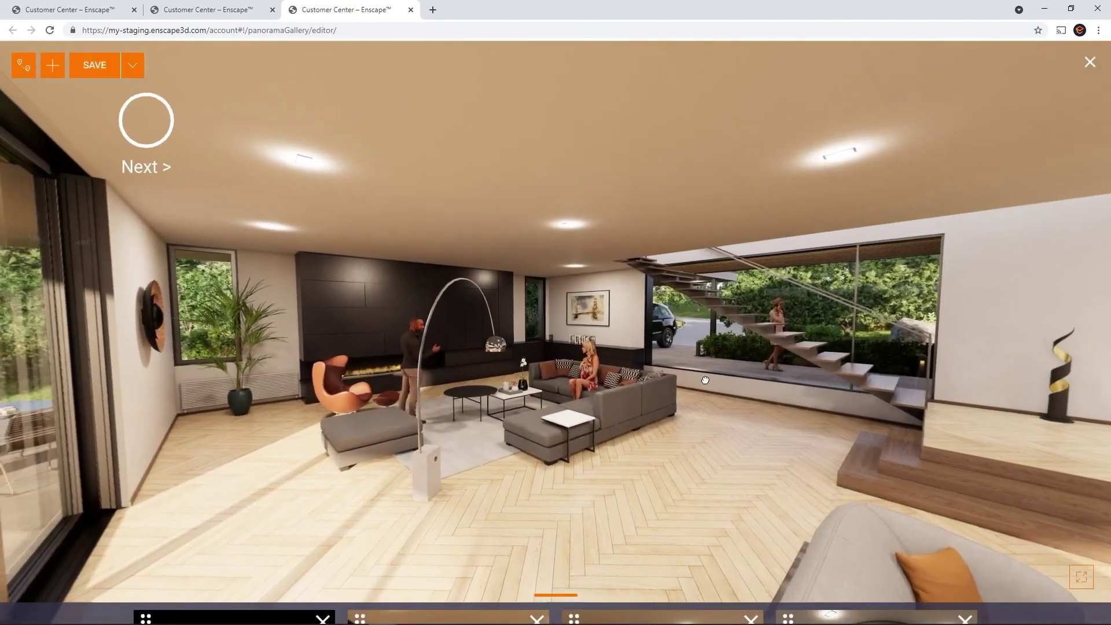
# Walk through the living room, night exterior and bathroom panoramas, ending in the bedroom
pyautogui.moveTo(705, 381); pyautogui.dragTo(168, 446)
pyautogui.moveTo(706, 399)
pyautogui.mouseDown()
pyautogui.moveTo(400, 353)
pyautogui.moveTo(104, 416)
pyautogui.mouseUp()
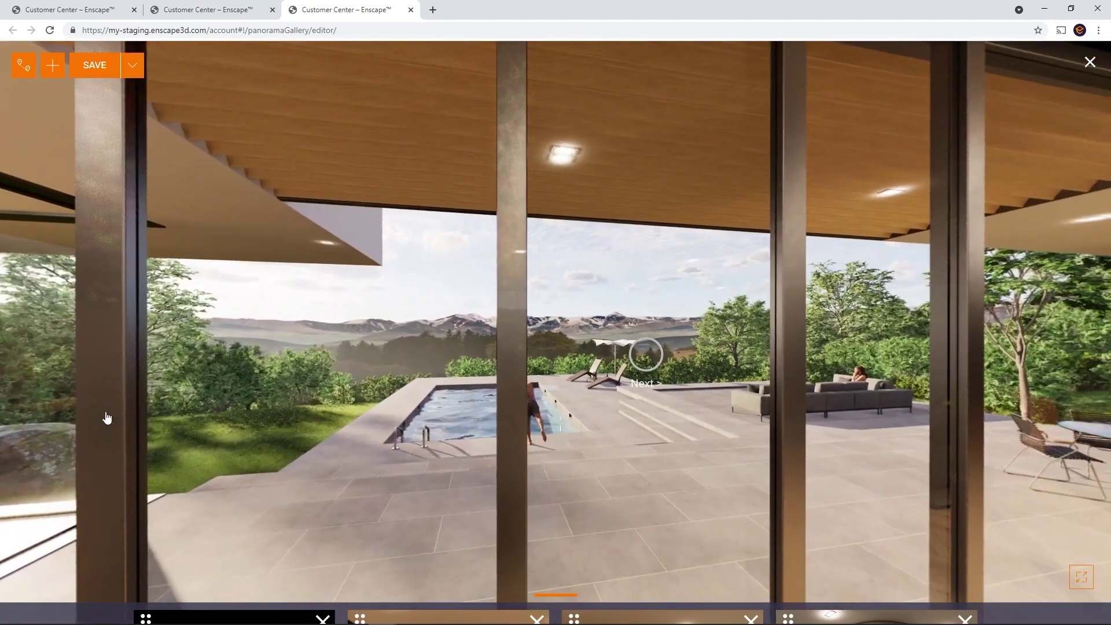
pyautogui.click(649, 347)
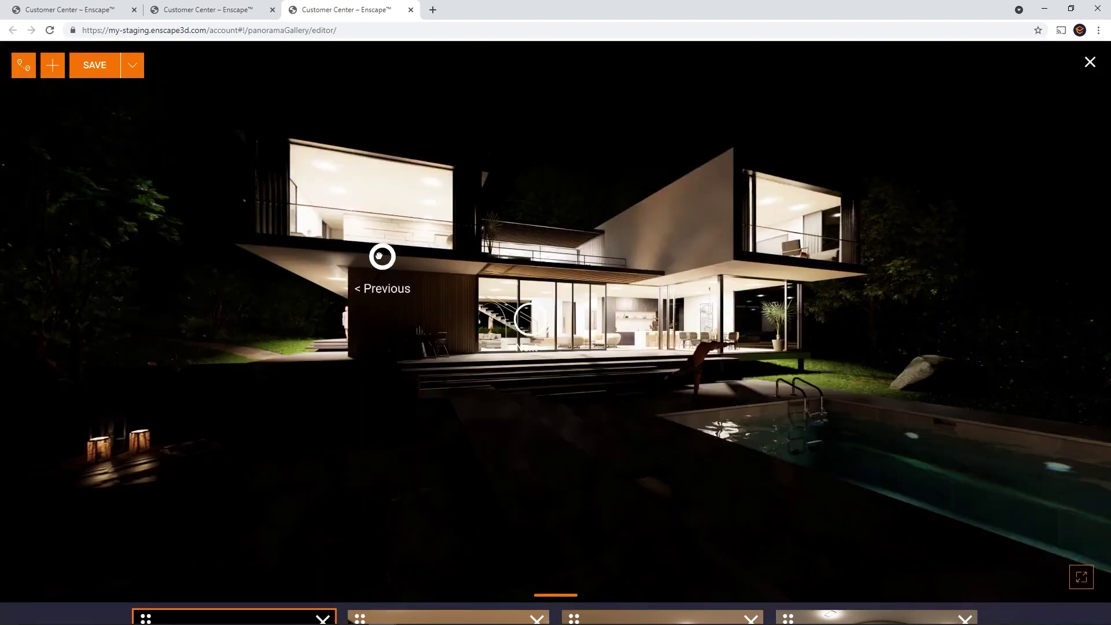
pyautogui.click(378, 256)
pyautogui.moveTo(563, 348); pyautogui.dragTo(1041, 220)
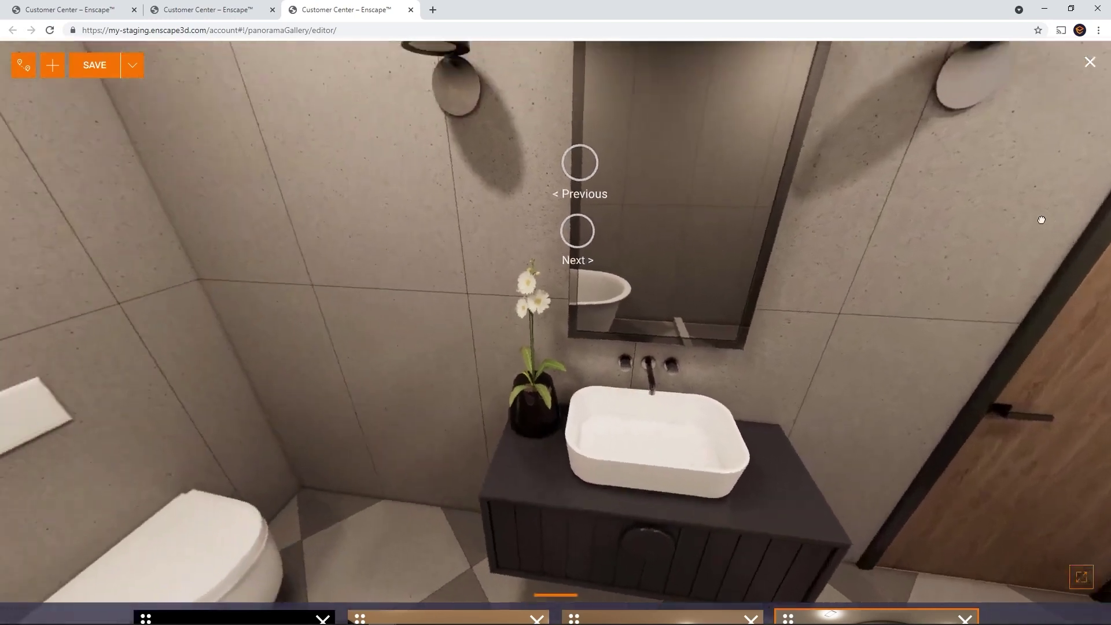
pyautogui.click(577, 226)
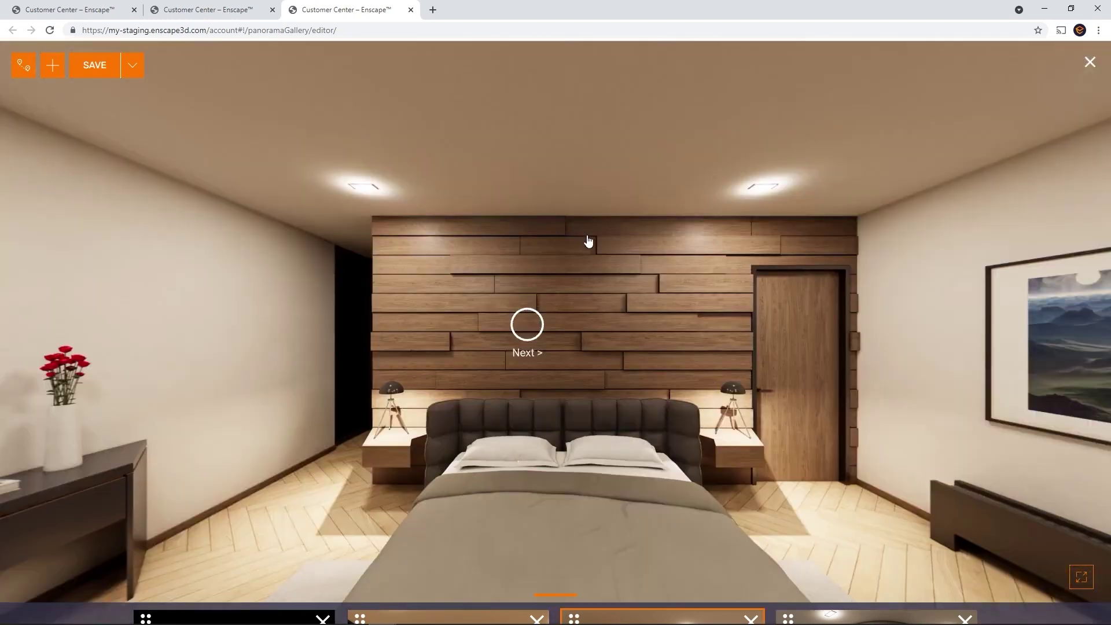
# Make the tour show all waypoints, then step from the night exterior into the living room
pyautogui.click(22, 71)
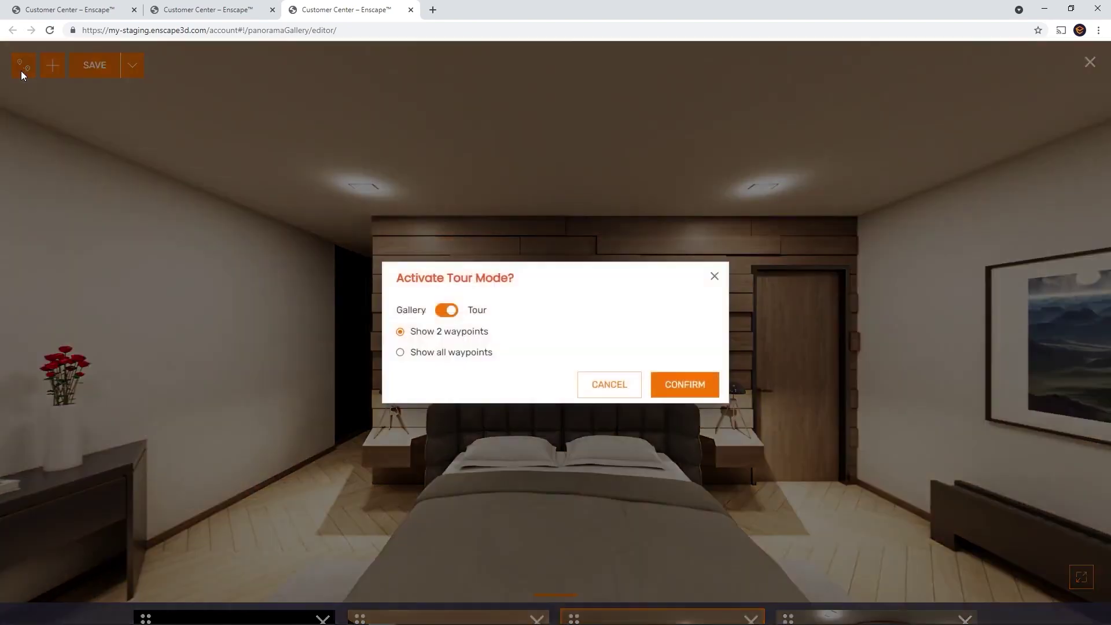
pyautogui.click(400, 352)
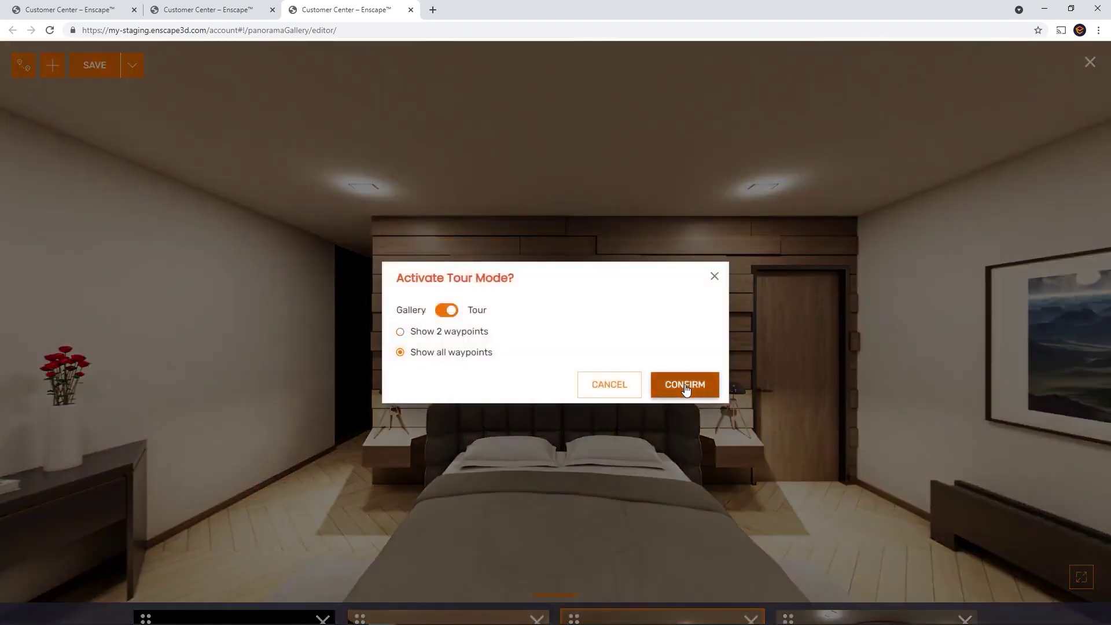
pyautogui.click(684, 384)
pyautogui.moveTo(692, 409); pyautogui.dragTo(39, 165)
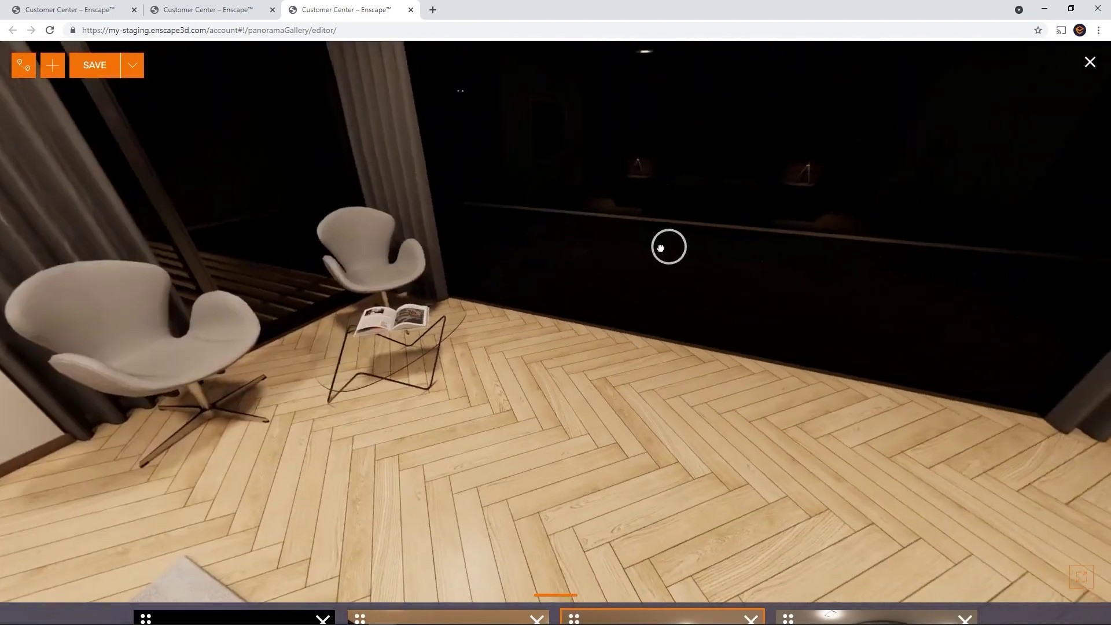
pyautogui.click(660, 248)
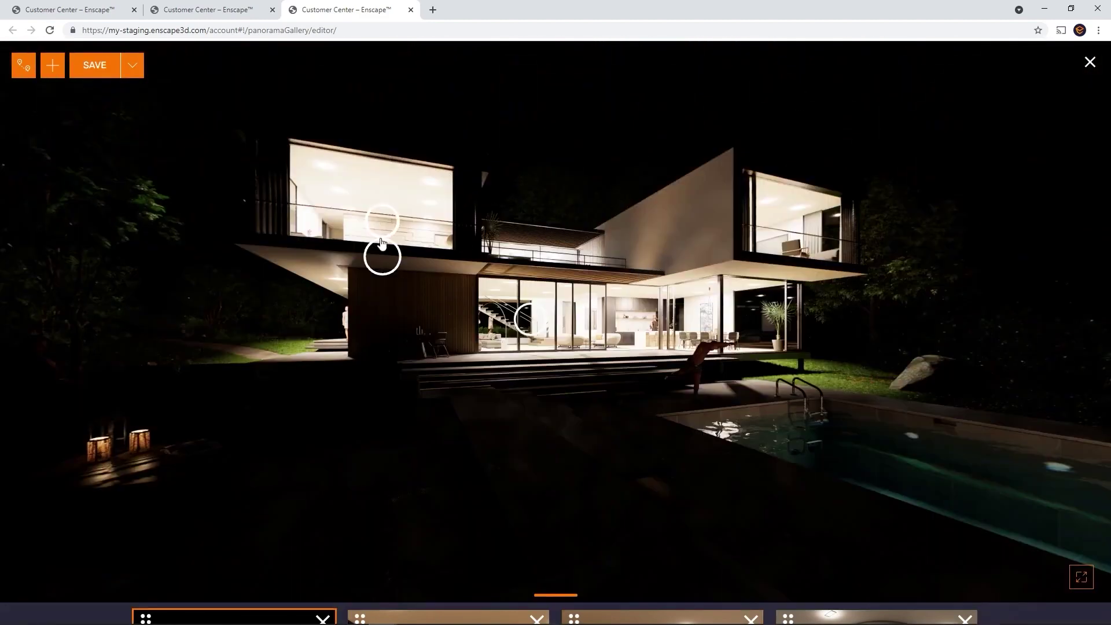
pyautogui.click(528, 318)
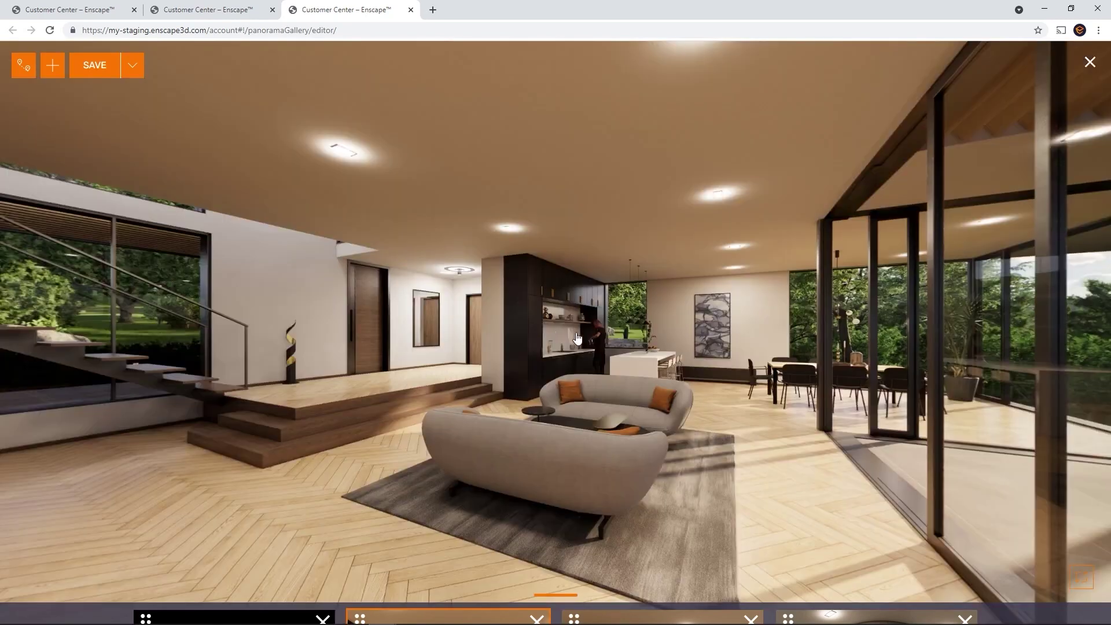
pyautogui.moveTo(973, 362); pyautogui.dragTo(1076, 405)
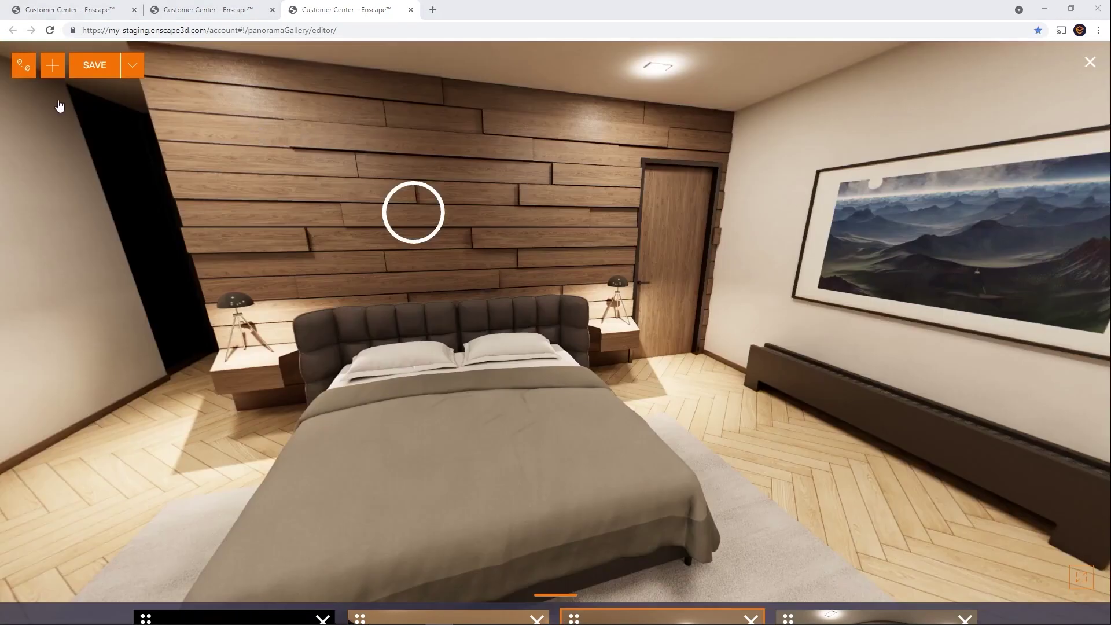
pyautogui.click(58, 75)
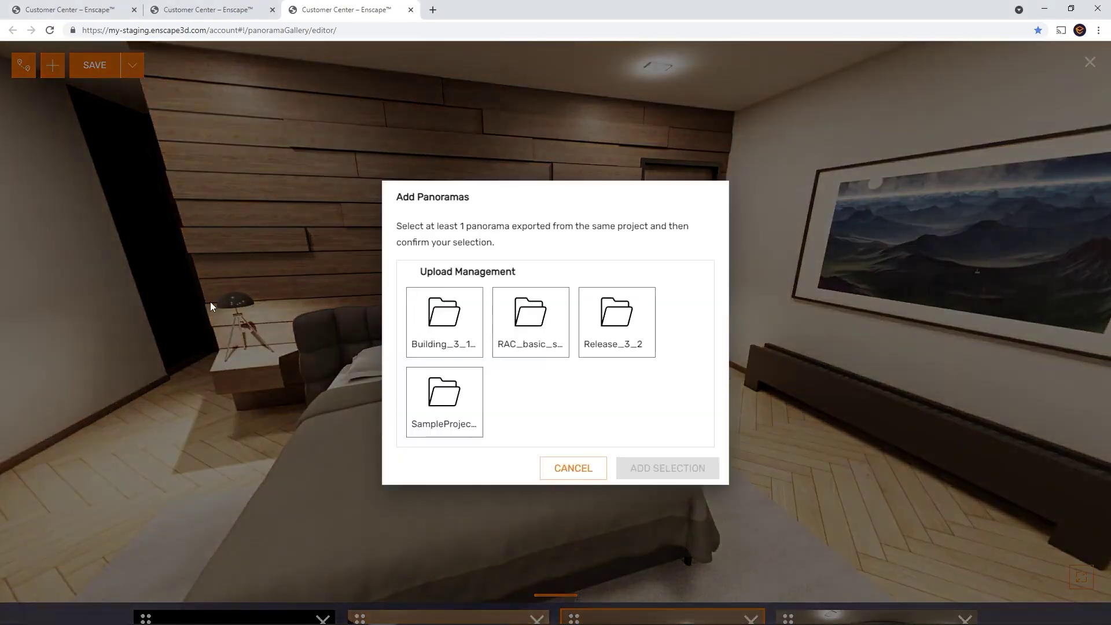
# Add the first SampleProject_Villa_2_7_animatedTrees panorama to the gallery and view the living-room and pool panorama
pyautogui.click(440, 425)
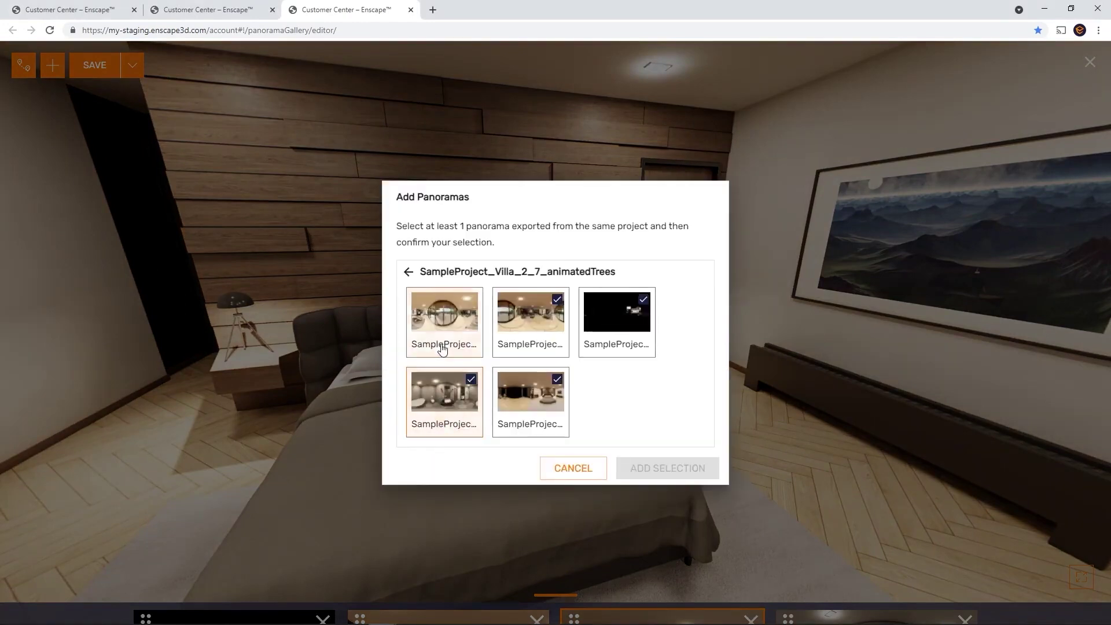
pyautogui.click(443, 342)
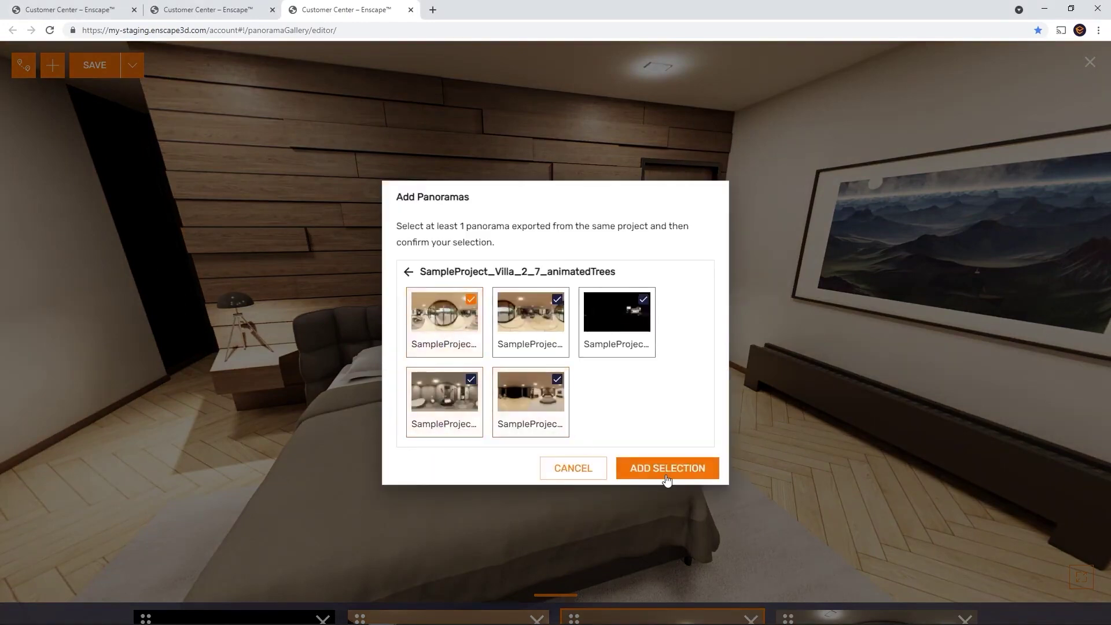
pyautogui.click(668, 469)
pyautogui.moveTo(744, 613)
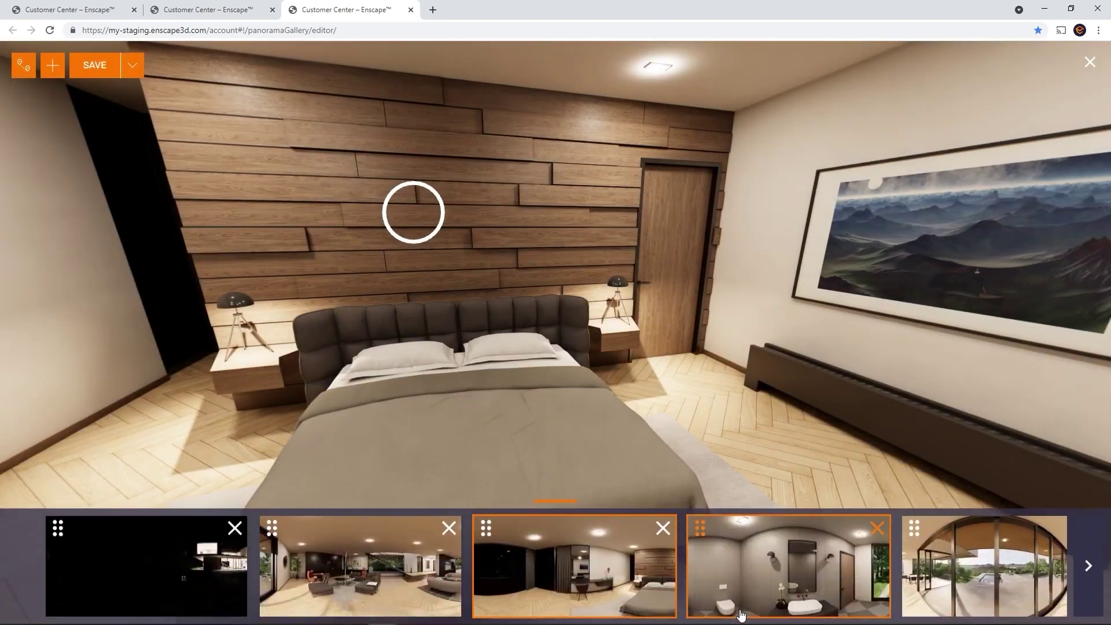
pyautogui.click(920, 529)
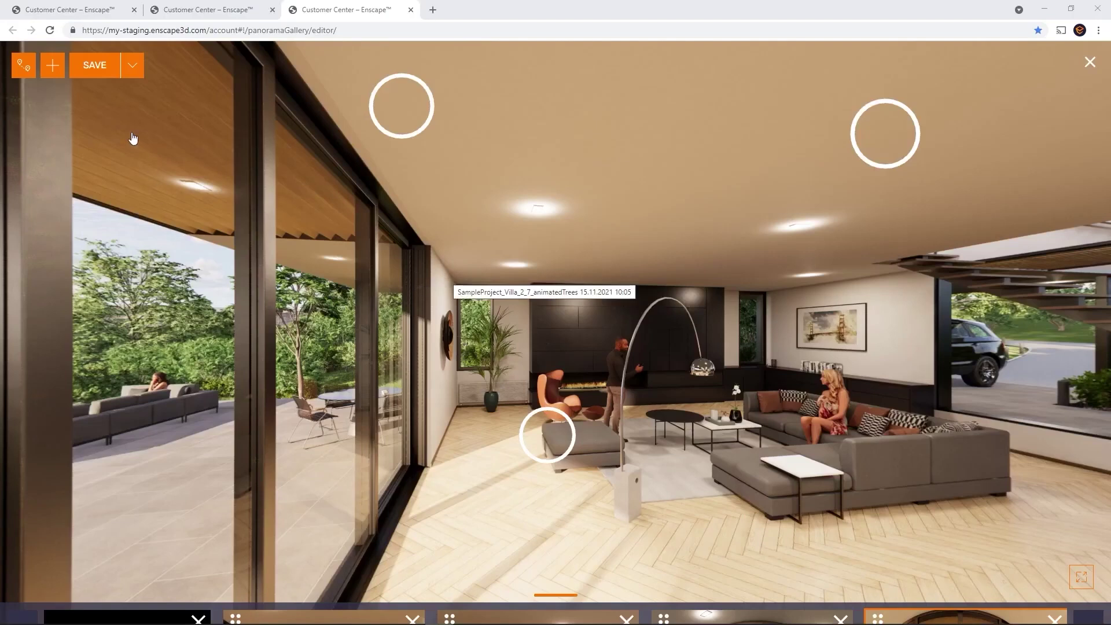
# Save the gallery as 'Test' and close the editor
pyautogui.click(101, 64)
pyautogui.write('Test')
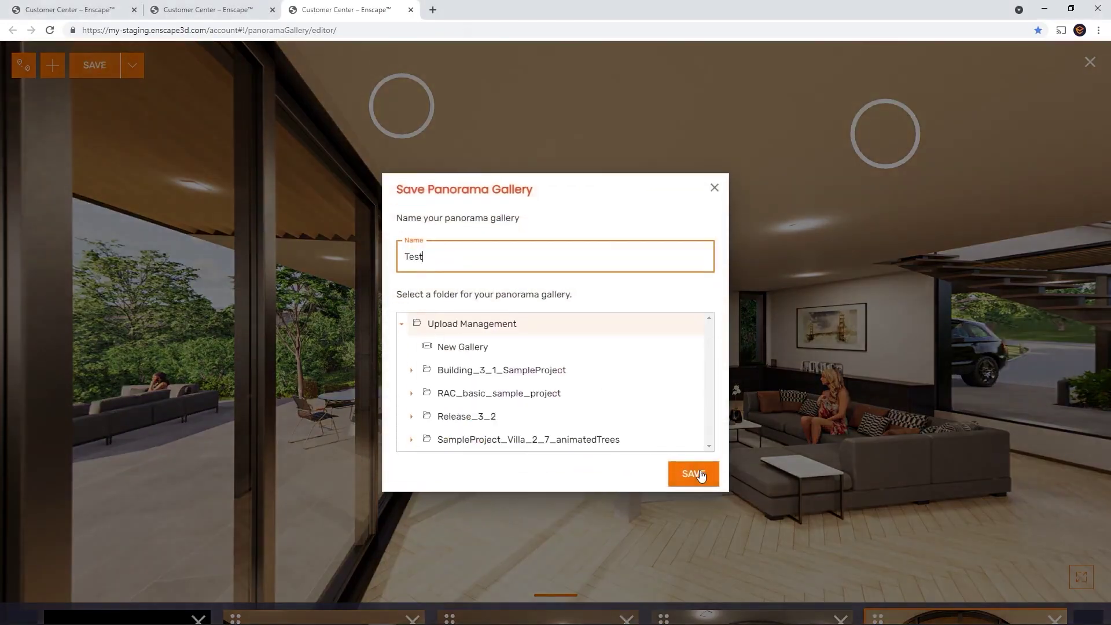
pyautogui.click(700, 474)
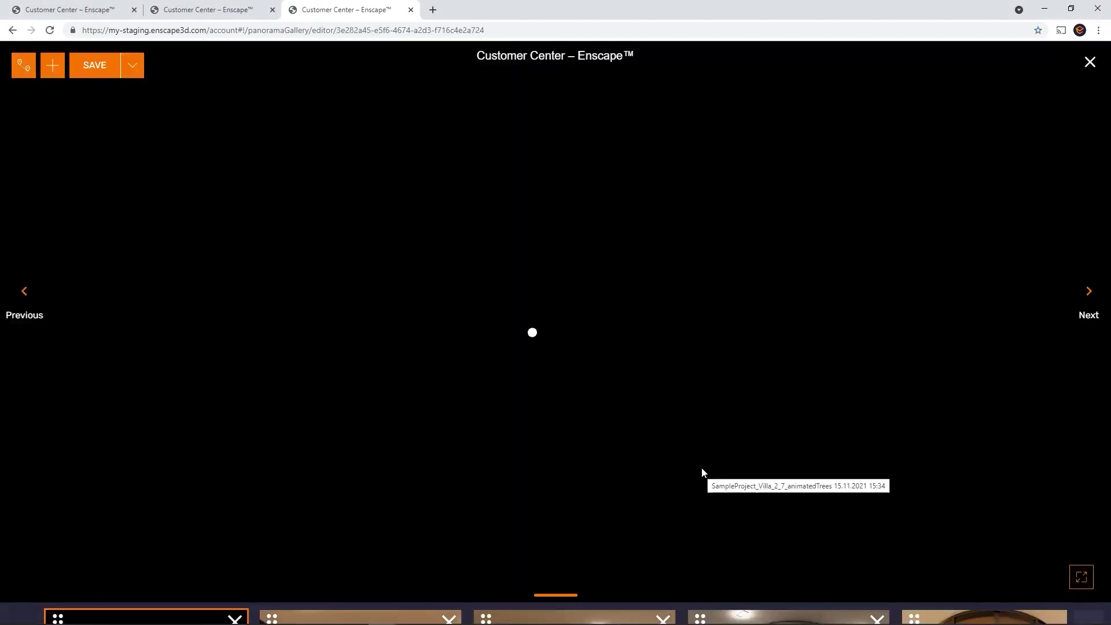
pyautogui.click(1089, 62)
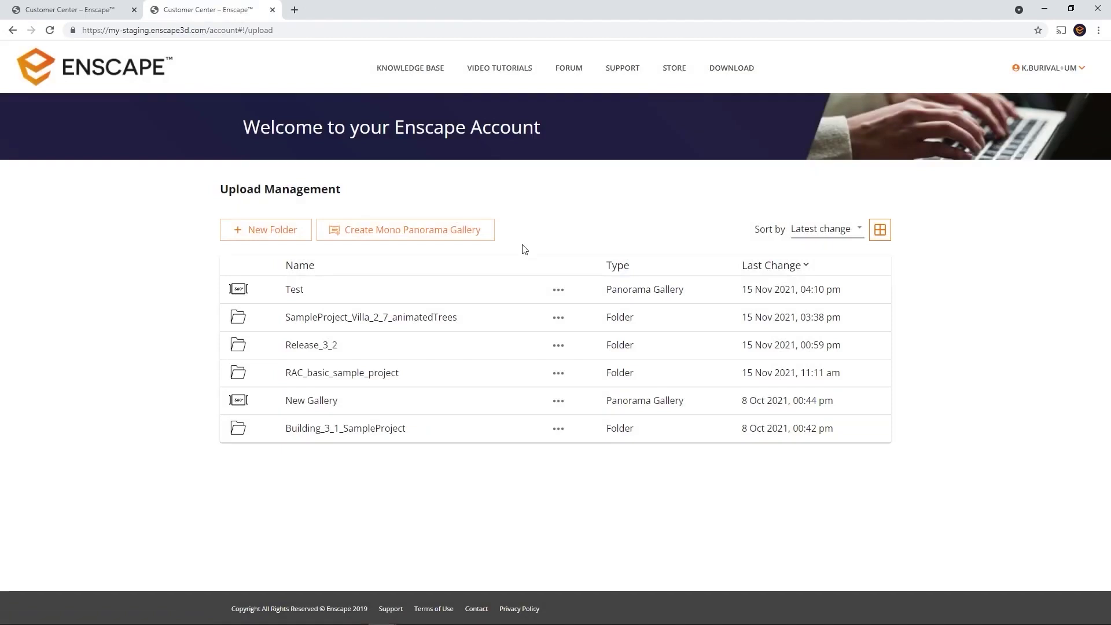
# View the Test gallery in the reader, close it, and copy its link via Share Options
pyautogui.click(289, 290)
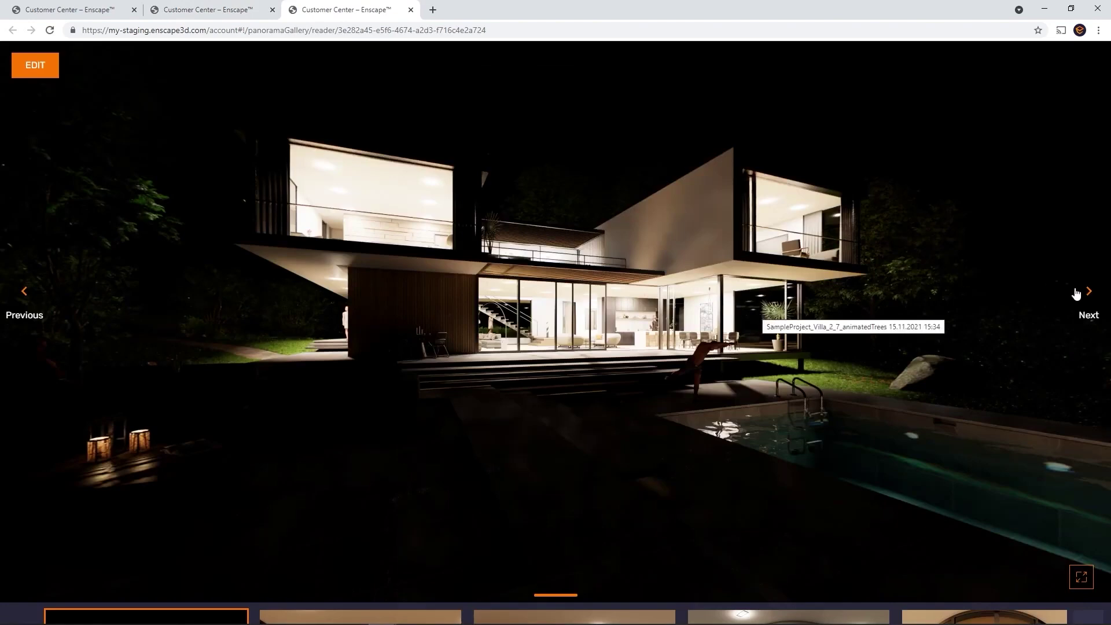
pyautogui.hotkey('ctrl', 'w')
pyautogui.click(558, 289)
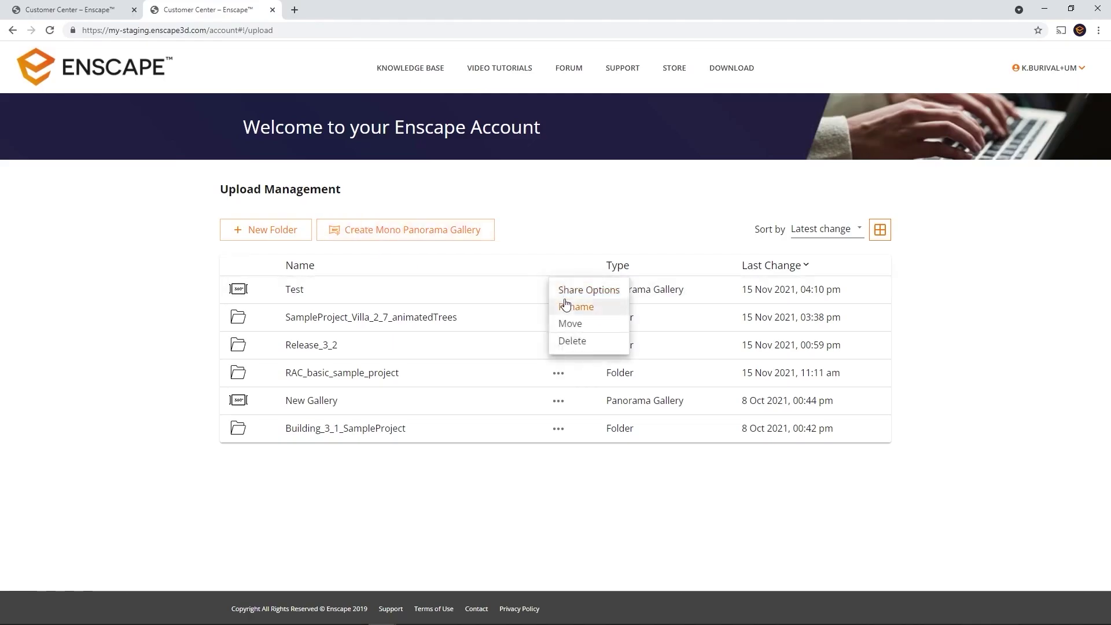
pyautogui.click(577, 291)
pyautogui.click(675, 239)
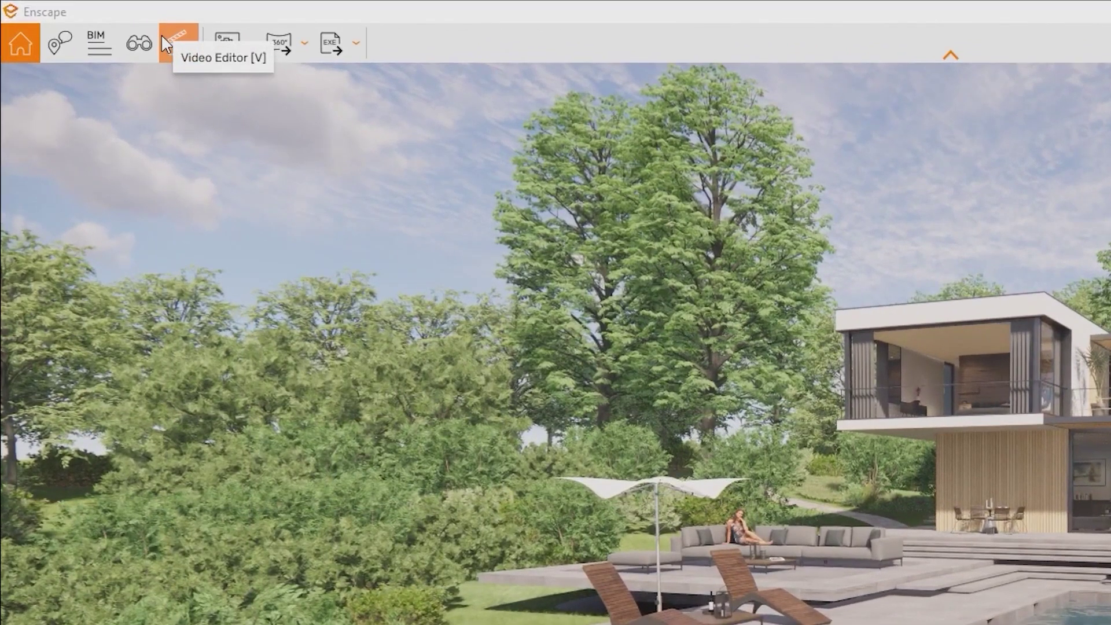
# Open the Video Editor and show the Video Editor topics in the help sidebar
pyautogui.click(162, 36)
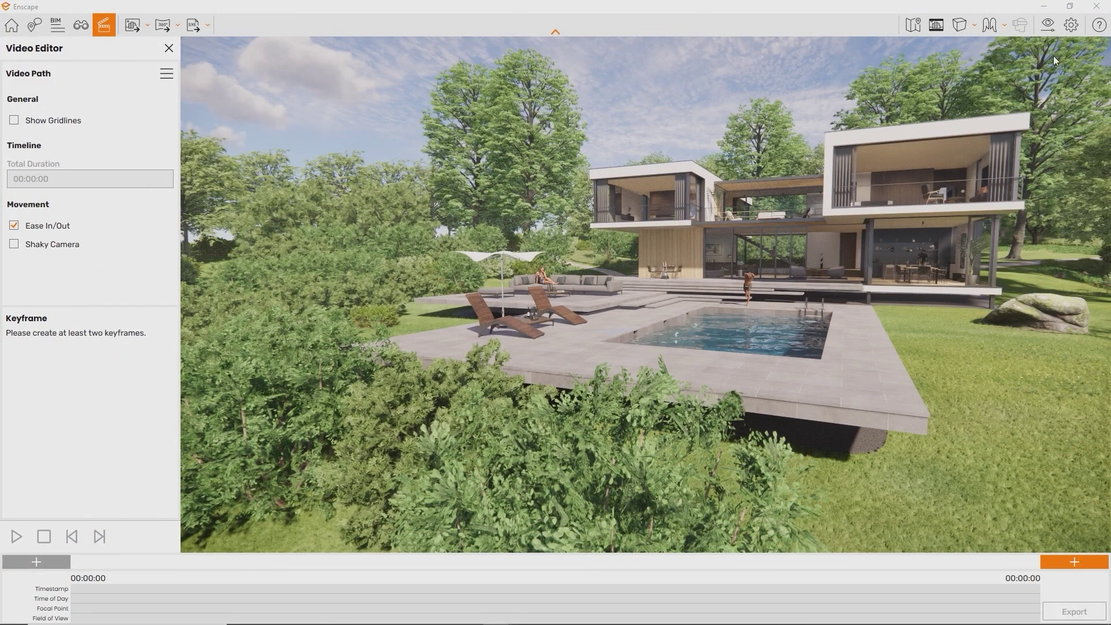
pyautogui.click(1096, 32)
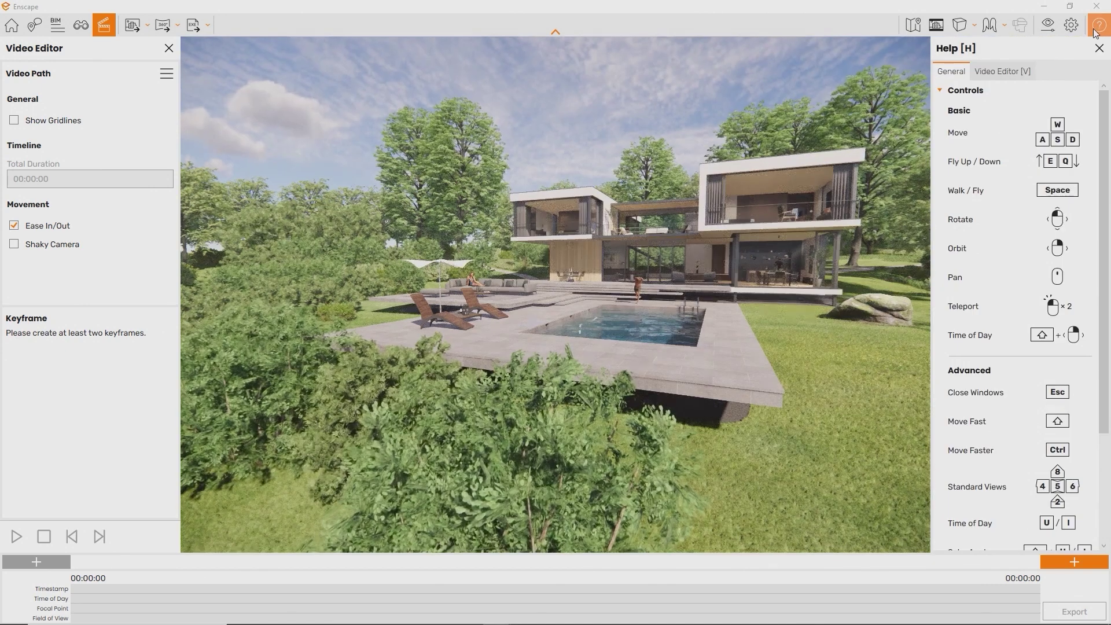
pyautogui.click(1007, 72)
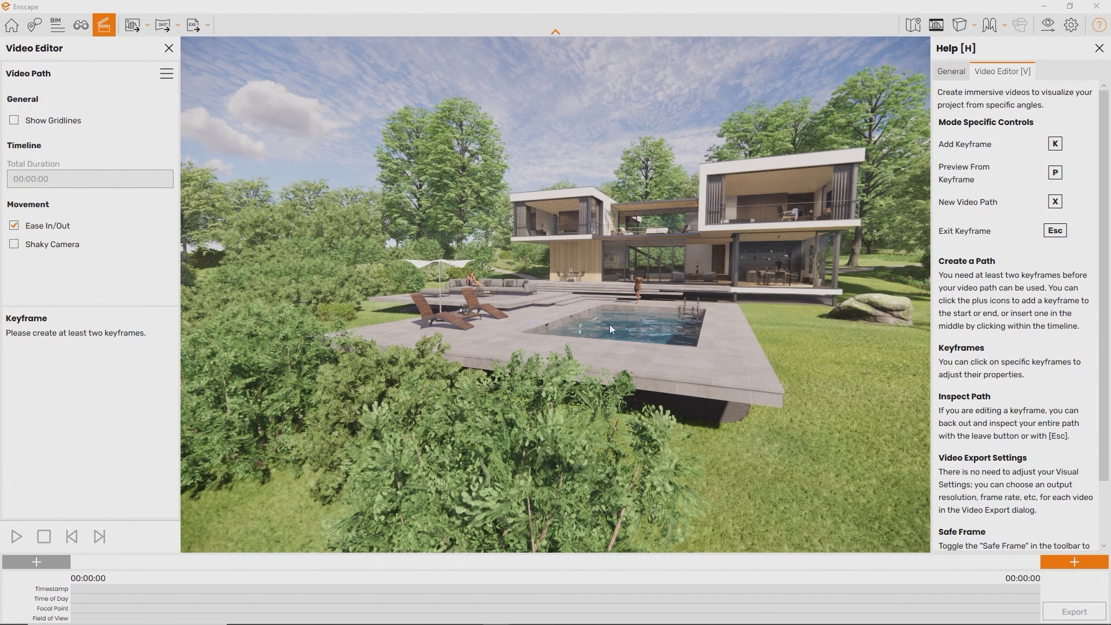
pyautogui.moveTo(533, 616)
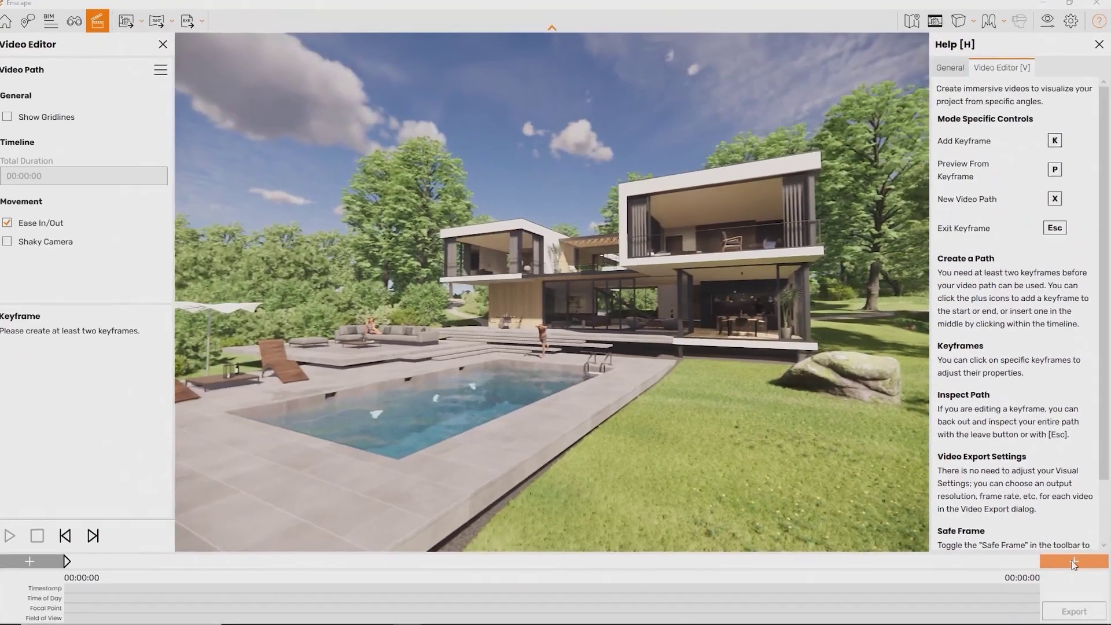
# Clear the old video path and start a new one, adding keyframes with K
pyautogui.click(1039, 484)
pyautogui.press('s')
pyautogui.moveTo(881, 480); pyautogui.dragTo(665, 480)
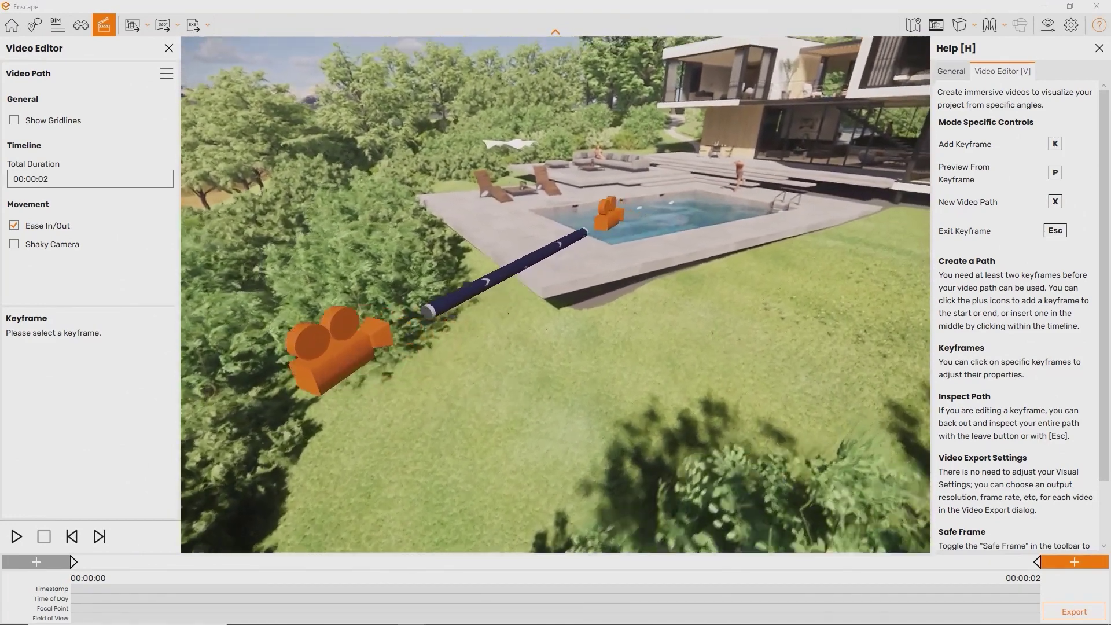
pyautogui.press('x')
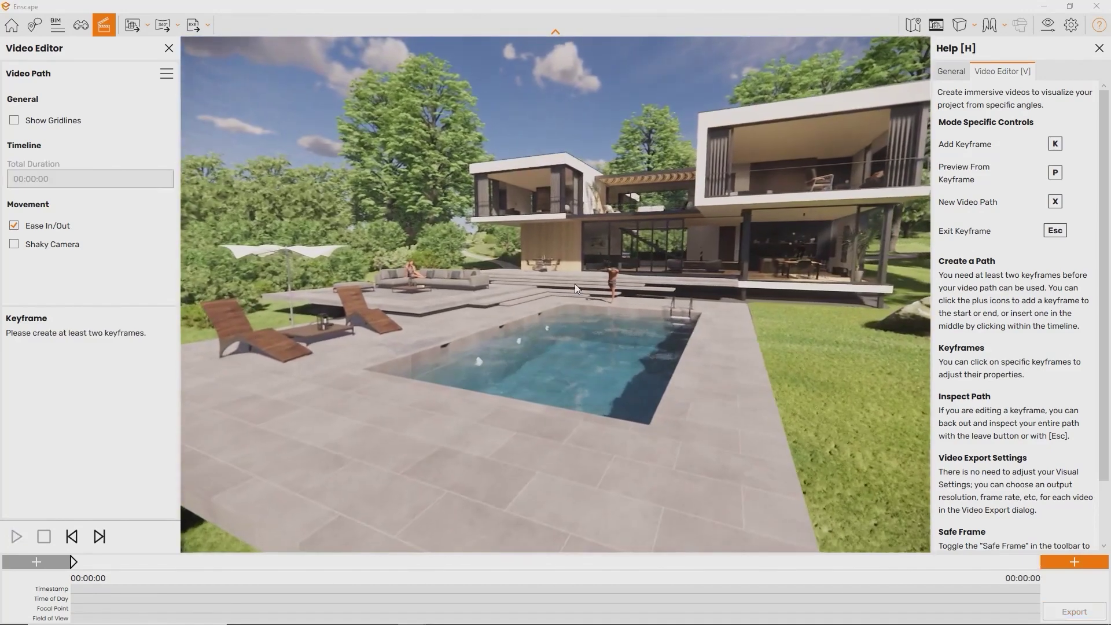
pyautogui.press('k')
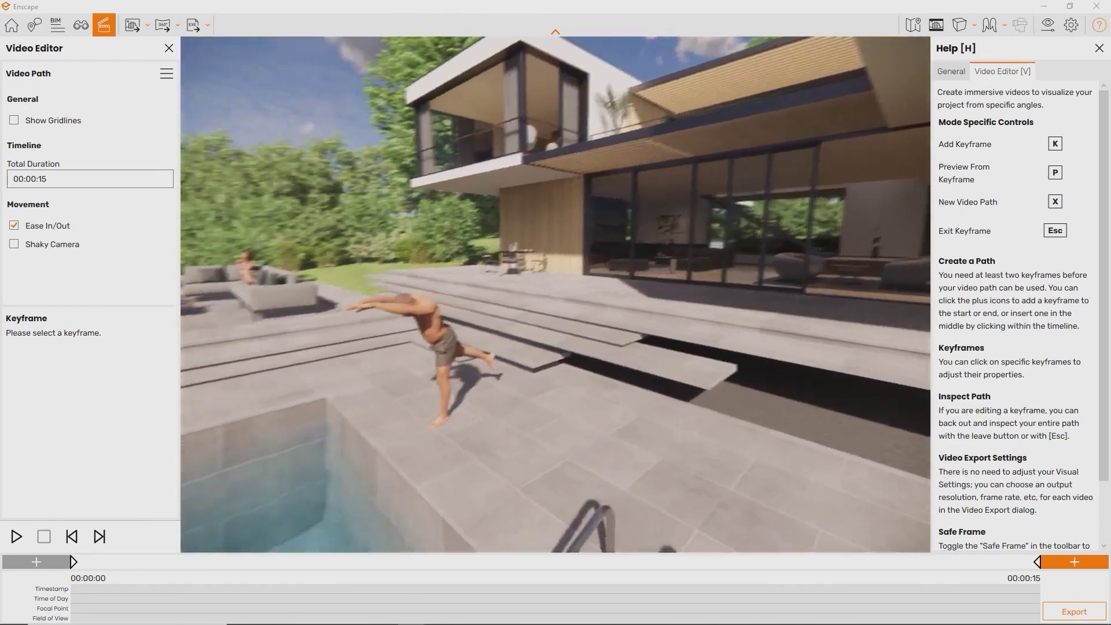
pyautogui.press('k')
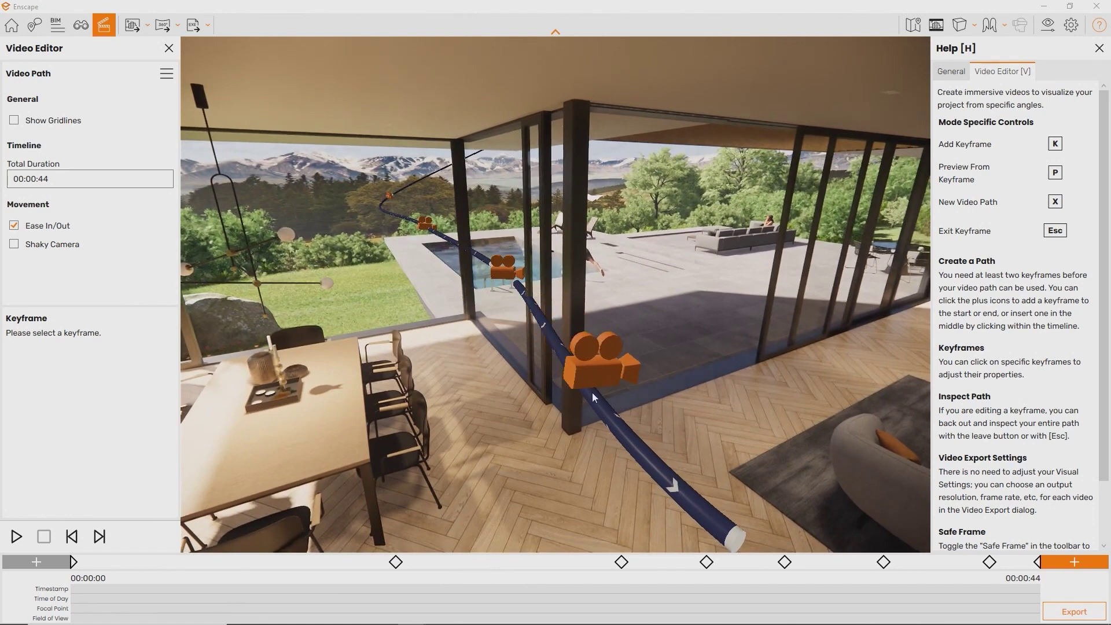
# Insert a keyframe mid-path, update keyframe 5 to the current view, and preview the path
pyautogui.click(591, 392)
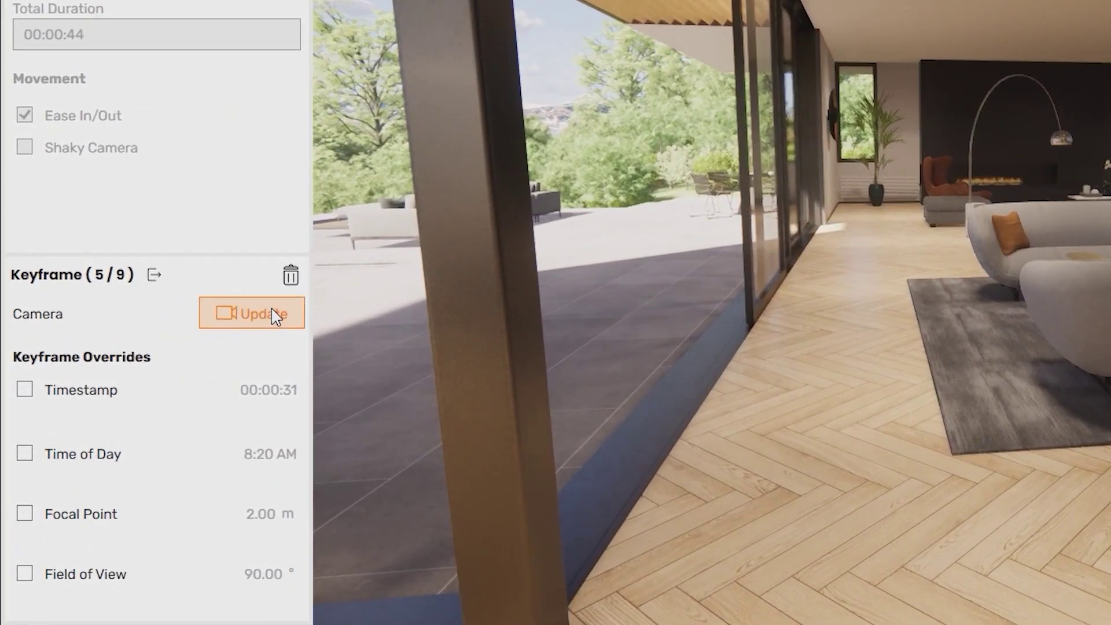
pyautogui.click(191, 327)
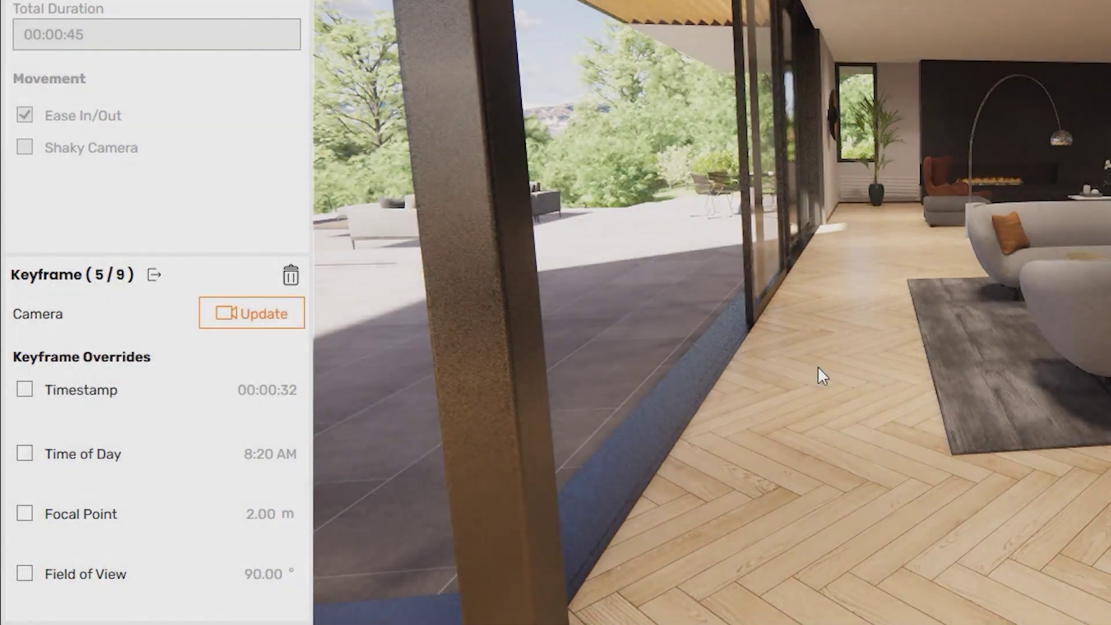
pyautogui.press('Escape')
pyautogui.moveTo(817, 365); pyautogui.dragTo(555, 364)
pyautogui.press('s')
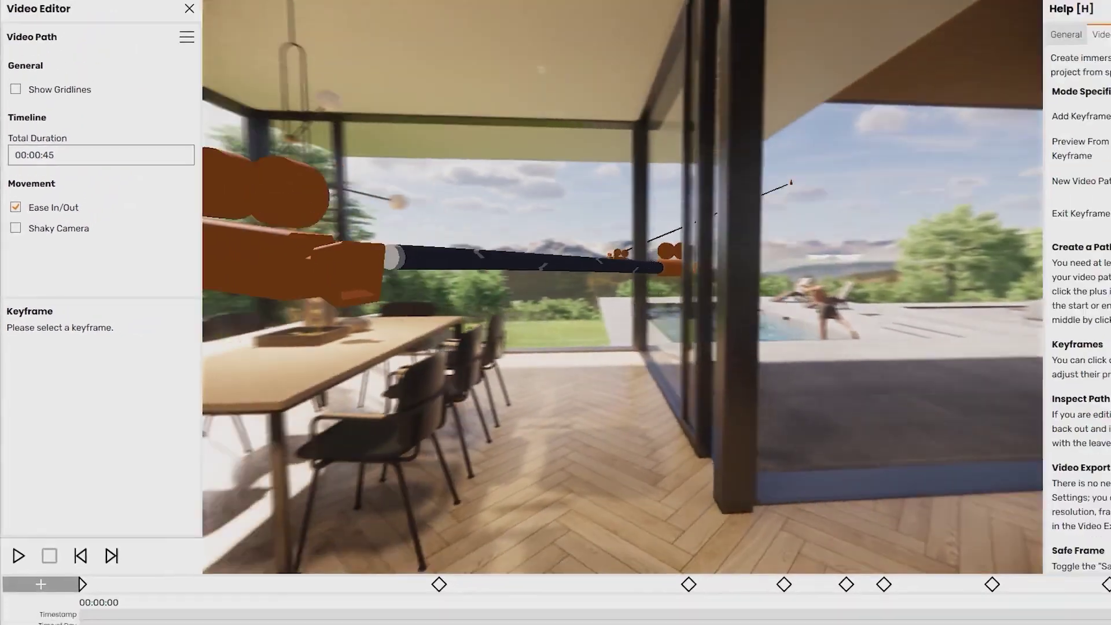
pyautogui.press('s')
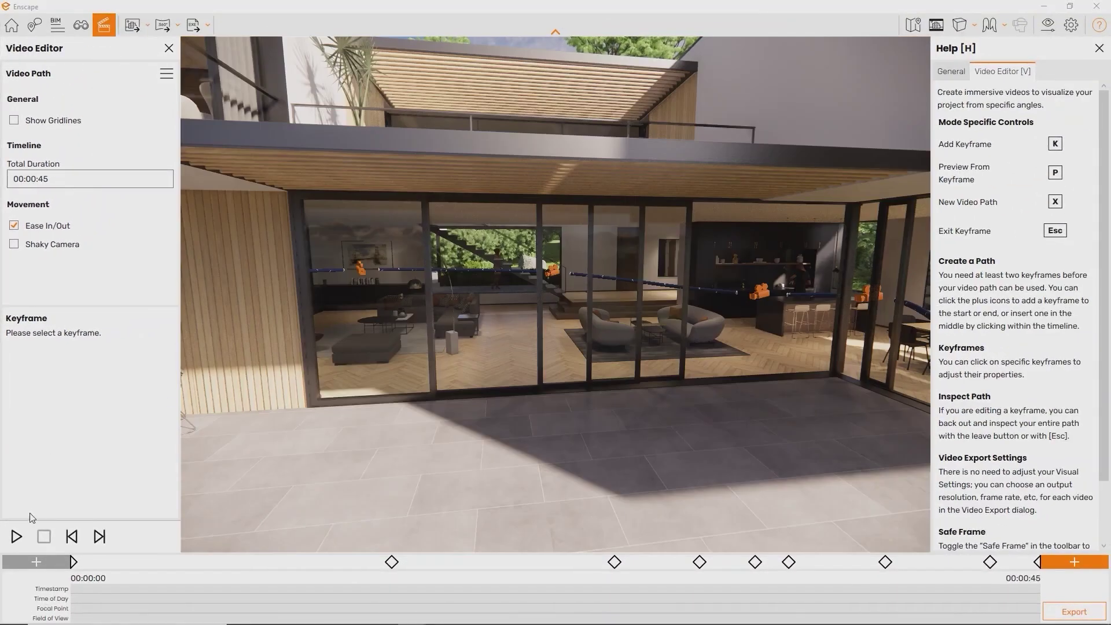
pyautogui.click(15, 536)
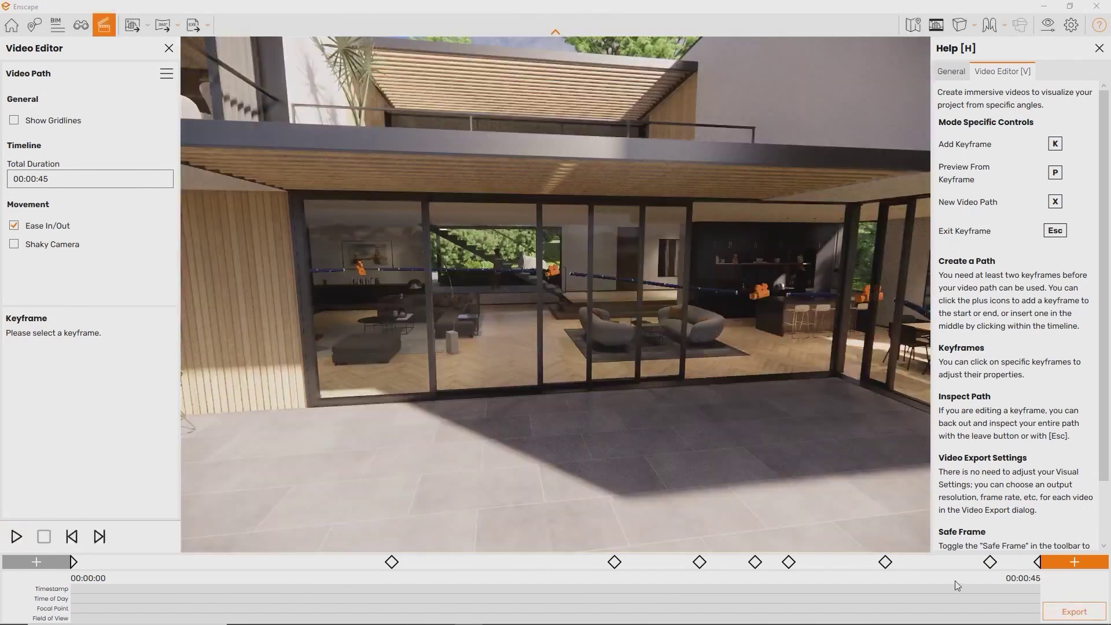
# Export the 45-second path as a Full HD, Maximum quality, 30 fps MP4 to the Desktop
pyautogui.click(1077, 613)
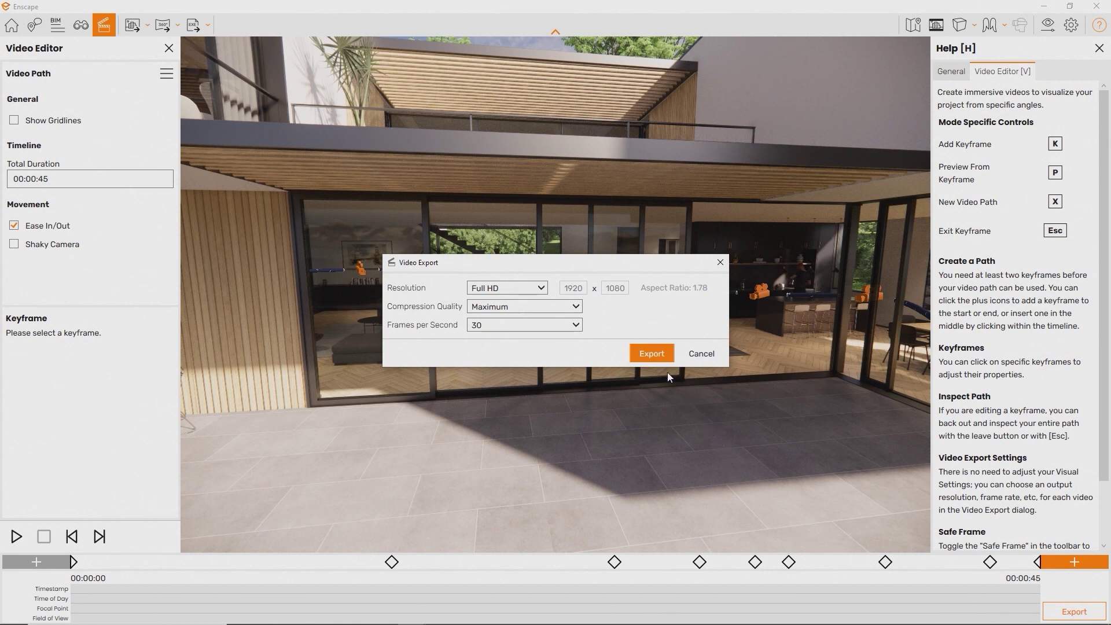
pyautogui.click(651, 353)
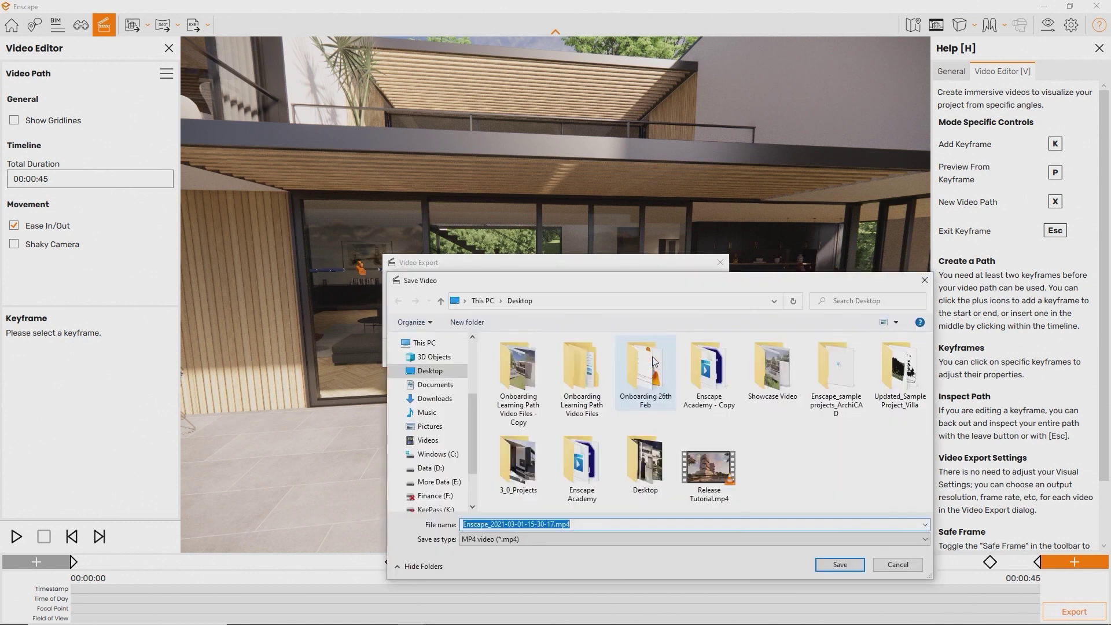
pyautogui.press('Return')
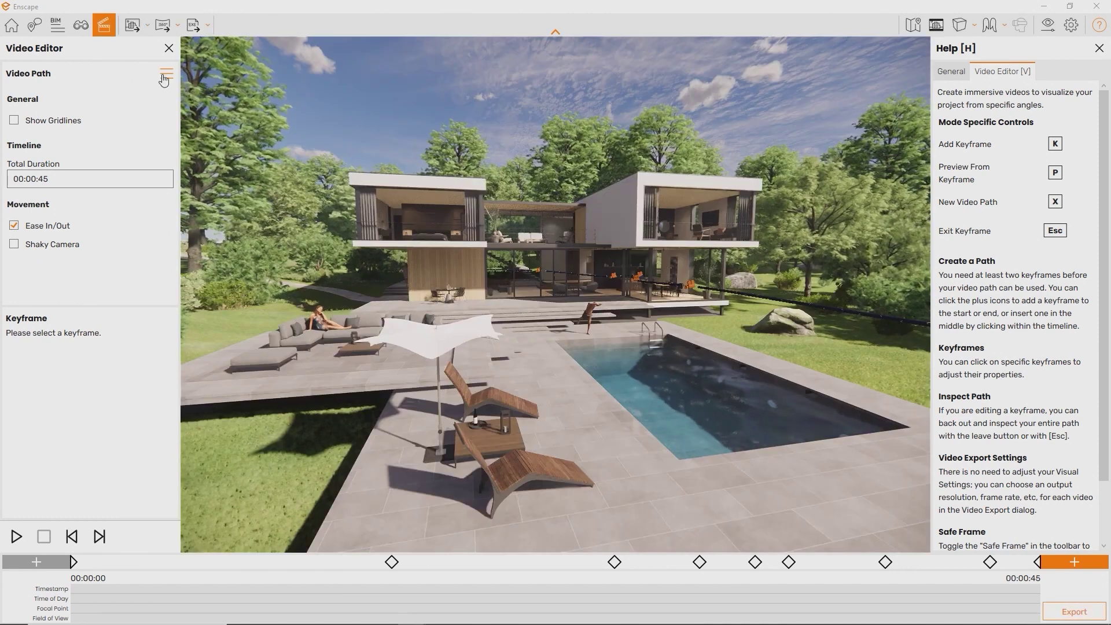
pyautogui.click(166, 74)
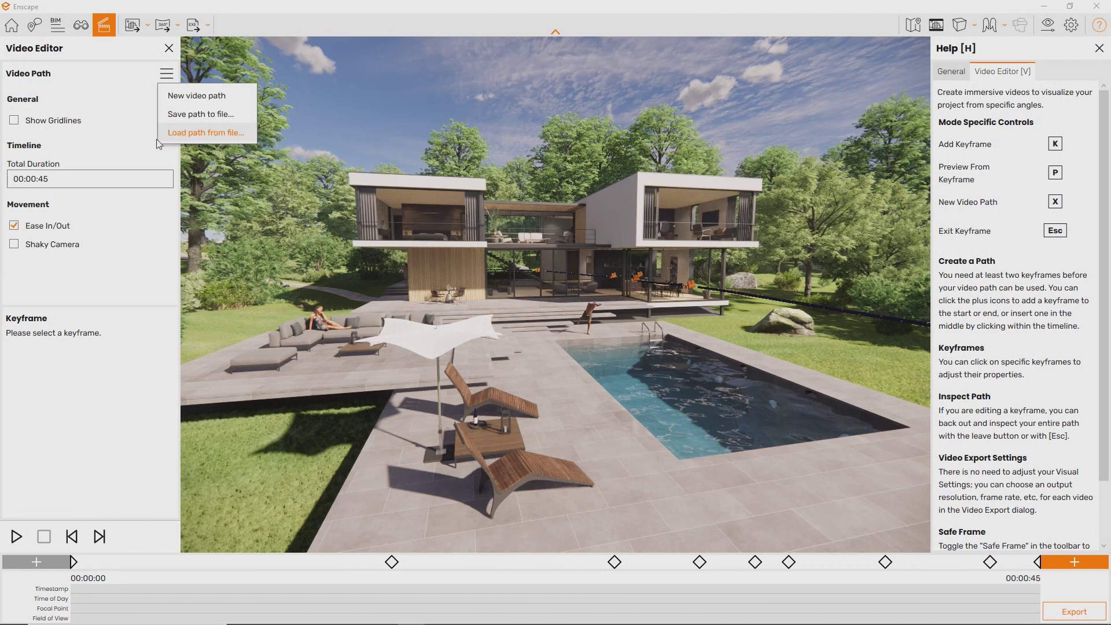
# Toggle gridlines on and off, check the 00:00:45 duration, enable Shaky Camera and play the path
pyautogui.click(120, 119)
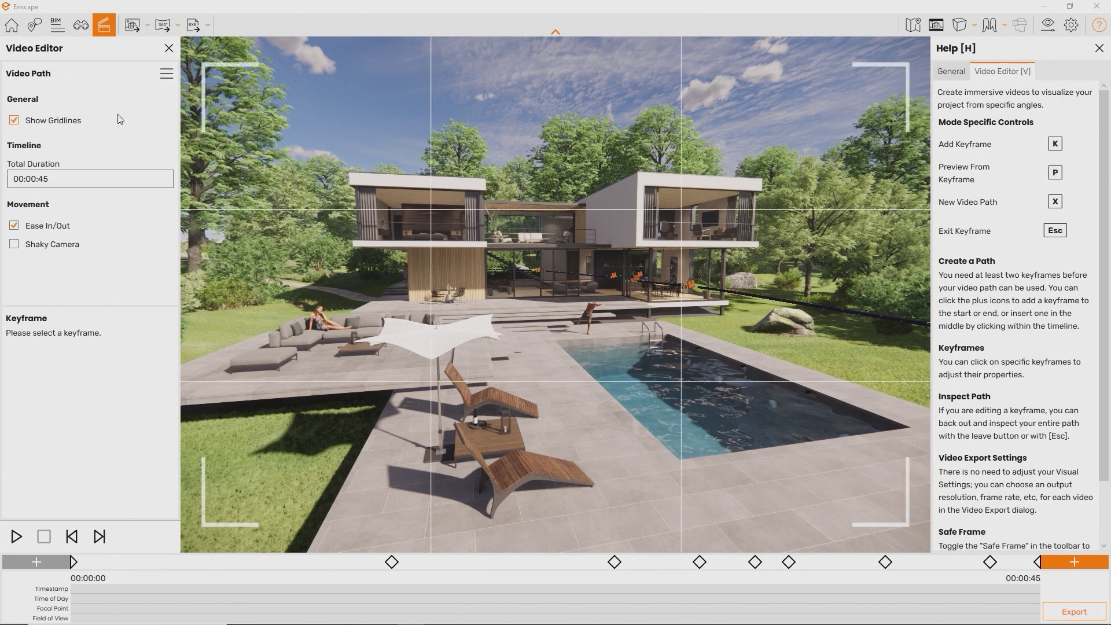
pyautogui.click(119, 119)
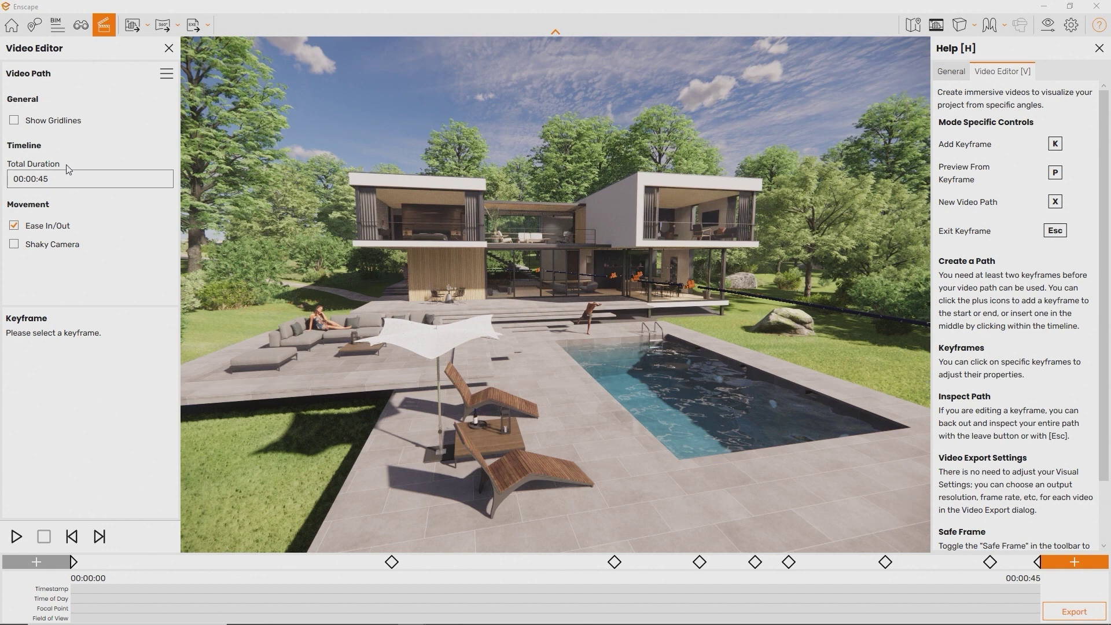
pyautogui.click(49, 179)
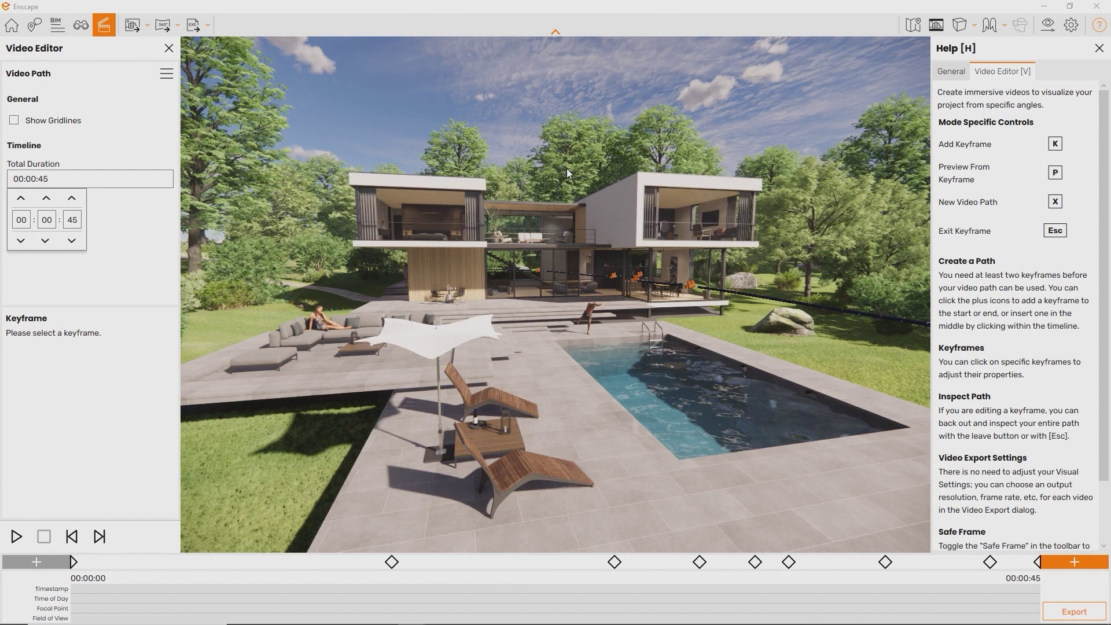
pyautogui.click(168, 245)
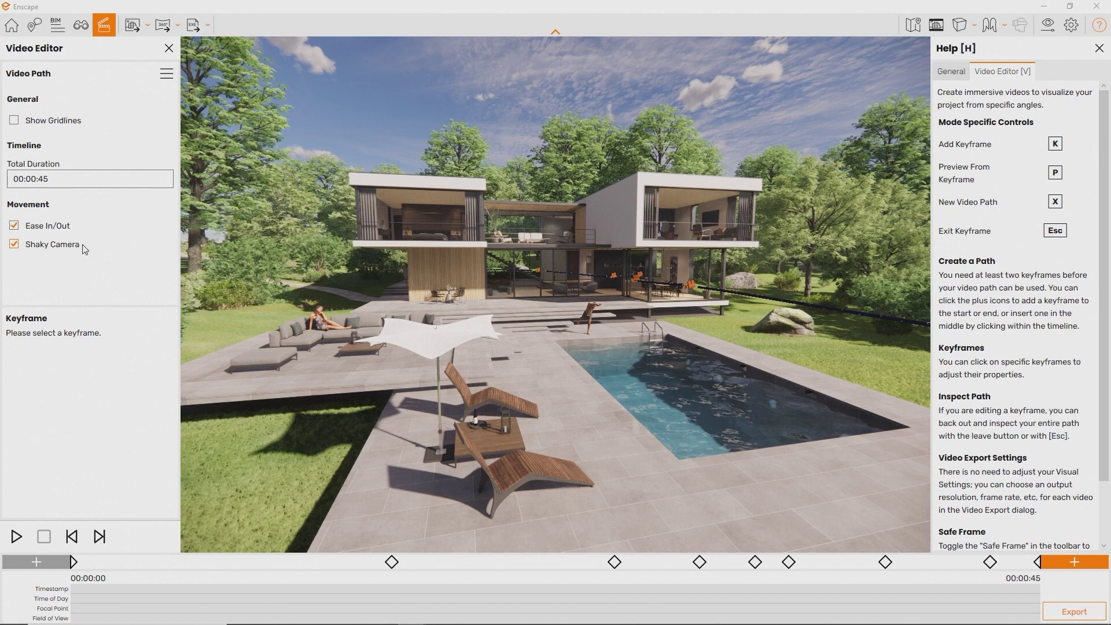
pyautogui.press('space')
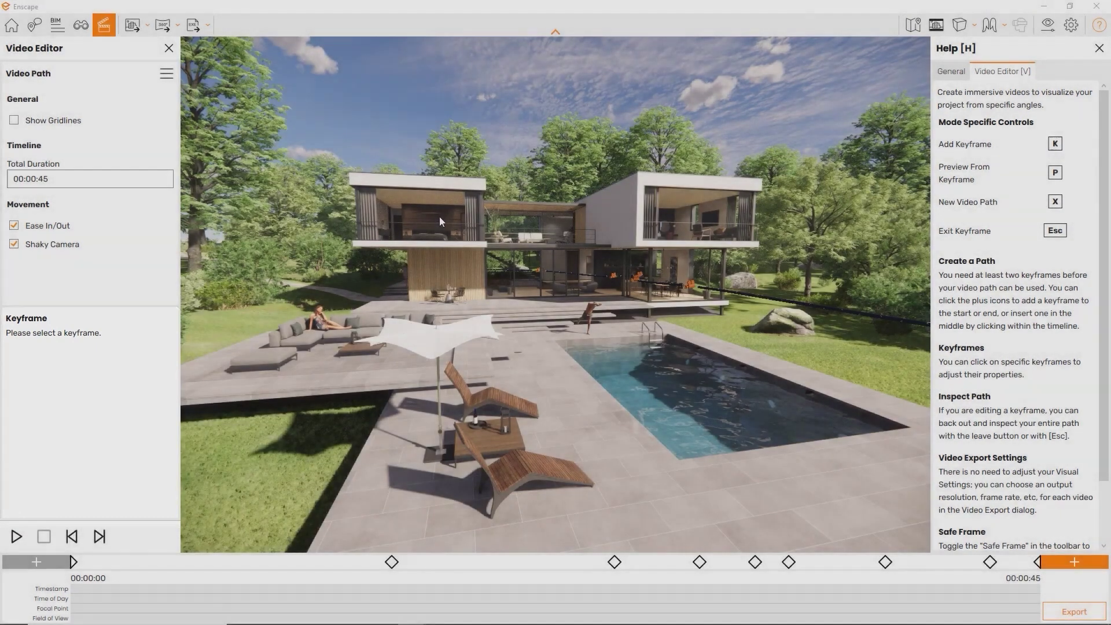
pyautogui.click(73, 561)
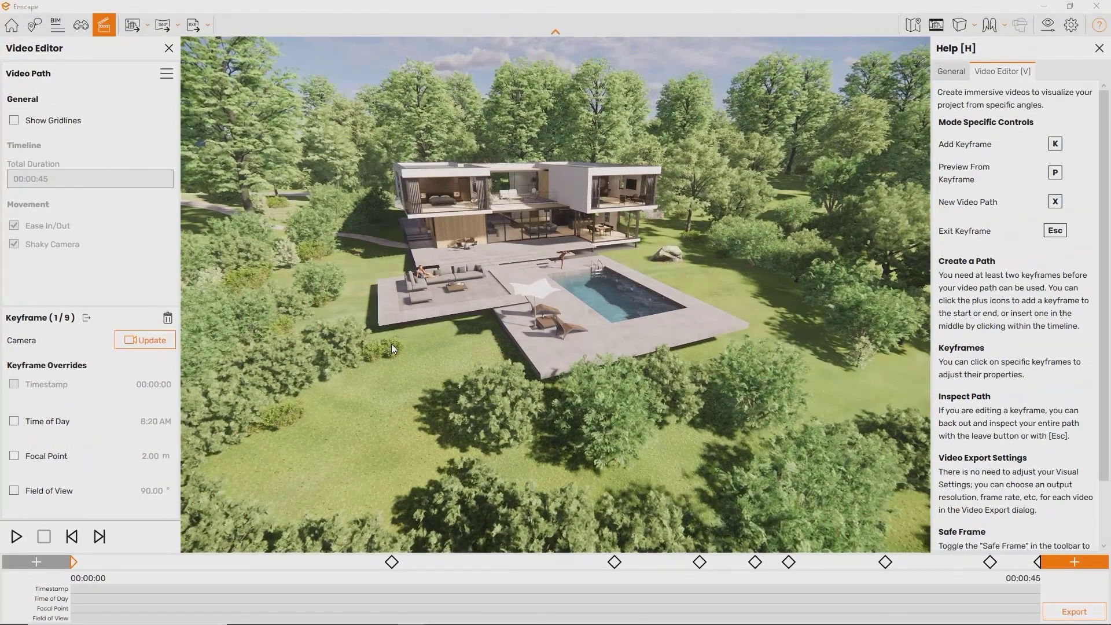
# Give keyframe 3 a timestamp override of 00:00:10
pyautogui.press('Escape')
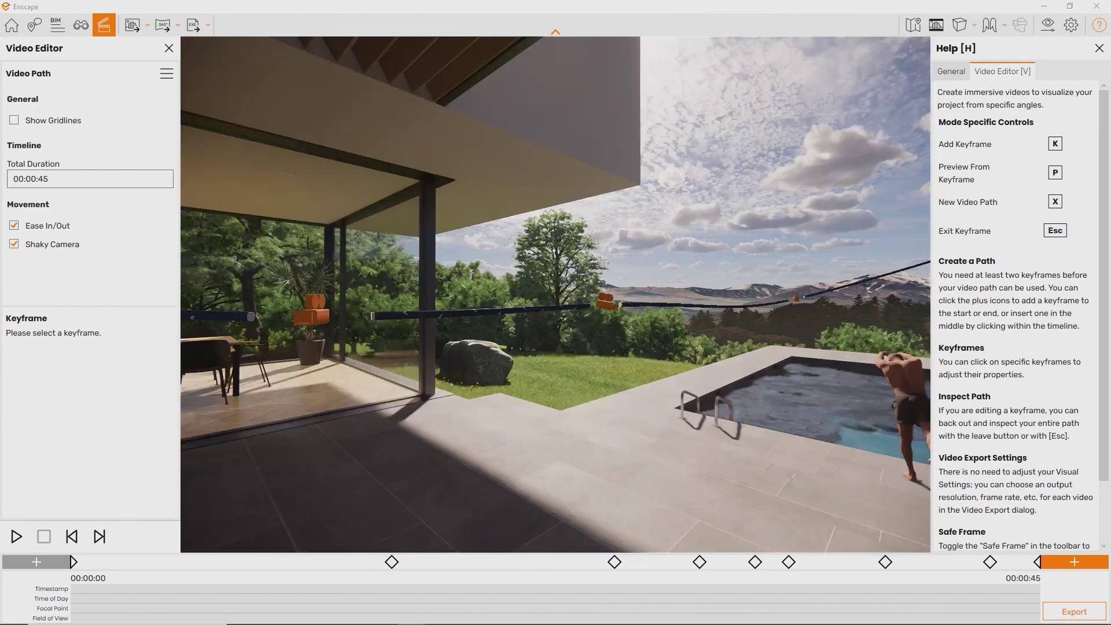
pyautogui.click(607, 305)
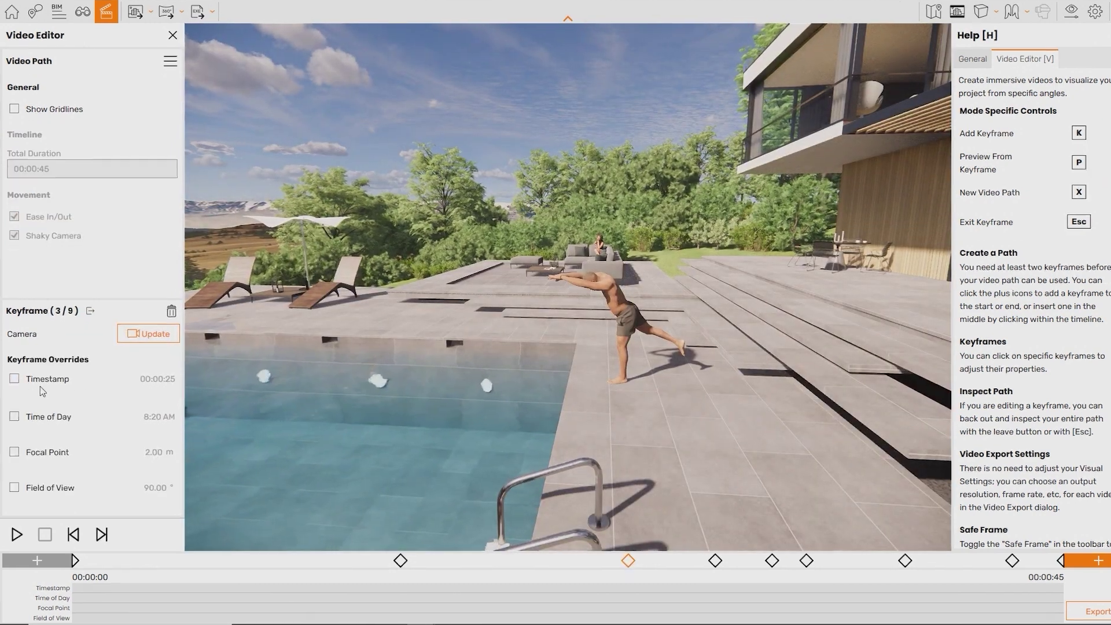
pyautogui.click(46, 385)
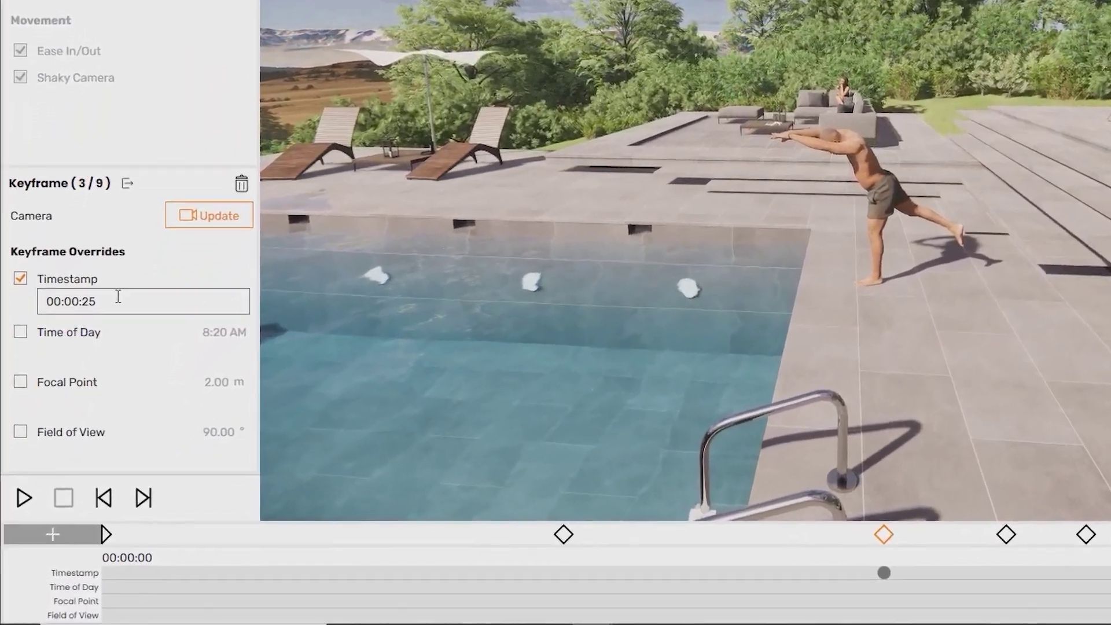
pyautogui.click(107, 331)
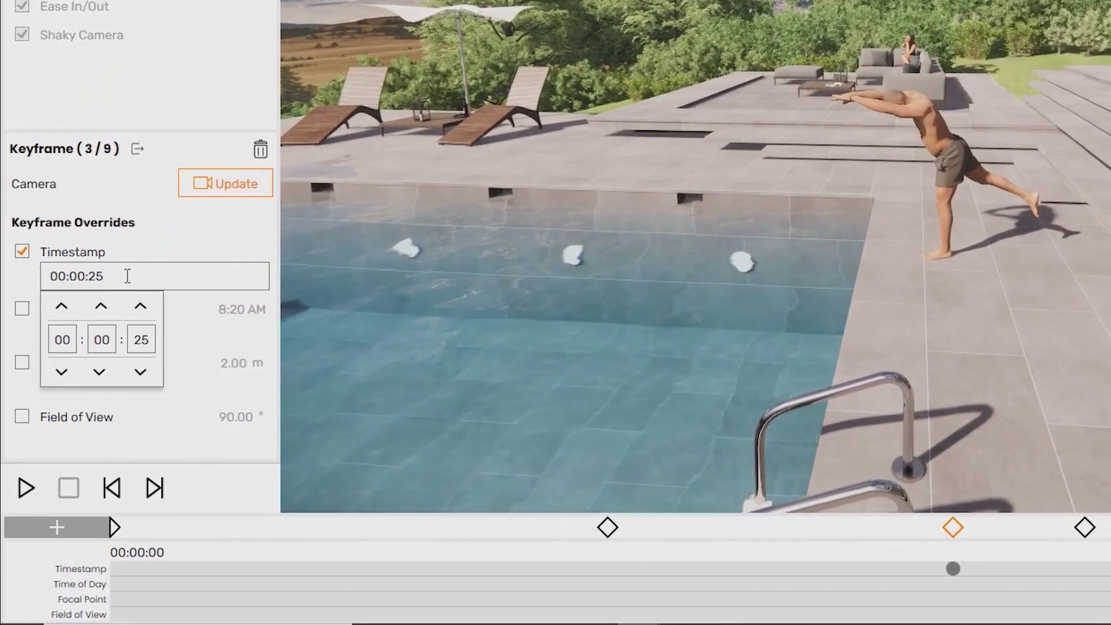
pyautogui.click(165, 345)
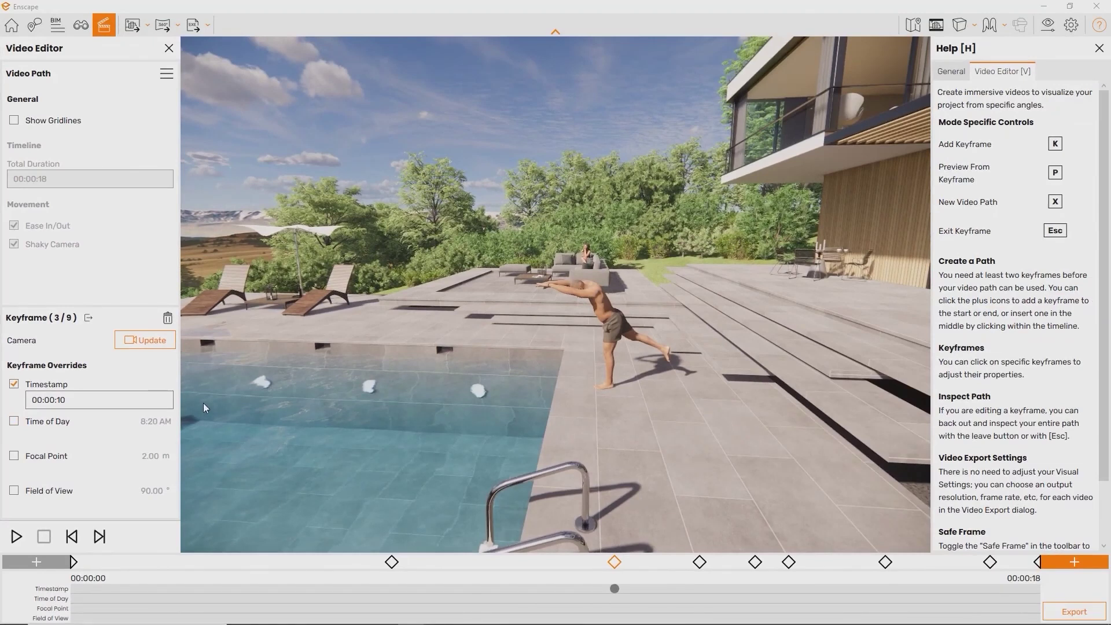
pyautogui.click(163, 341)
pyautogui.press('Escape')
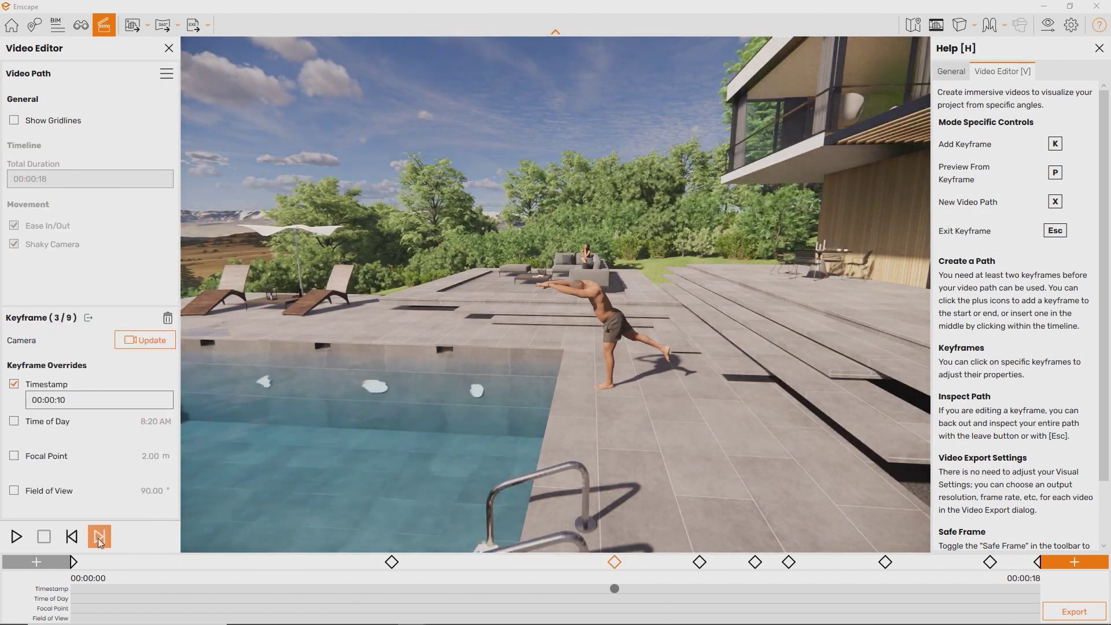
# Add a timestamp override to keyframe 6, replay the path, and enable Time of Day on keyframe 1
pyautogui.click(98, 541)
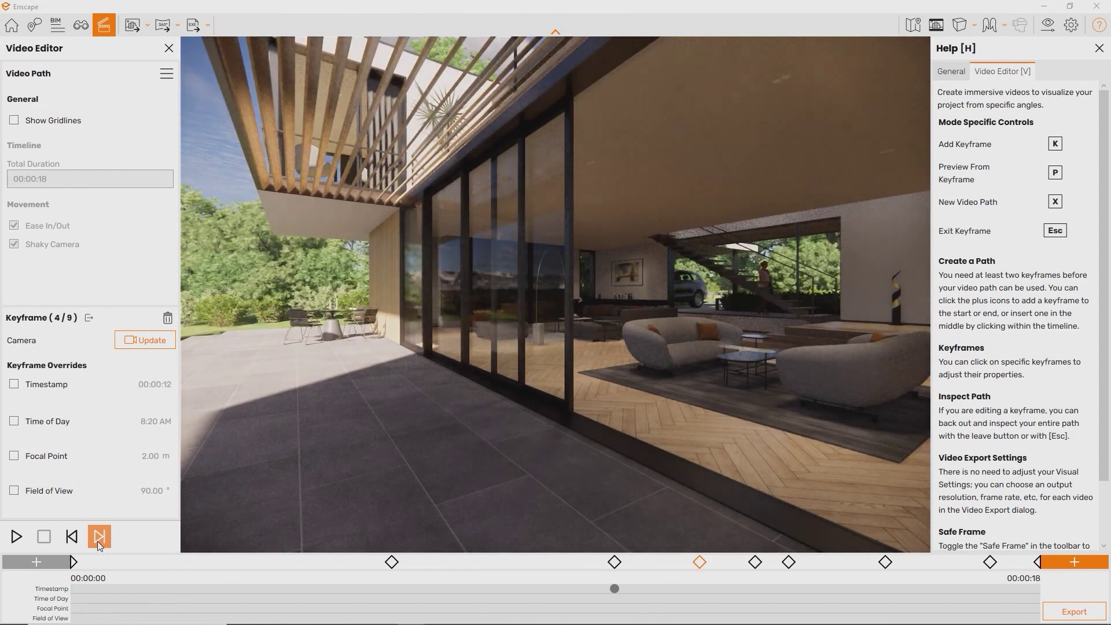
pyautogui.click(99, 541)
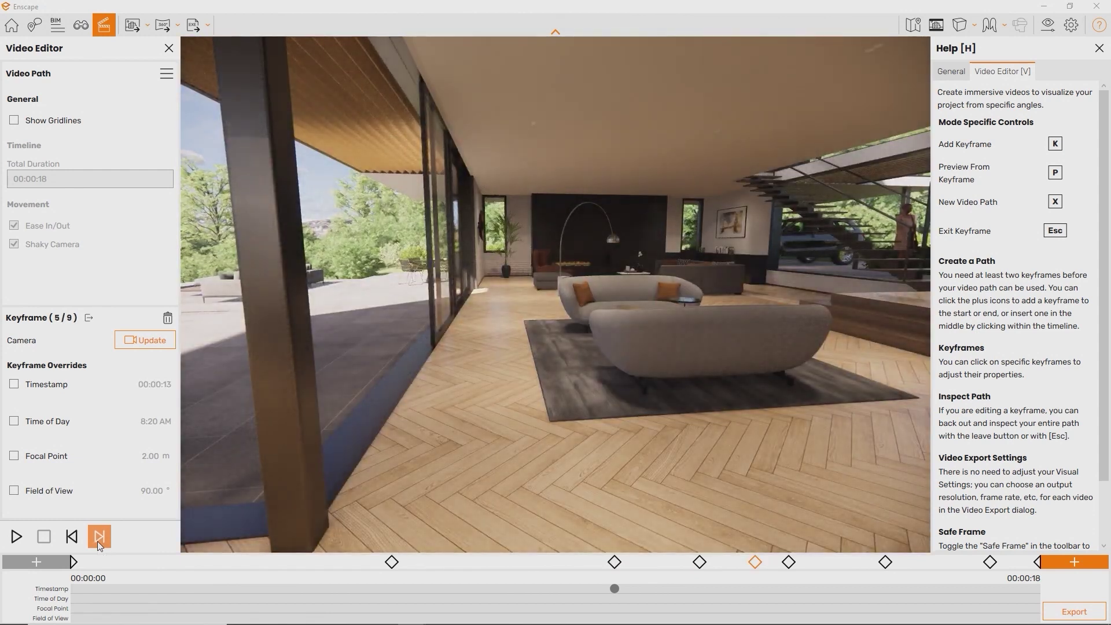
pyautogui.click(98, 541)
pyautogui.click(14, 385)
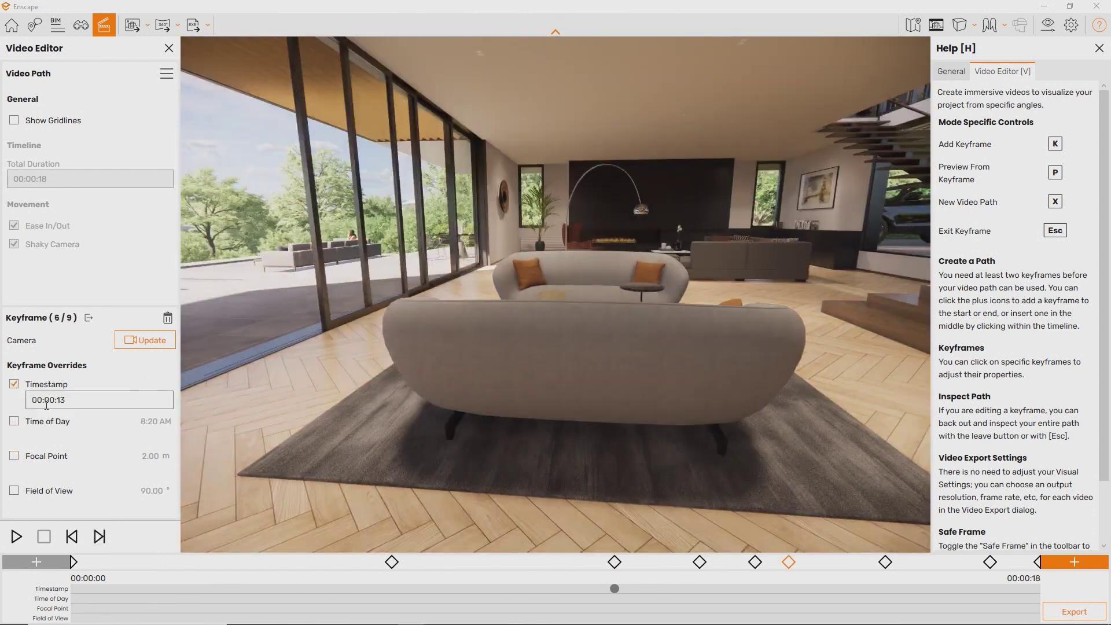
pyautogui.click(64, 401)
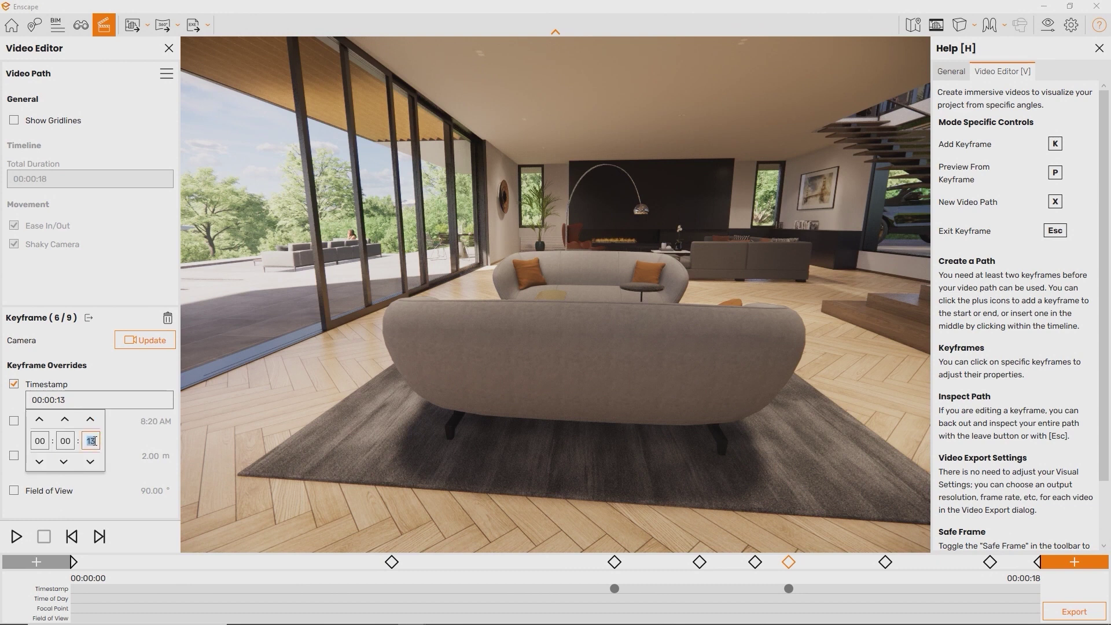
pyautogui.press('p')
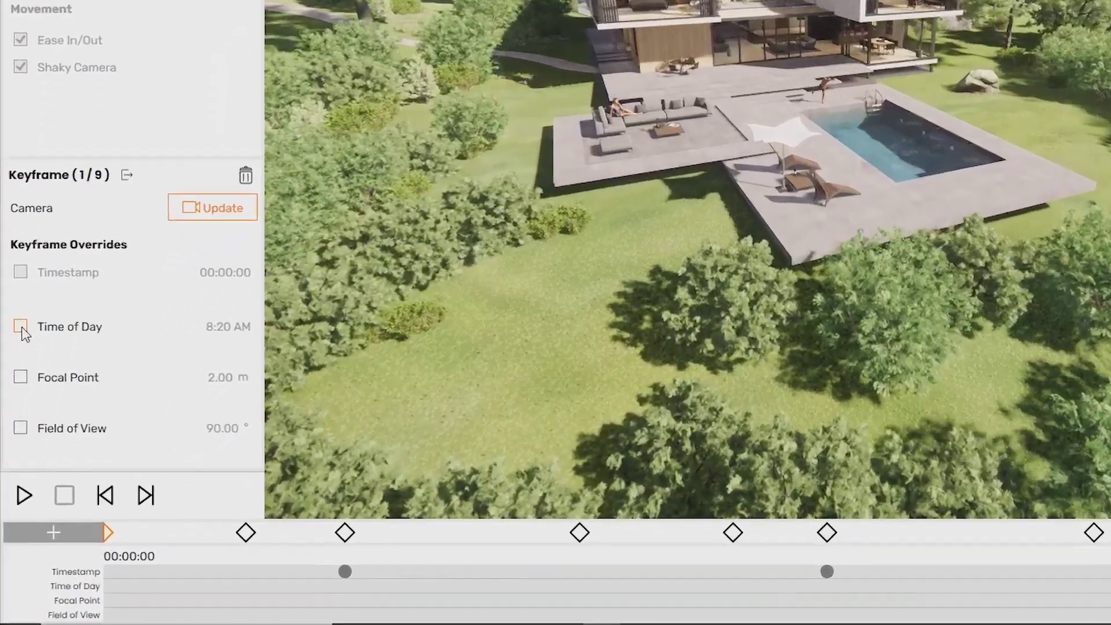
pyautogui.click(14, 421)
pyautogui.click(38, 440)
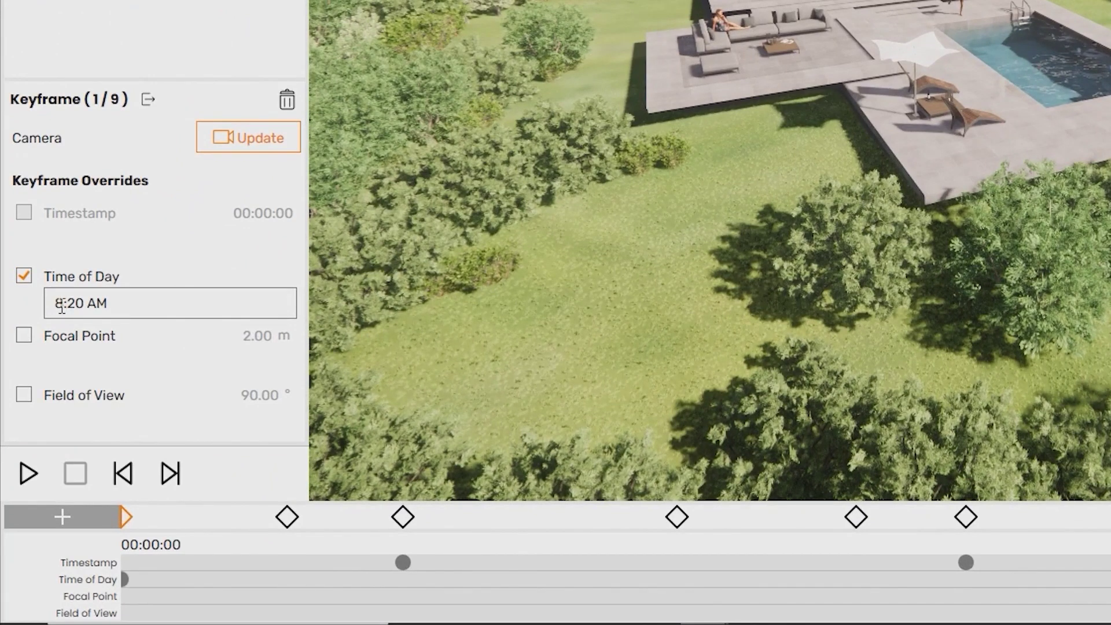
# Move keyframe 1's time of day back an hour to 7:20 AM and add an 11.58 m focal point override
pyautogui.click(61, 307)
pyautogui.click(67, 405)
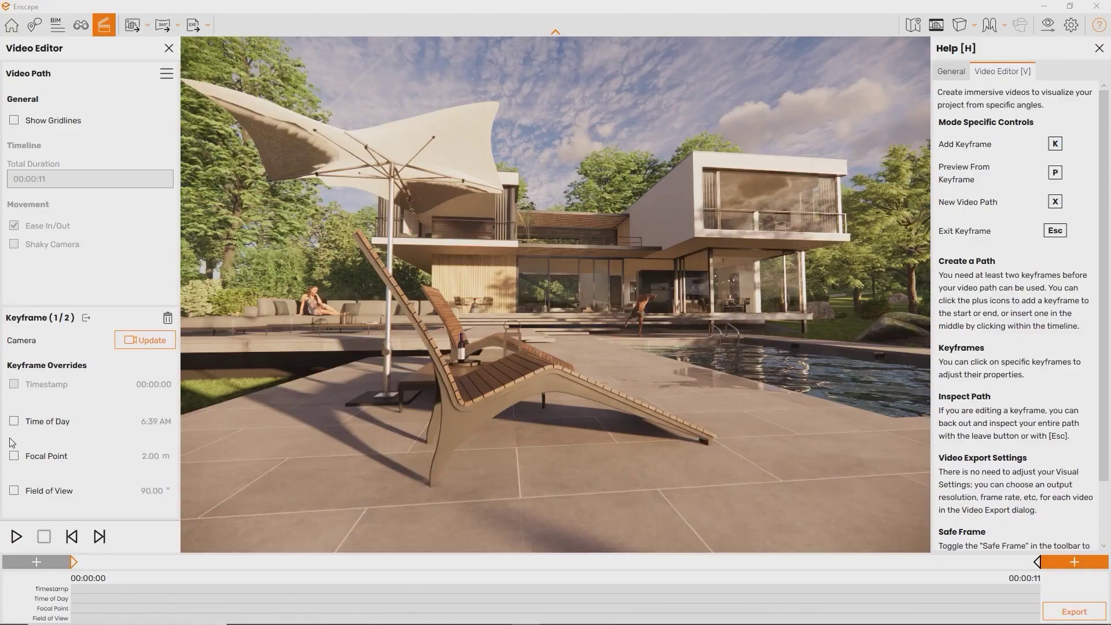
pyautogui.click(17, 457)
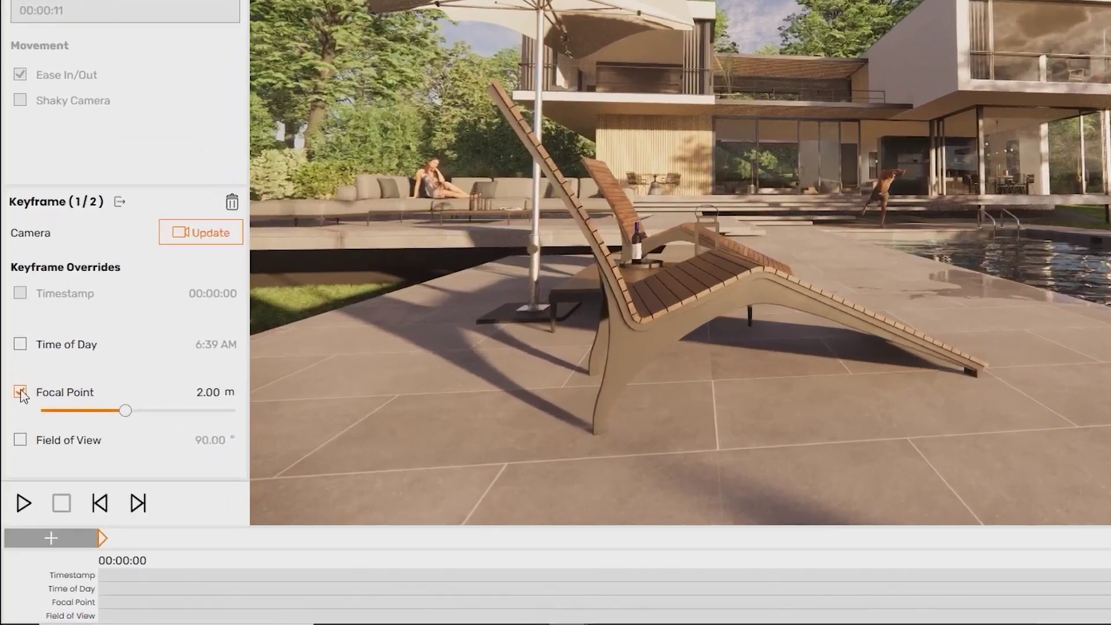
pyautogui.moveTo(162, 349); pyautogui.dragTo(234, 353)
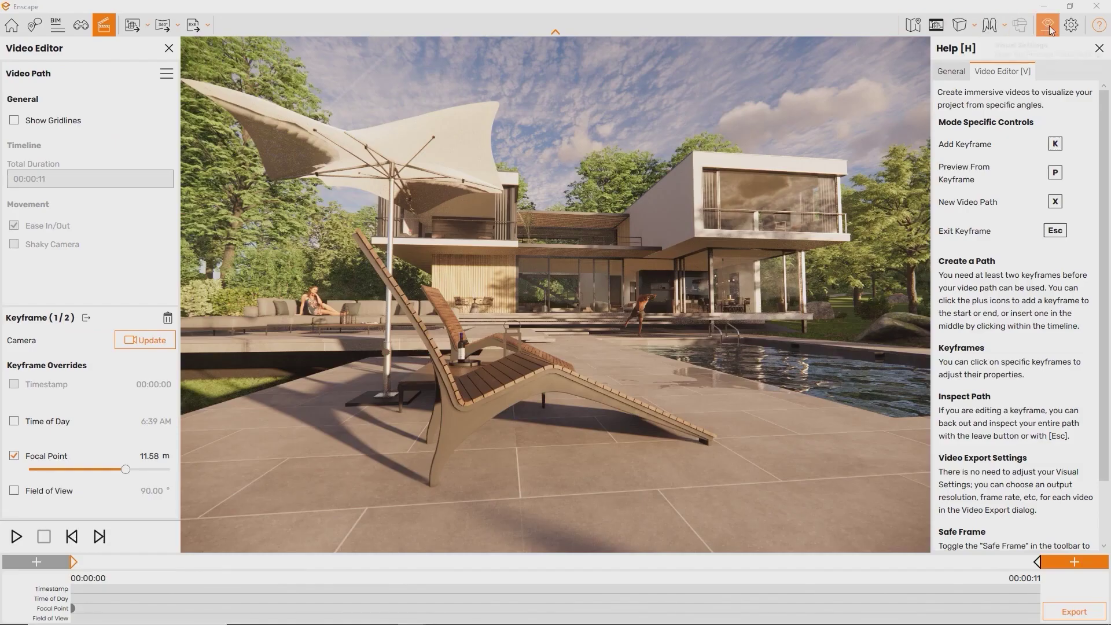
# Set depth of field to 26% with auto focus off at 1.40 m, then lower the keyframe's focus distance
pyautogui.click(1048, 26)
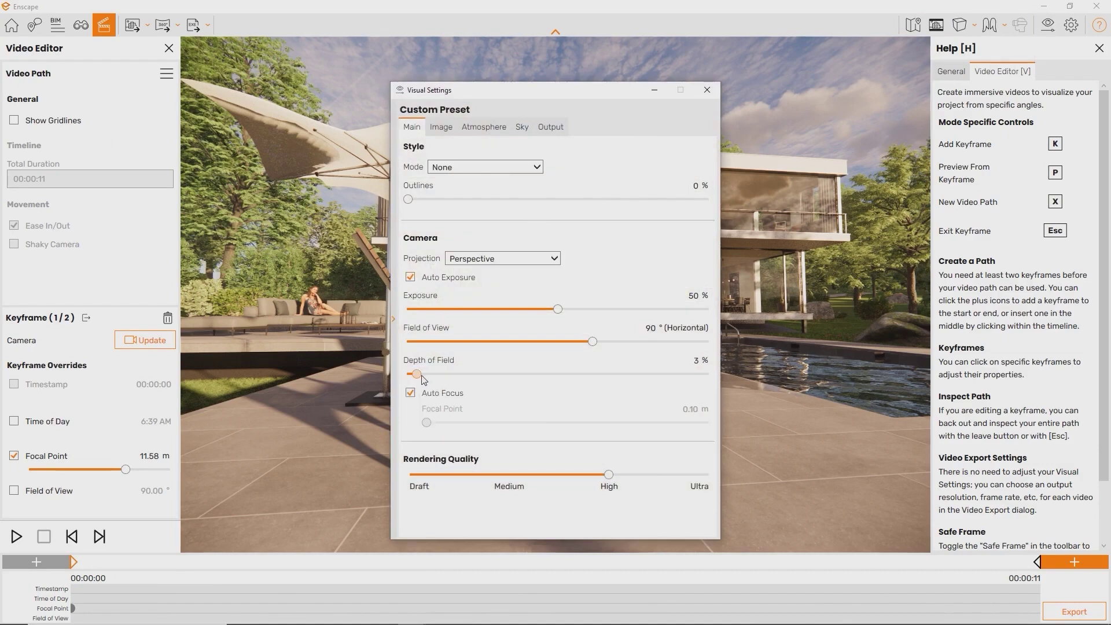
pyautogui.moveTo(408, 373); pyautogui.dragTo(486, 373)
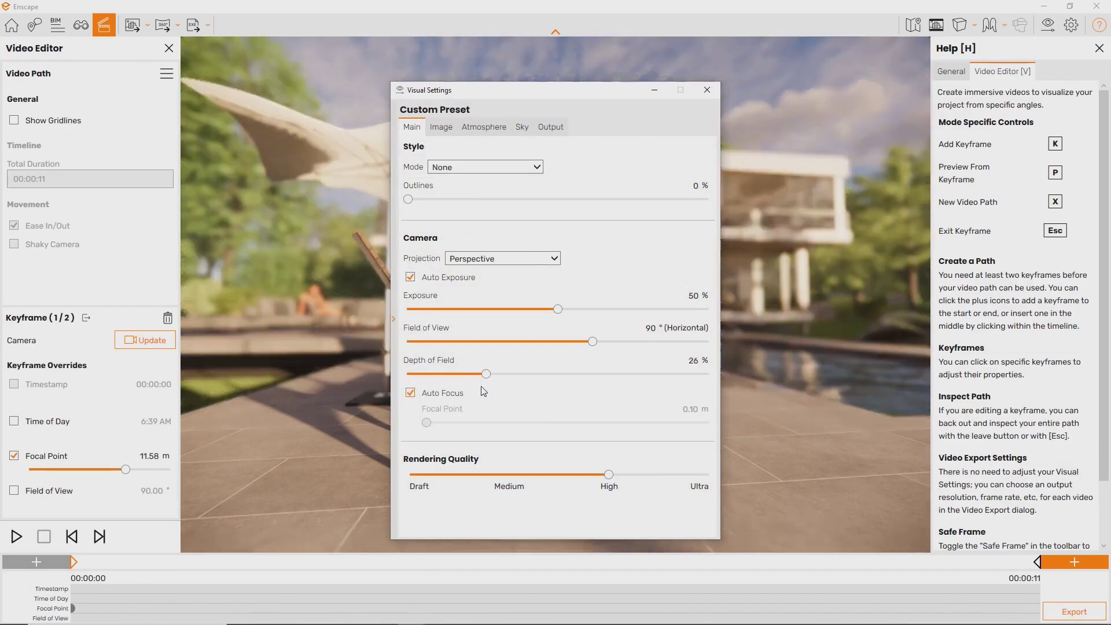
pyautogui.click(410, 393)
pyautogui.moveTo(561, 423); pyautogui.dragTo(537, 425)
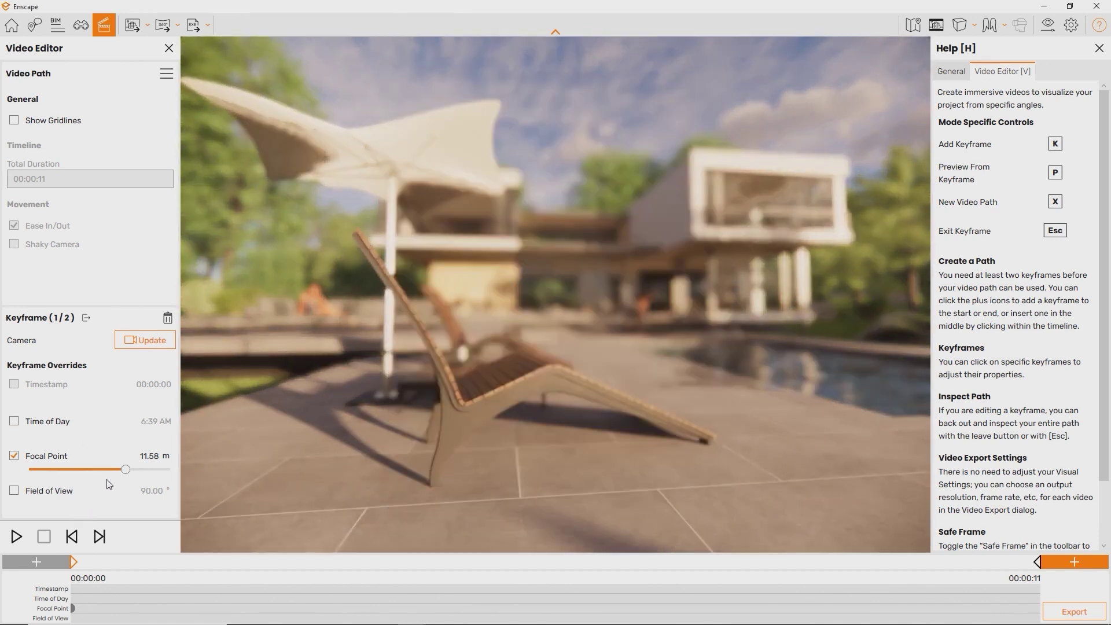
pyautogui.moveTo(125, 469); pyautogui.dragTo(83, 470)
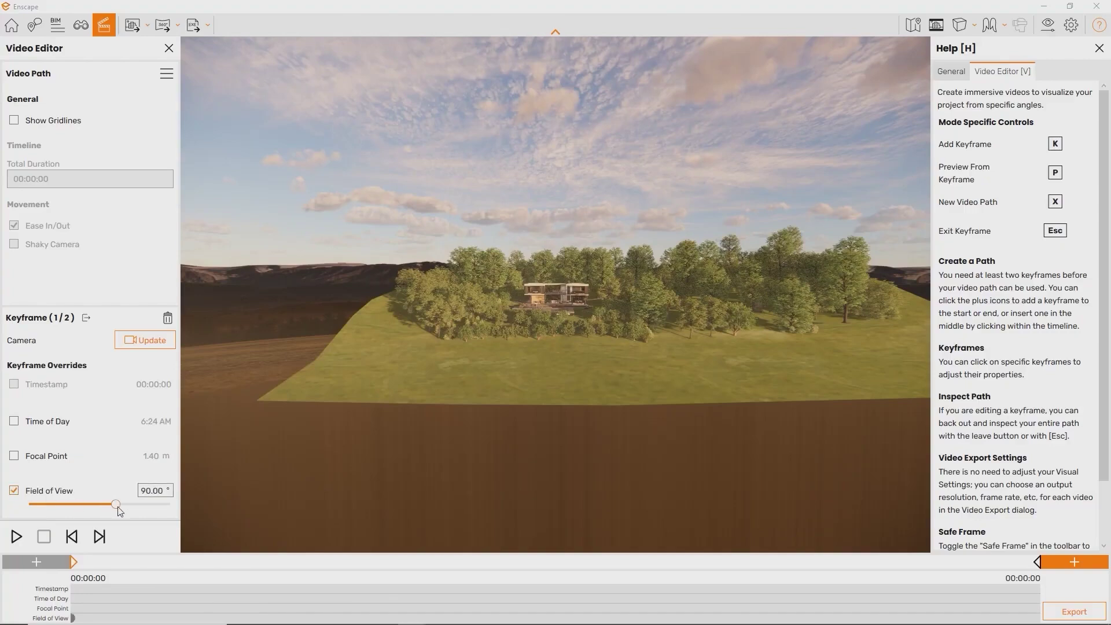
# Narrow the keyframe's field of view to zoom in on the house, then close the Video Editor
pyautogui.moveTo(84, 514); pyautogui.dragTo(48, 514)
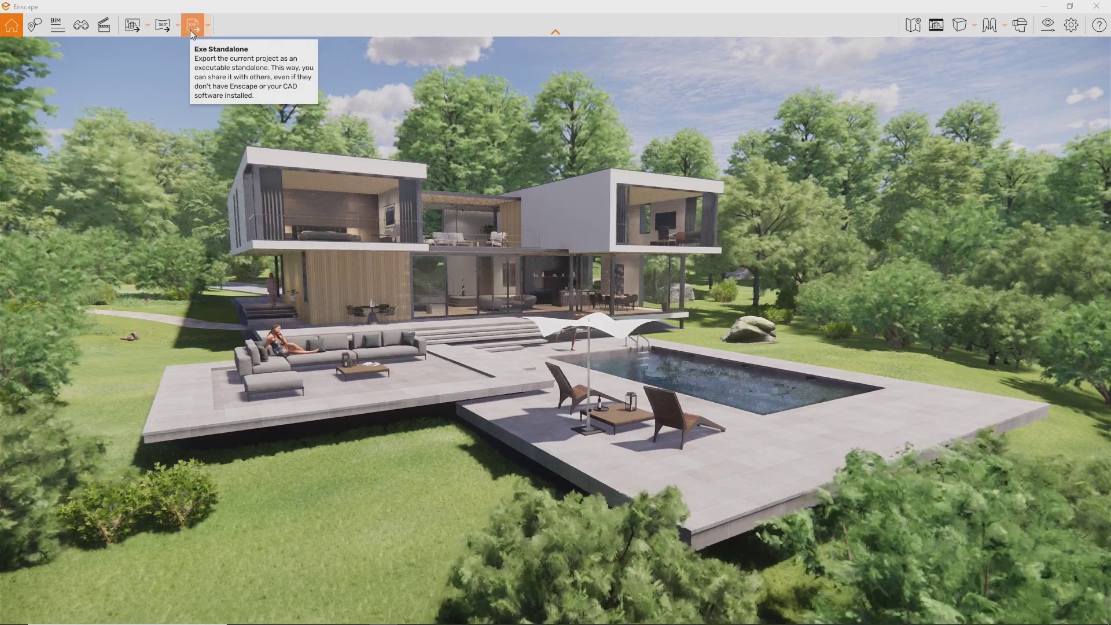
# Export the villa project as a Web Standalone and view it in Chrome
pyautogui.click(208, 30)
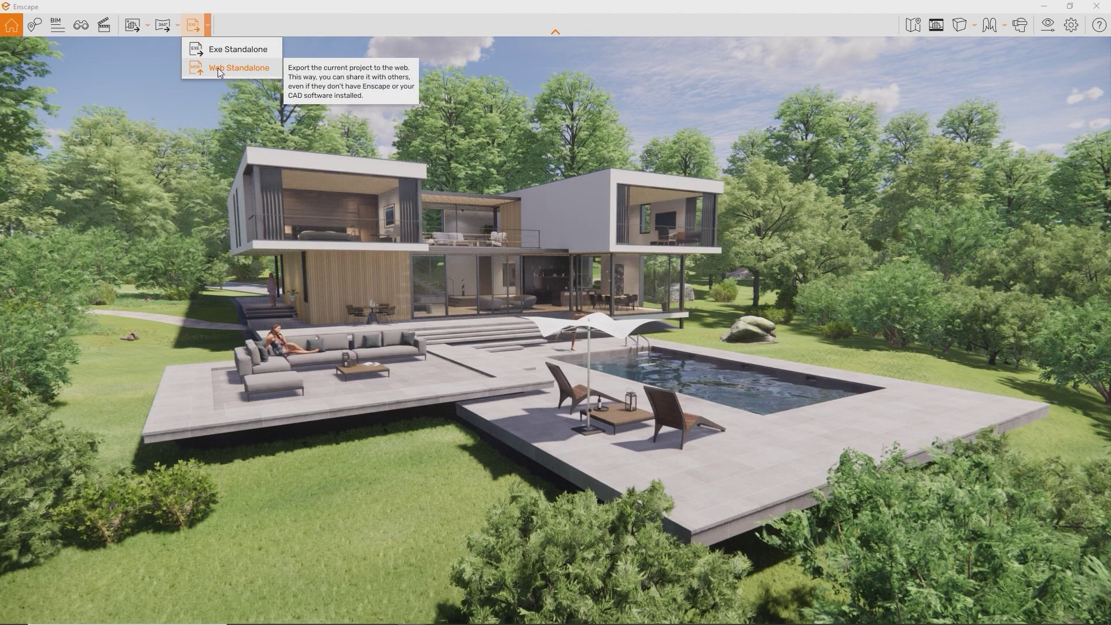
pyautogui.click(215, 71)
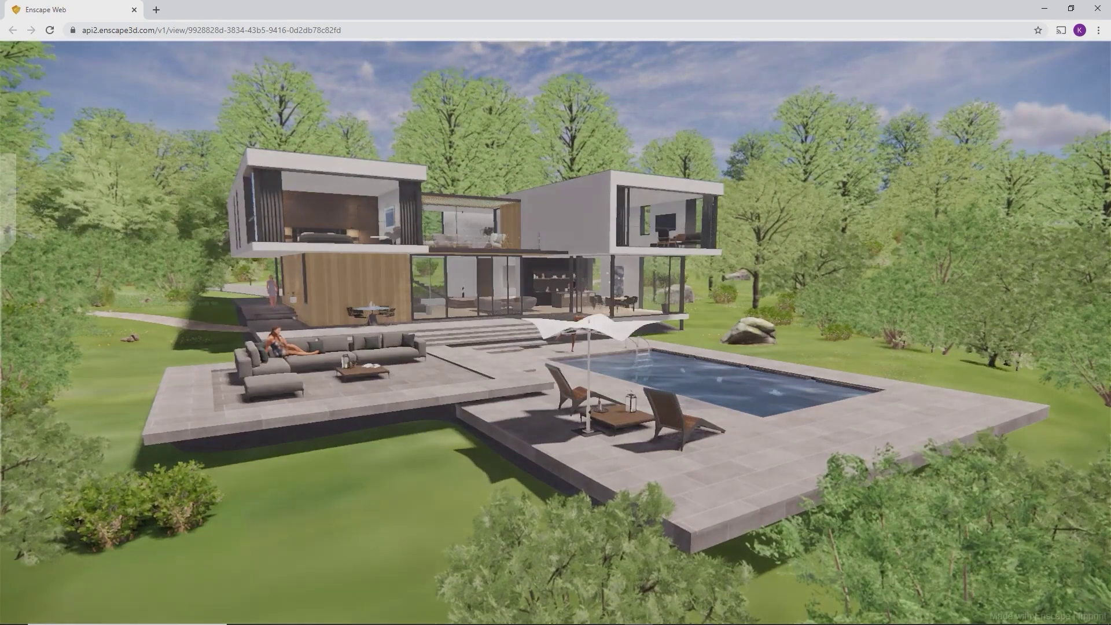
# Walk the web standalone's camera past the loungers into the living room and back out
pyautogui.click(834, 348)
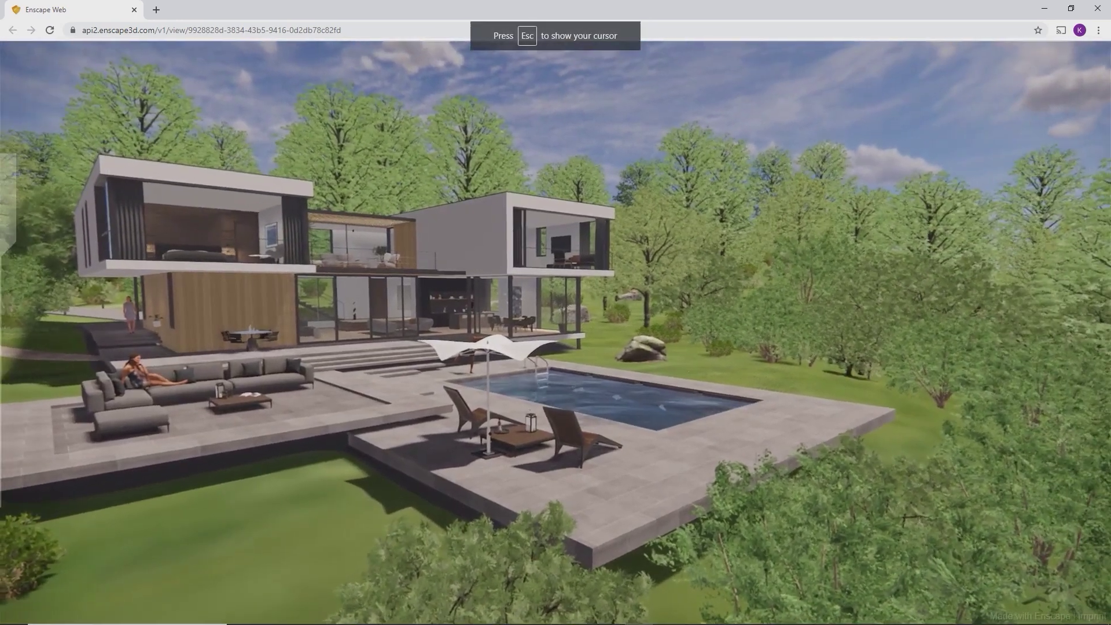
pyautogui.press('d')
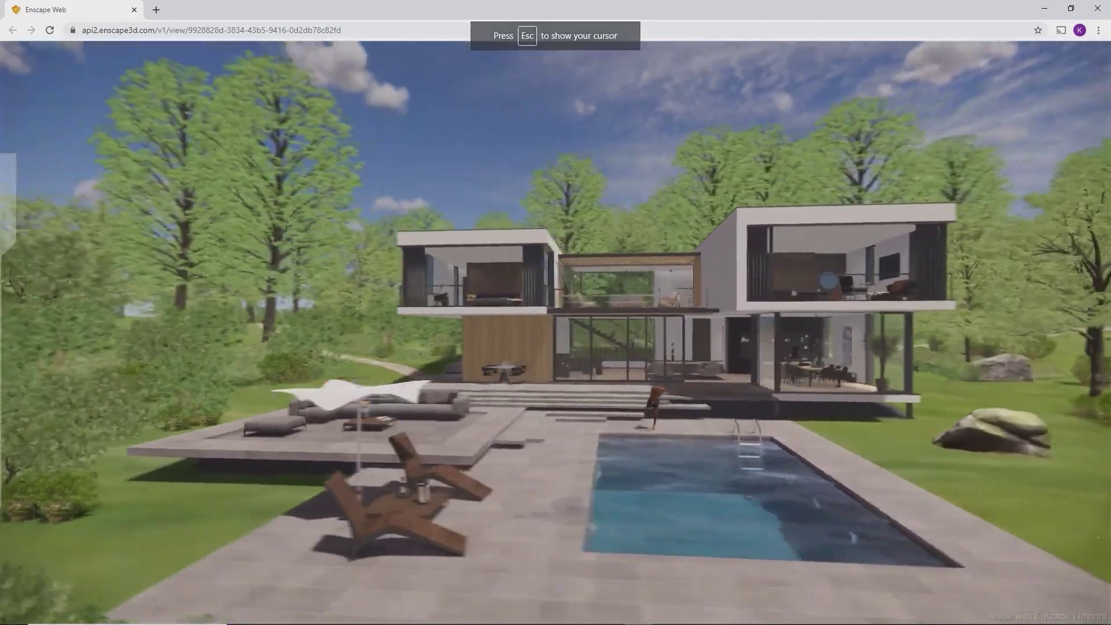
pyautogui.press('w')
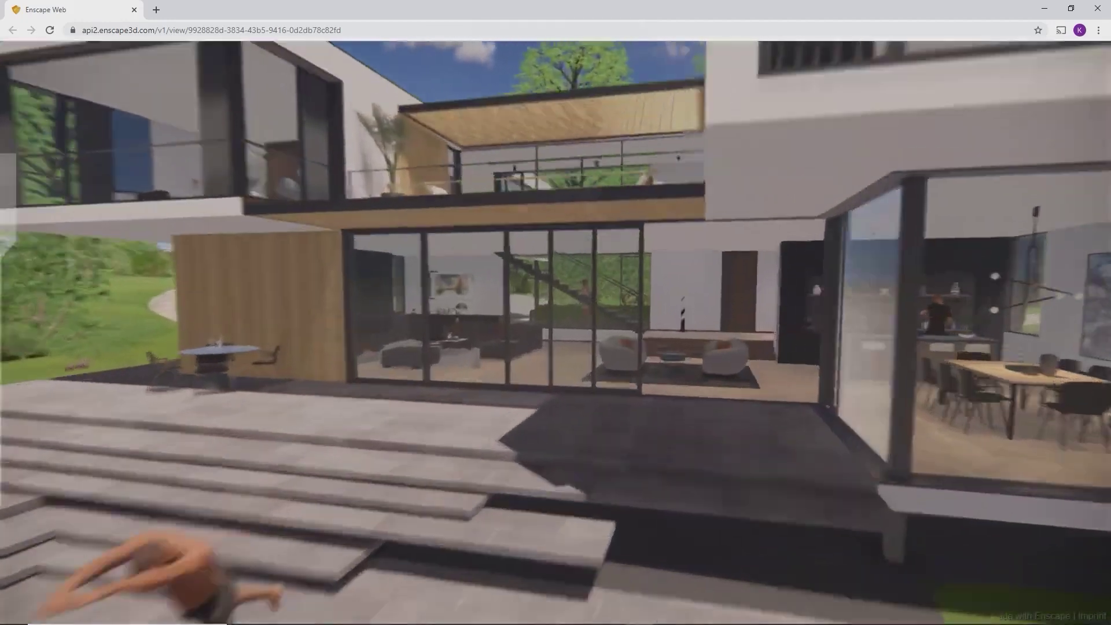
pyautogui.press('w')
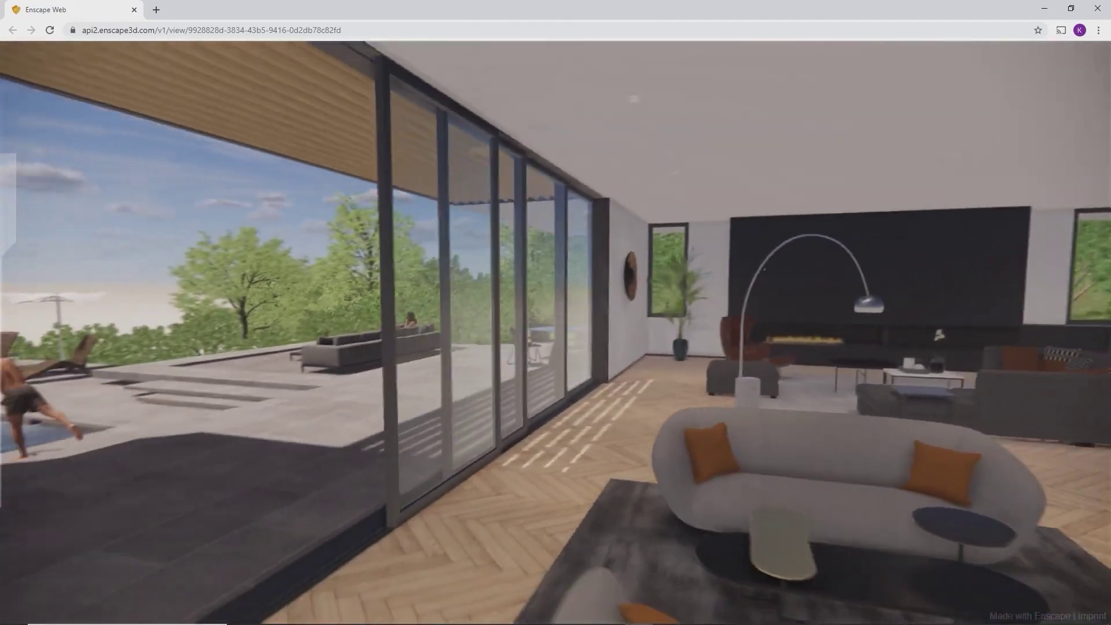
pyautogui.press('s')
# Shift the time of day through sunset, then fly onto the pool terrace to view the house
pyautogui.press('u')
pyautogui.press('i')
pyautogui.press('i')
pyautogui.press('u')
pyautogui.press('w')
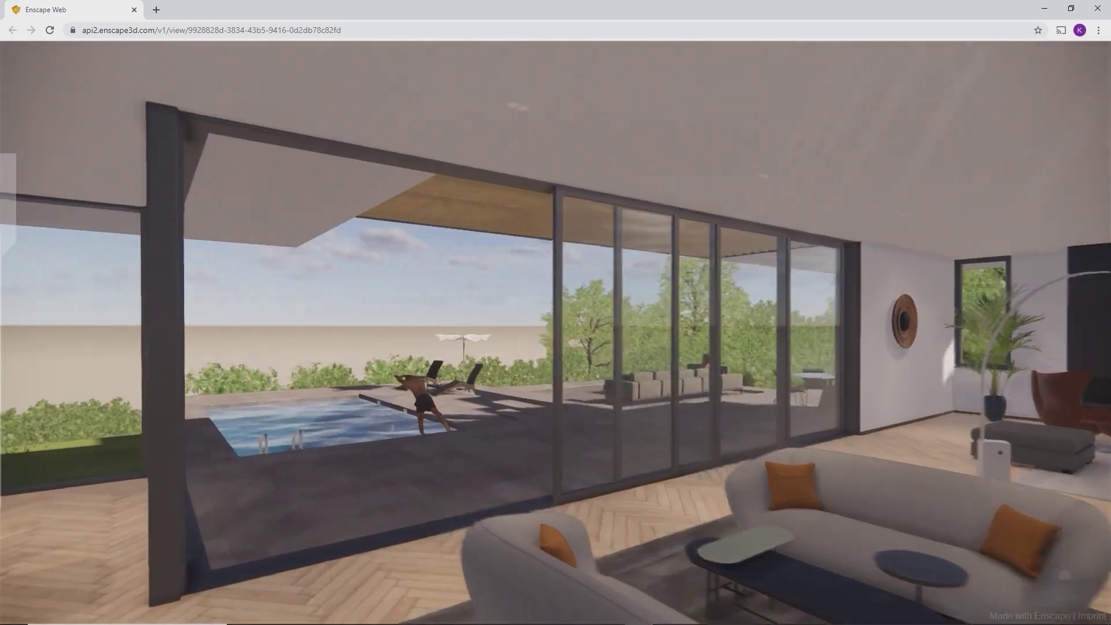
pyautogui.press('w')
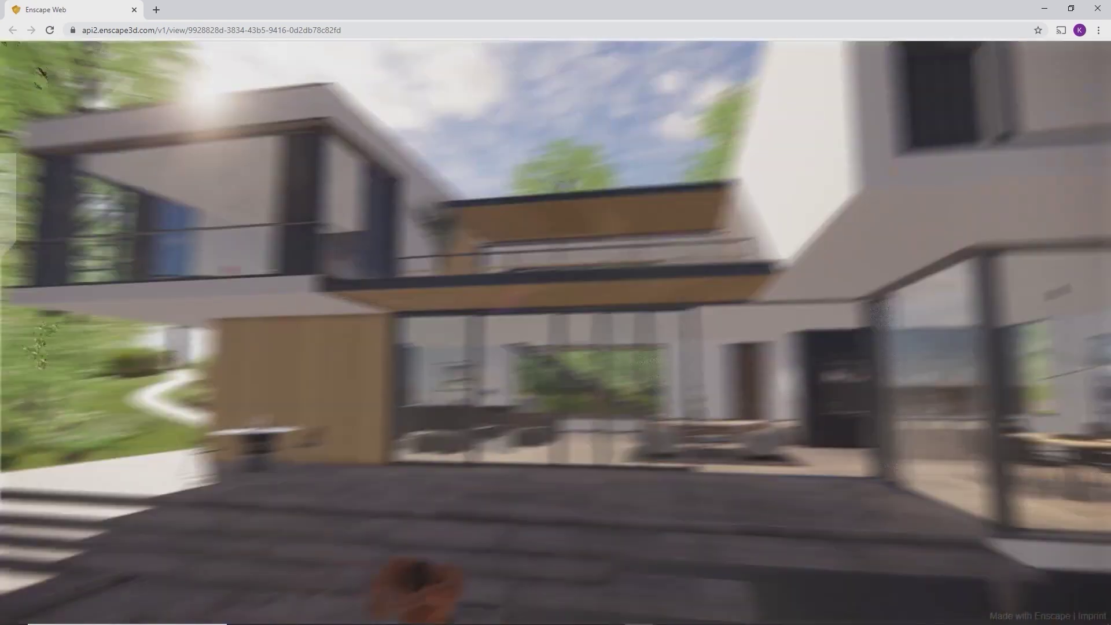
pyautogui.press('s')
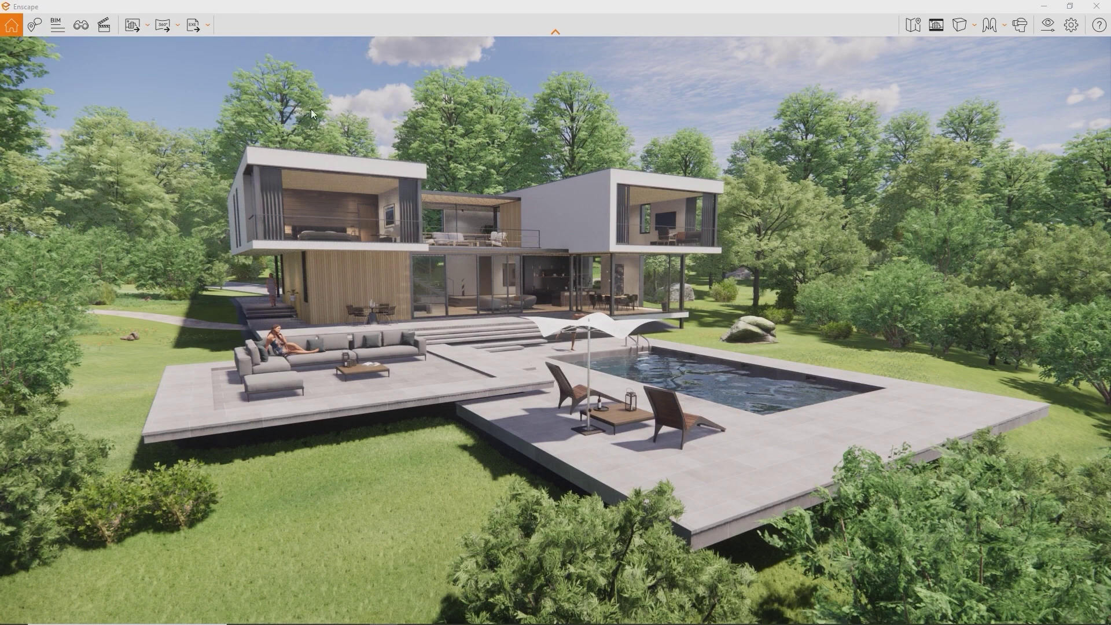
# Show the Exe Standalone and Web Standalone export choices from the toolbar's export dropdown
pyautogui.click(209, 24)
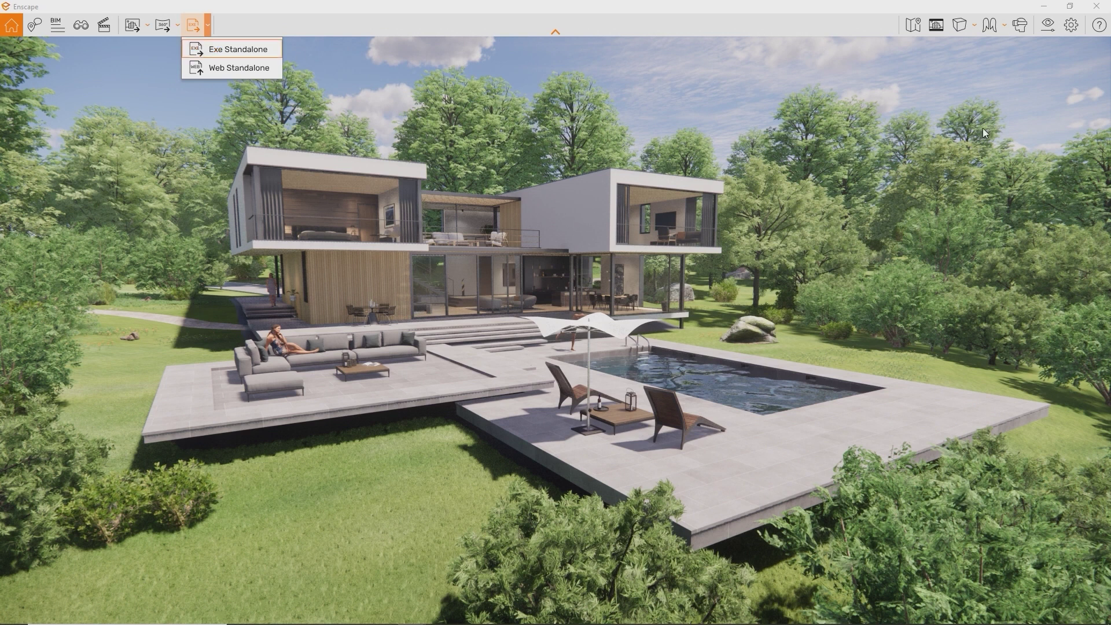
# In Renderer Window Settings, set Icon.ico as the window icon and the title to 'Enscape'
pyautogui.click(1071, 25)
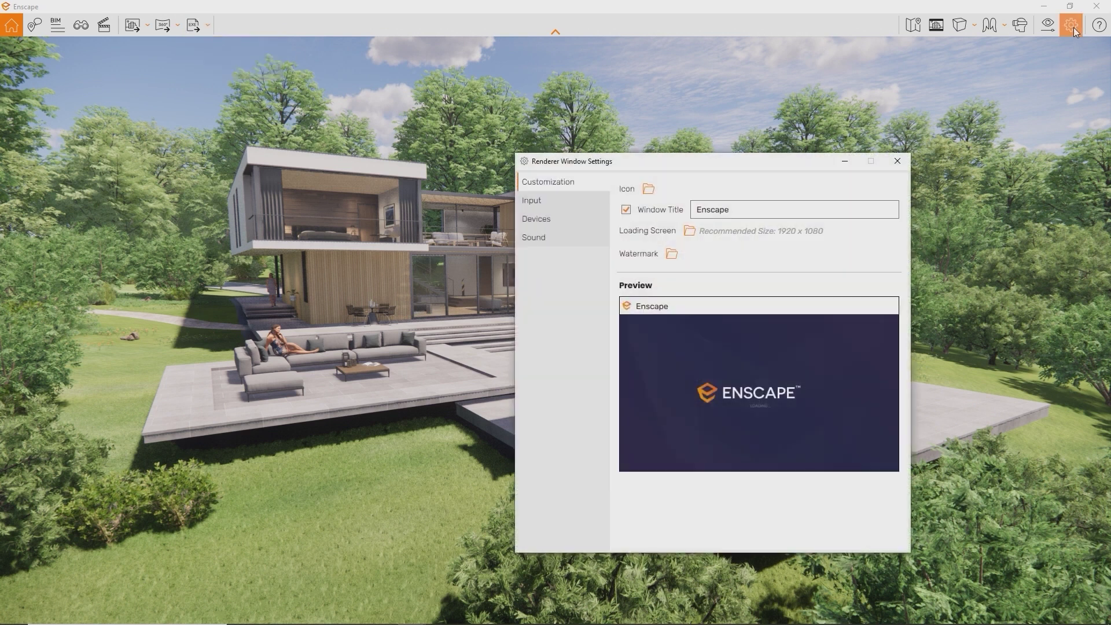
pyautogui.click(647, 185)
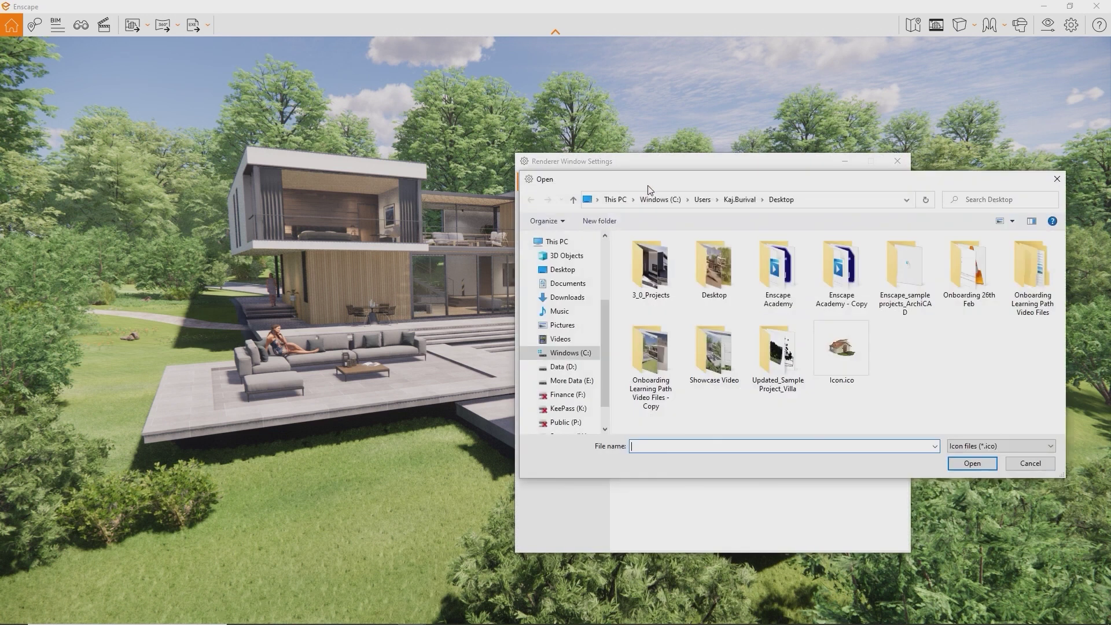
pyautogui.doubleClick(850, 350)
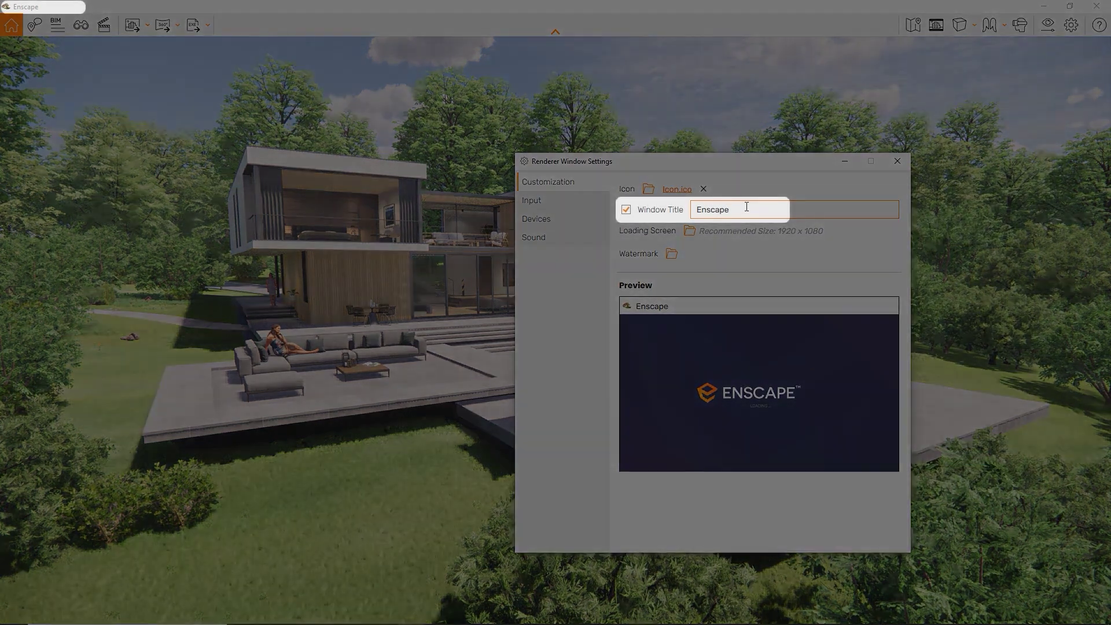
pyautogui.moveTo(734, 209); pyautogui.dragTo(666, 208)
pyautogui.write('See? Any Title you like')
pyautogui.press('BackSpace')
pyautogui.press('BackSpace')
pyautogui.press('BackSpace')
pyautogui.press('BackSpace')
pyautogui.press('BackSpace')
pyautogui.press('BackSpace')
pyautogui.press('BackSpace')
pyautogui.press('BackSpace')
pyautogui.press('BackSpace')
pyautogui.press('BackSpace')
pyautogui.press('BackSpace')
pyautogui.press('BackSpace')
pyautogui.press('BackSpace')
pyautogui.press('BackSpace')
pyautogui.press('BackSpace')
pyautogui.press('BackSpace')
pyautogui.press('BackSpace')
pyautogui.press('BackSpace')
pyautogui.press('BackSpace')
pyautogui.press('BackSpace')
pyautogui.write('Enscape')
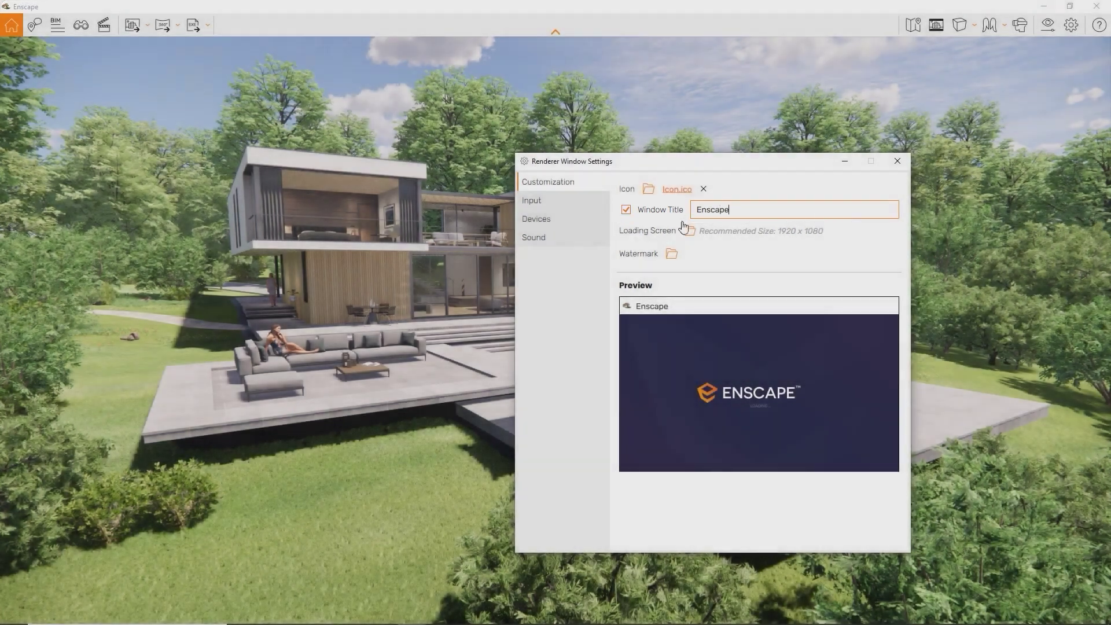
# Use Loading Screen.png as the loading screen and put the Enscape Logo.png watermark bottom-left
pyautogui.click(689, 233)
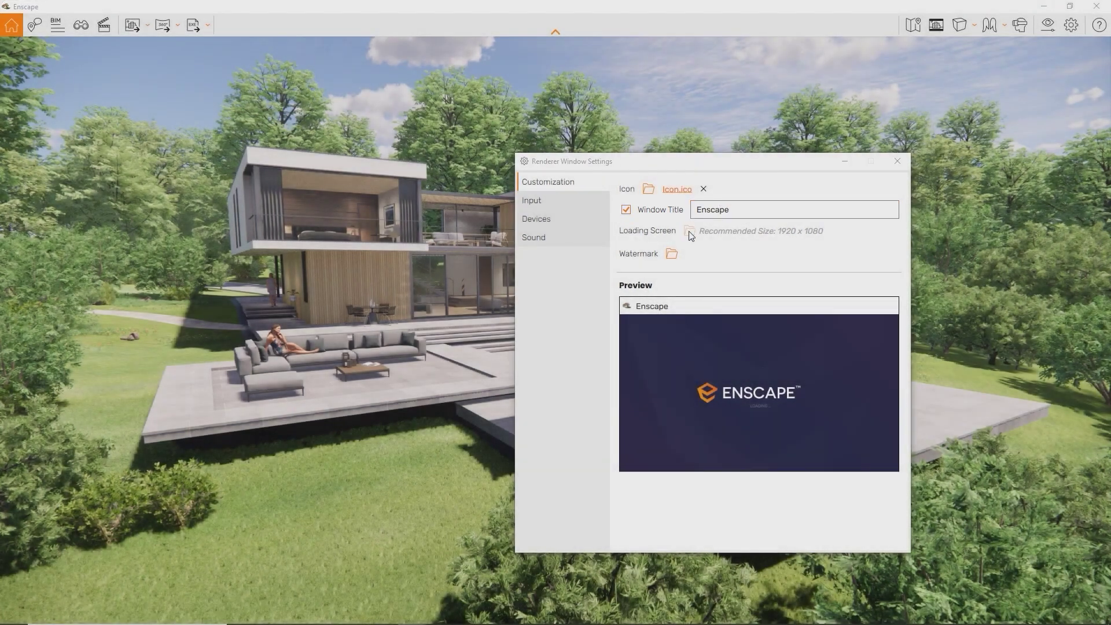
pyautogui.doubleClick(884, 363)
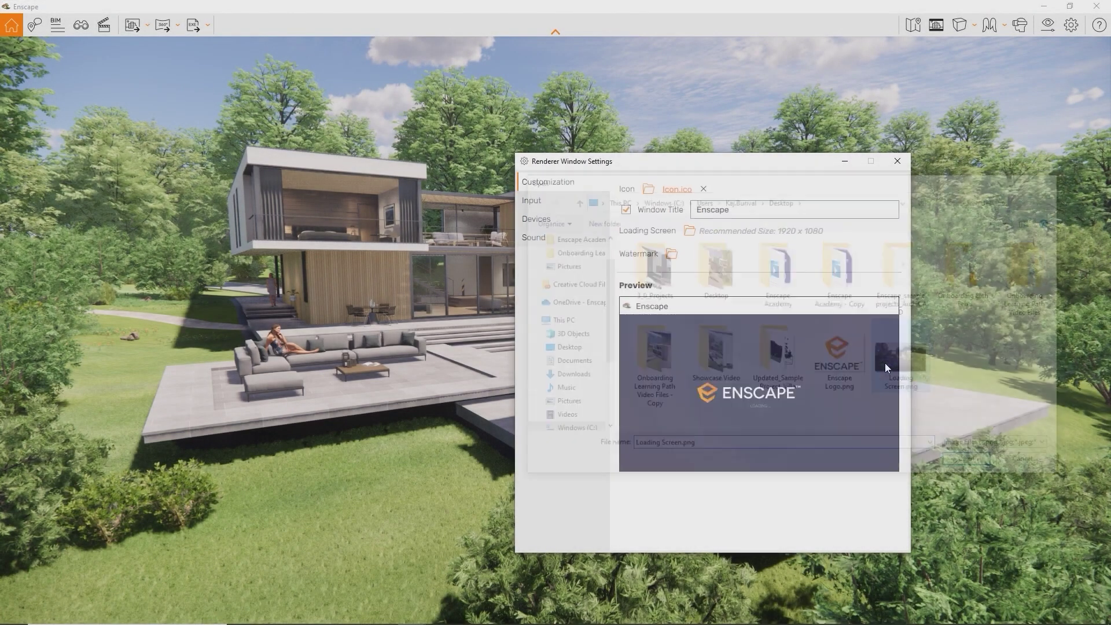
pyautogui.click(673, 254)
pyautogui.doubleClick(839, 357)
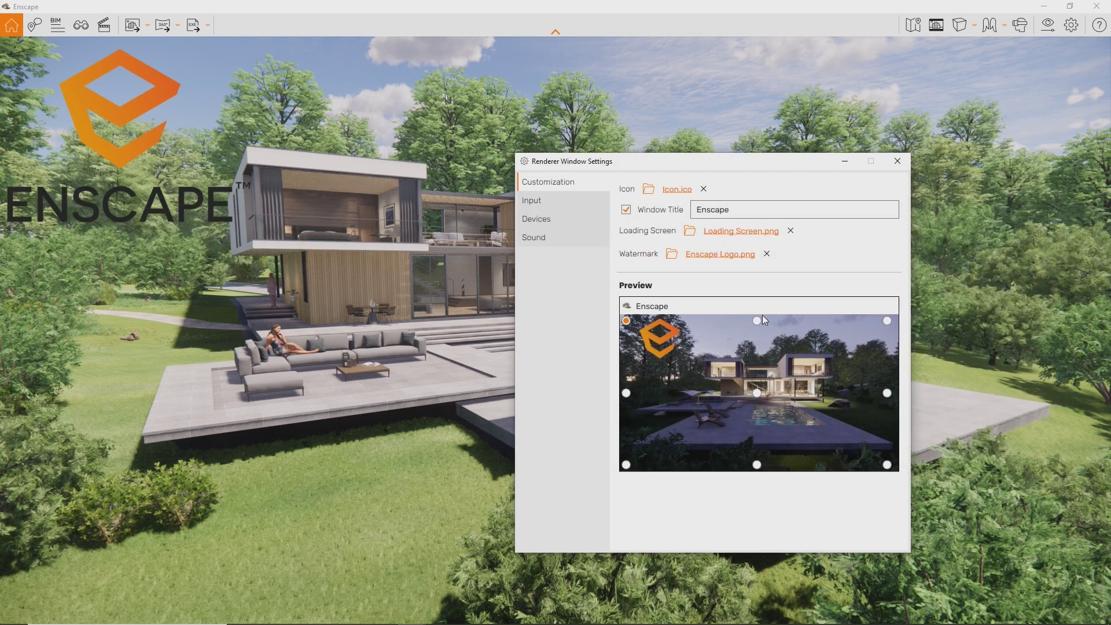
pyautogui.click(758, 320)
pyautogui.click(886, 321)
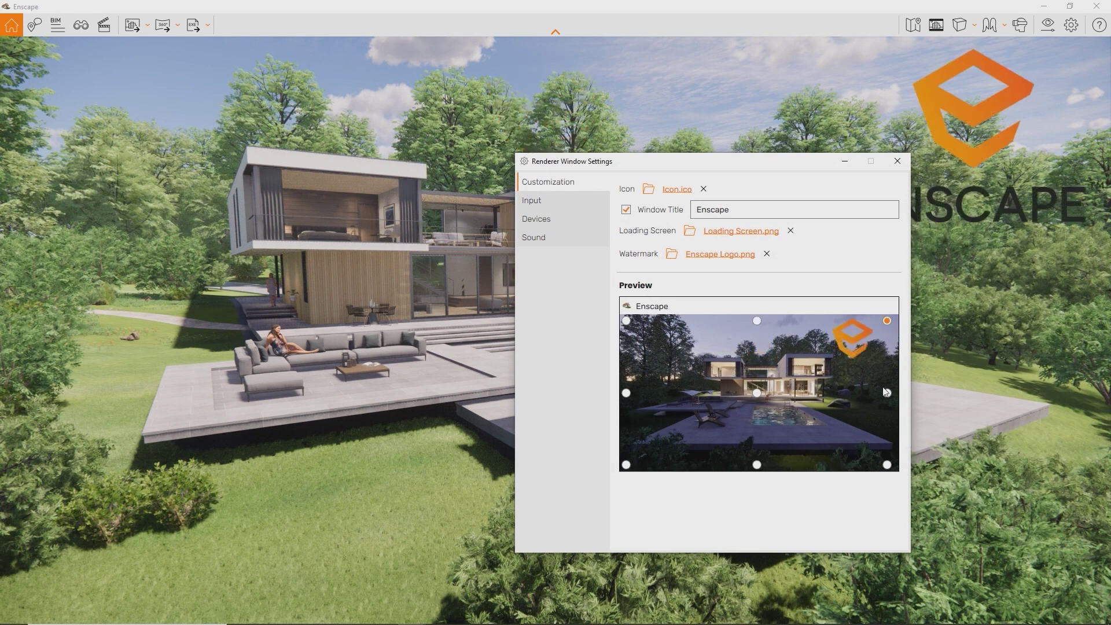
pyautogui.click(626, 464)
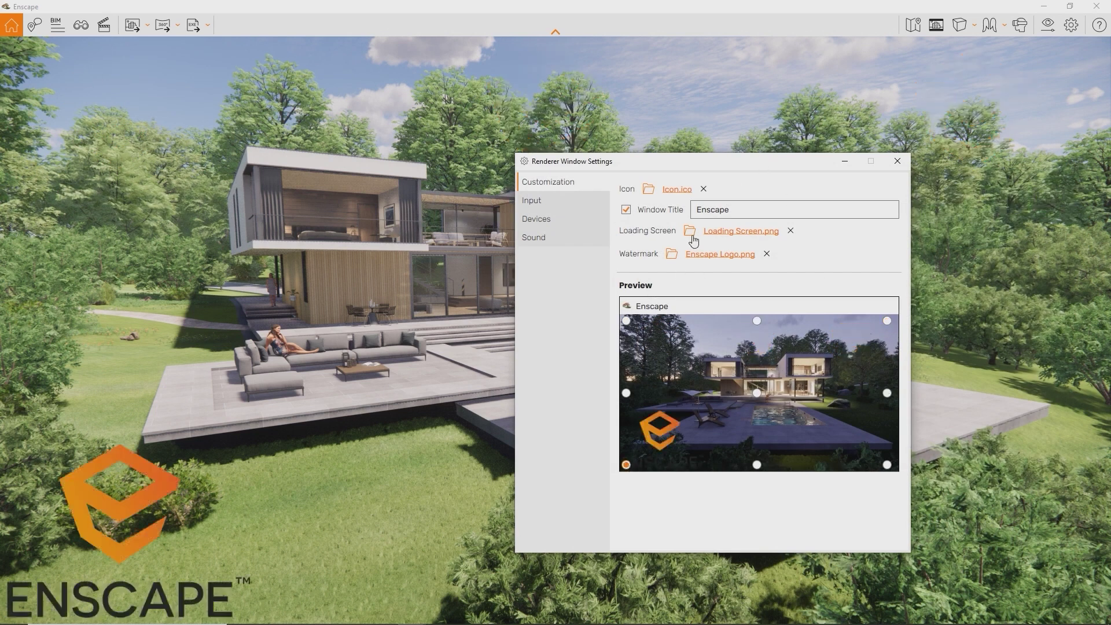
pyautogui.moveTo(707, 166); pyautogui.dragTo(813, 159)
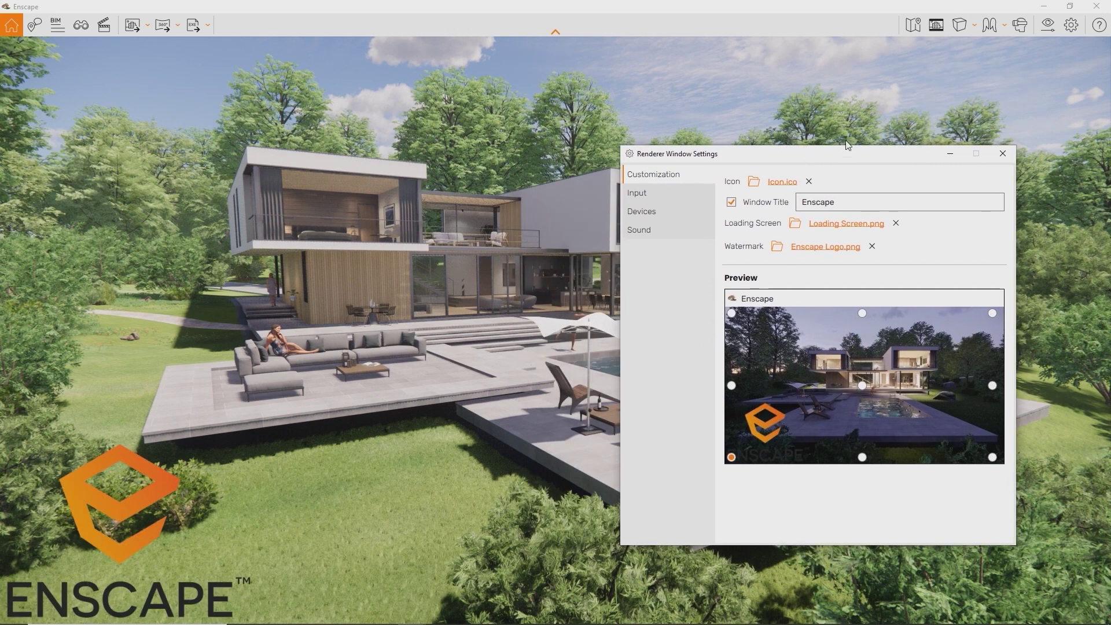
pyautogui.click(1003, 154)
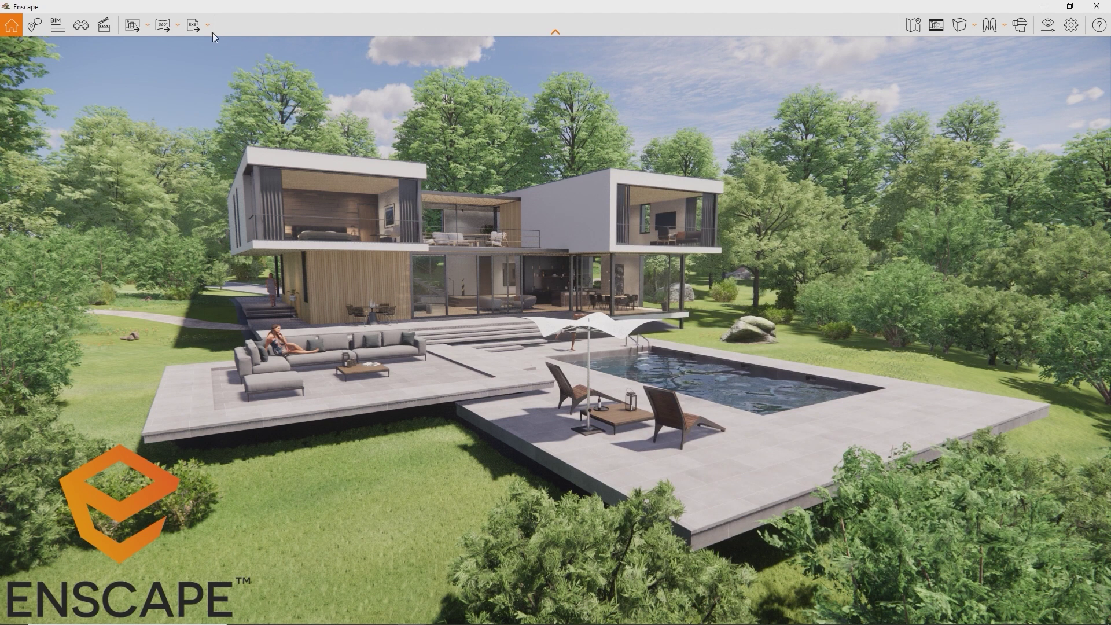
# Export an Exe standalone to the desktop and launch Enscape Standalone.exe
pyautogui.click(193, 27)
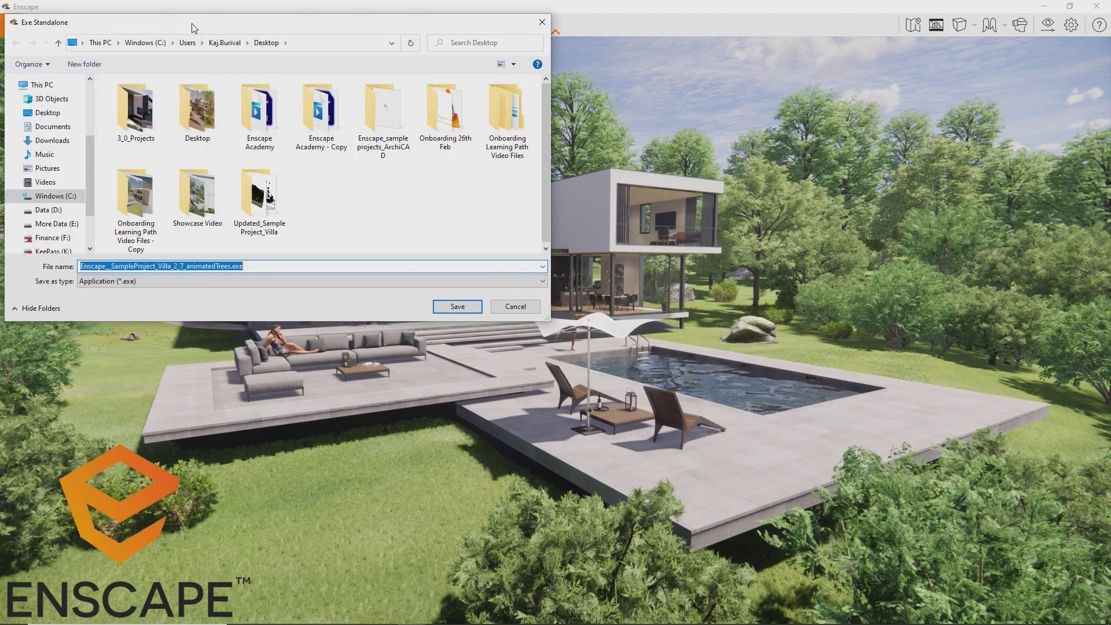
pyautogui.press('Return')
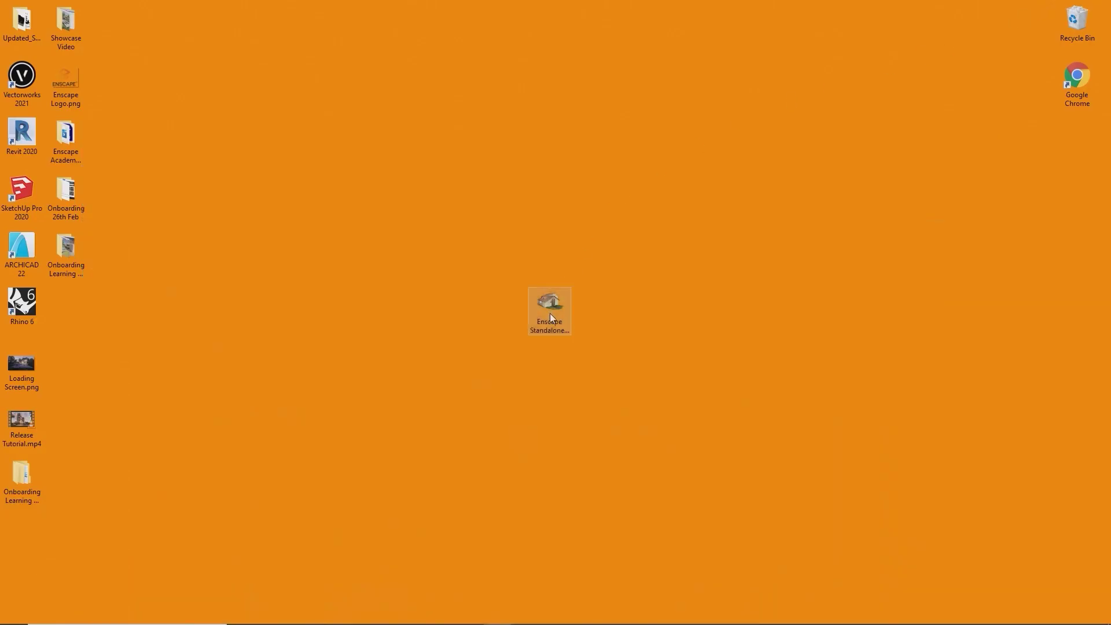
pyautogui.click(549, 314)
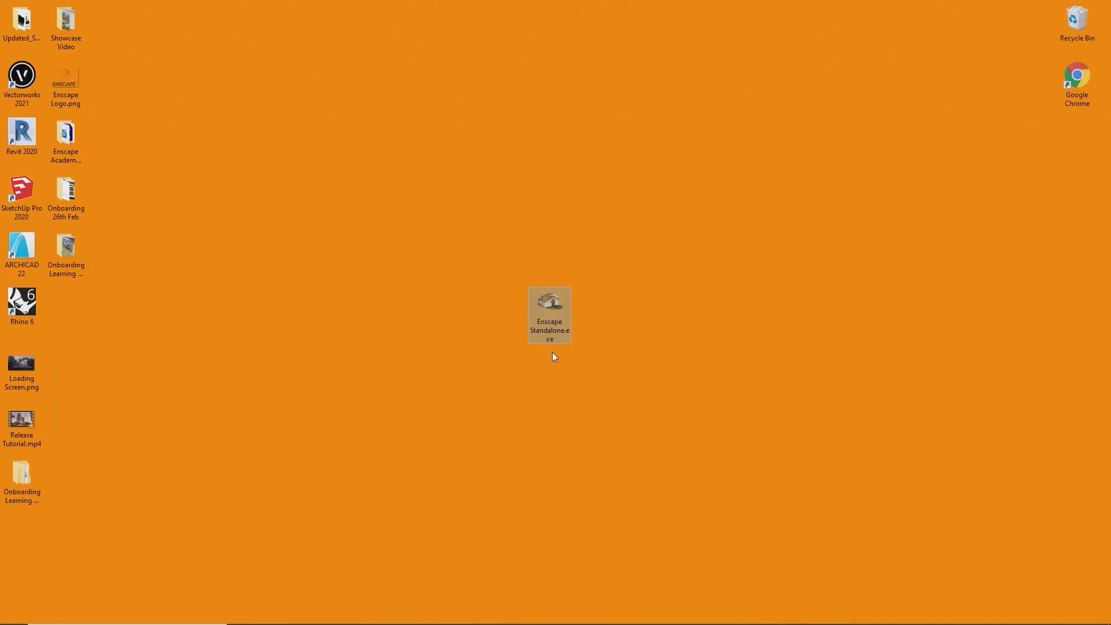
pyautogui.doubleClick(547, 331)
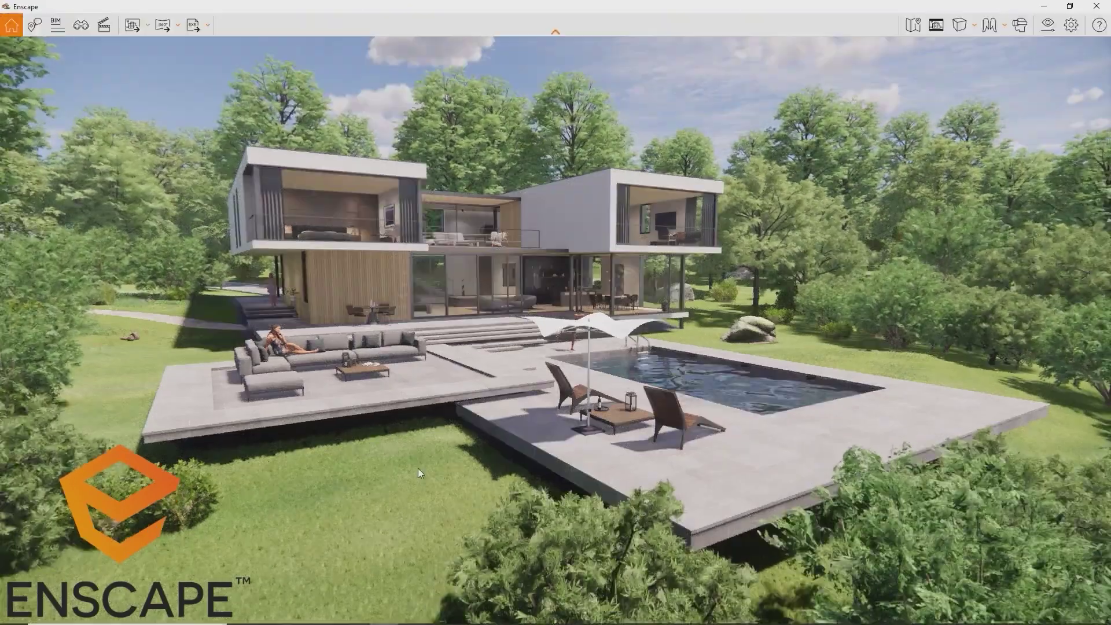
# Bring the standalone window forward and tour the Full Perspective, Kitchen and Living Room views
pyautogui.moveTo(502, 4); pyautogui.dragTo(790, 9)
pyautogui.click(439, 5)
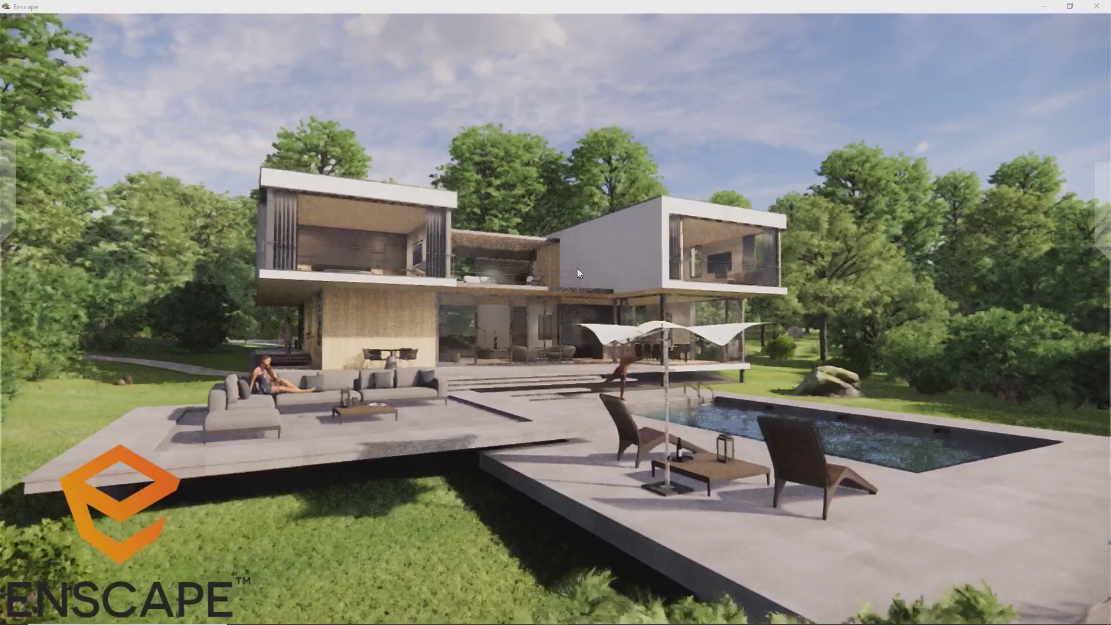
pyautogui.moveTo(1099, 234)
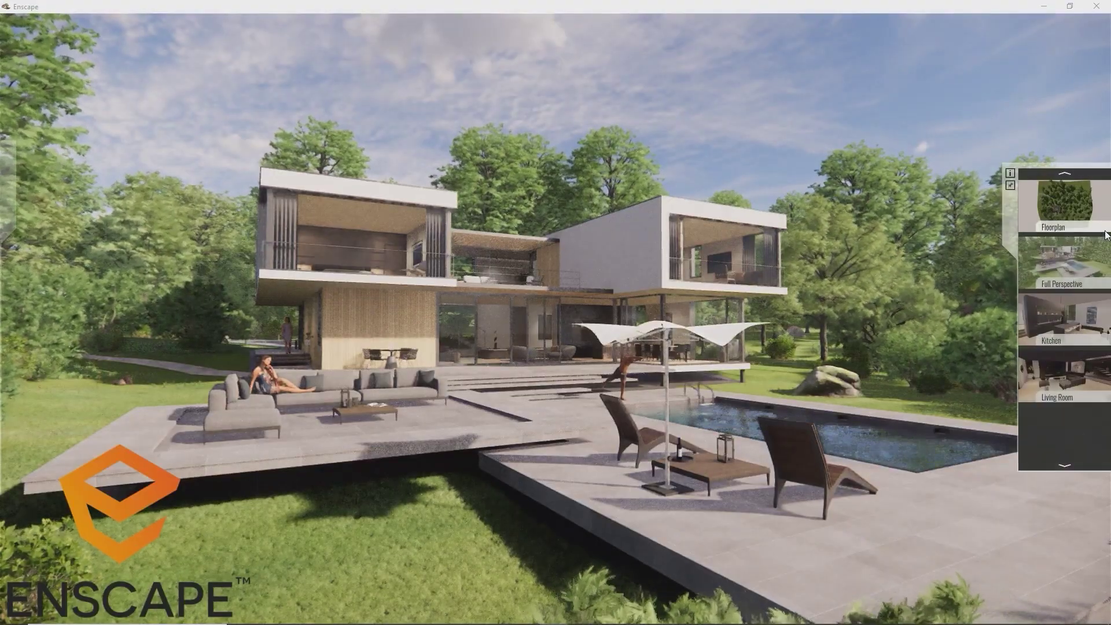
pyautogui.click(1068, 258)
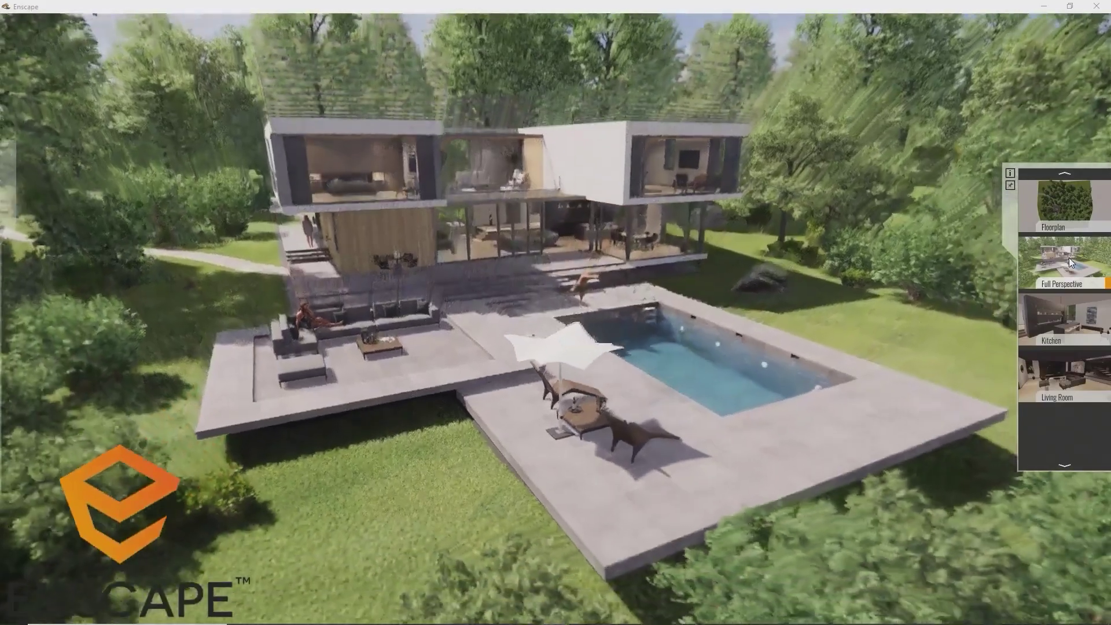
pyautogui.click(1061, 318)
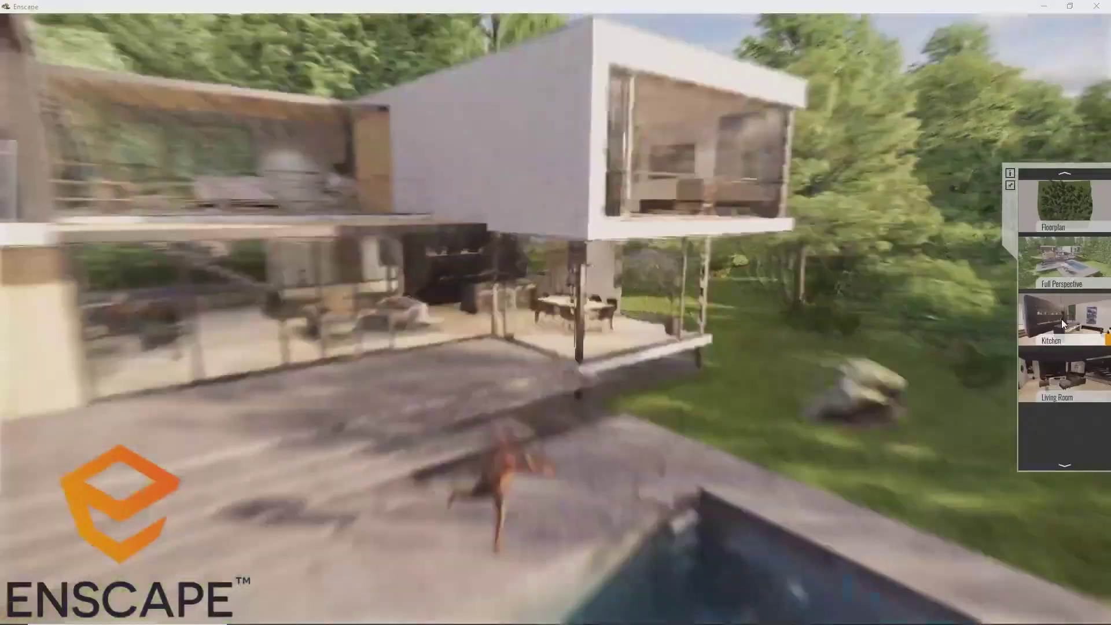
pyautogui.click(1063, 375)
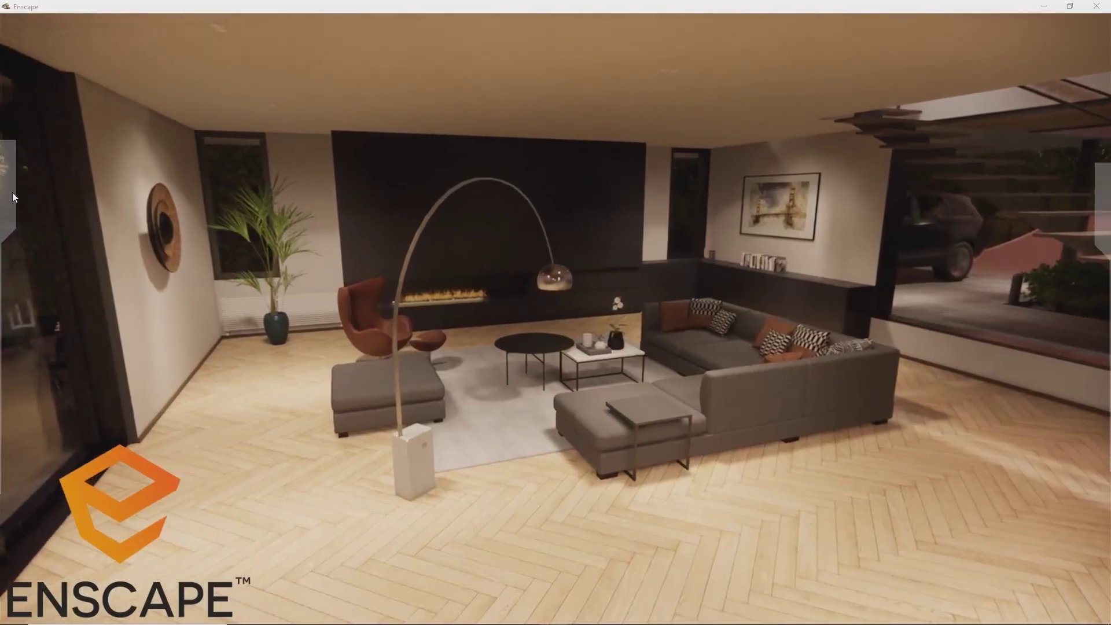
# Switch the rendering style to White Mode and turn Virtual Reality on under Devices
pyautogui.moveTo(10, 193)
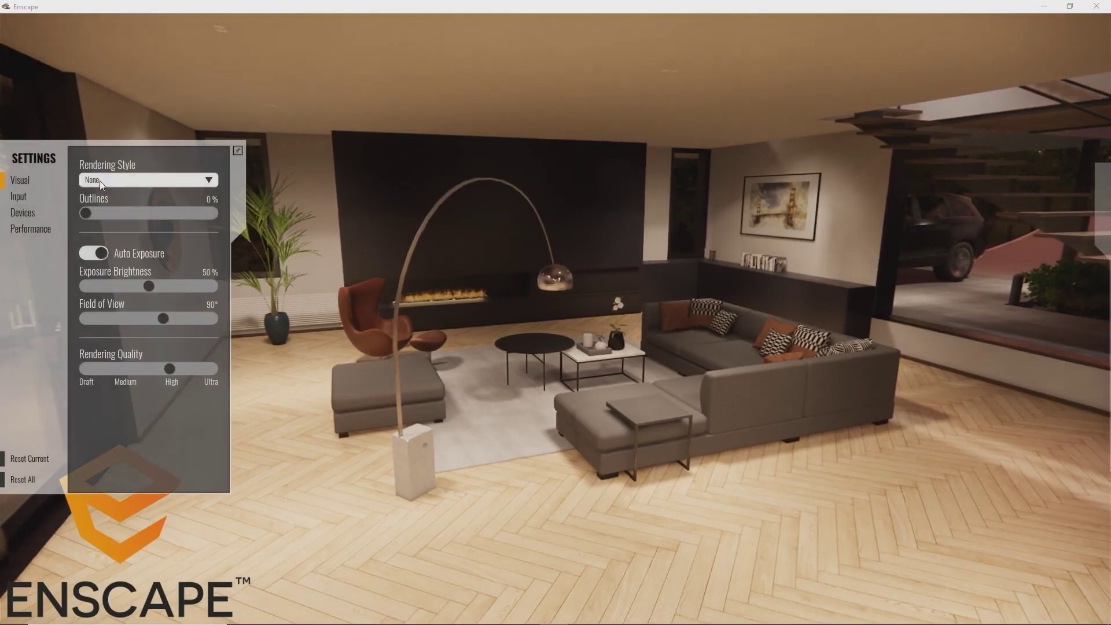
pyautogui.click(100, 180)
pyautogui.click(113, 217)
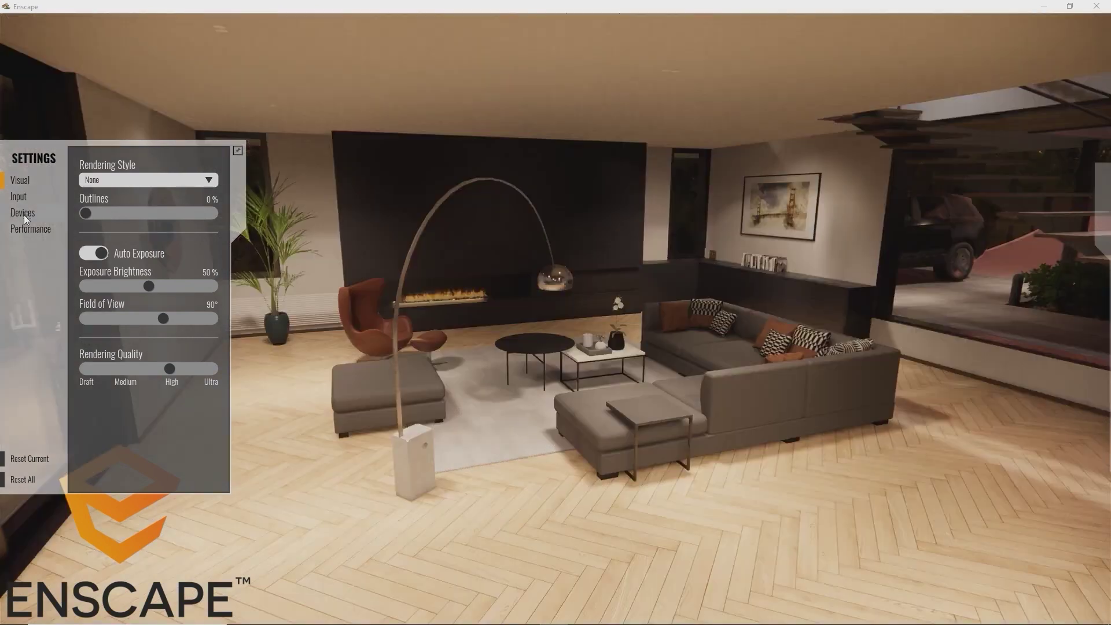
pyautogui.click(23, 213)
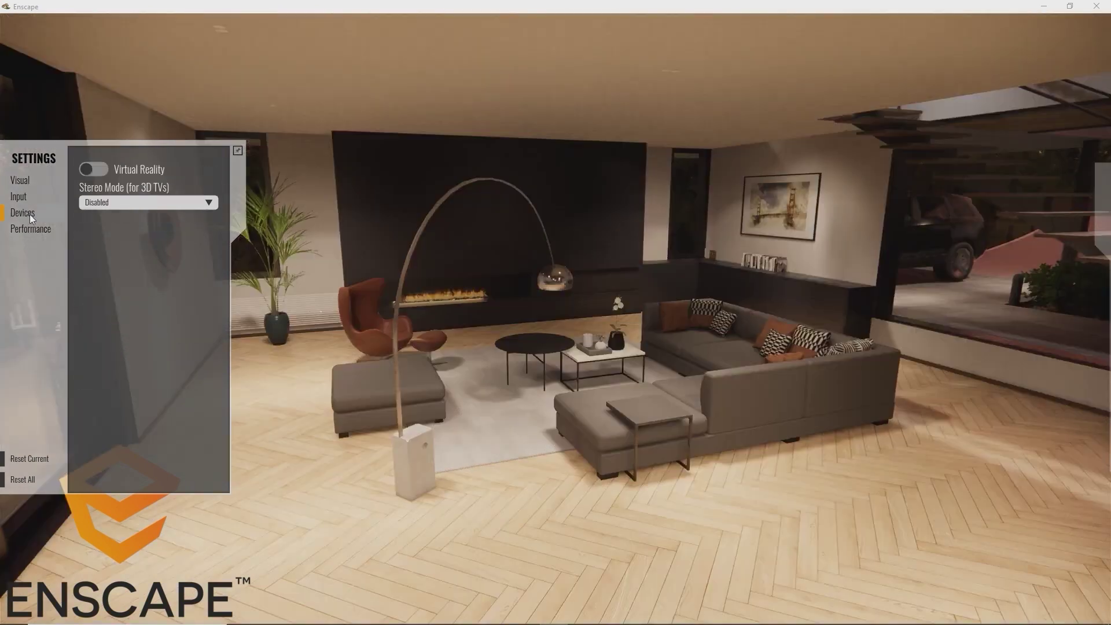
pyautogui.click(94, 169)
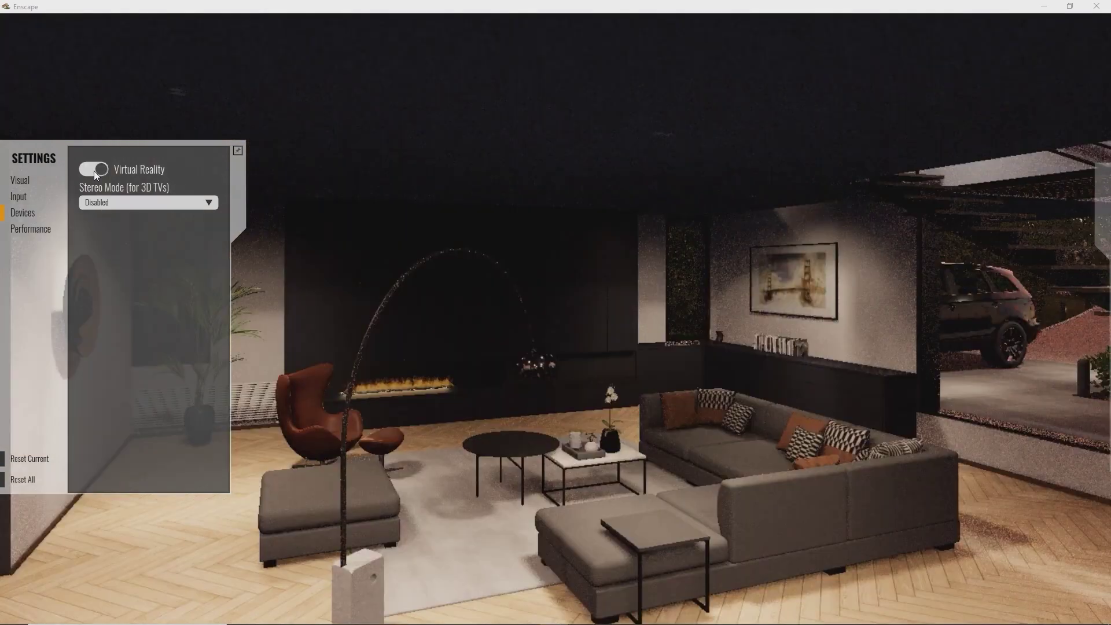